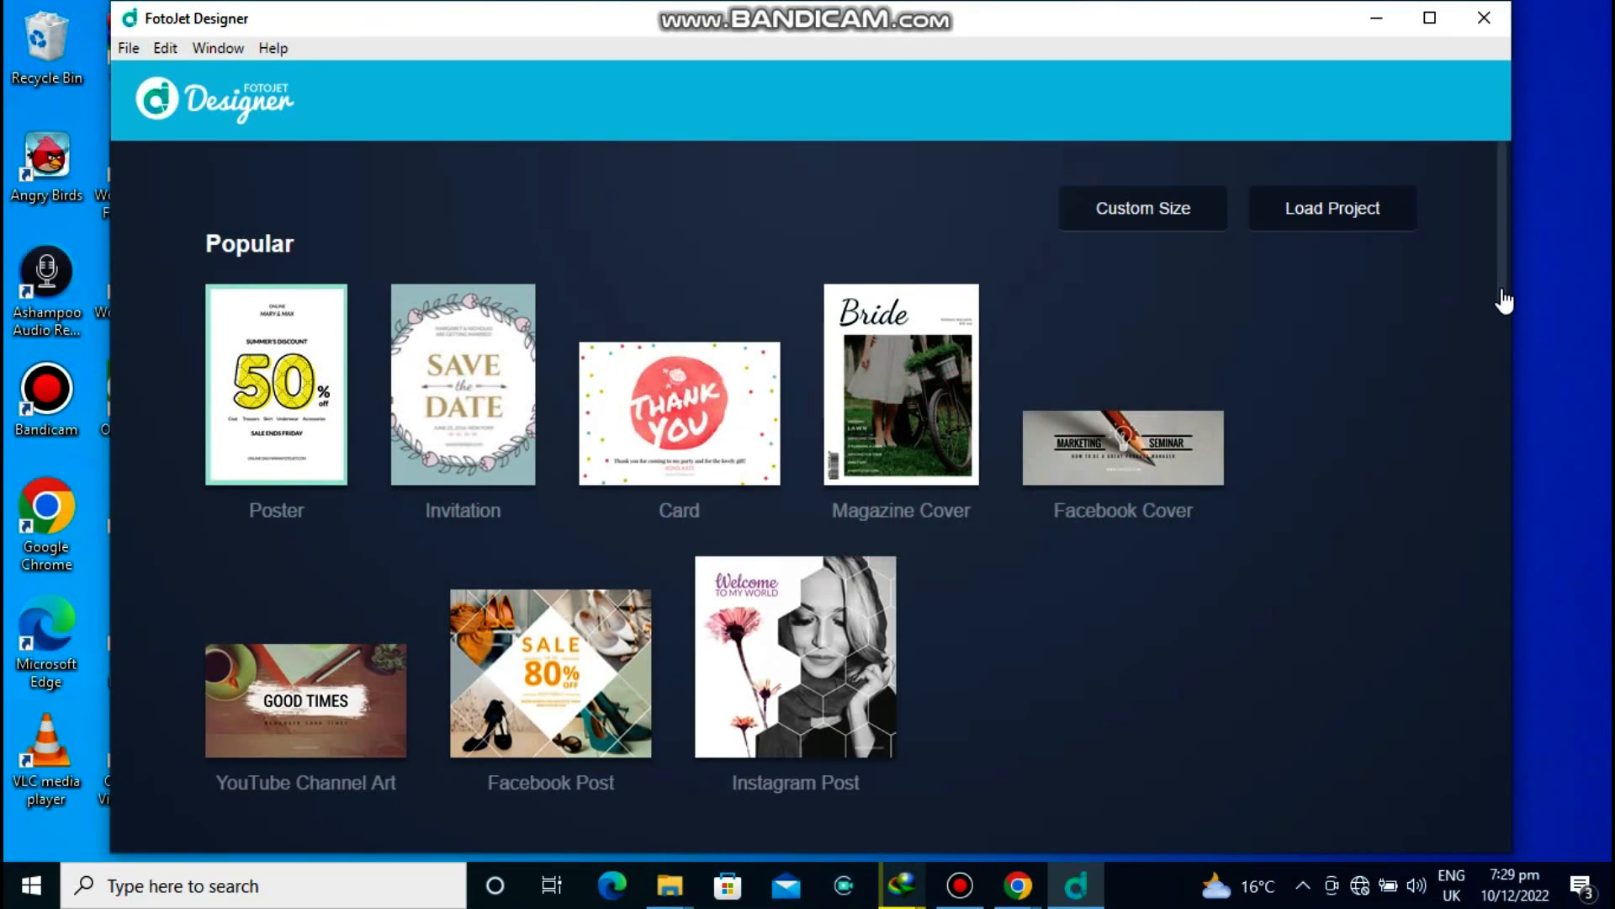
Create a blank YouTube Thumbnail design and maximize the program window.
left_click_drag(1504, 300, 1490, 584)
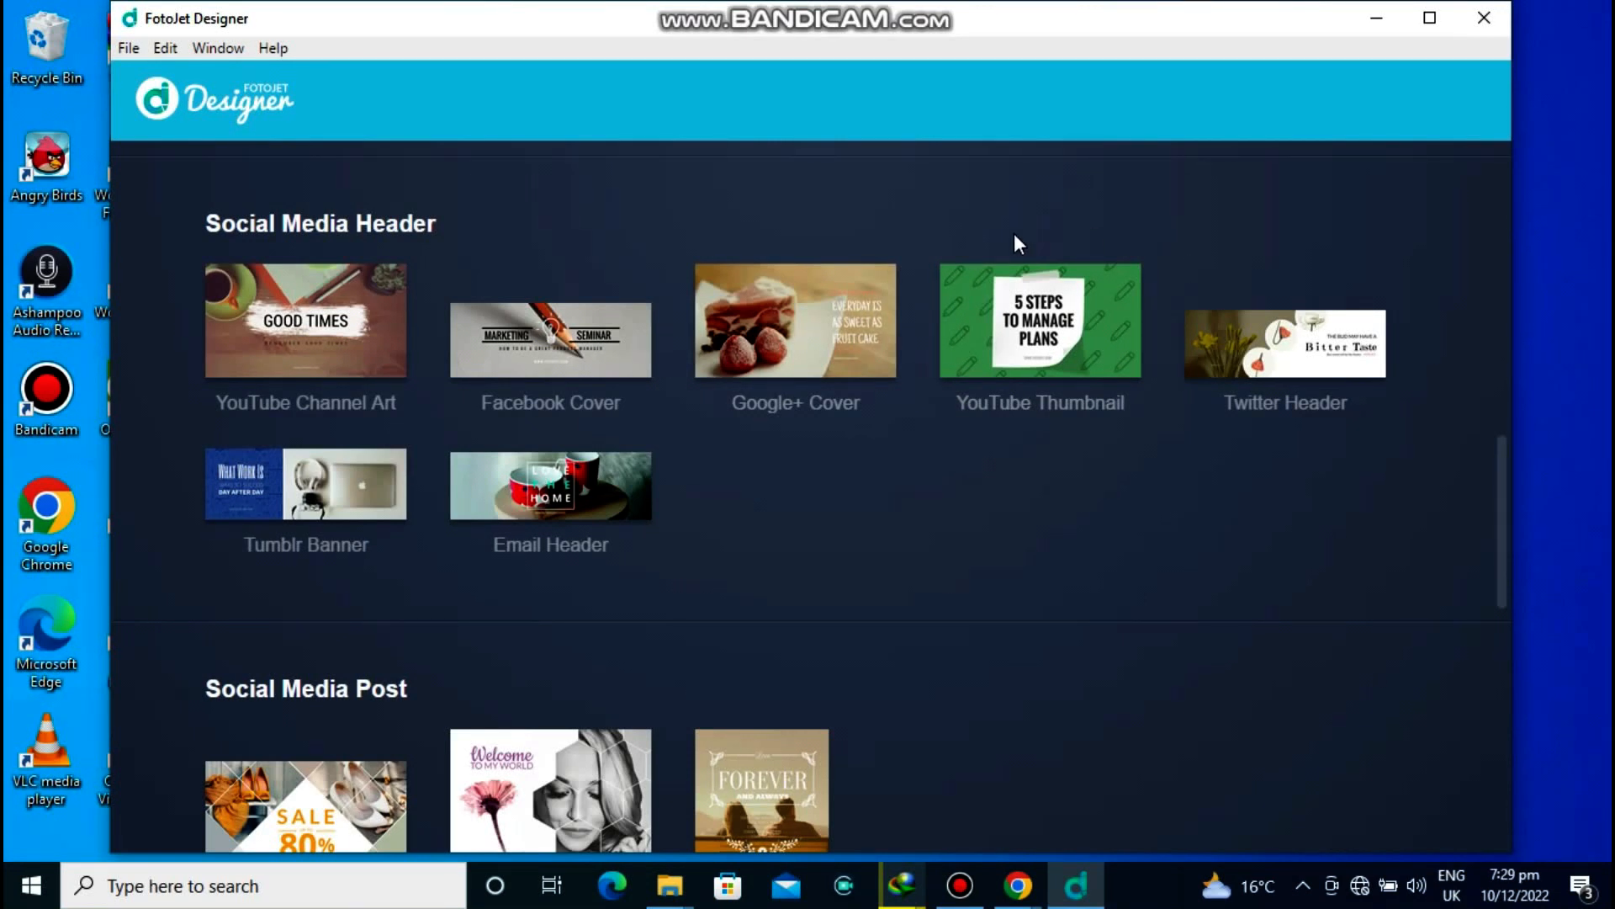
left_click(1039, 348)
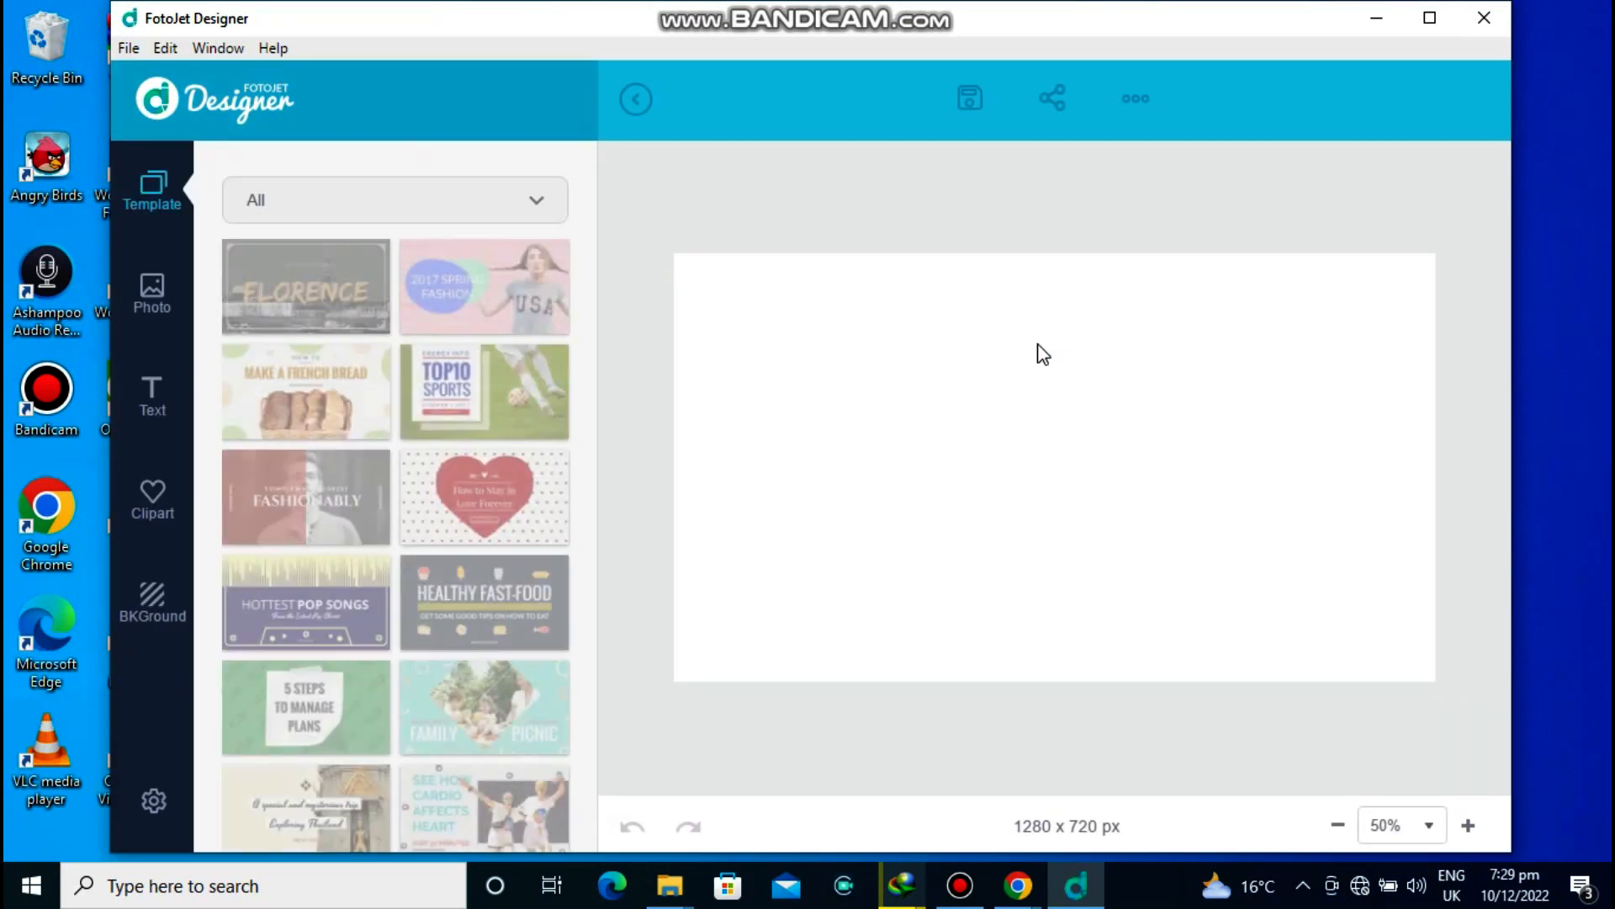
left_click(1429, 18)
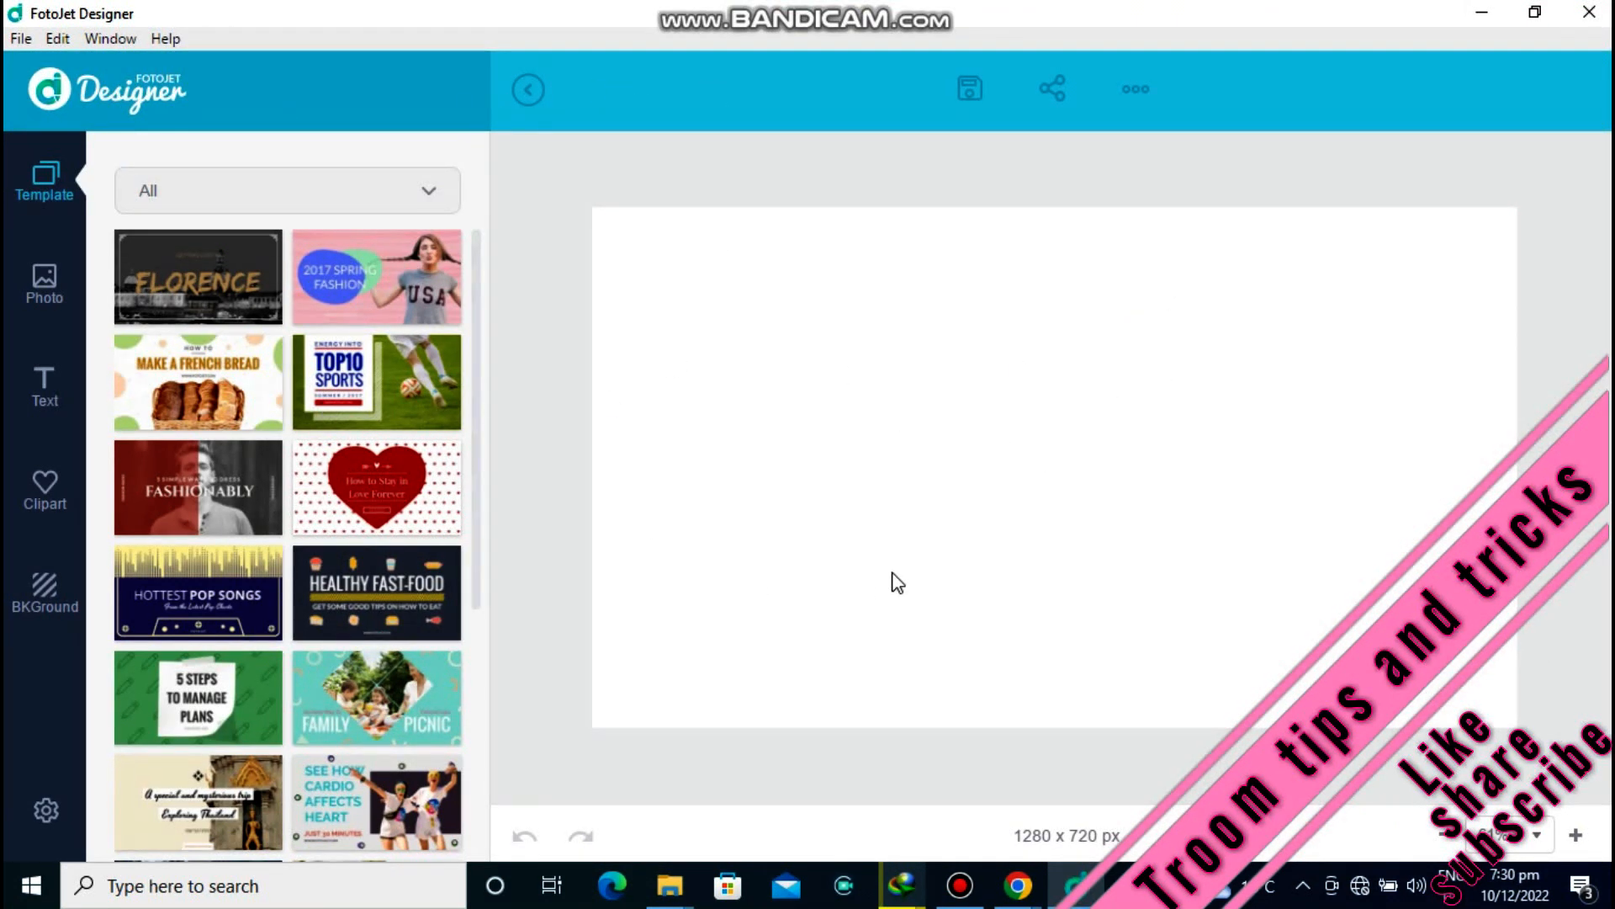
Look through the photo, clipart and background pattern libraries, finishing in the text styles.
left_click(39, 308)
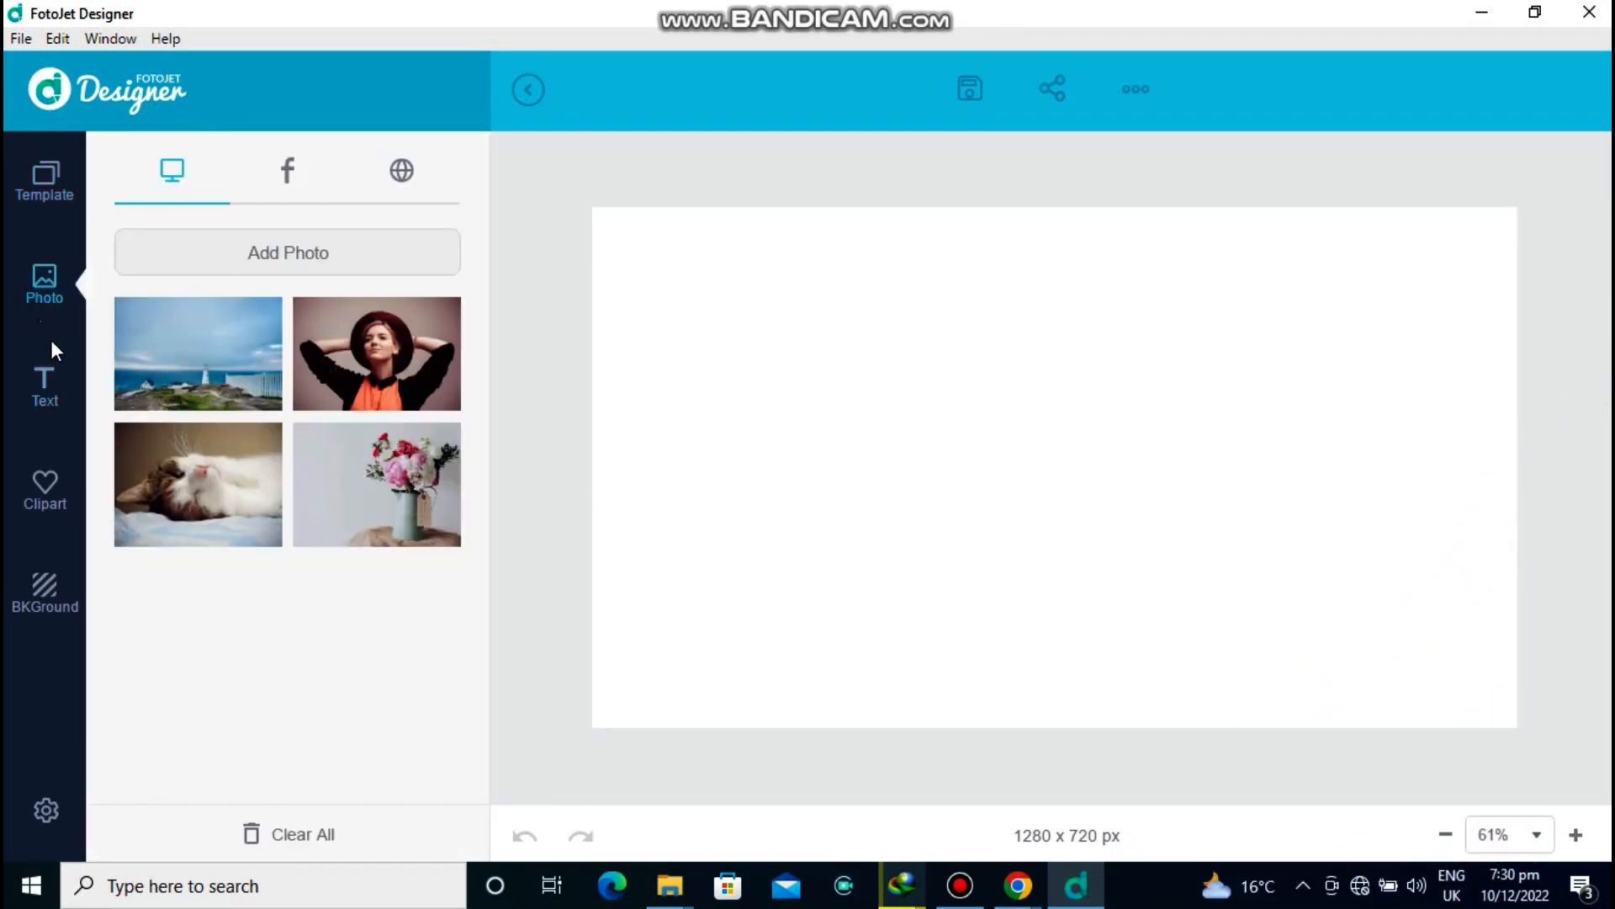
left_click(46, 380)
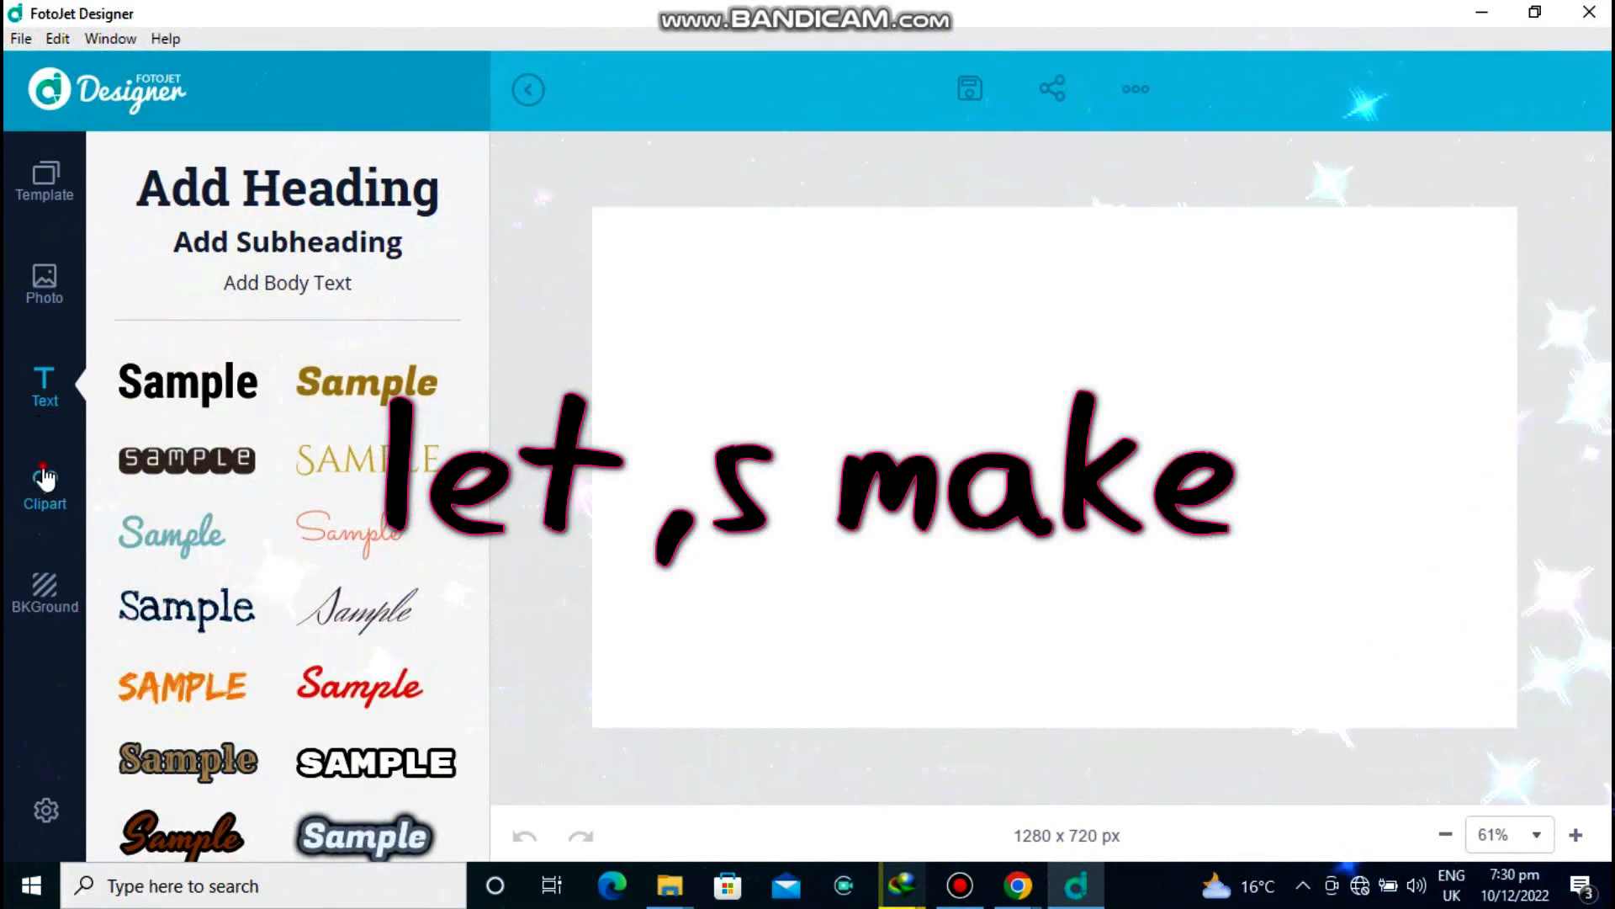
left_click(45, 478)
left_click(55, 595)
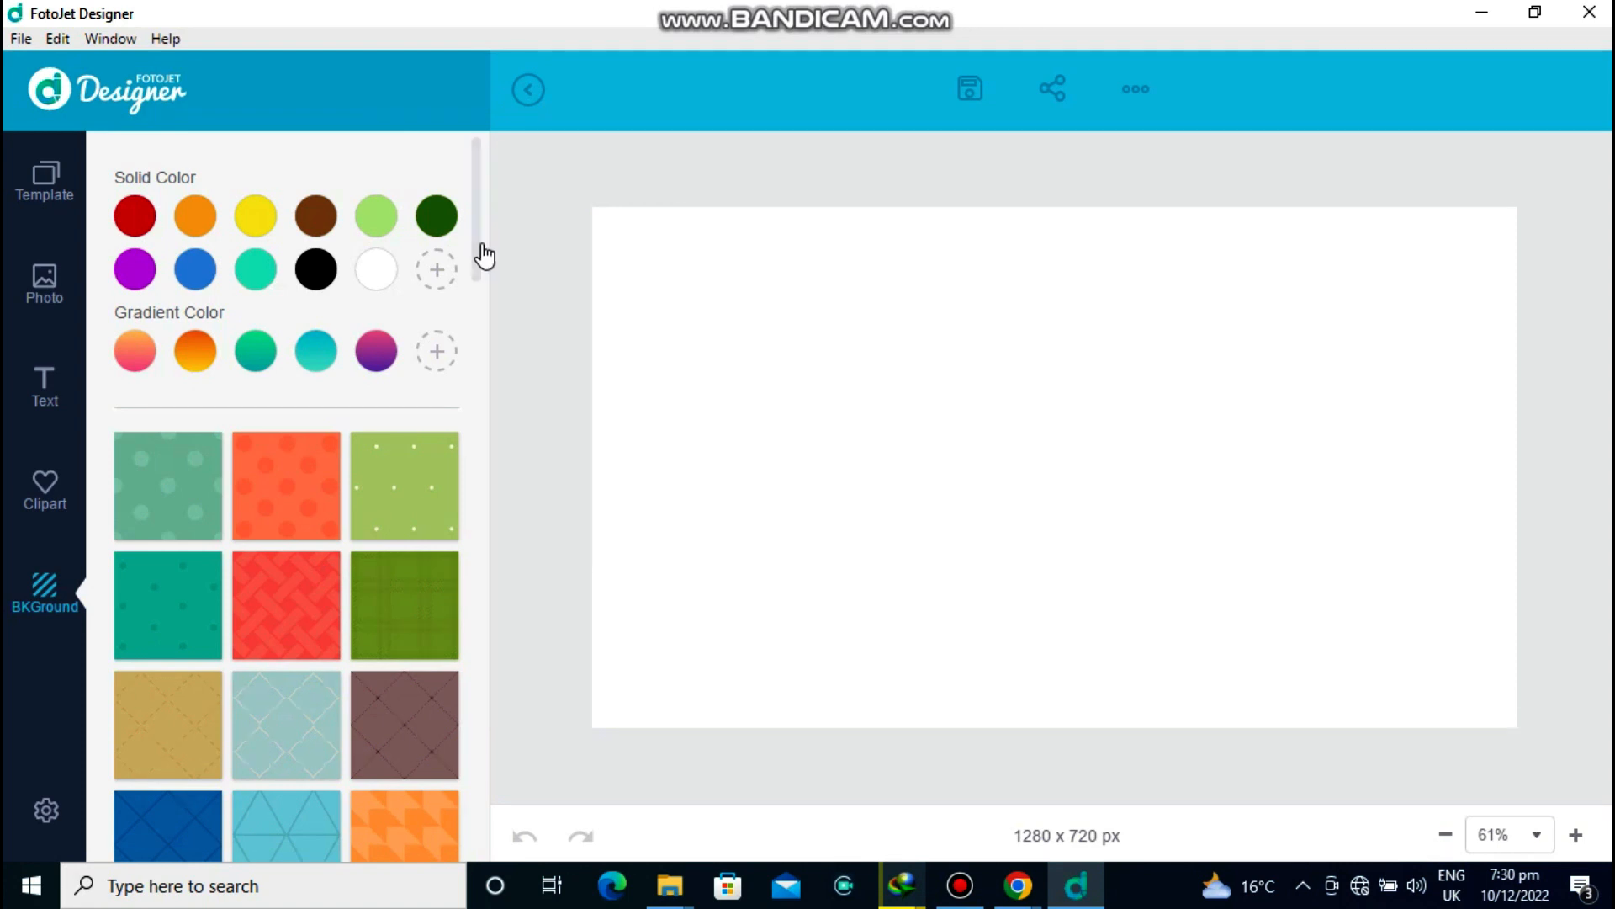
left_click_drag(483, 256, 497, 515)
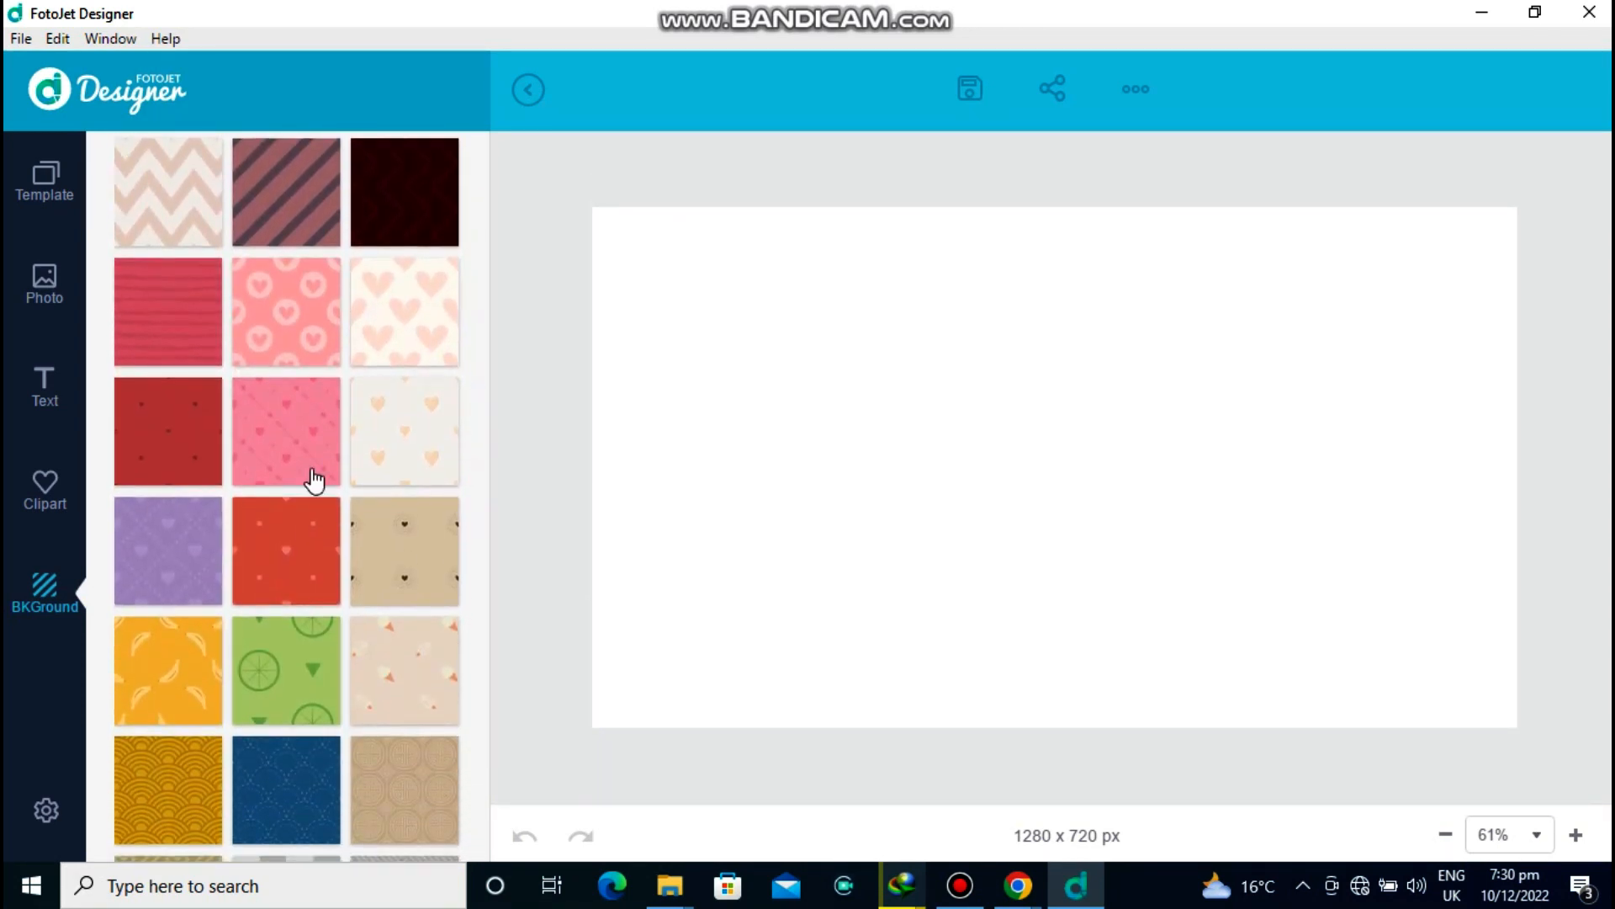
left_click(35, 504)
left_click(43, 394)
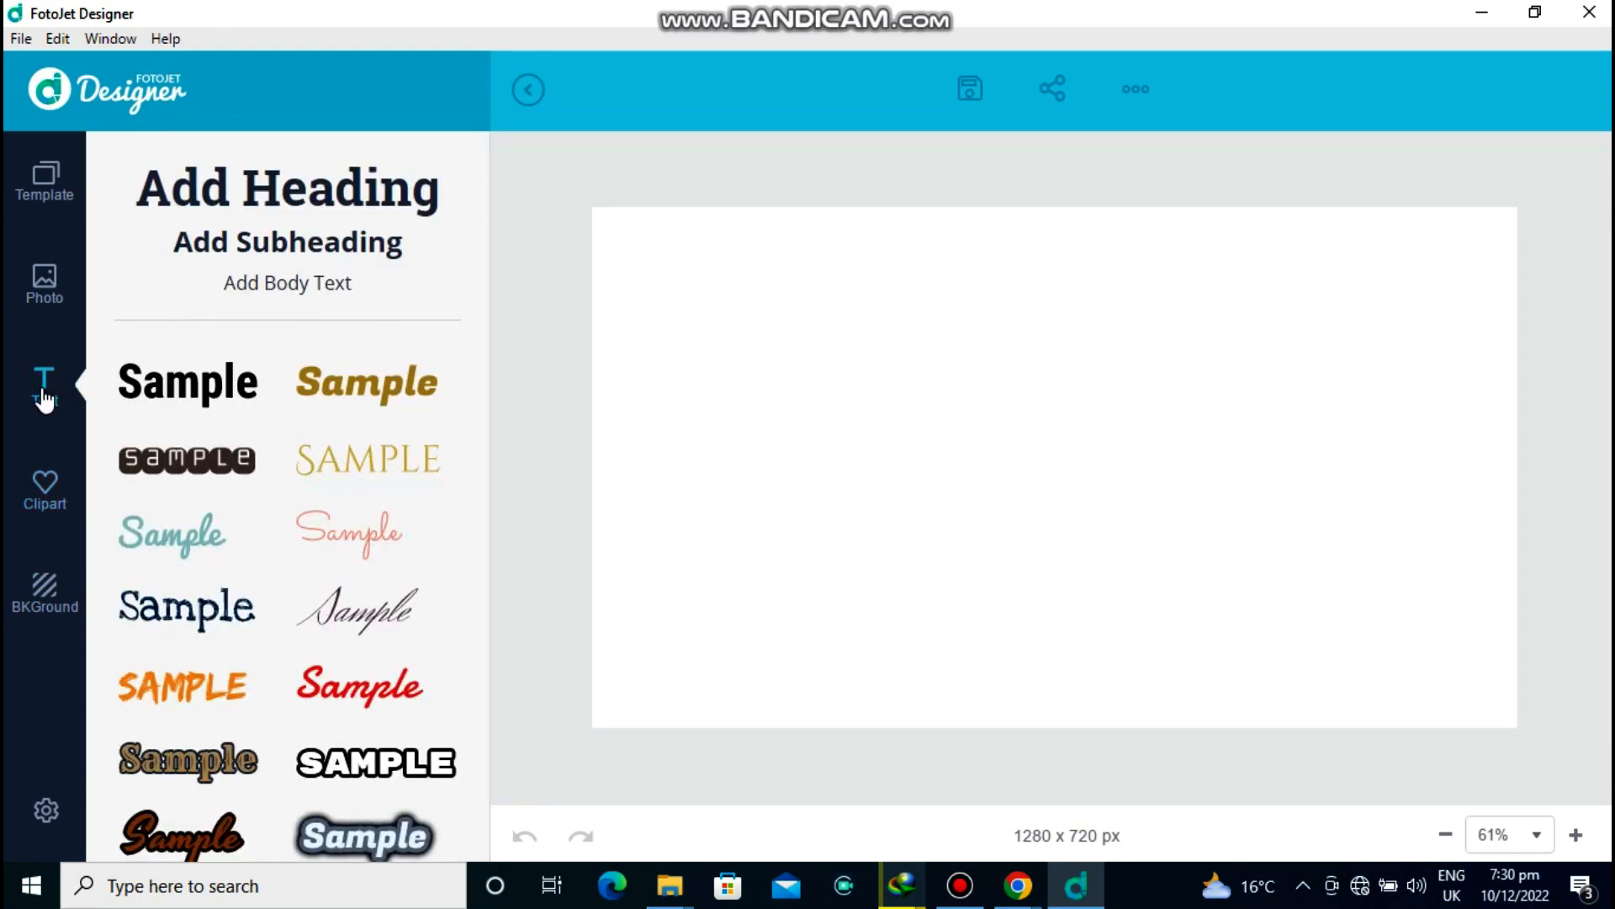
left_click(181, 397)
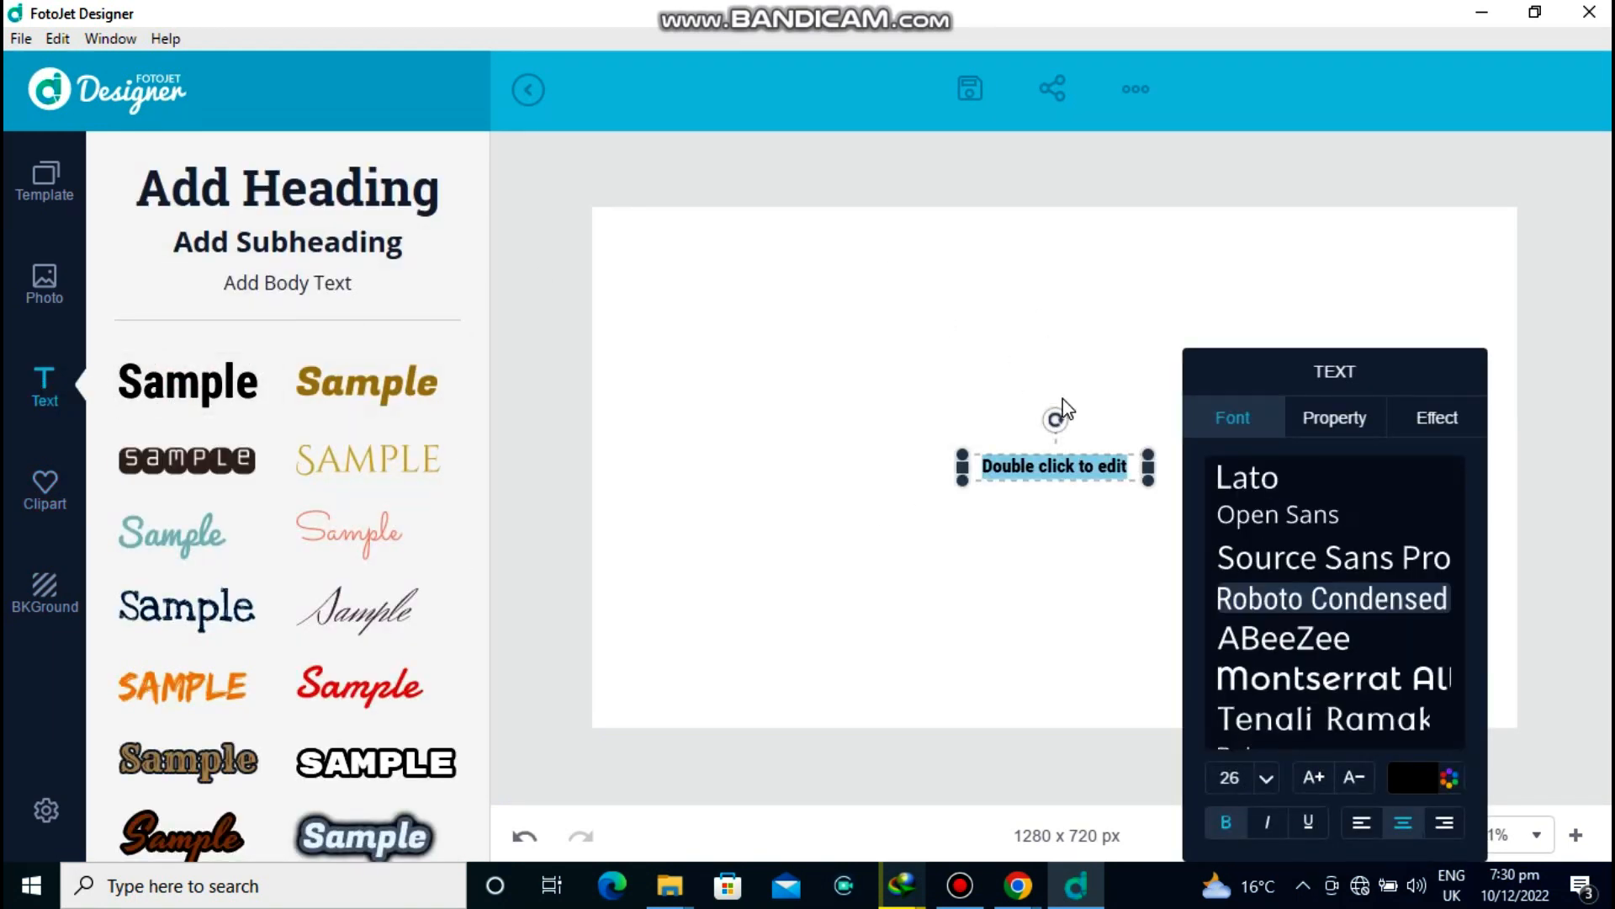
left_click(1133, 467)
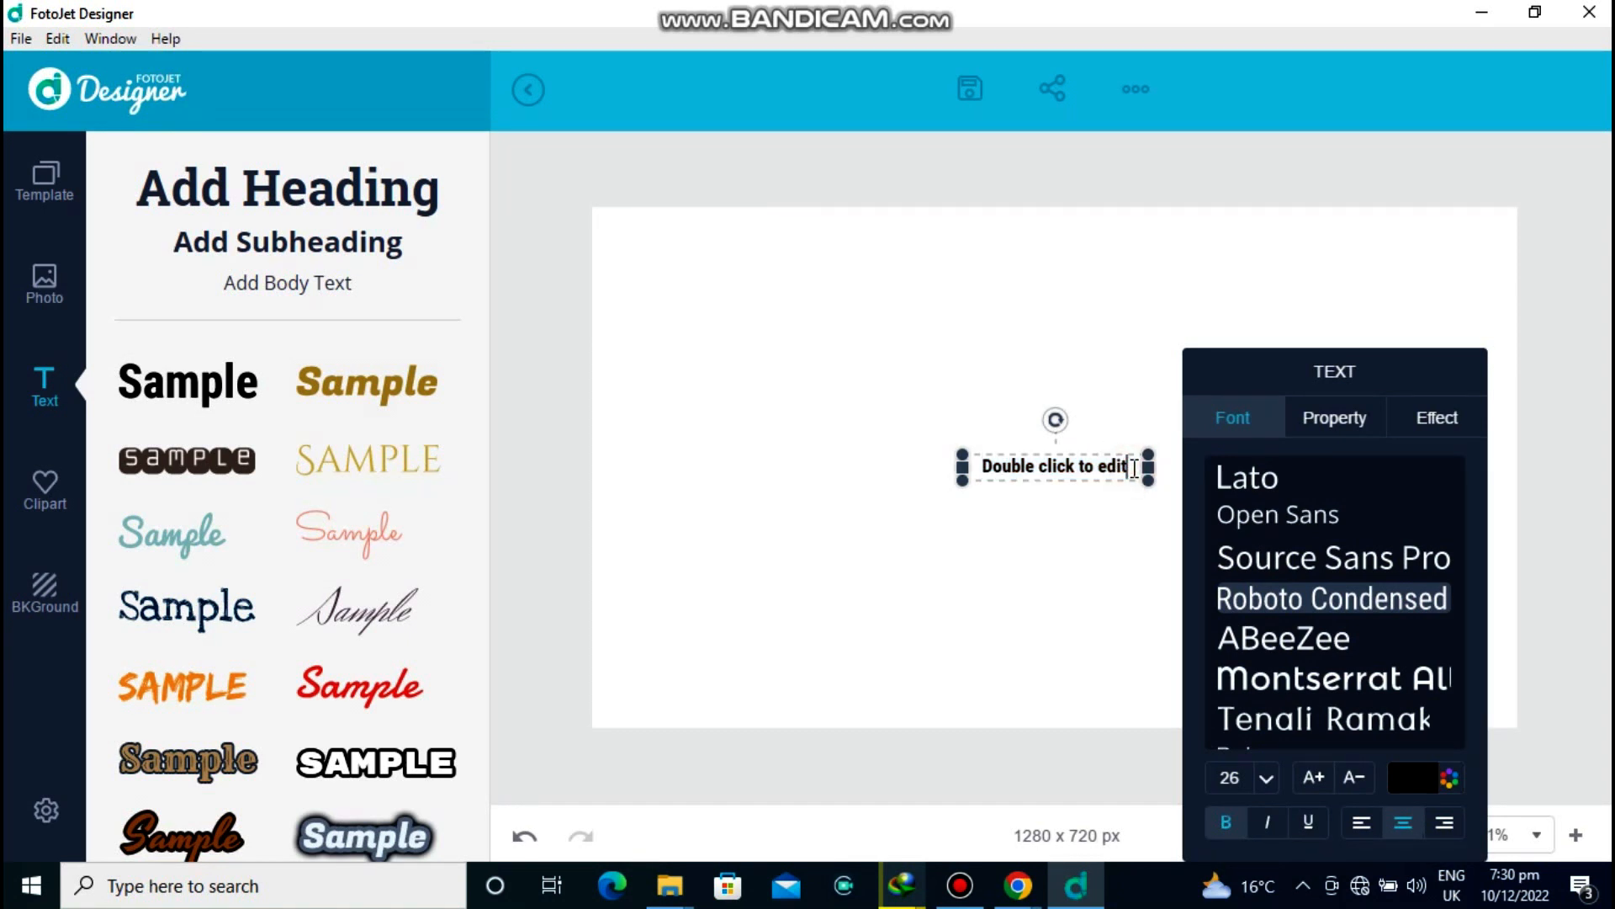
key("BackSpace")
key("BackSpace")
key("BackSpace")
key("BackSpace")
key("BackSpace")
key("BackSpace")
key("BackSpace")
key("BackSpace")
key("BackSpace")
key("BackSpace")
key("BackSpace")
key("BackSpace")
key("BackSpace")
key("BackSpace")
key("BackSpace")
key("BackSpace")
key("BackSpace")
key("BackSpace")
key("BackSpace")
key("BackSpace")
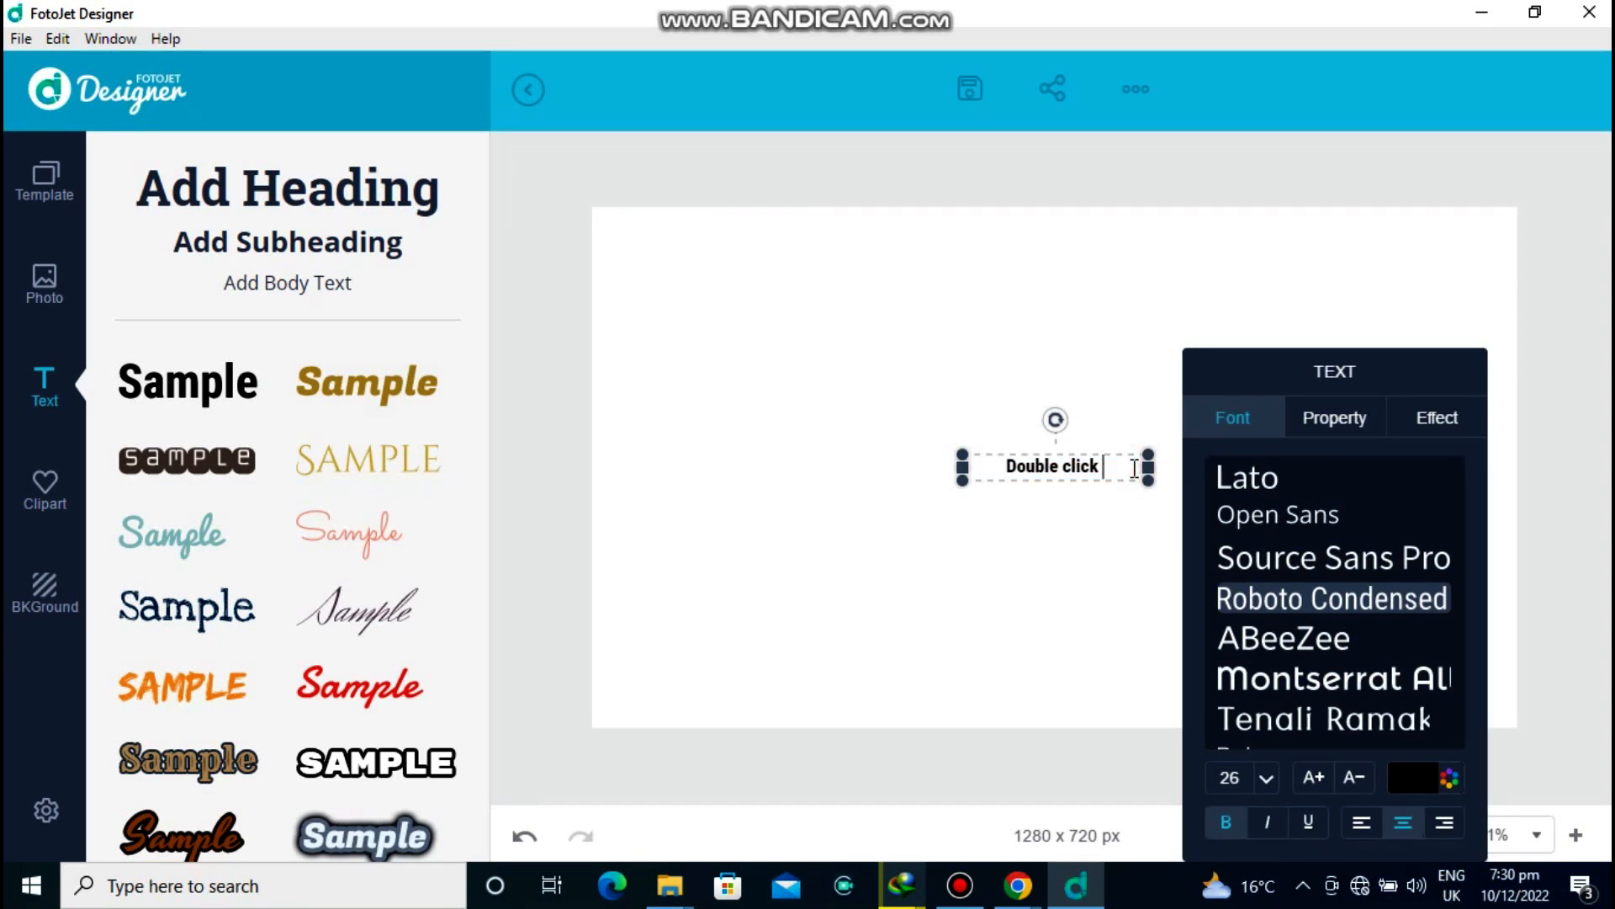
left_click(1074, 589)
left_click(1037, 471)
key("Delete")
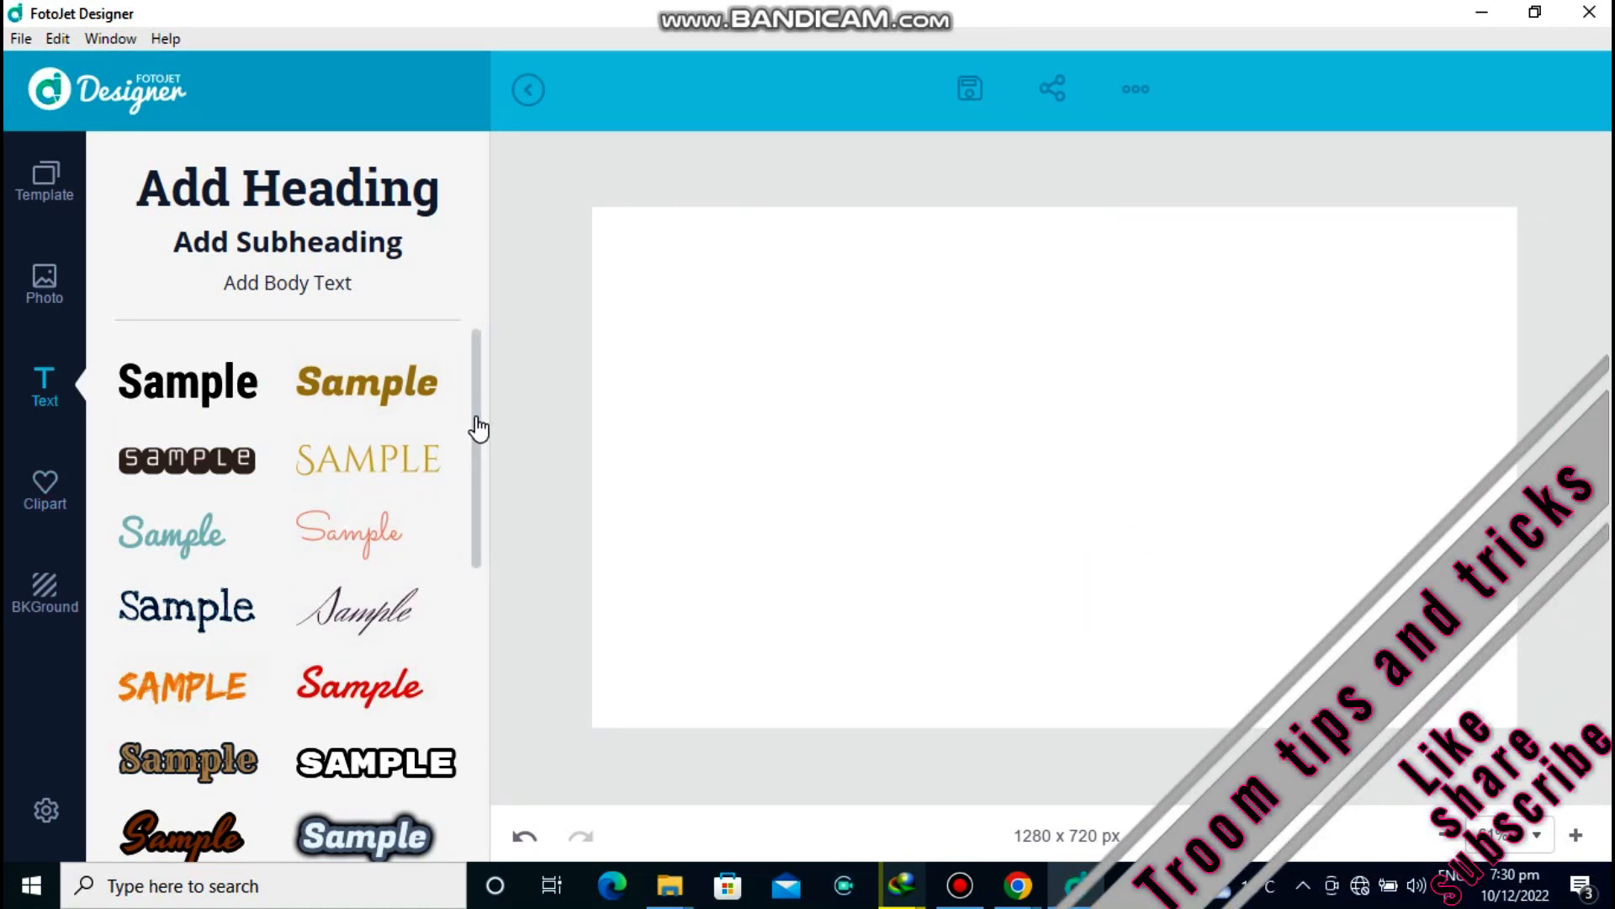
Add a text in the cream Pacifico style with teal glow, reading "HOW TO MAKE THUMBNAIL ON PC /LAPTOP".
left_click_drag(476, 418, 483, 565)
left_click(139, 648)
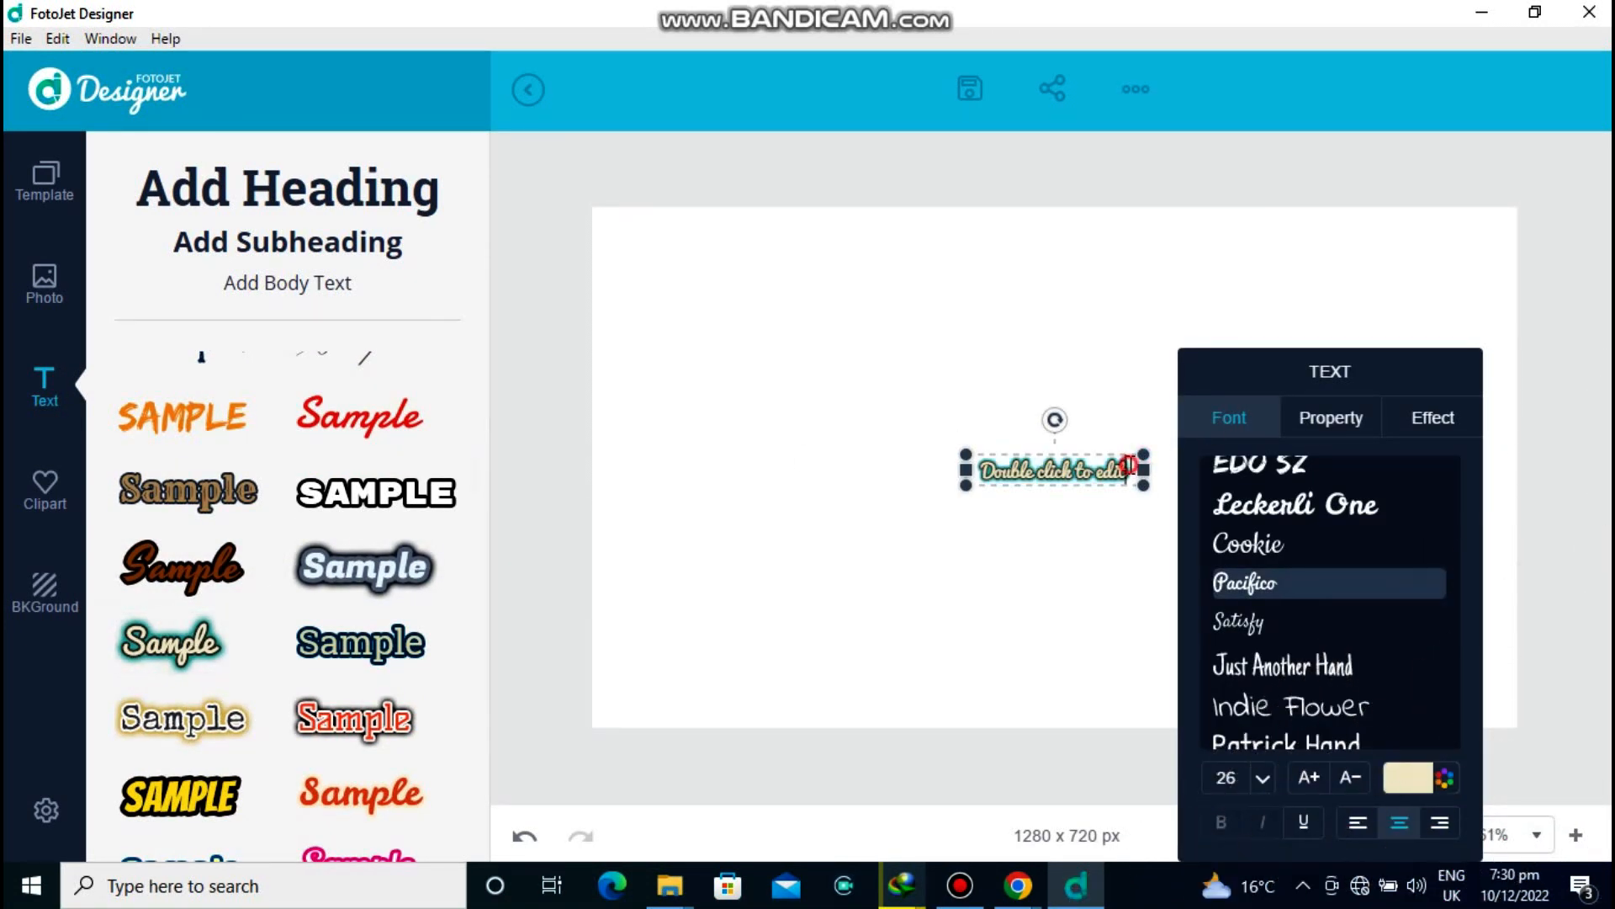
double_click(1131, 464)
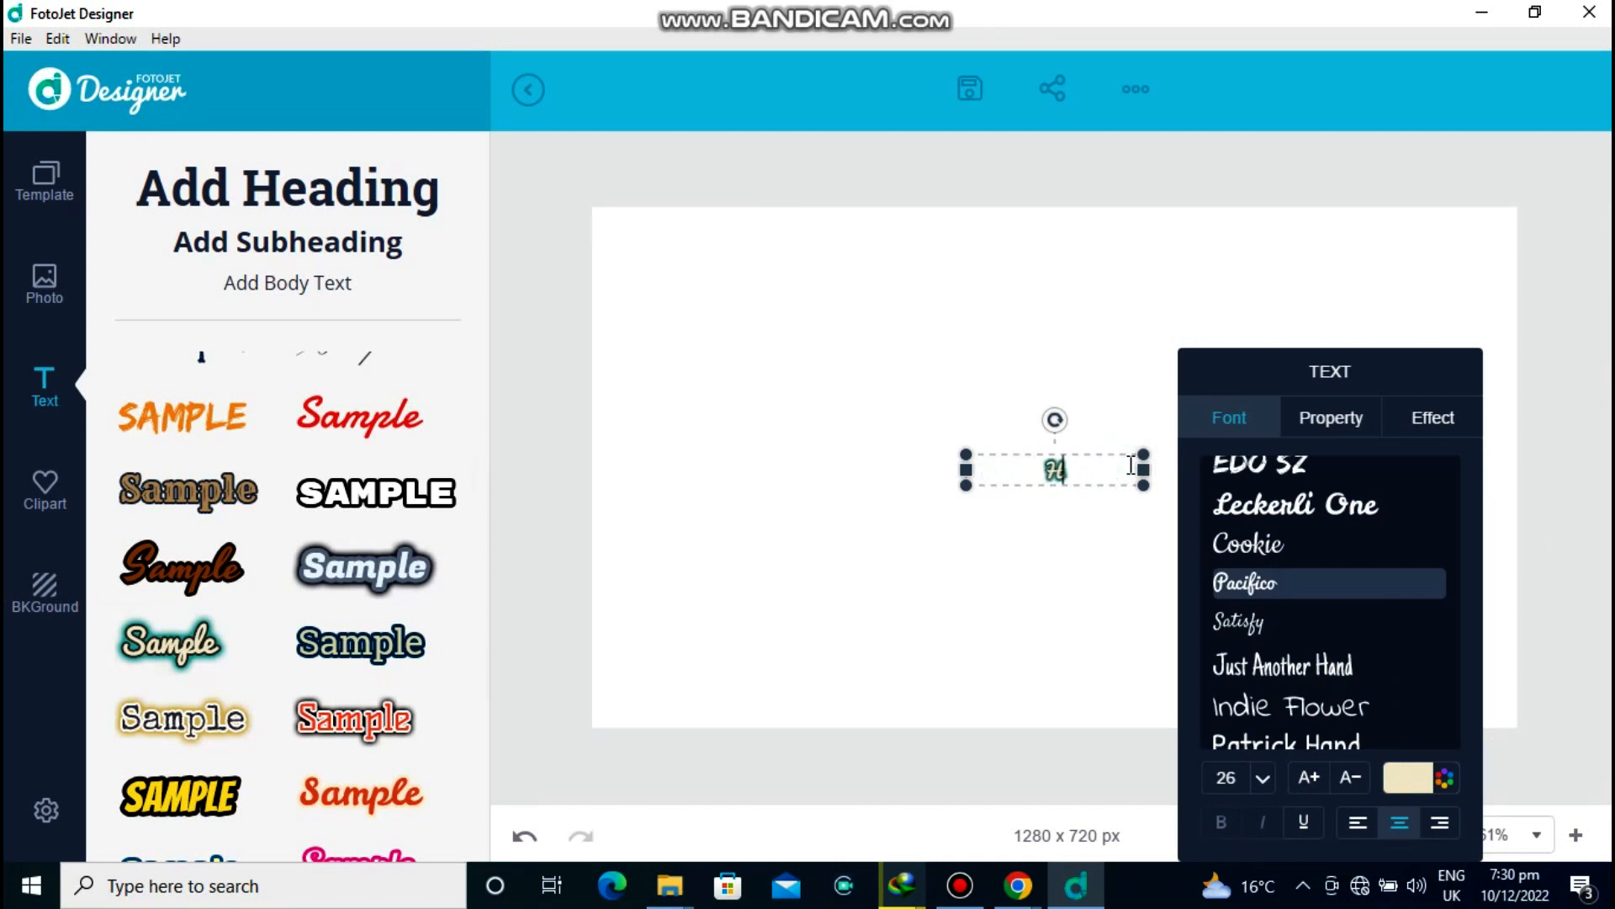
type("HOW")
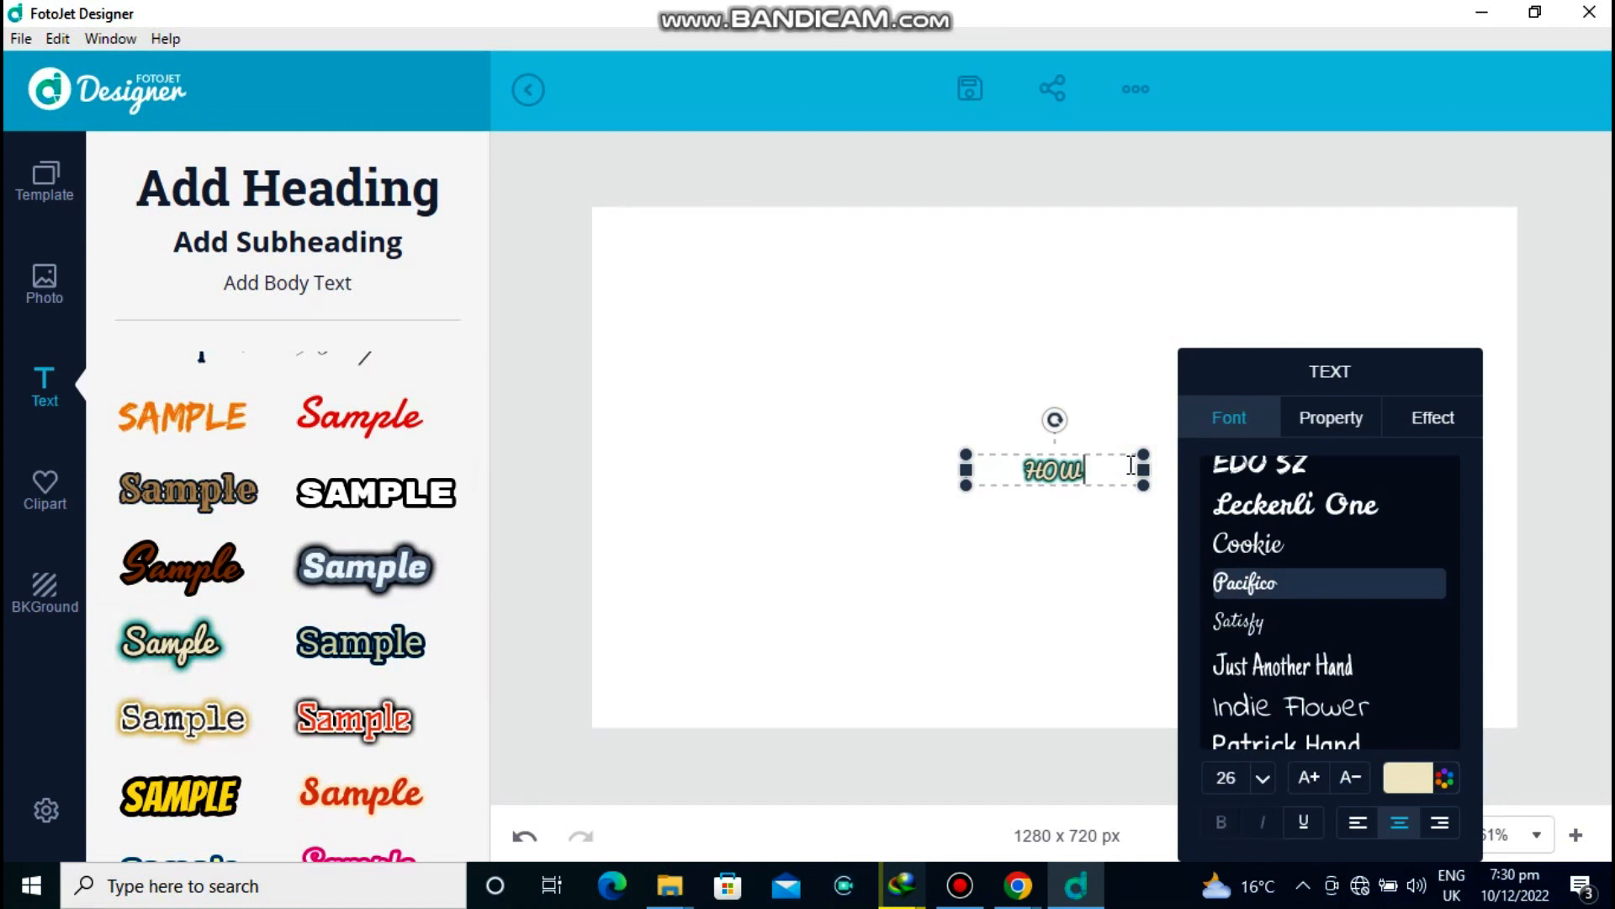
type(" TO")
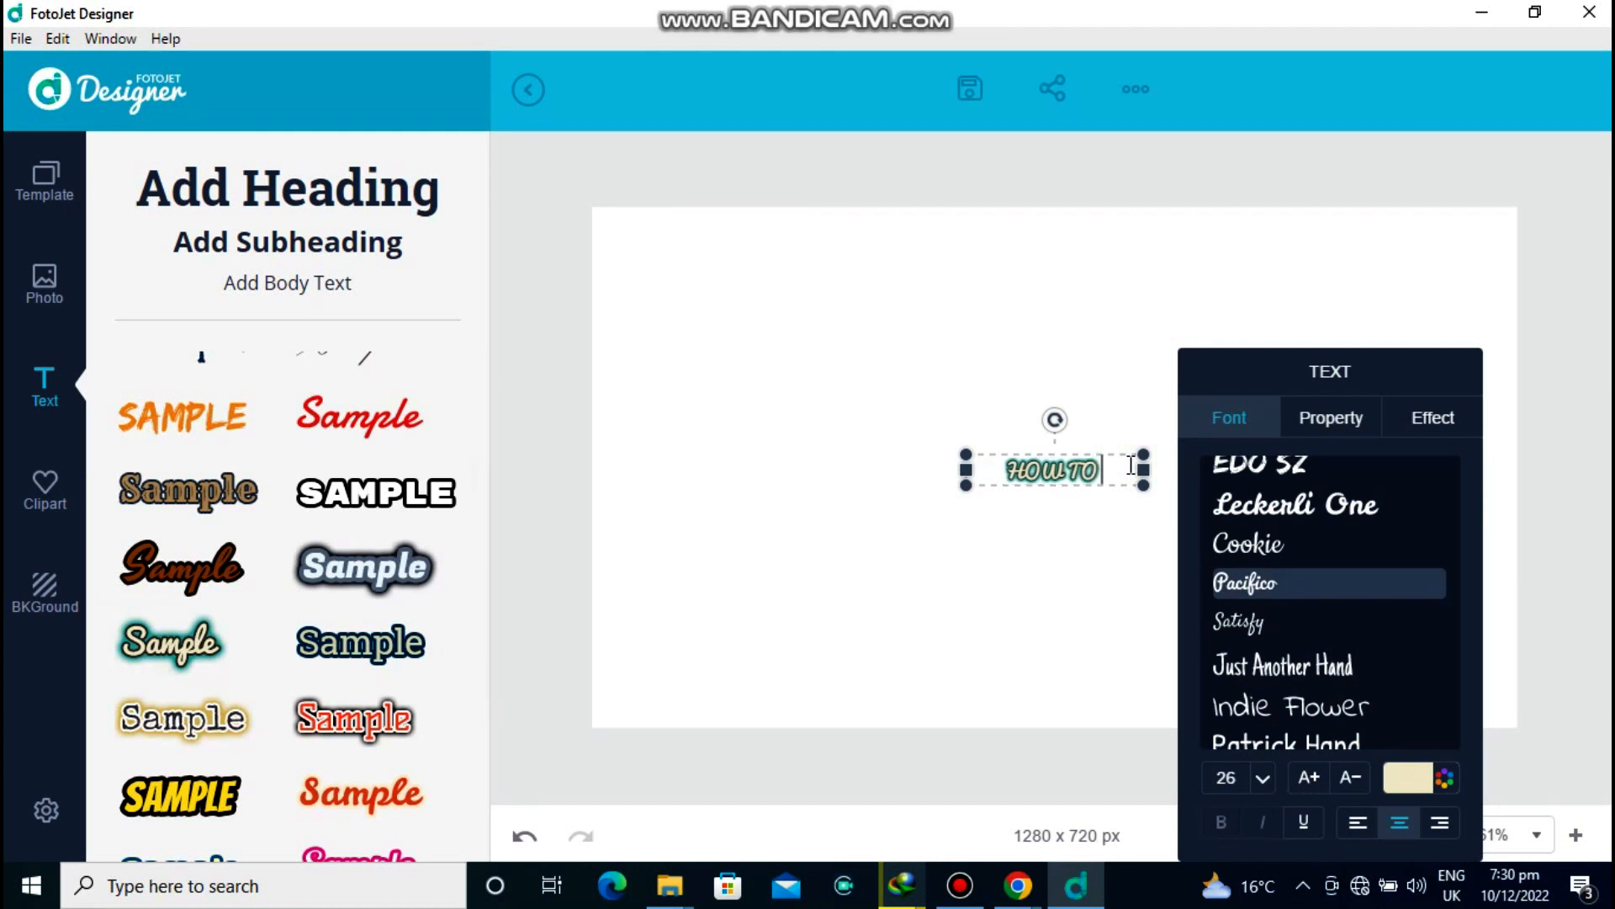
type(" MAKE")
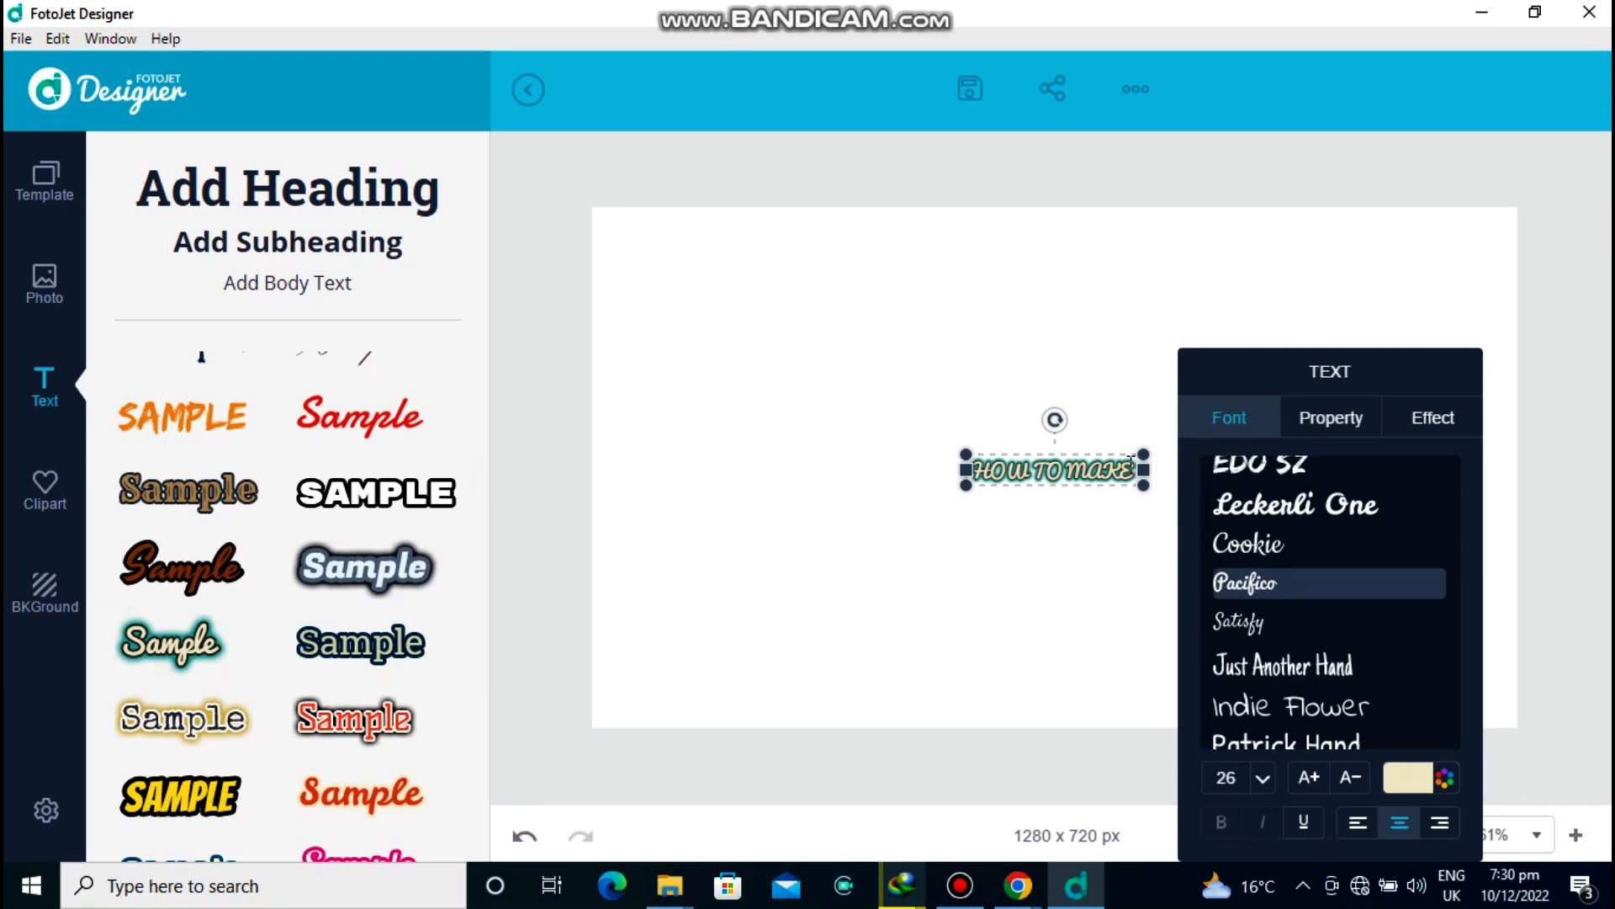
type(" THUM")
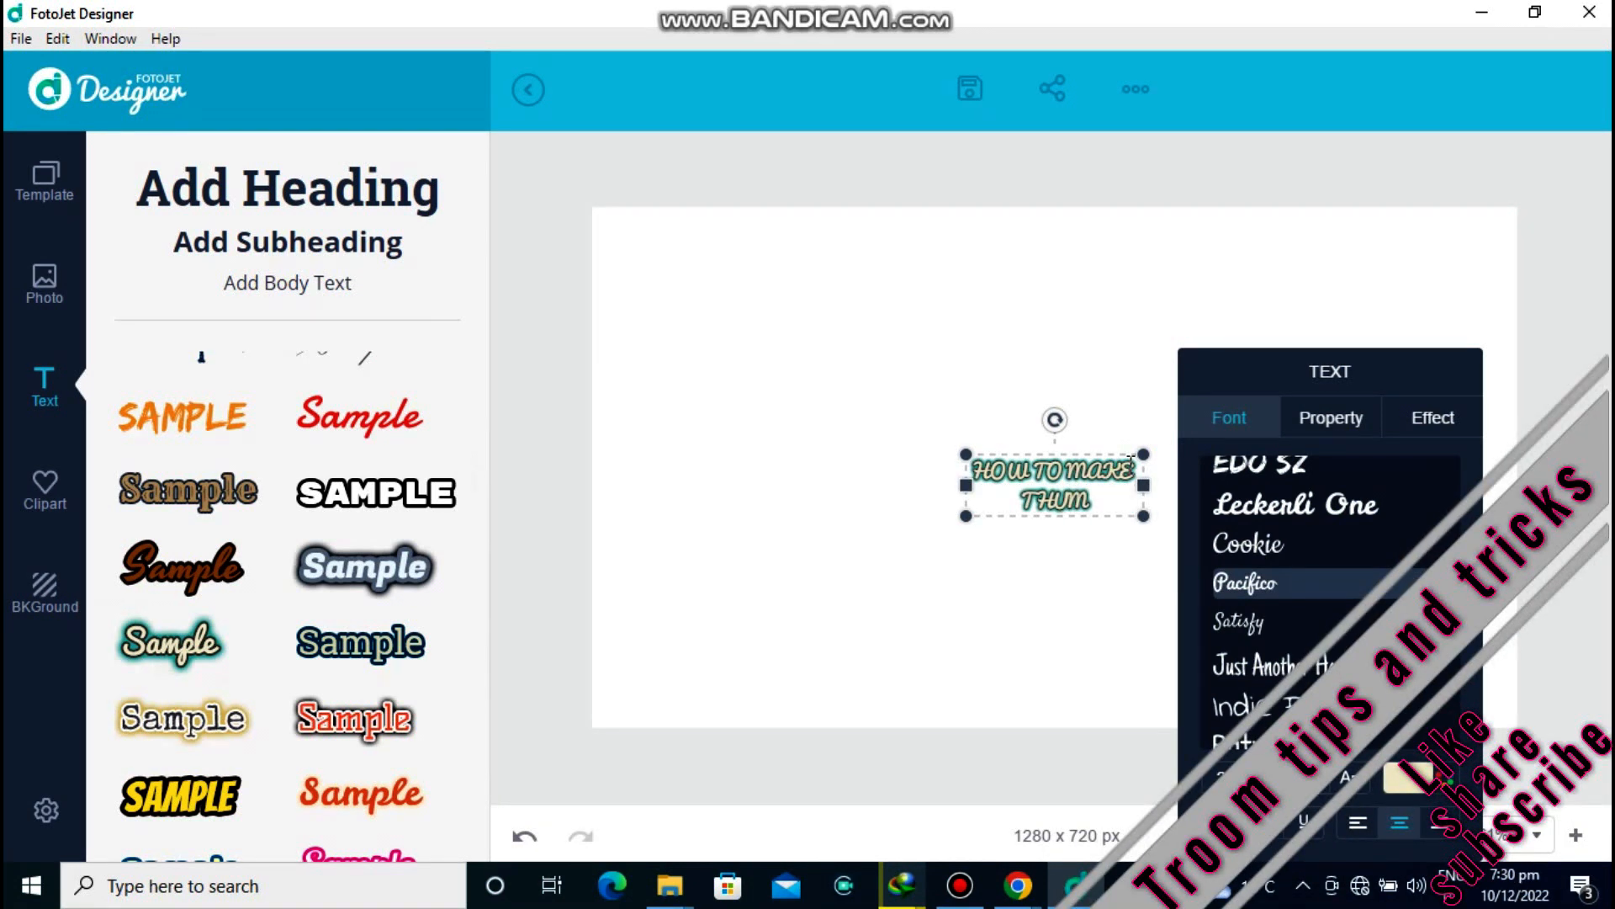
type("BNAIL")
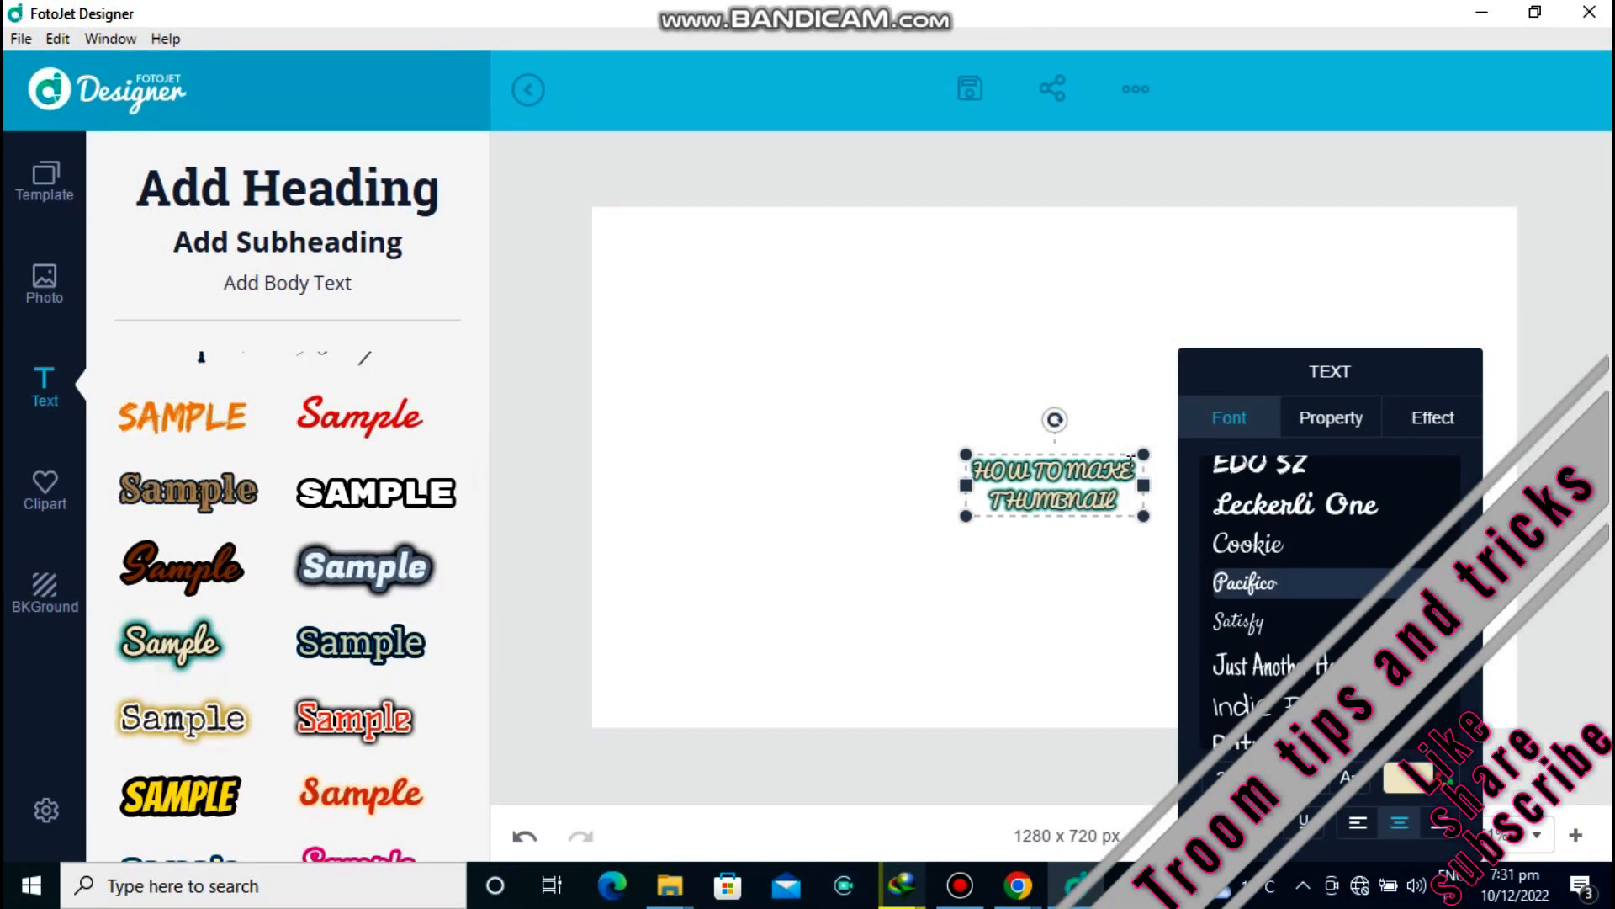
type(" O")
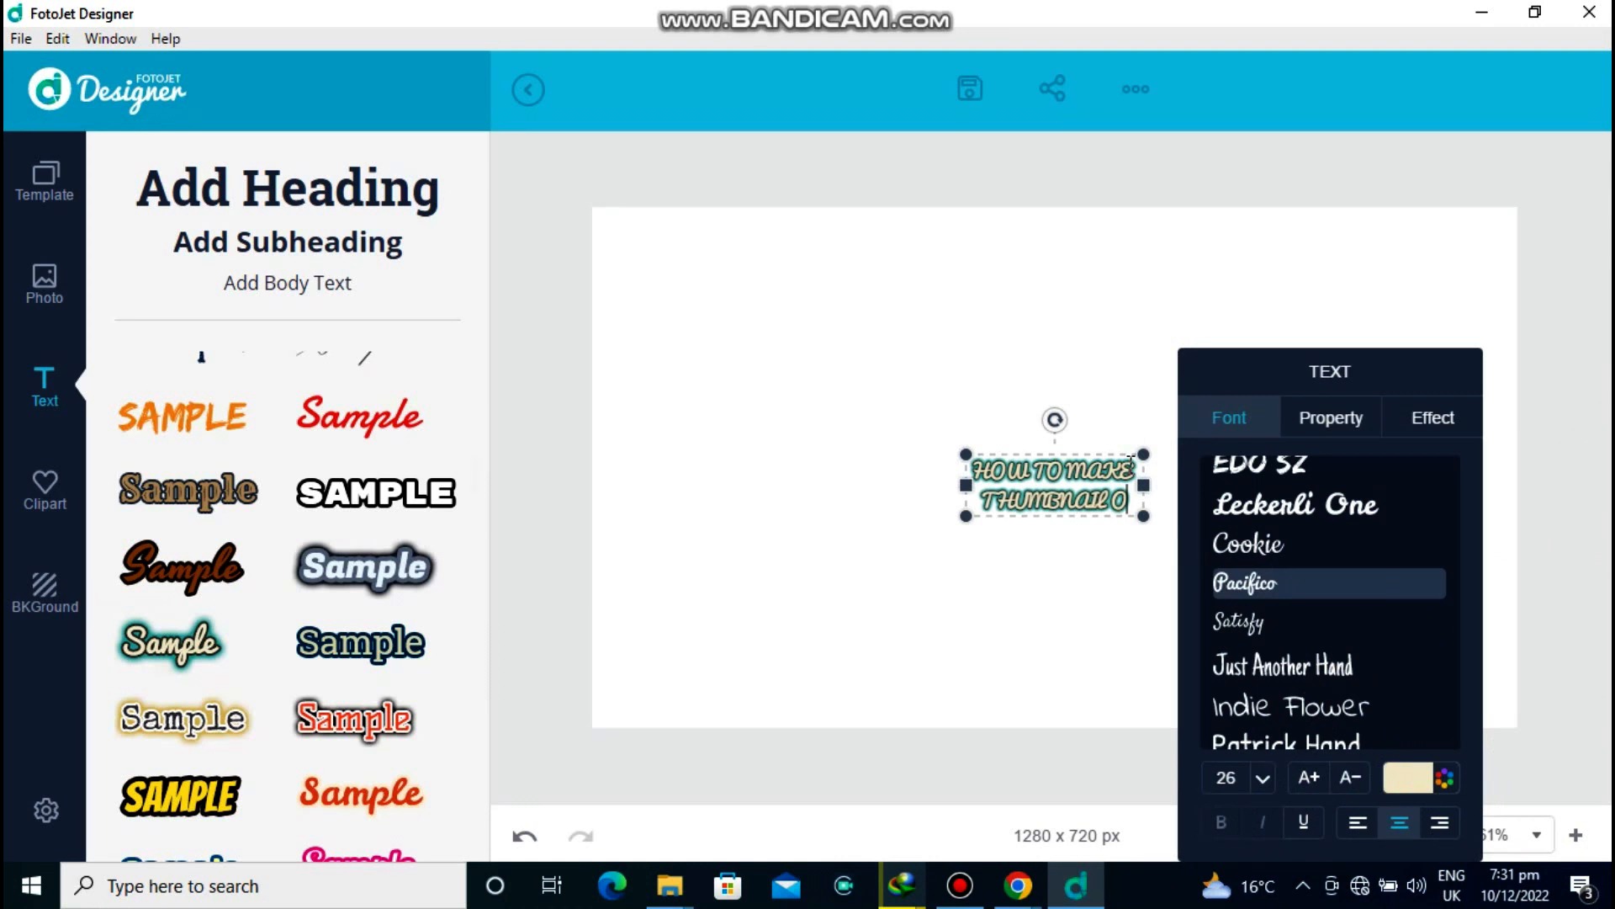
type("NG")
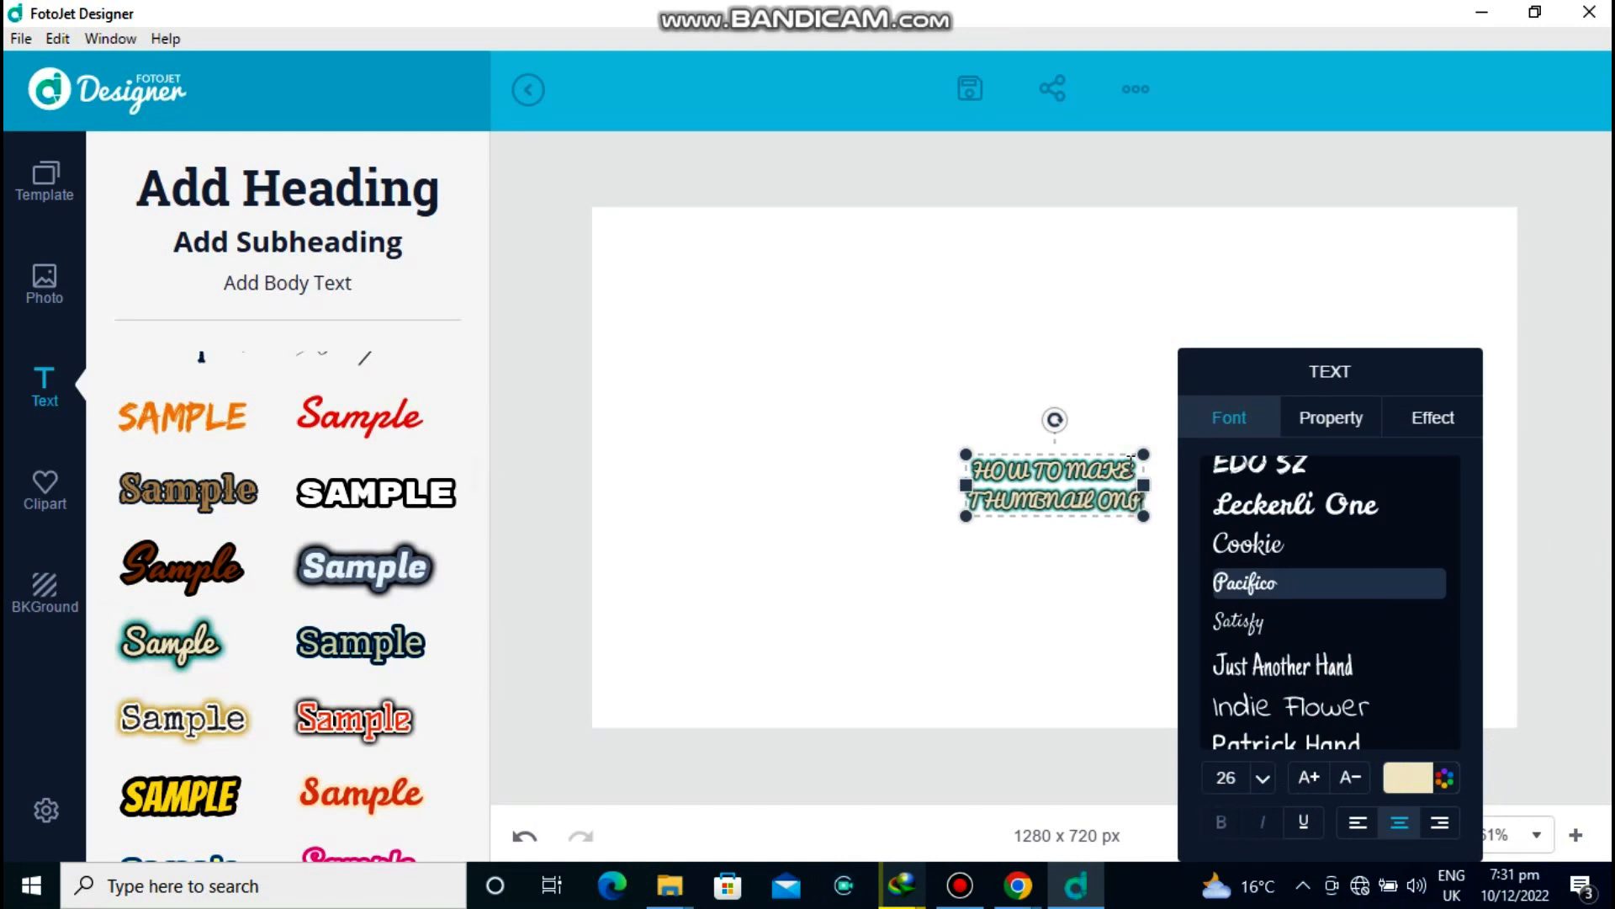
key("BackSpace")
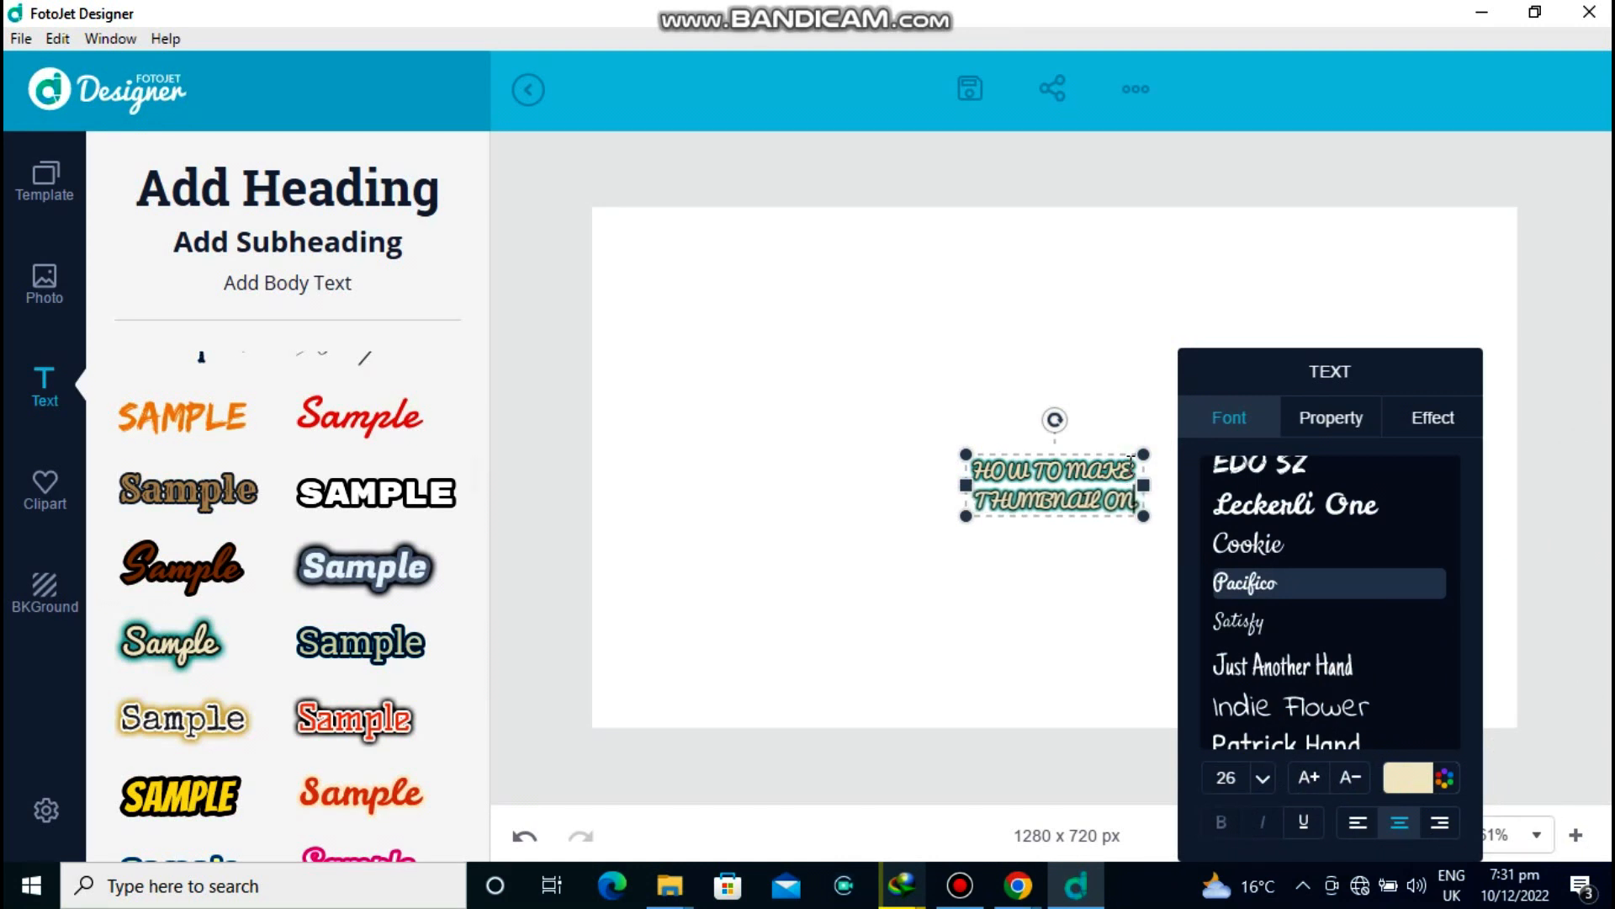
type("G")
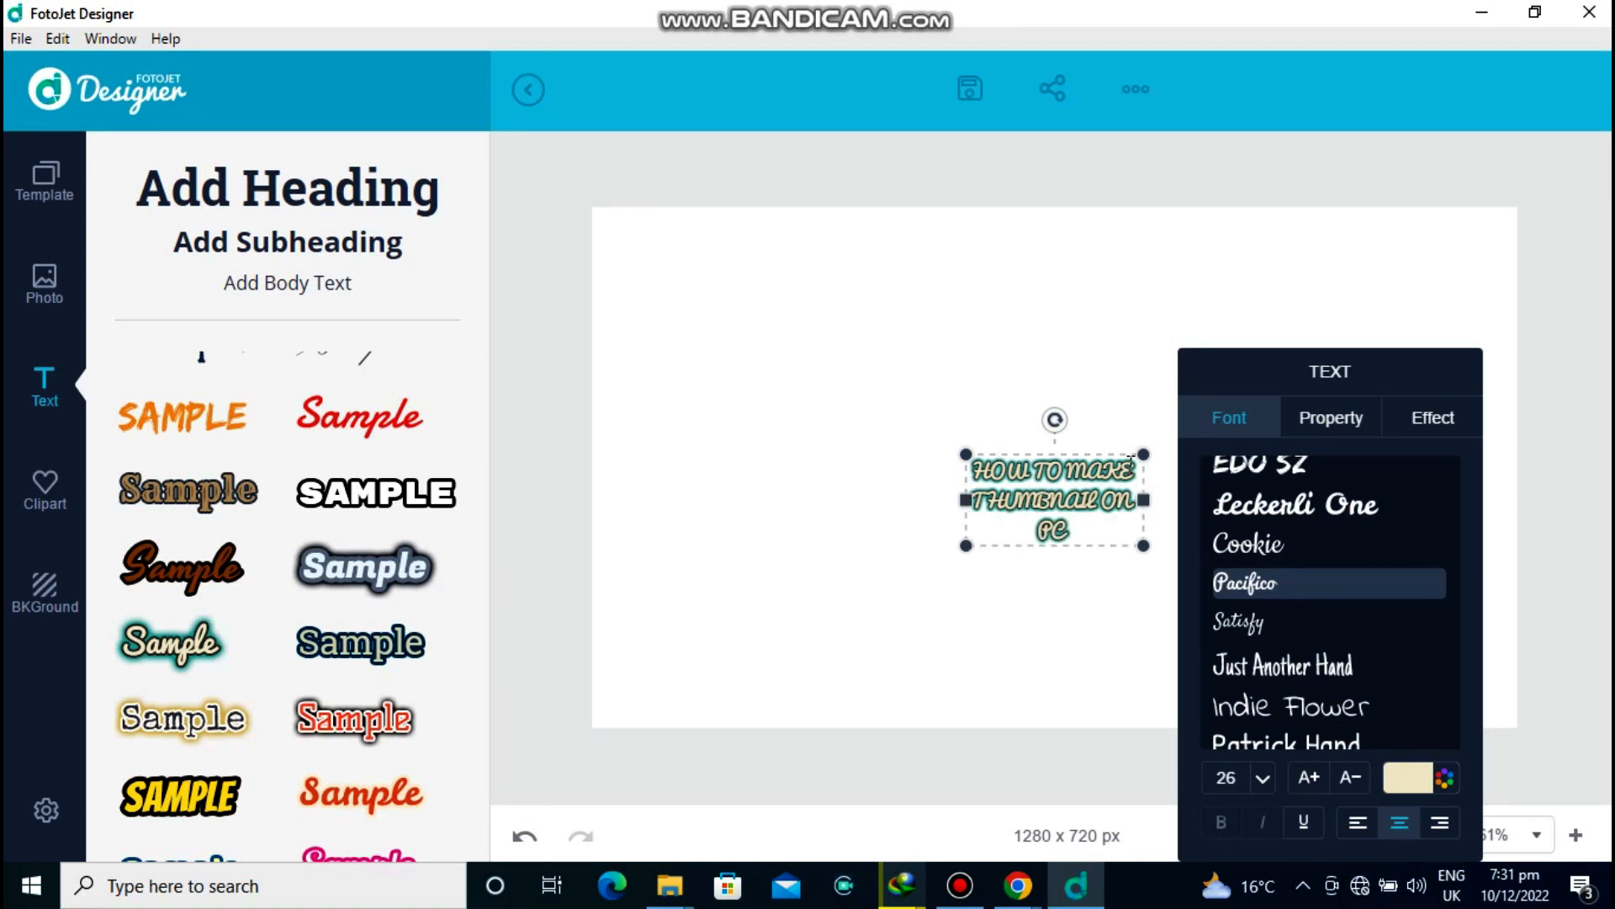
type("C /LAP")
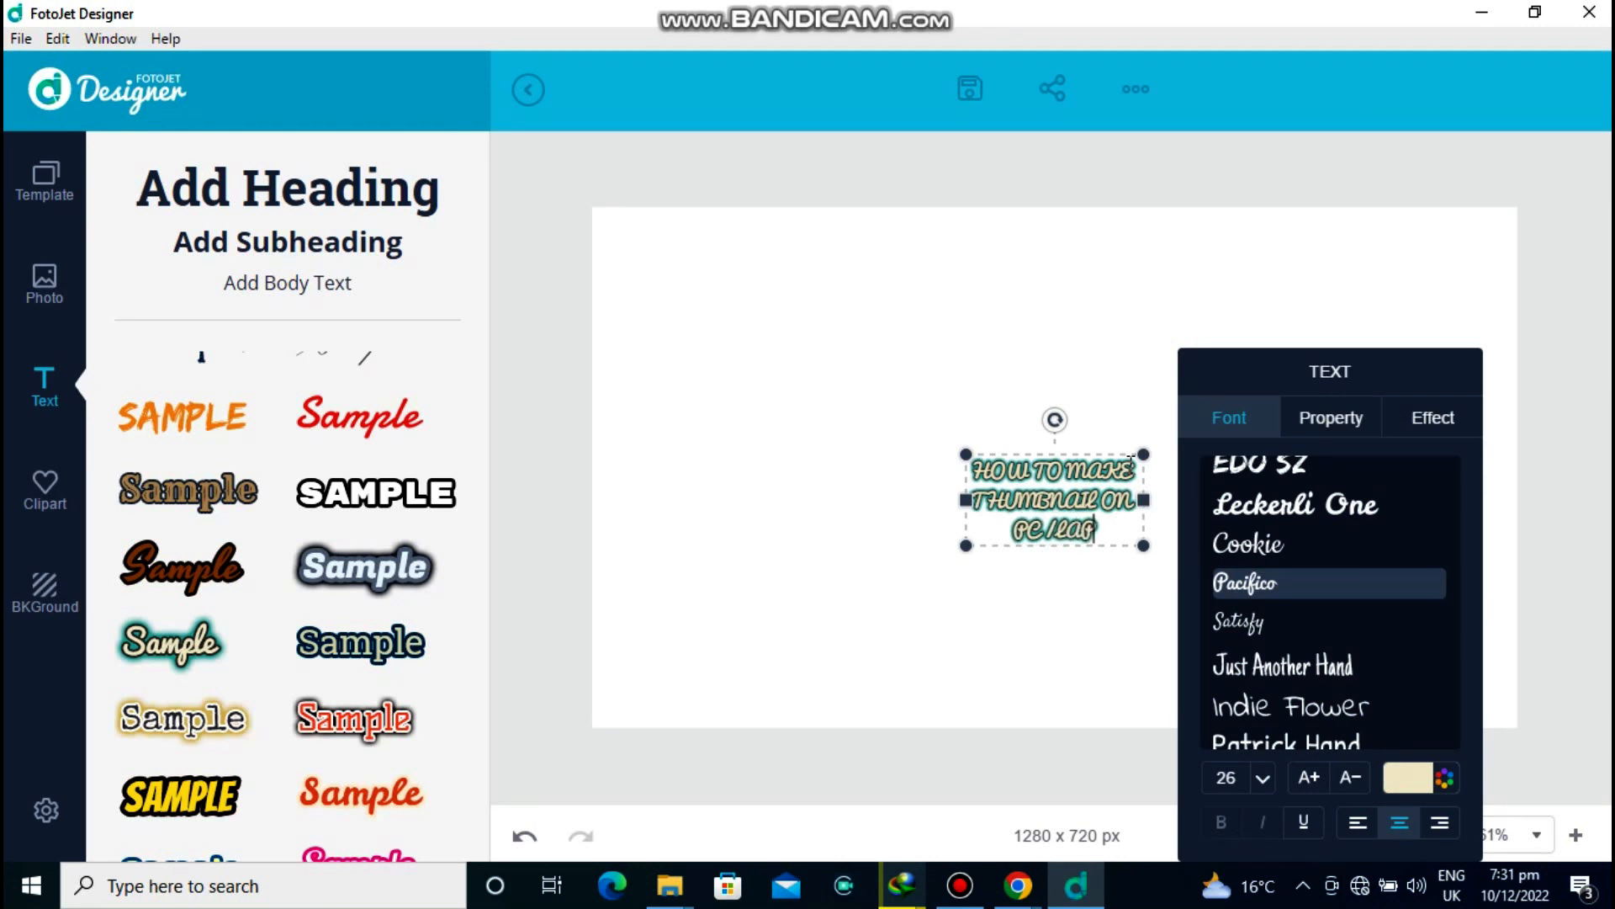
type("TOP")
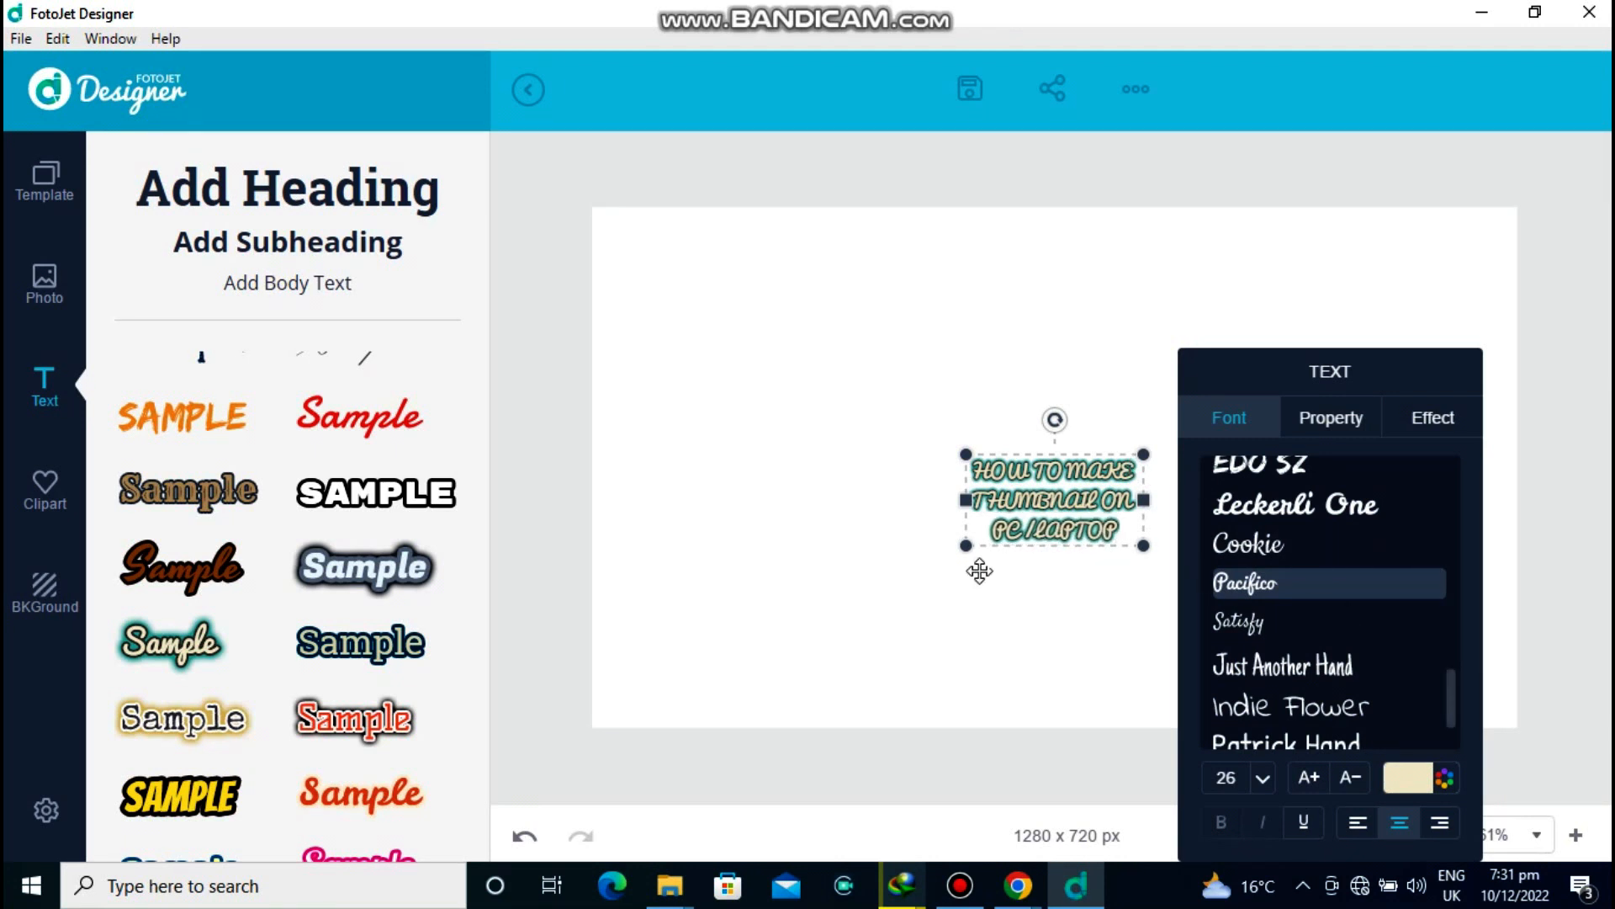
Enlarge the title text to about size 54 and move it to the upper-left corner of the canvas.
left_click(895, 601)
left_click(1081, 490)
left_click_drag(1142, 544, 1331, 641)
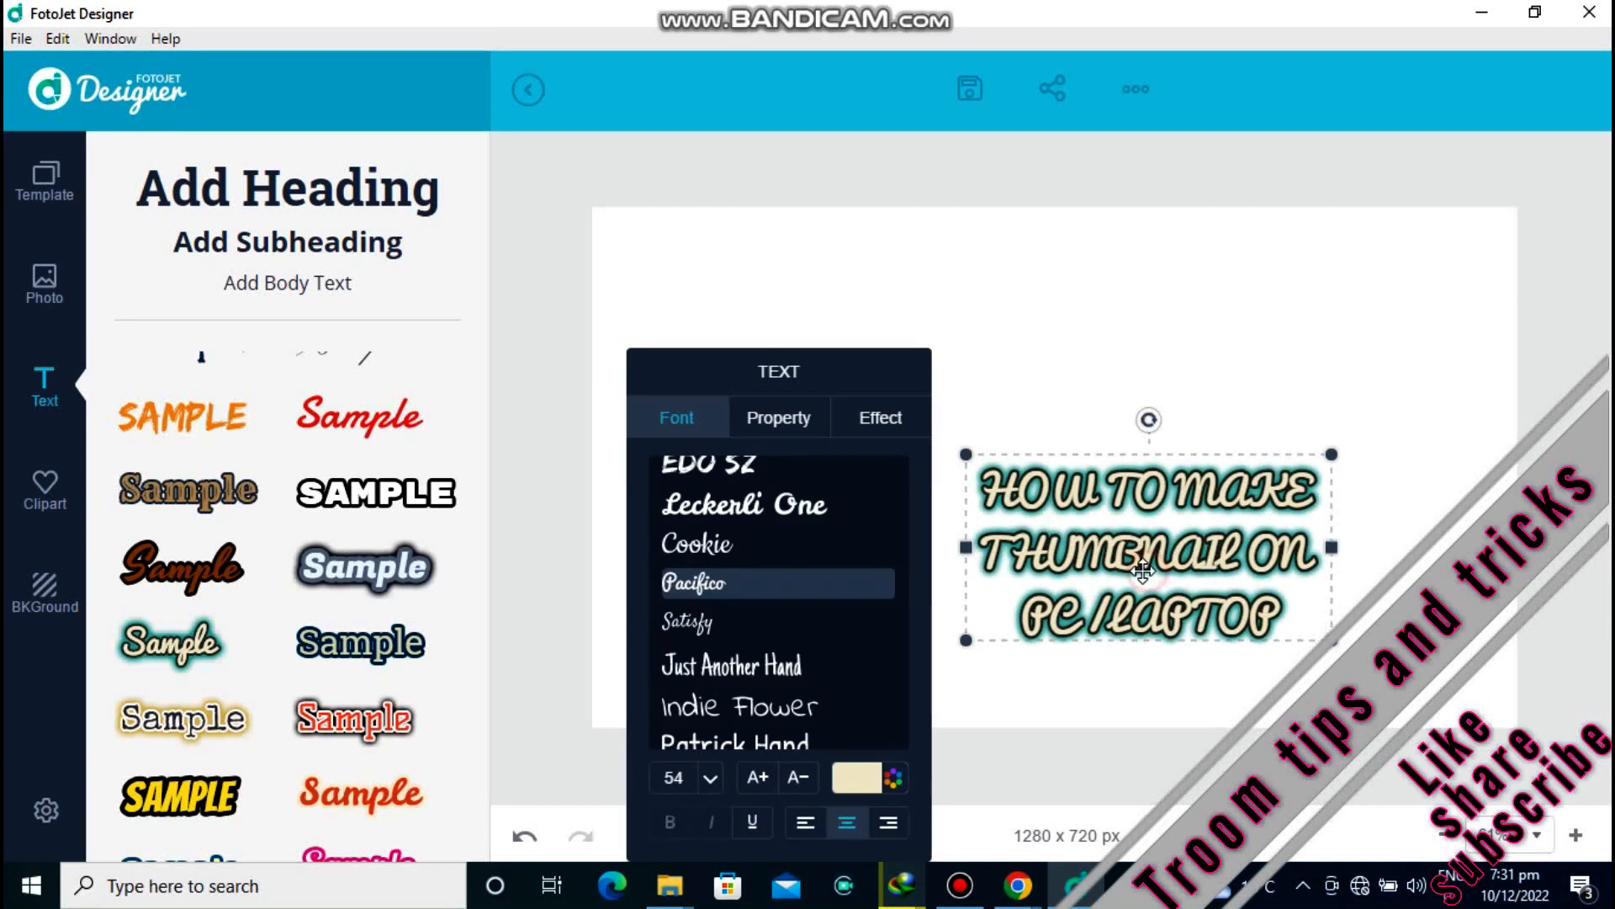
left_click_drag(1143, 570, 789, 333)
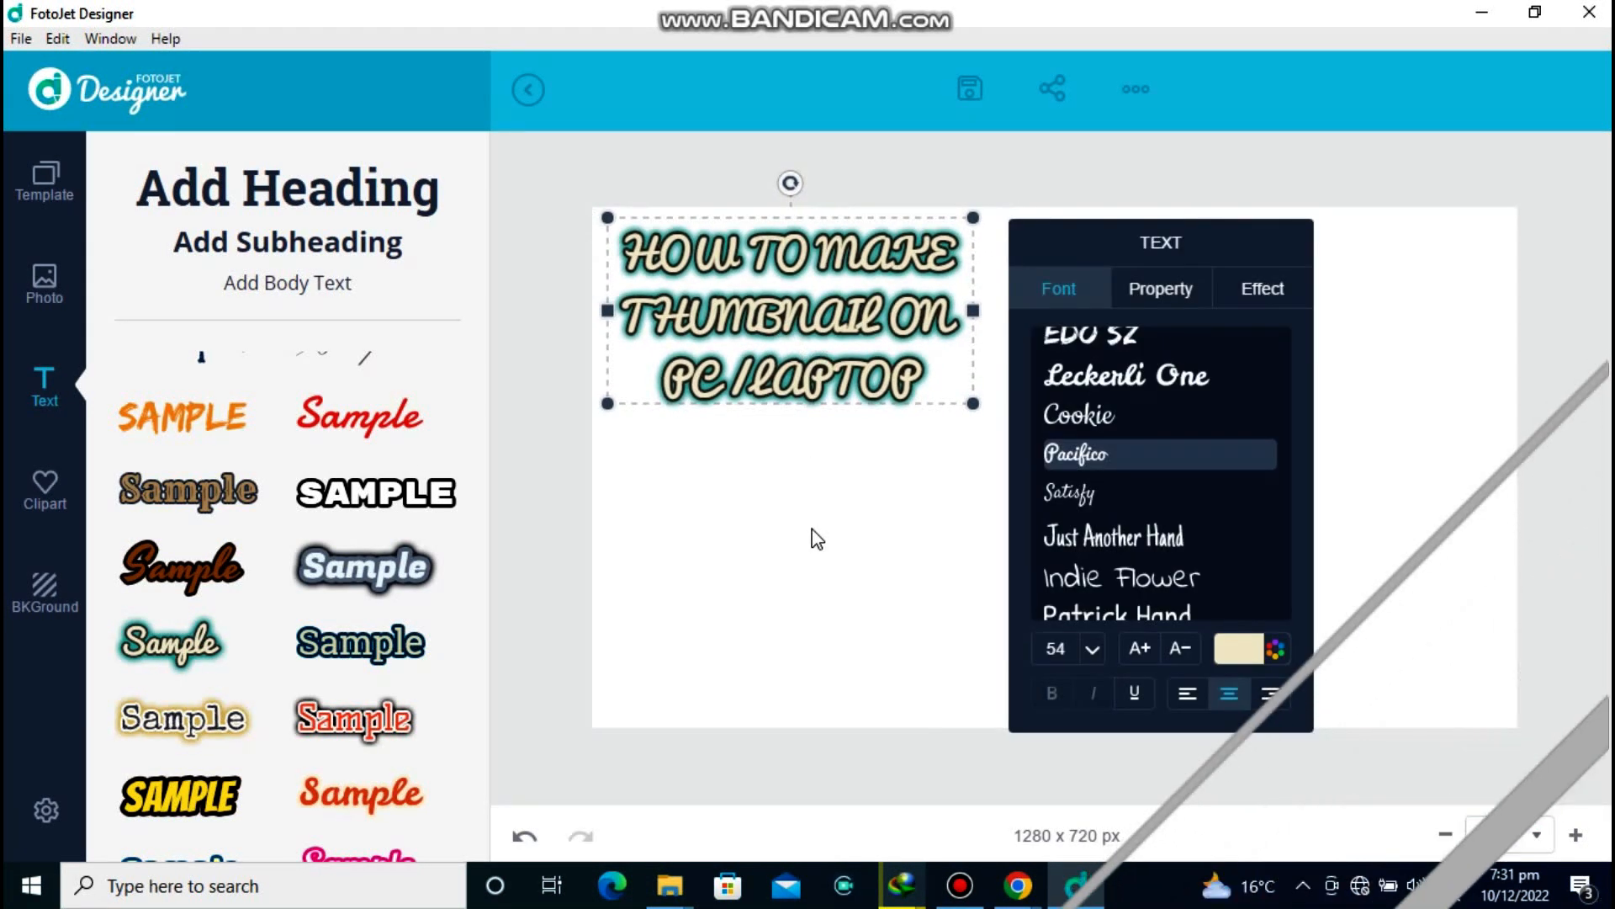
left_click(817, 539)
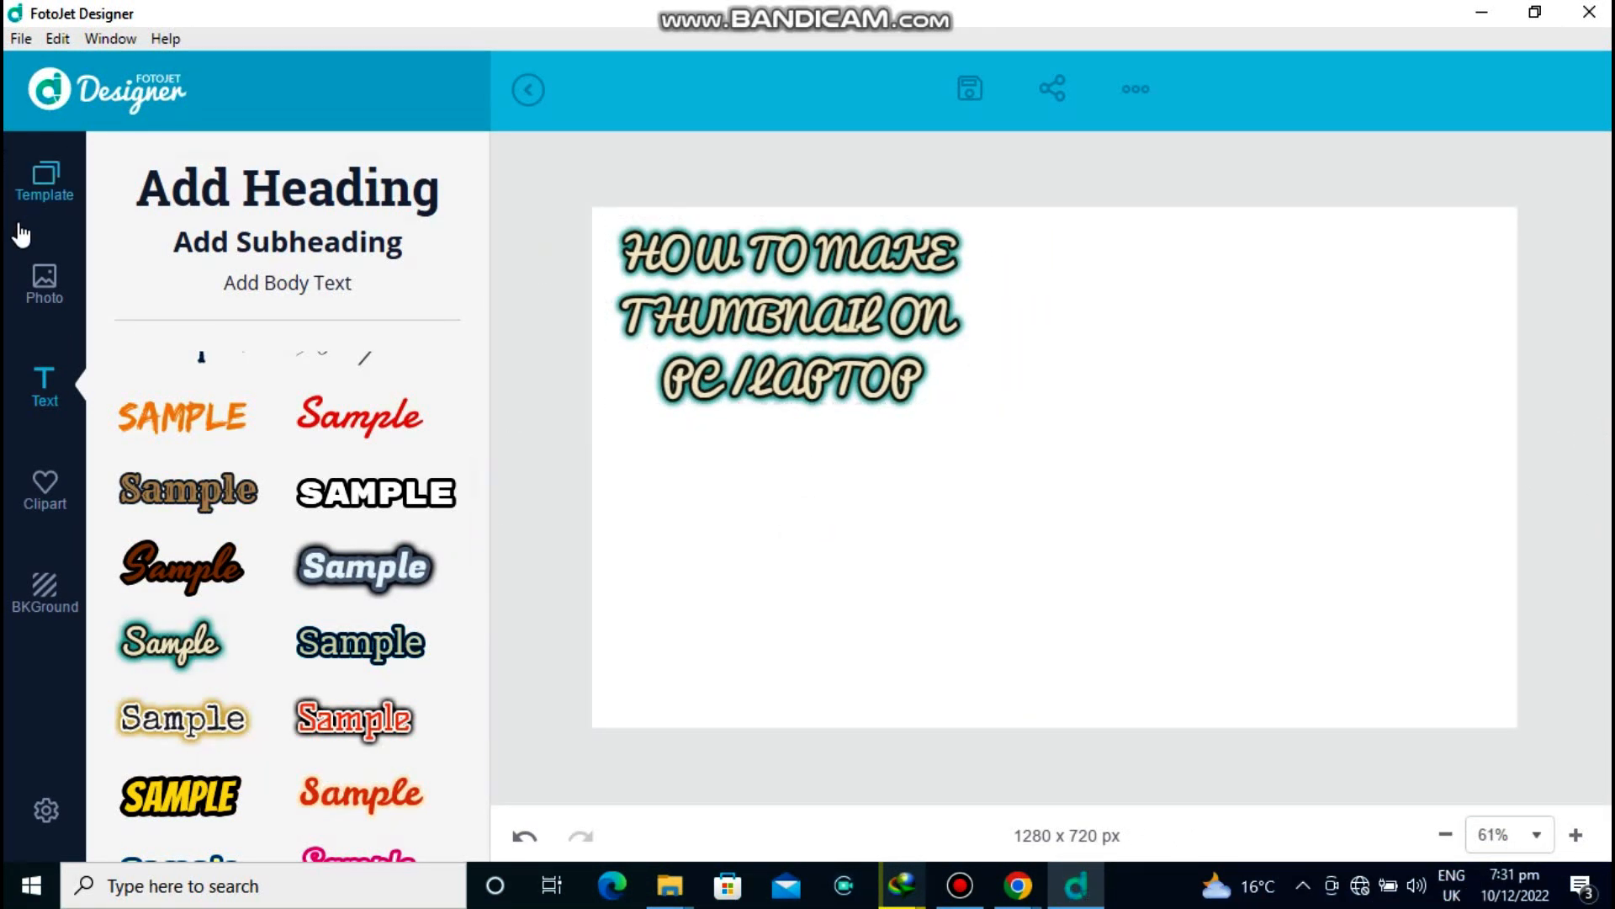
Import the photo of the man covering his mouth from the Downloads folder into the photo library.
left_click(39, 276)
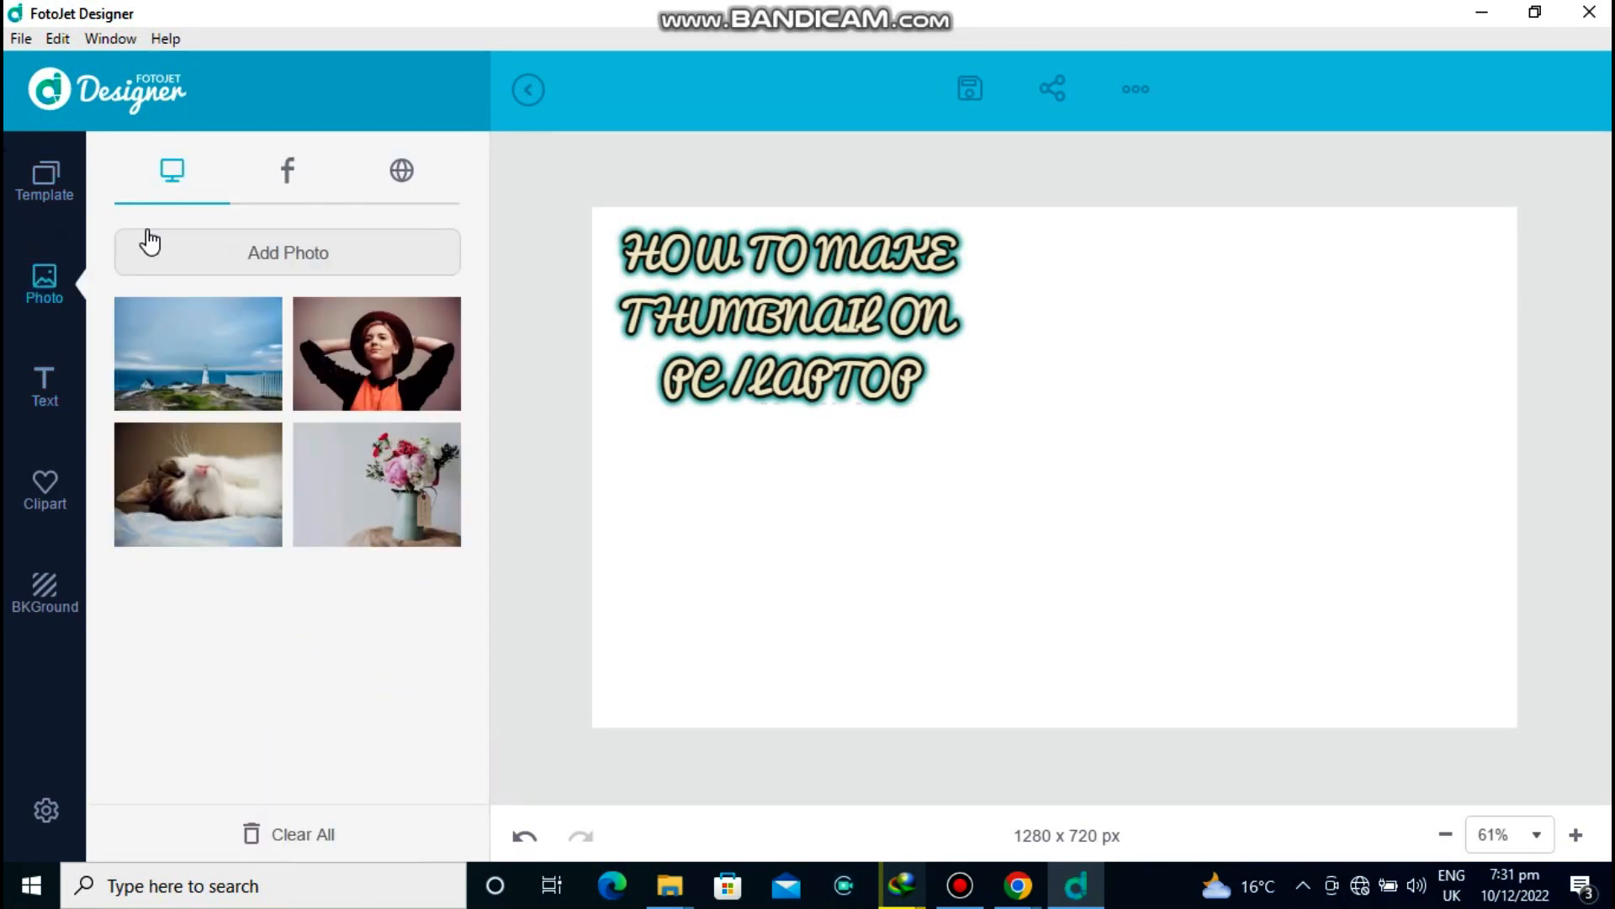
left_click(286, 173)
left_click(398, 171)
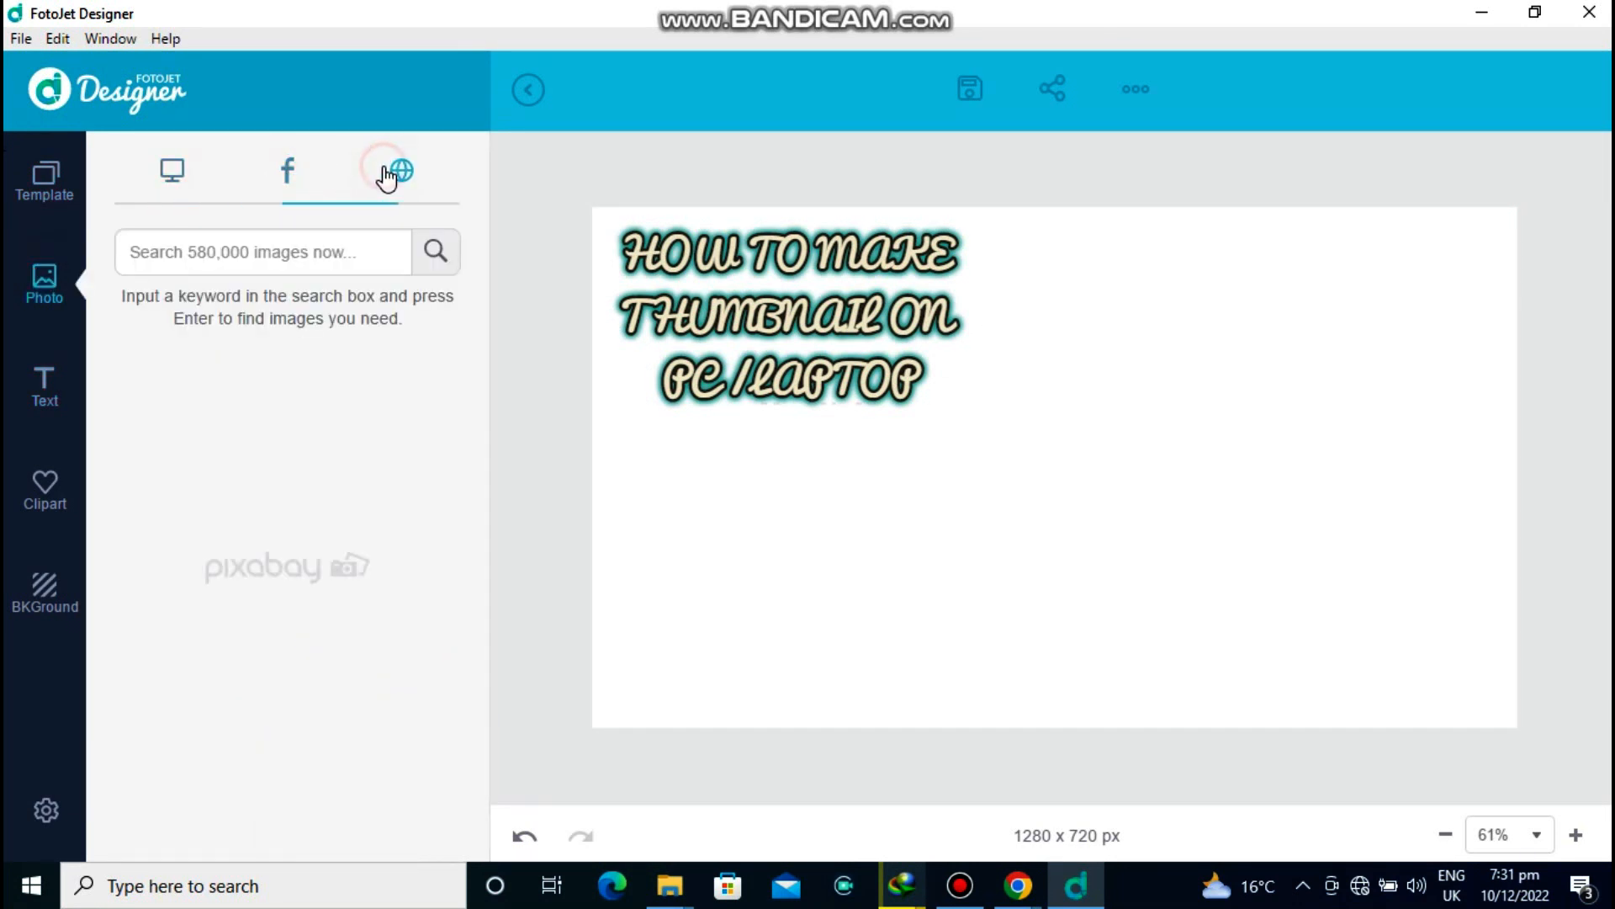
left_click(172, 173)
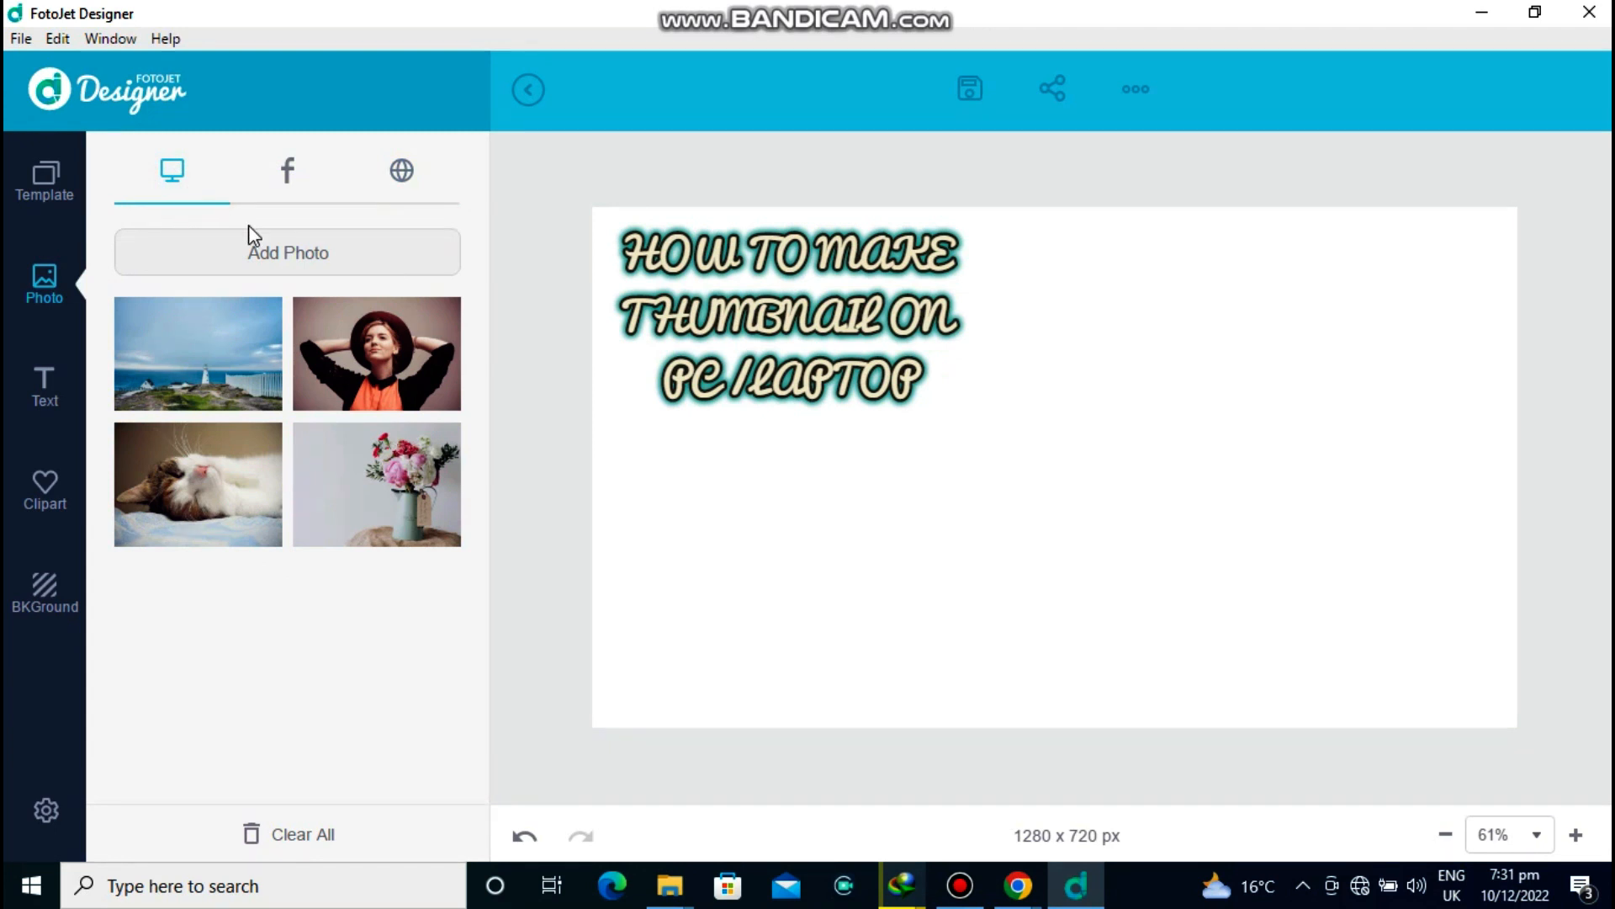
left_click(288, 253)
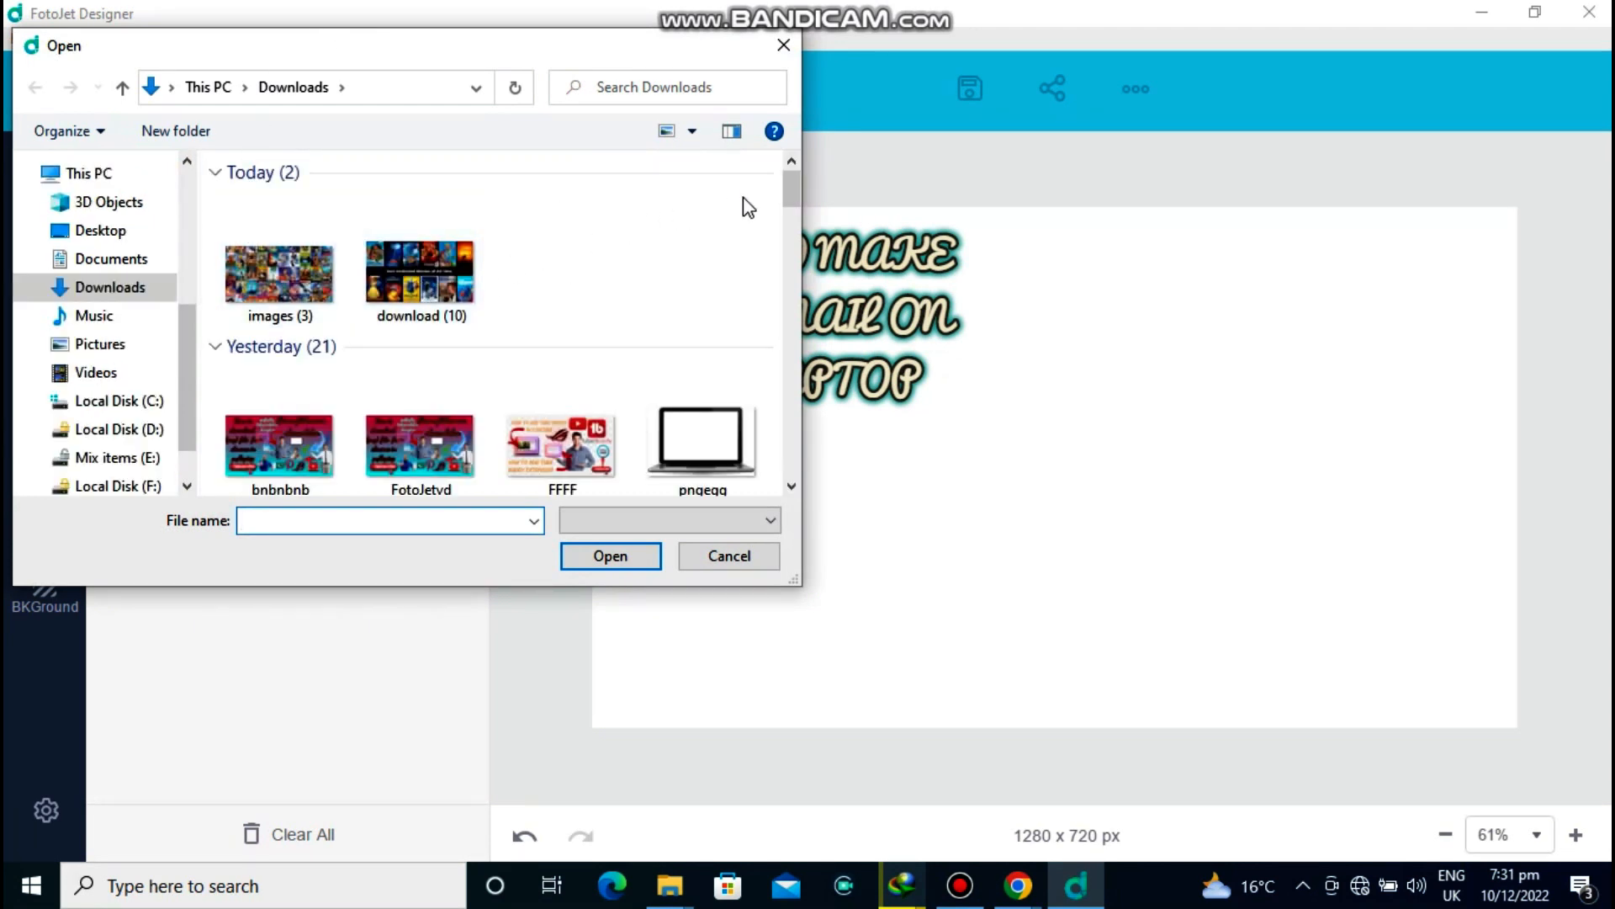
left_click_drag(792, 189, 781, 256)
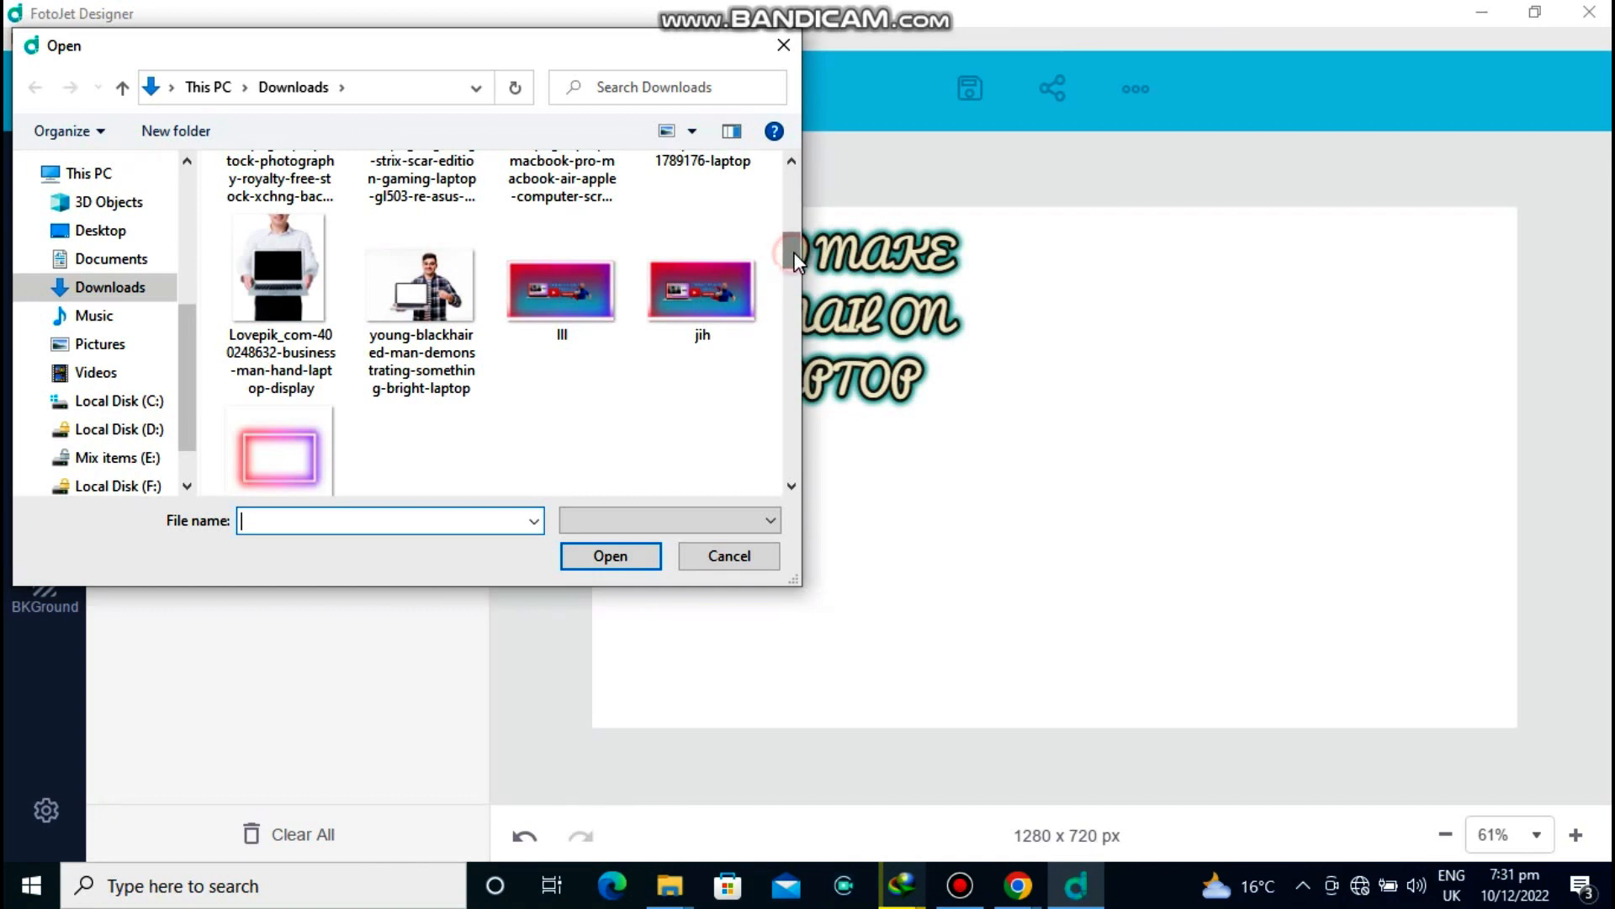
left_click_drag(794, 250, 785, 318)
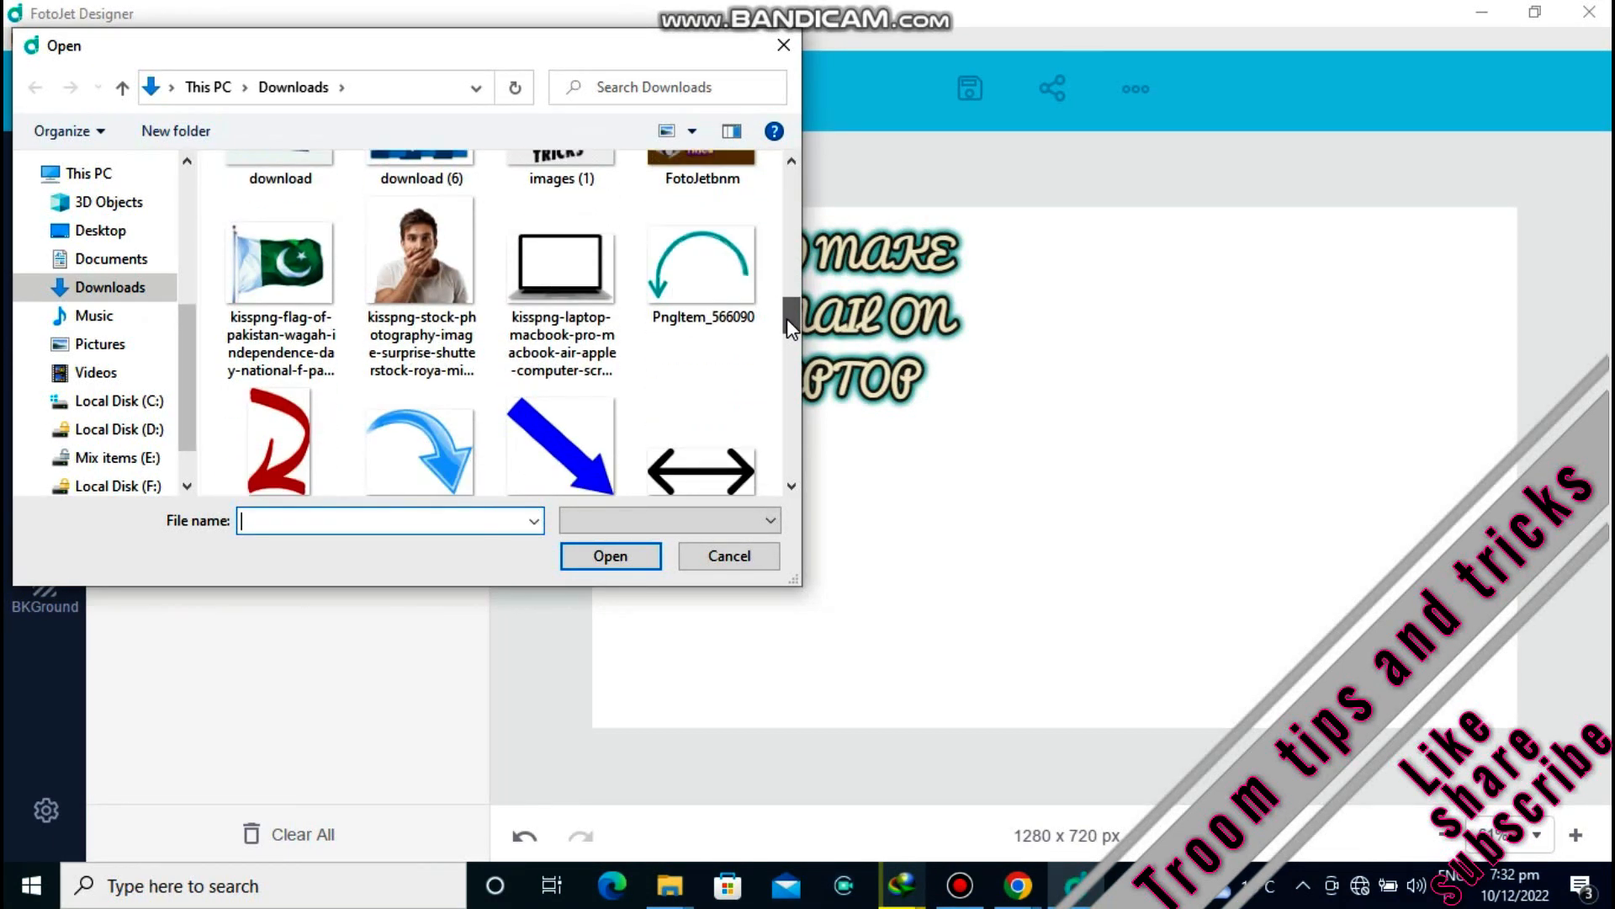
left_click(462, 252)
left_click(601, 559)
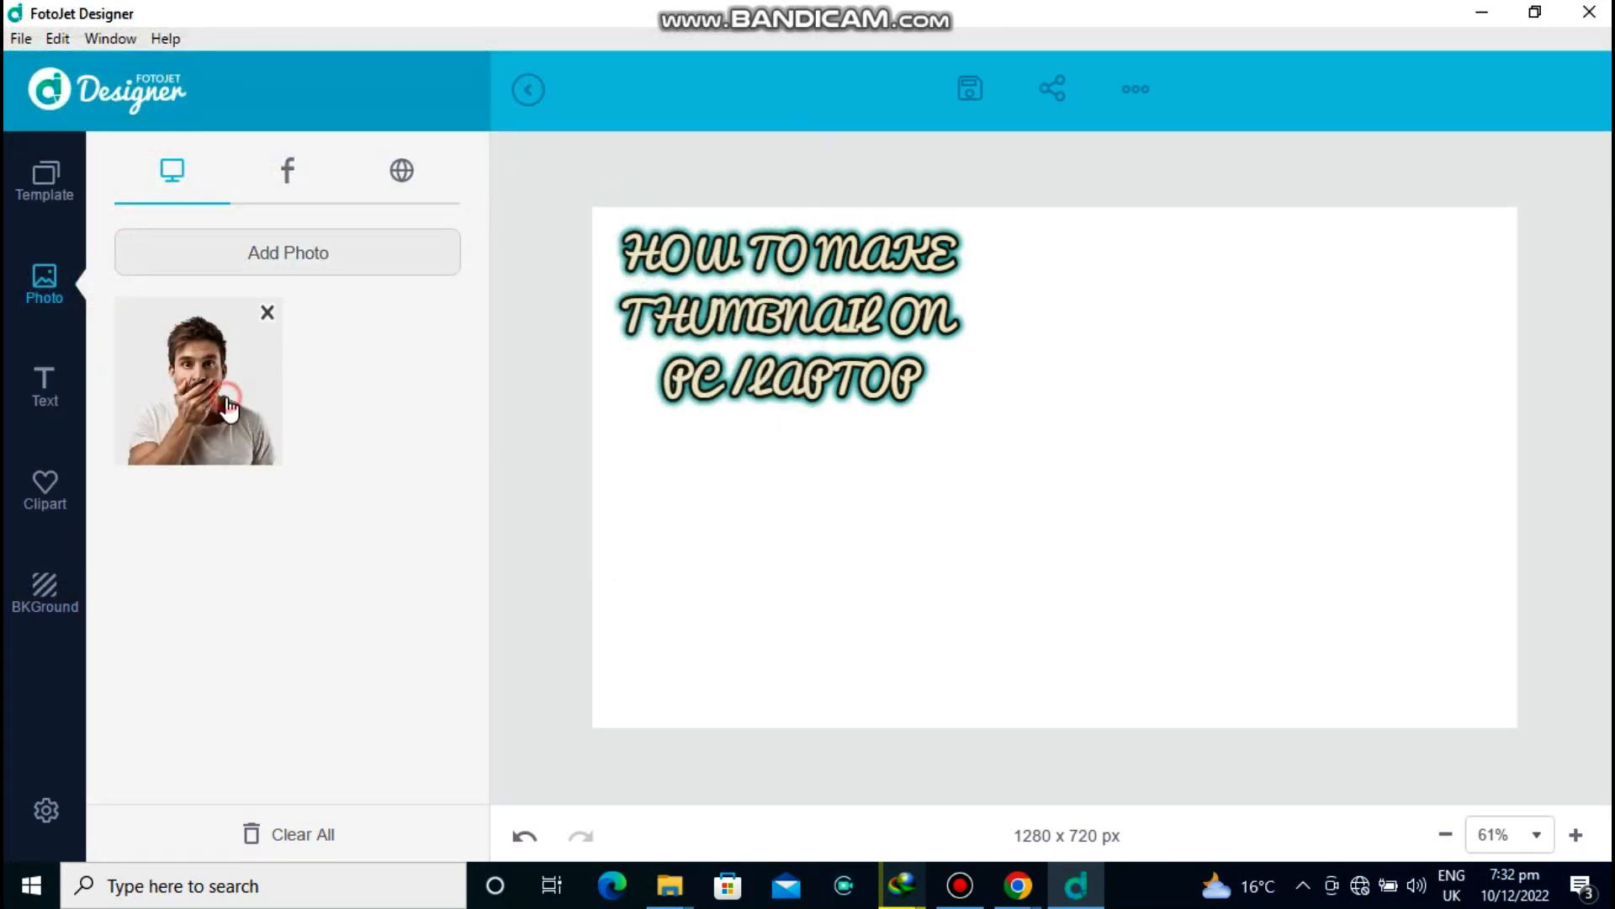
Add the photo of the man covering his mouth to the canvas, slightly reduced, directly beside the title text.
left_click(228, 408)
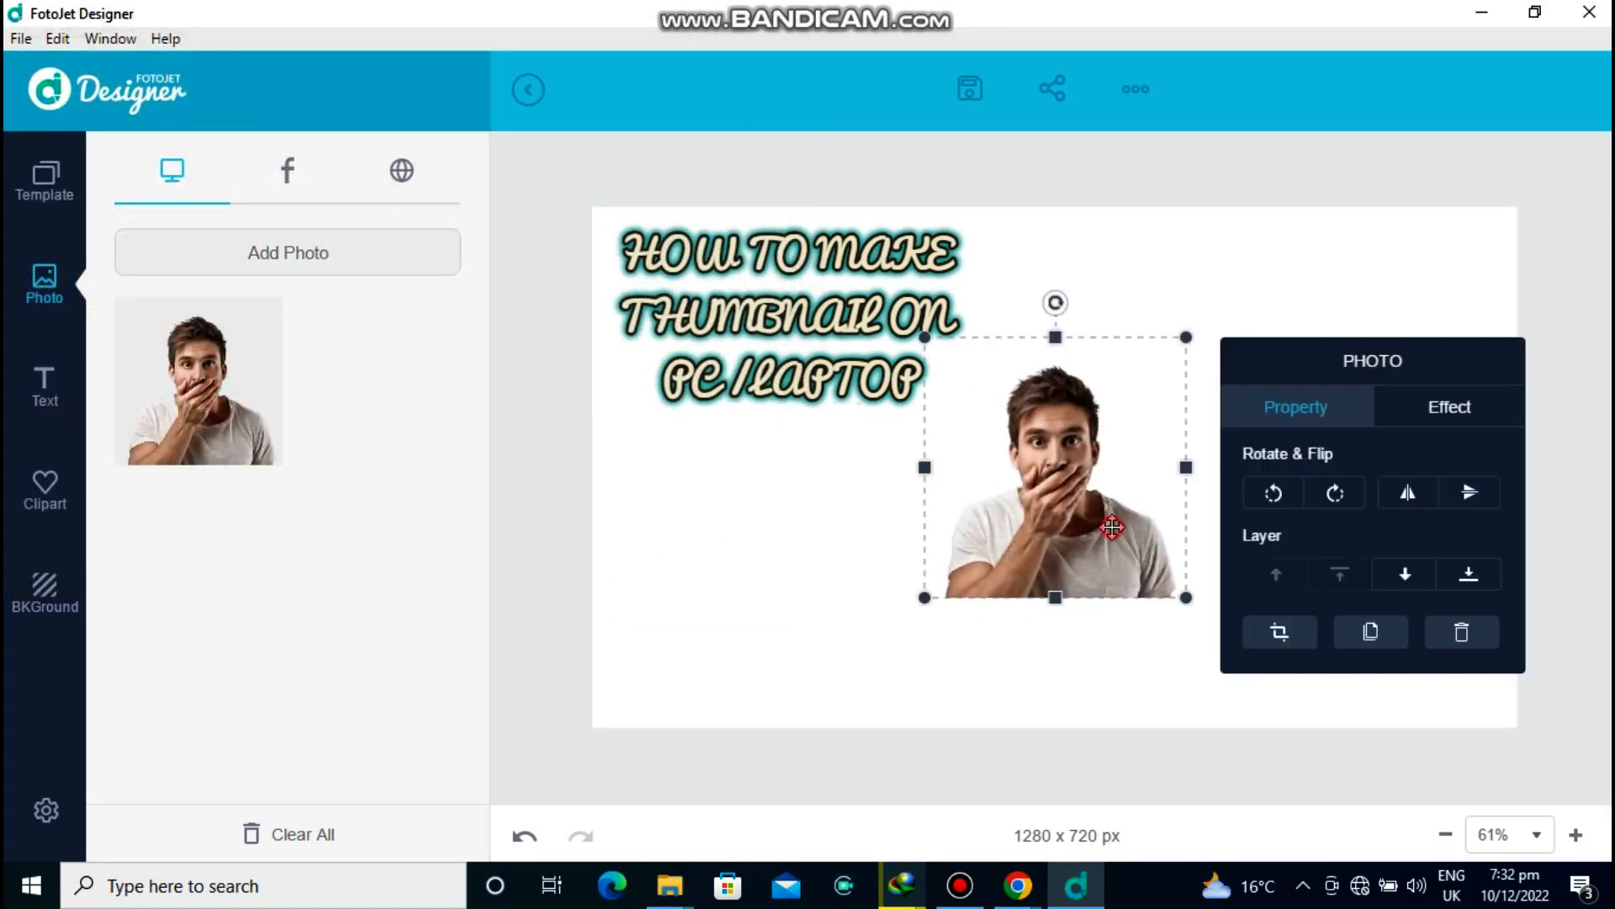
left_click_drag(1112, 526, 1095, 383)
left_click(1054, 545)
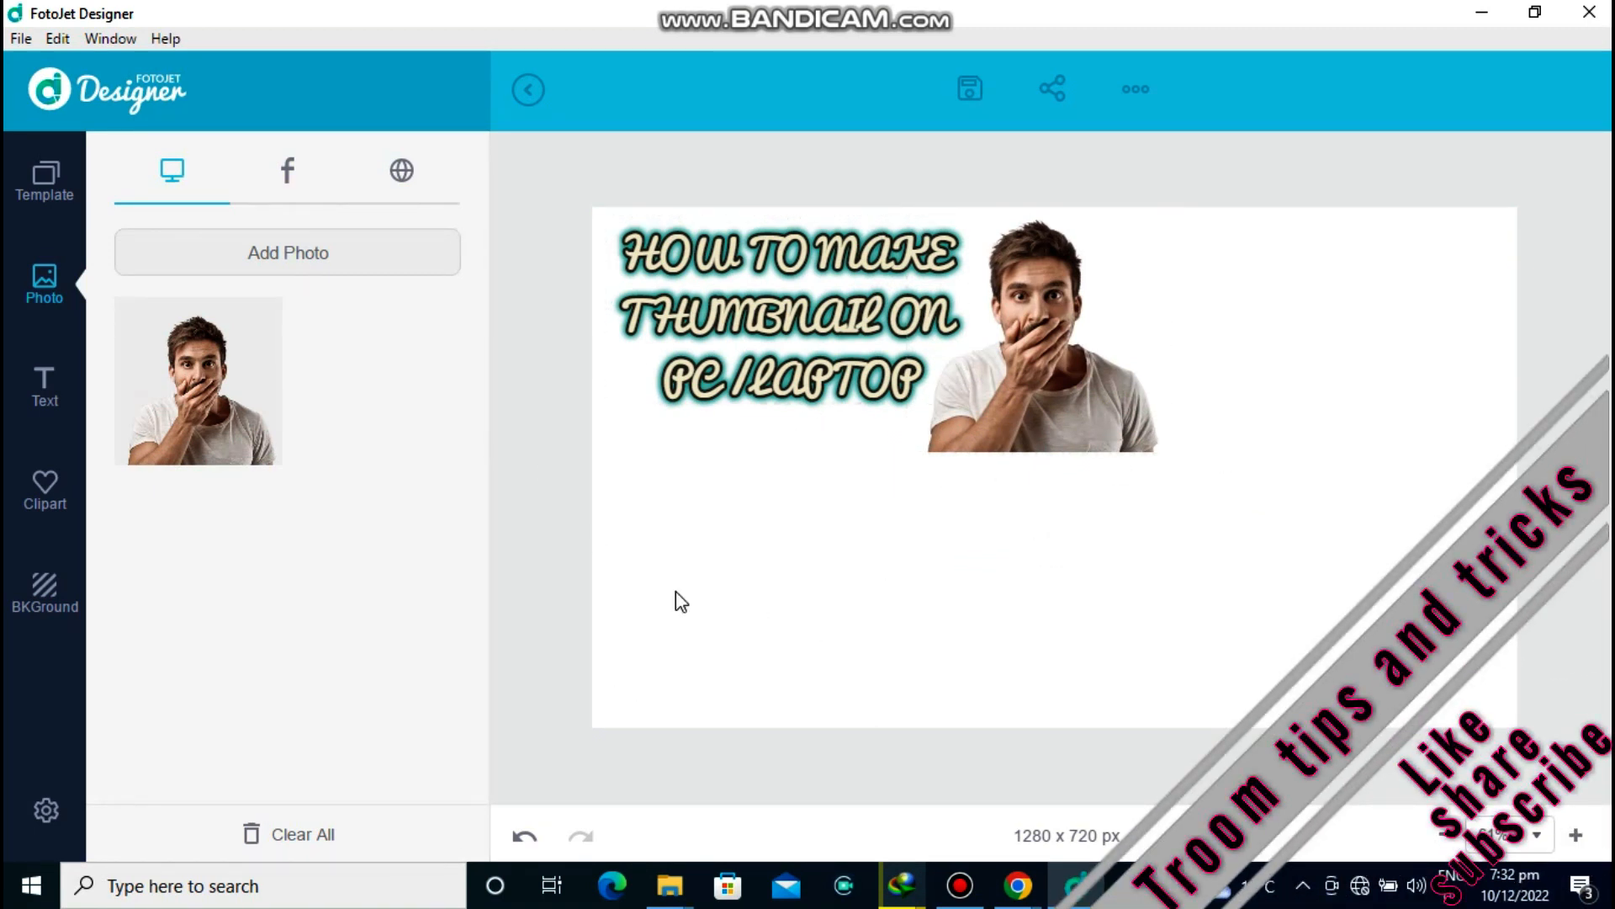
Import the laptop image pngegg from the Downloads folder and place it on the canvas below the title text.
left_click(350, 265)
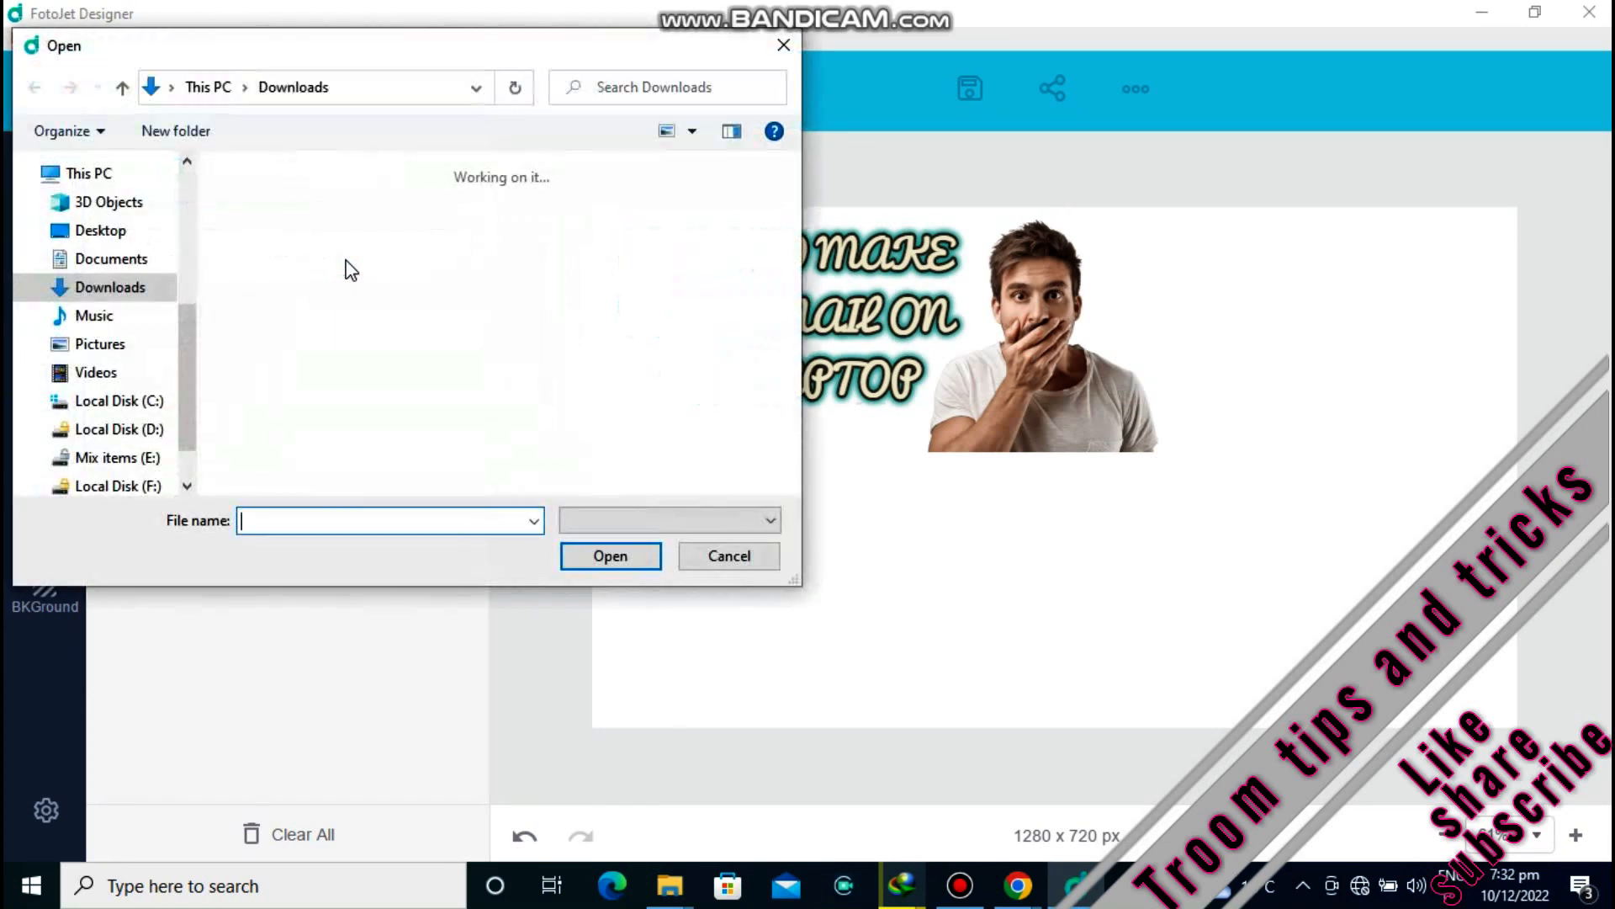
left_click(725, 443)
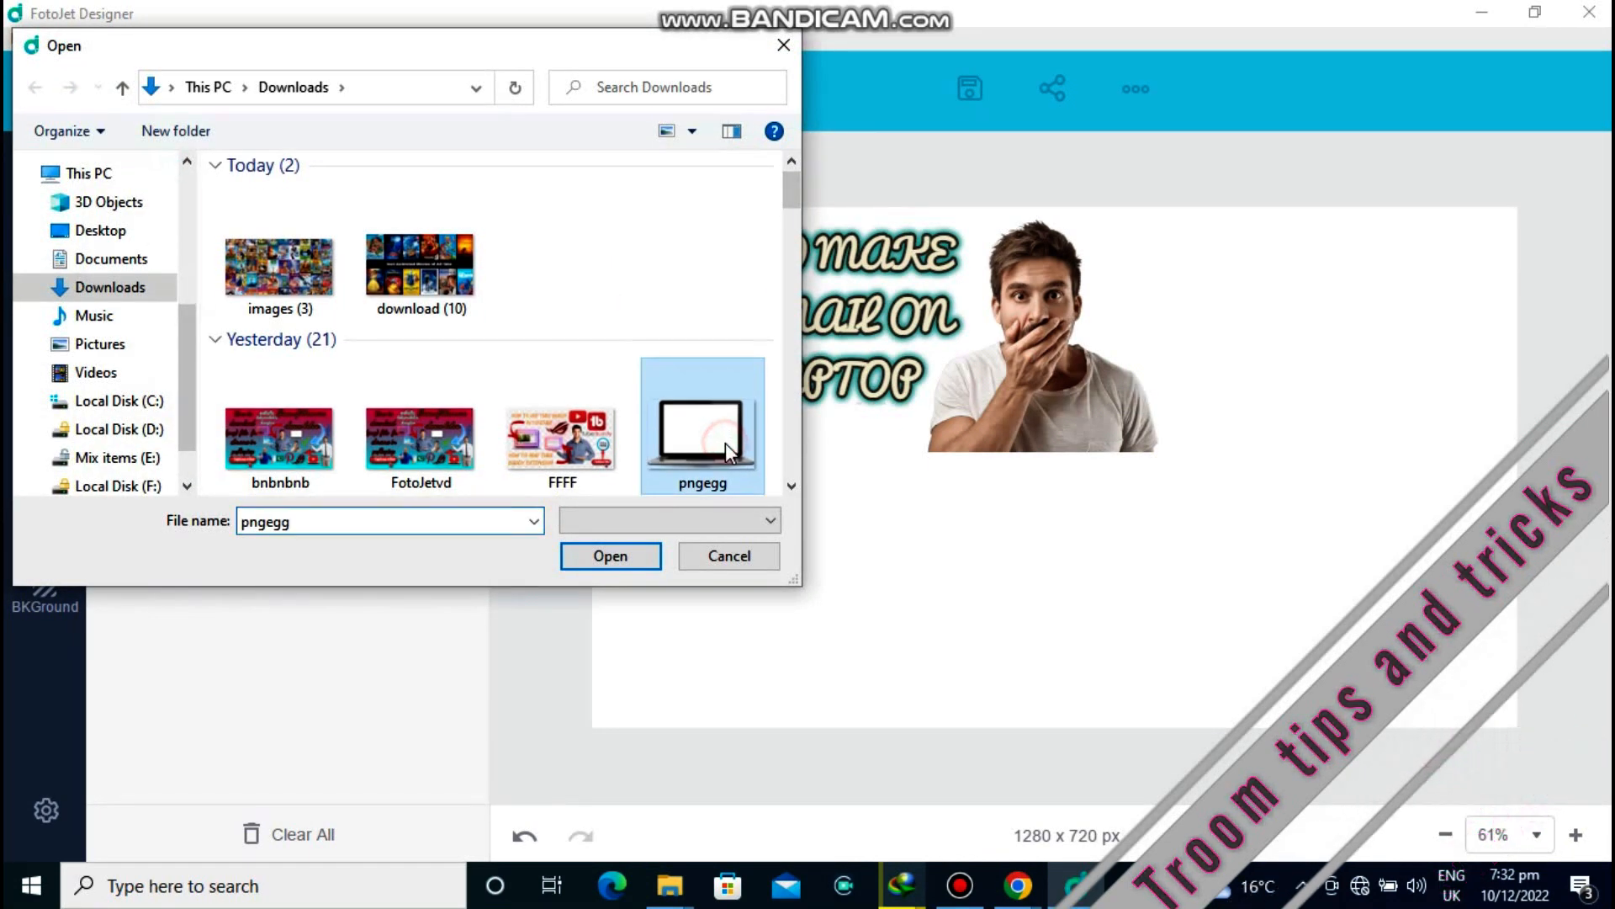
left_click(619, 559)
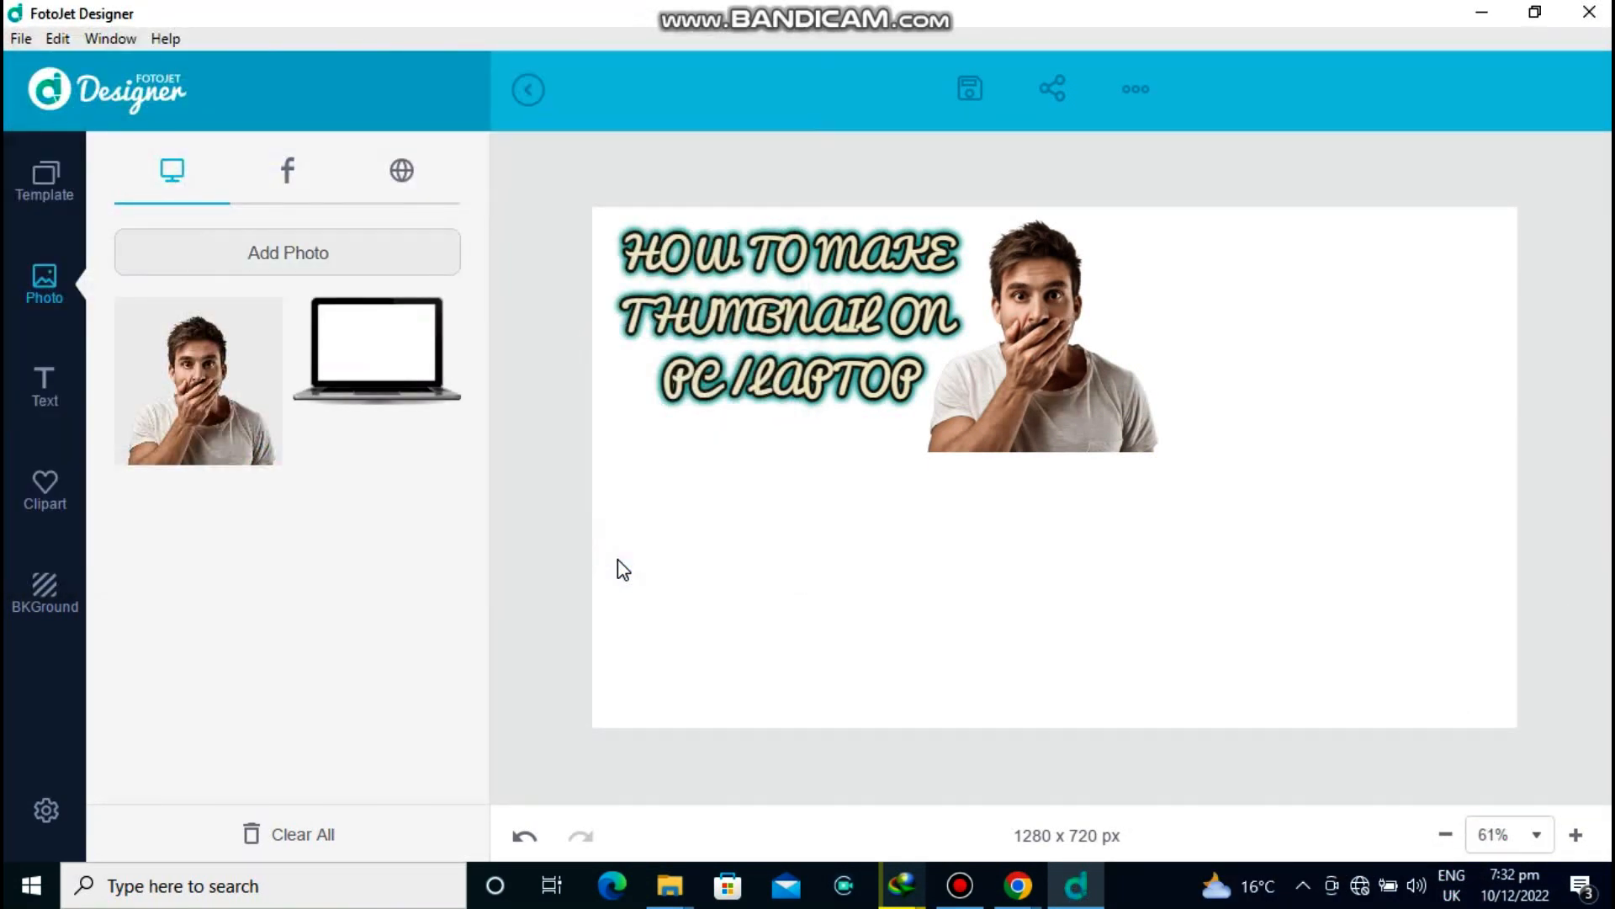
left_click(357, 360)
left_click(1047, 473)
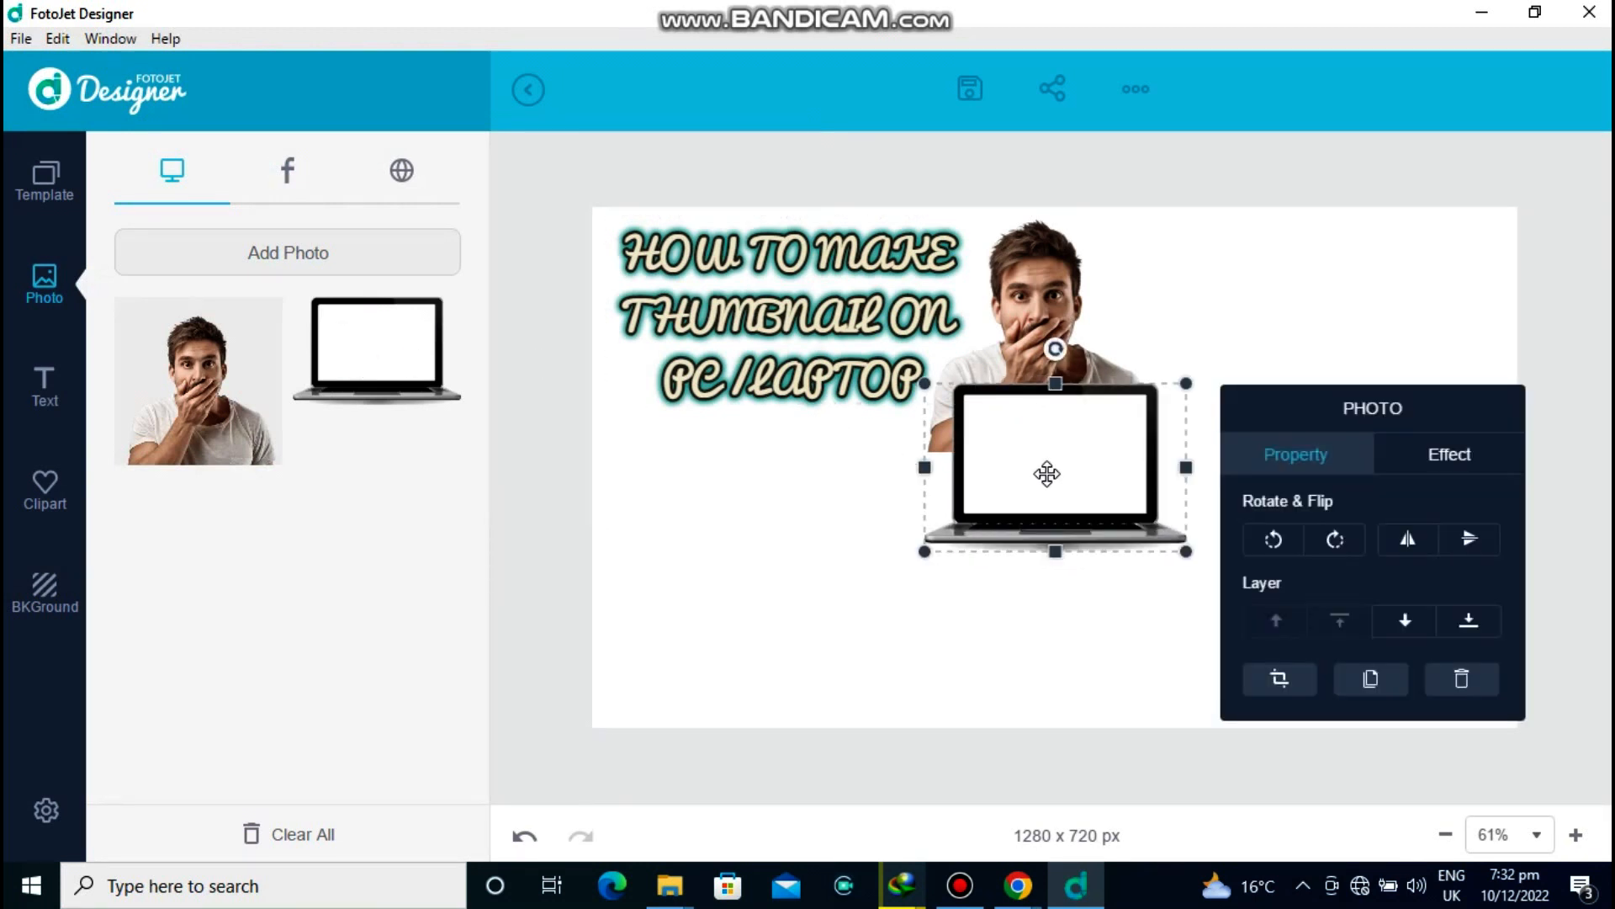
left_click_drag(1047, 474, 765, 546)
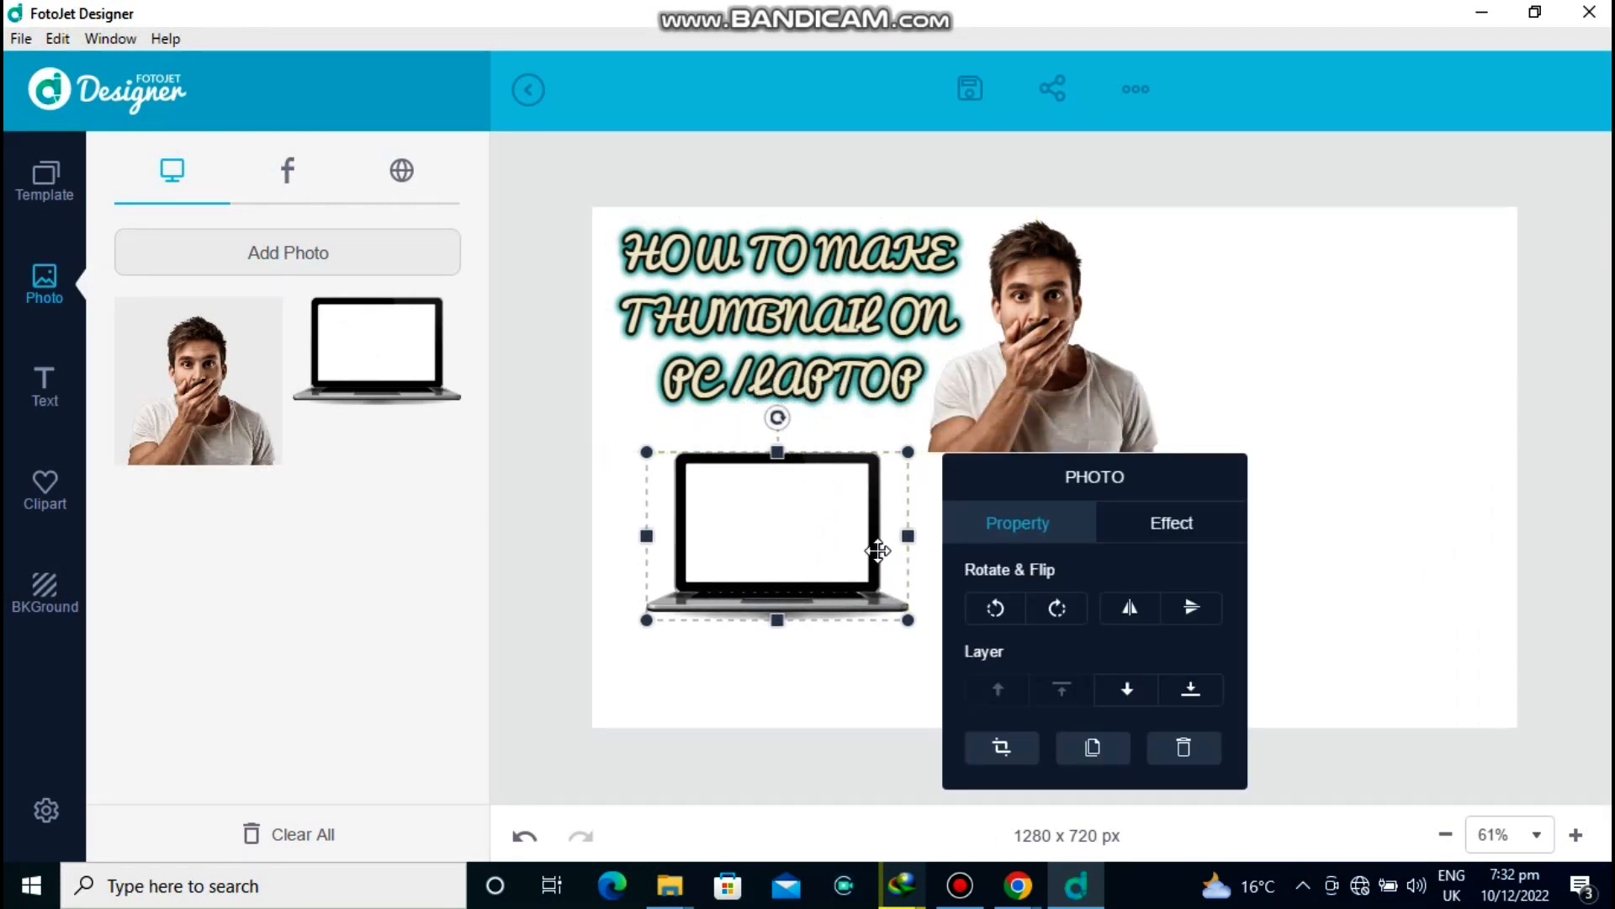
left_click(856, 683)
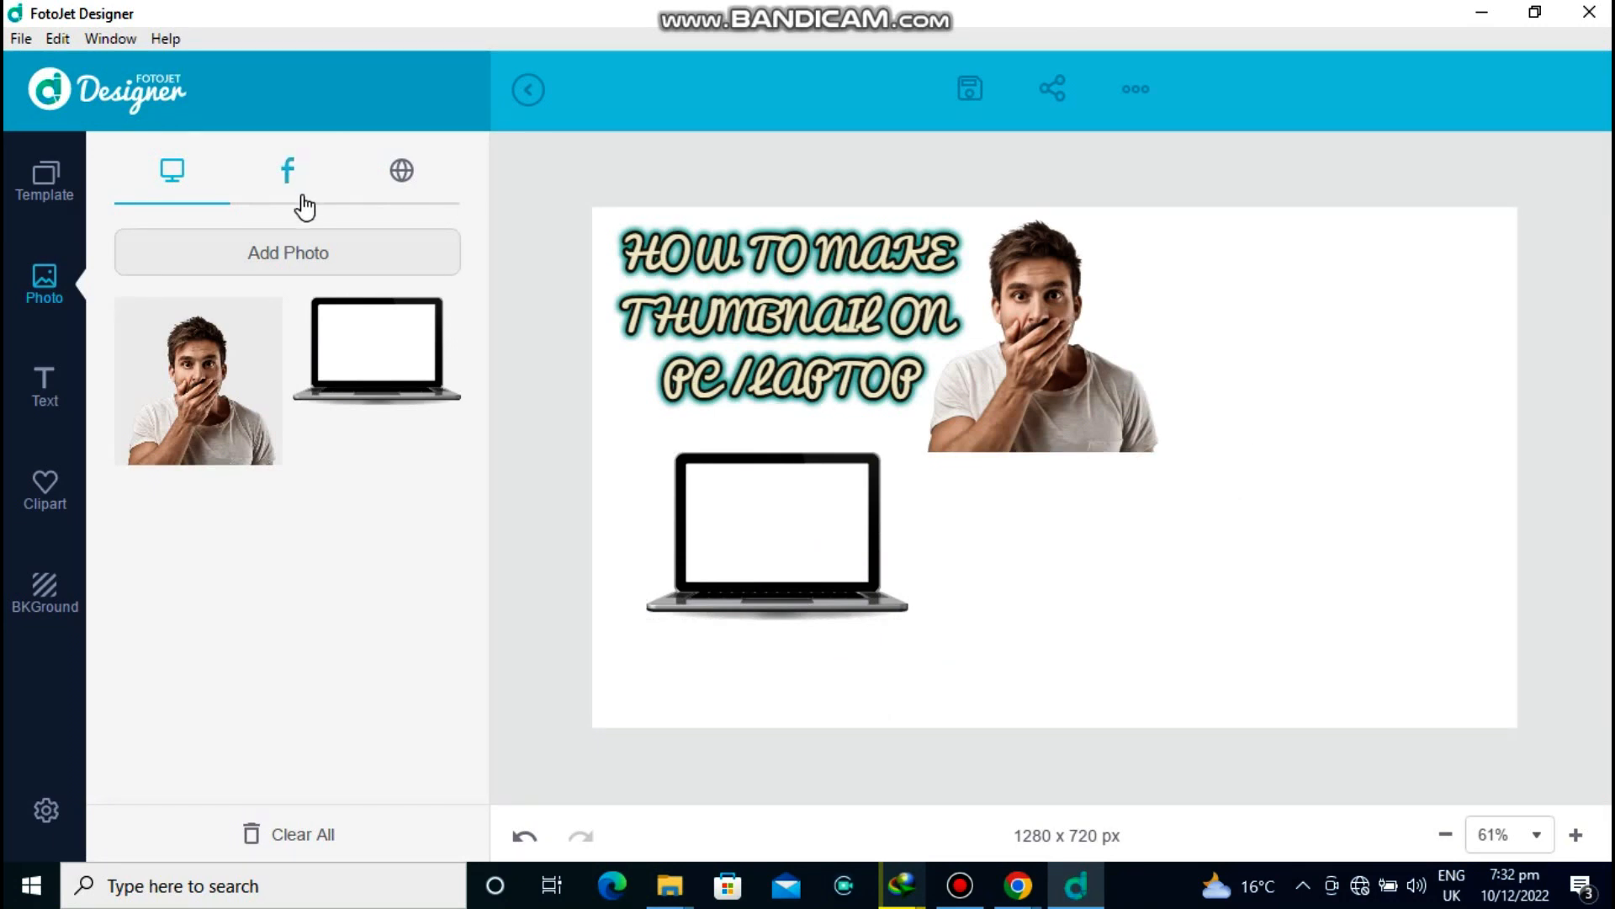
Import the thumbnail image FFFF from the Downloads folder and add it to the canvas.
left_click(306, 253)
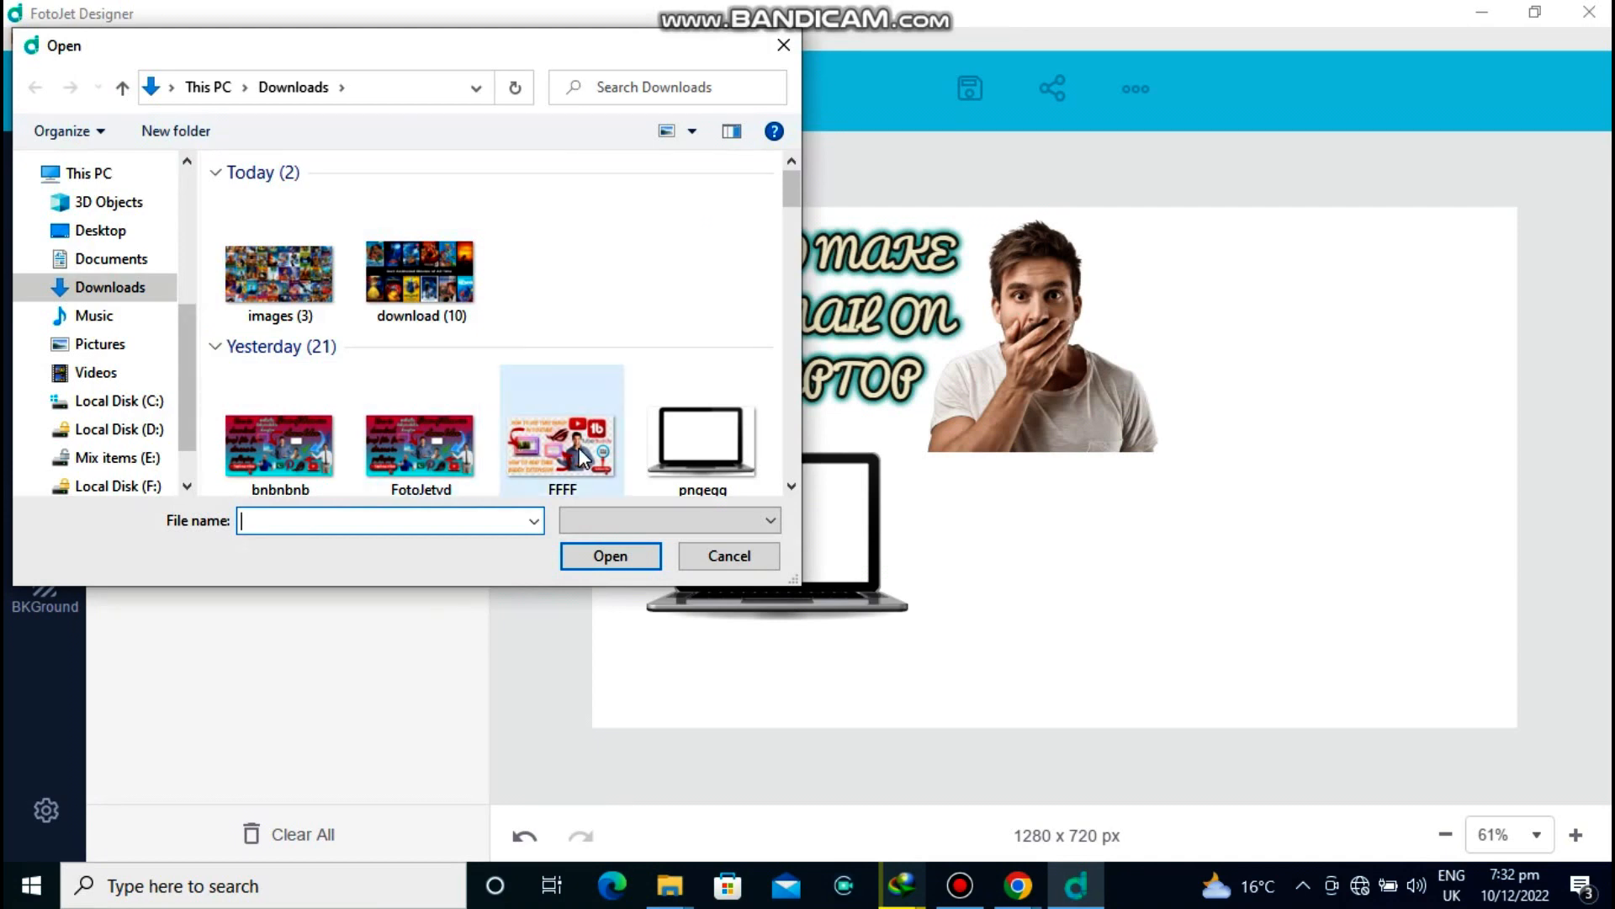
left_click(532, 463)
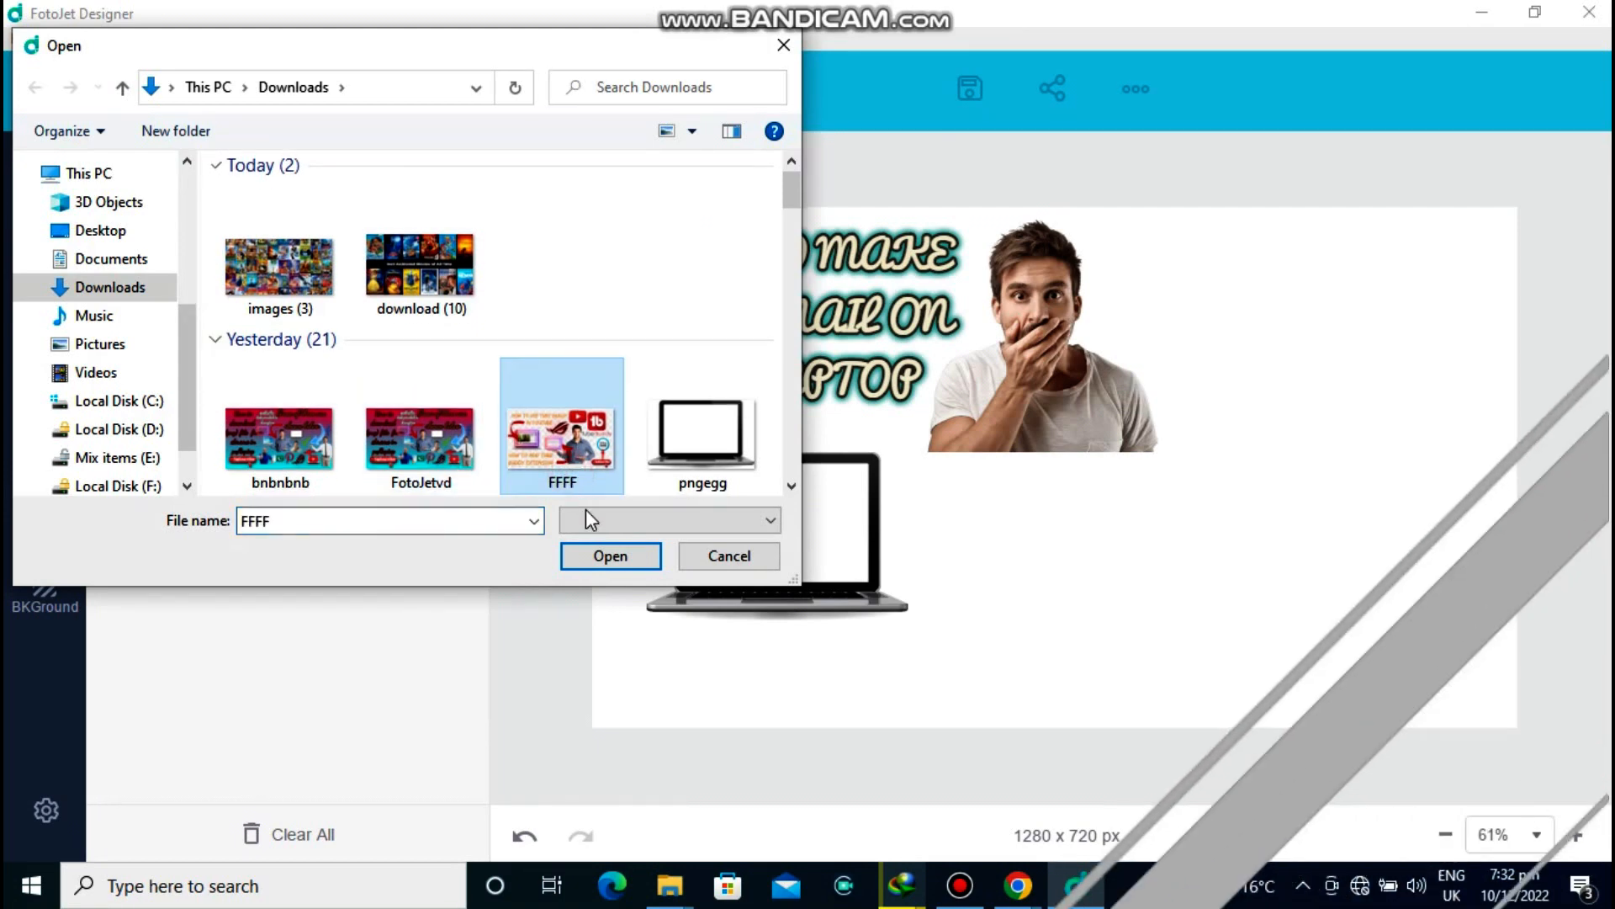
left_click(595, 556)
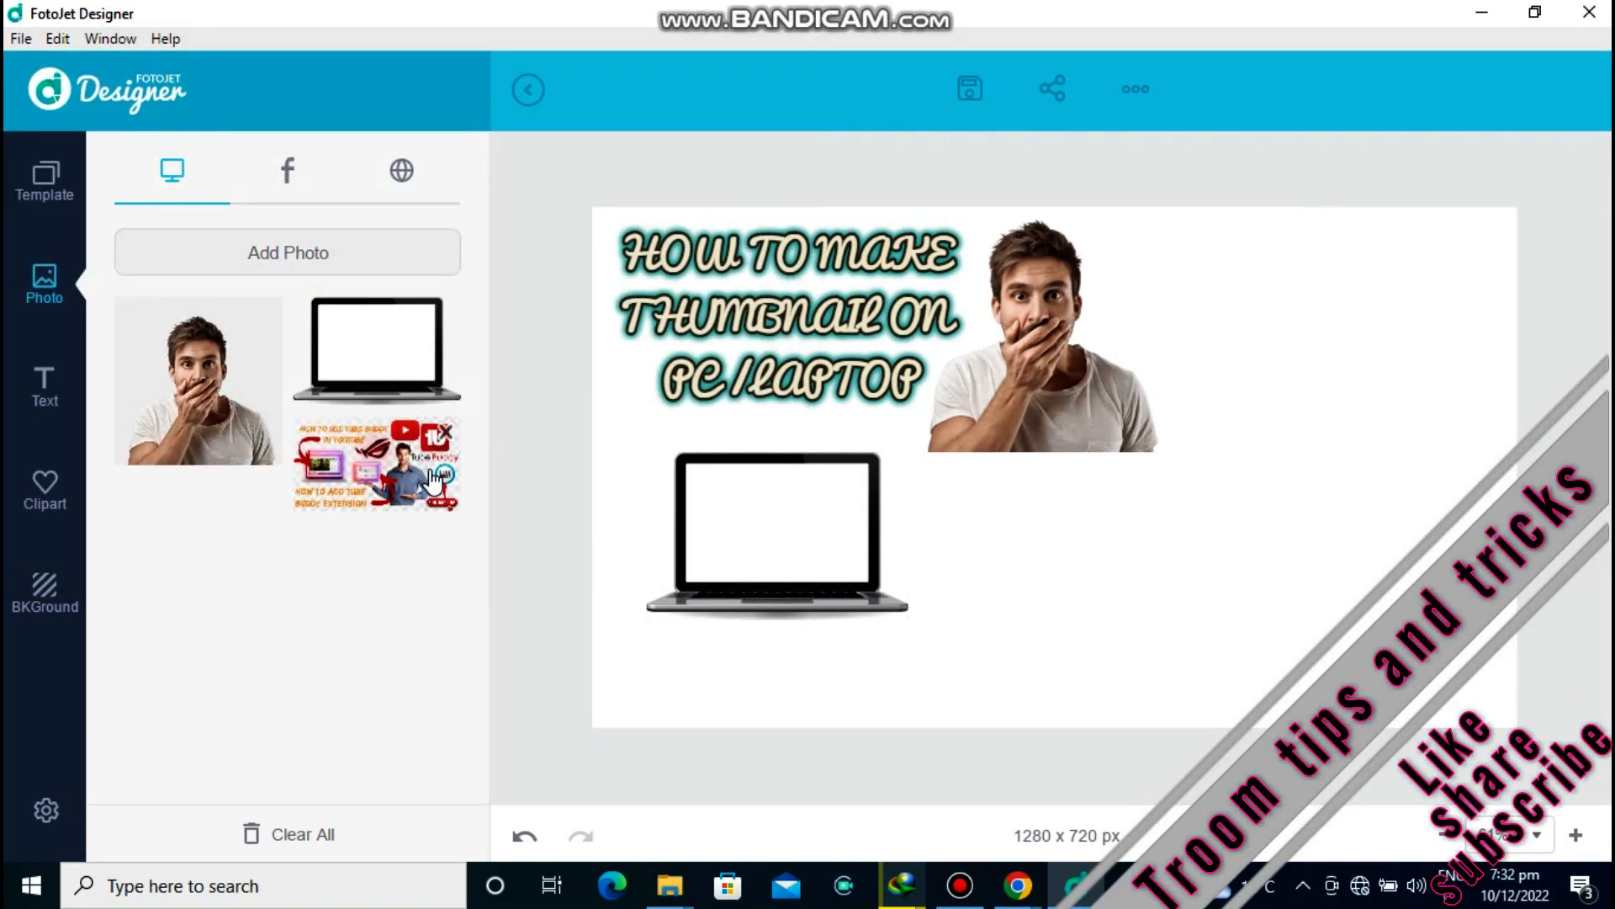
left_click(435, 480)
left_click(946, 443)
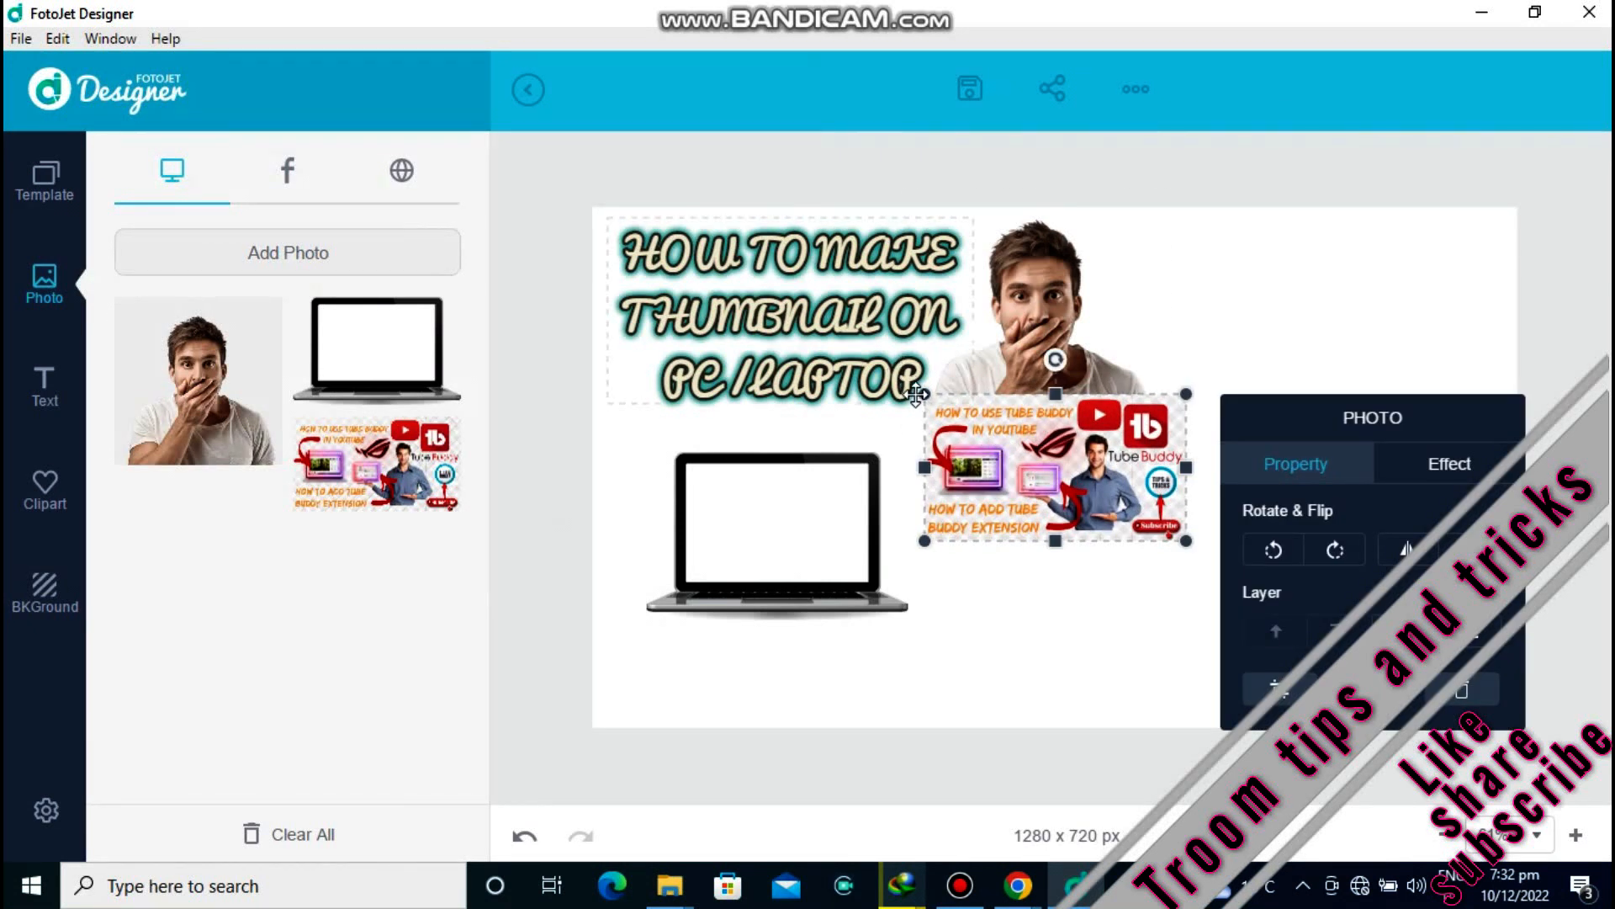
Shrink the FFFF thumbnail image and fit it inside the laptop's blank screen, adjusting its edges to the frame.
left_click_drag(925, 393, 928, 396)
left_click_drag(980, 400, 1001, 416)
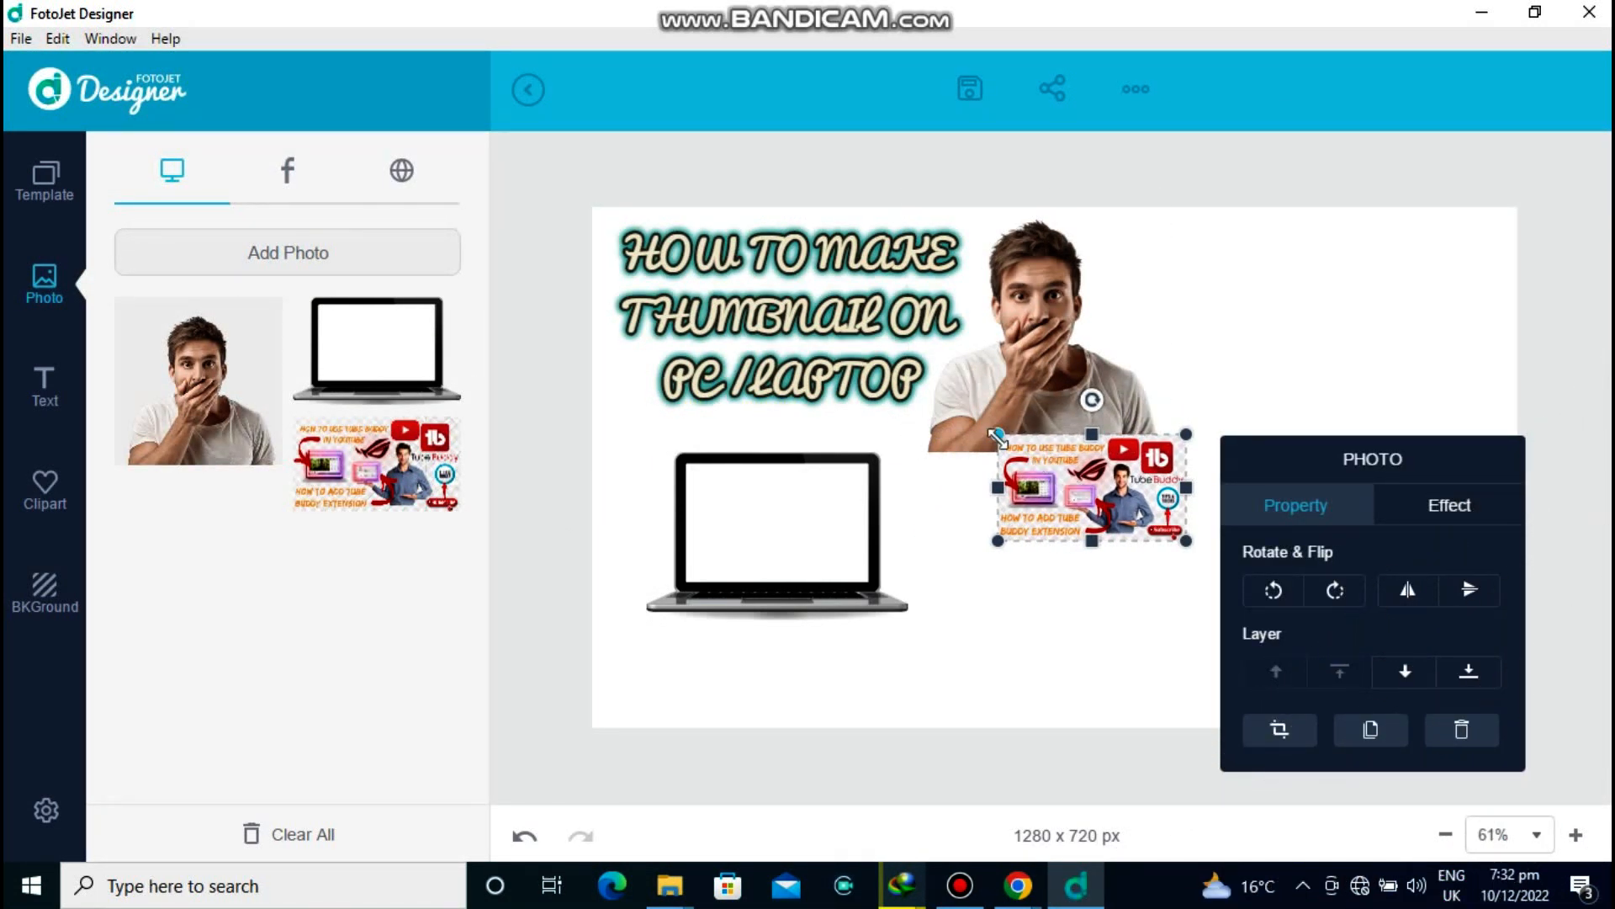
left_click_drag(998, 437, 778, 459)
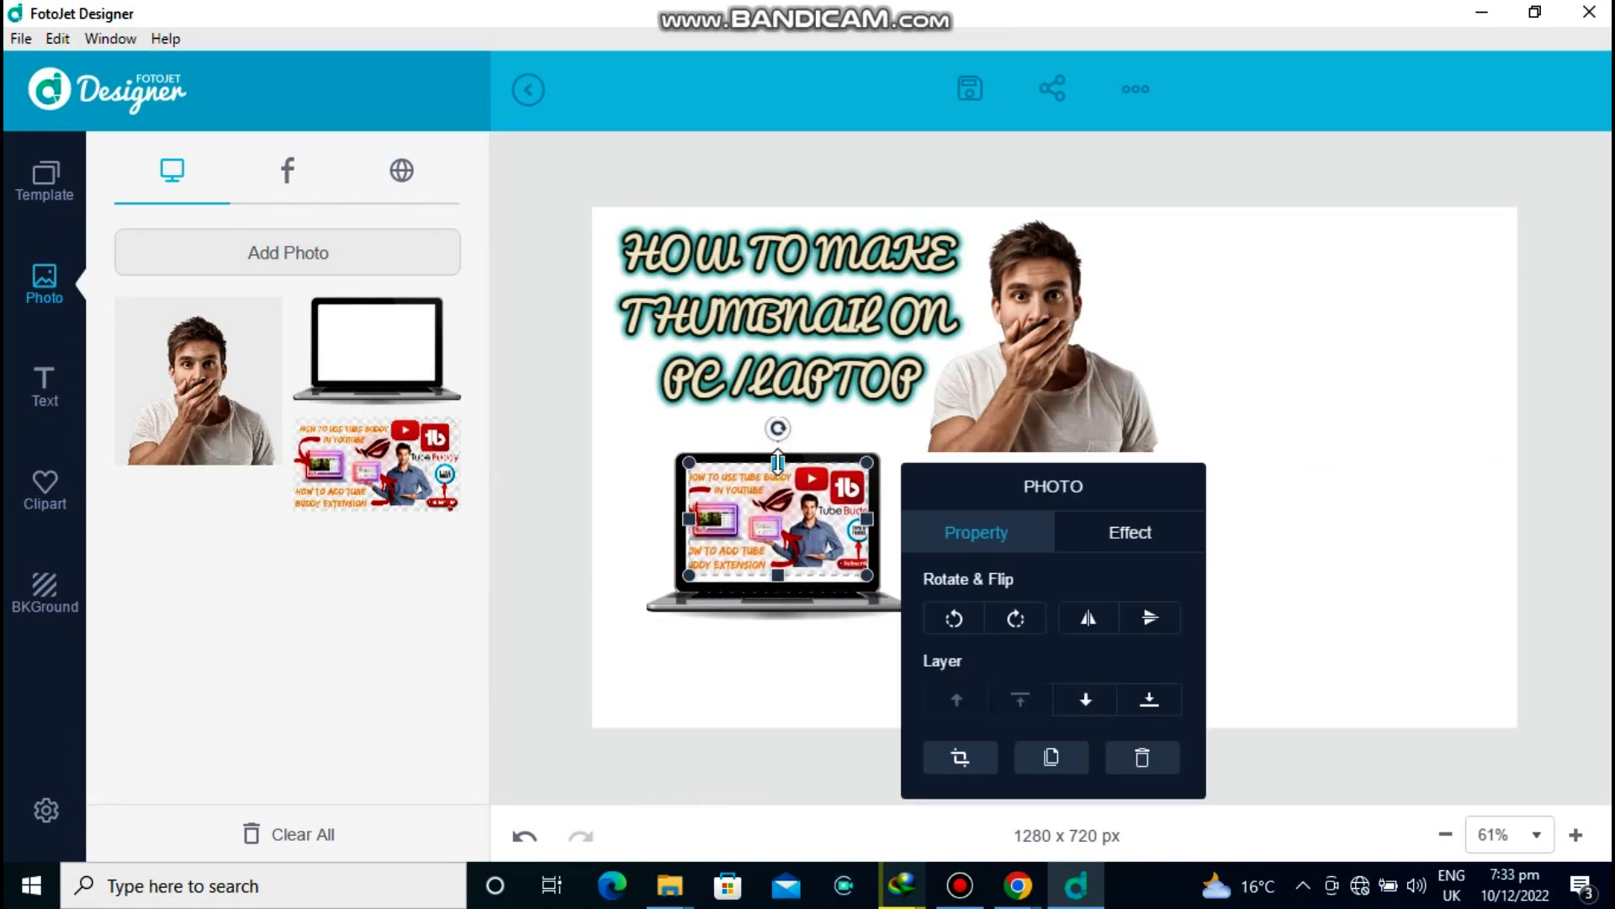
left_click(642, 419)
left_click(808, 547)
left_click_drag(685, 521, 680, 521)
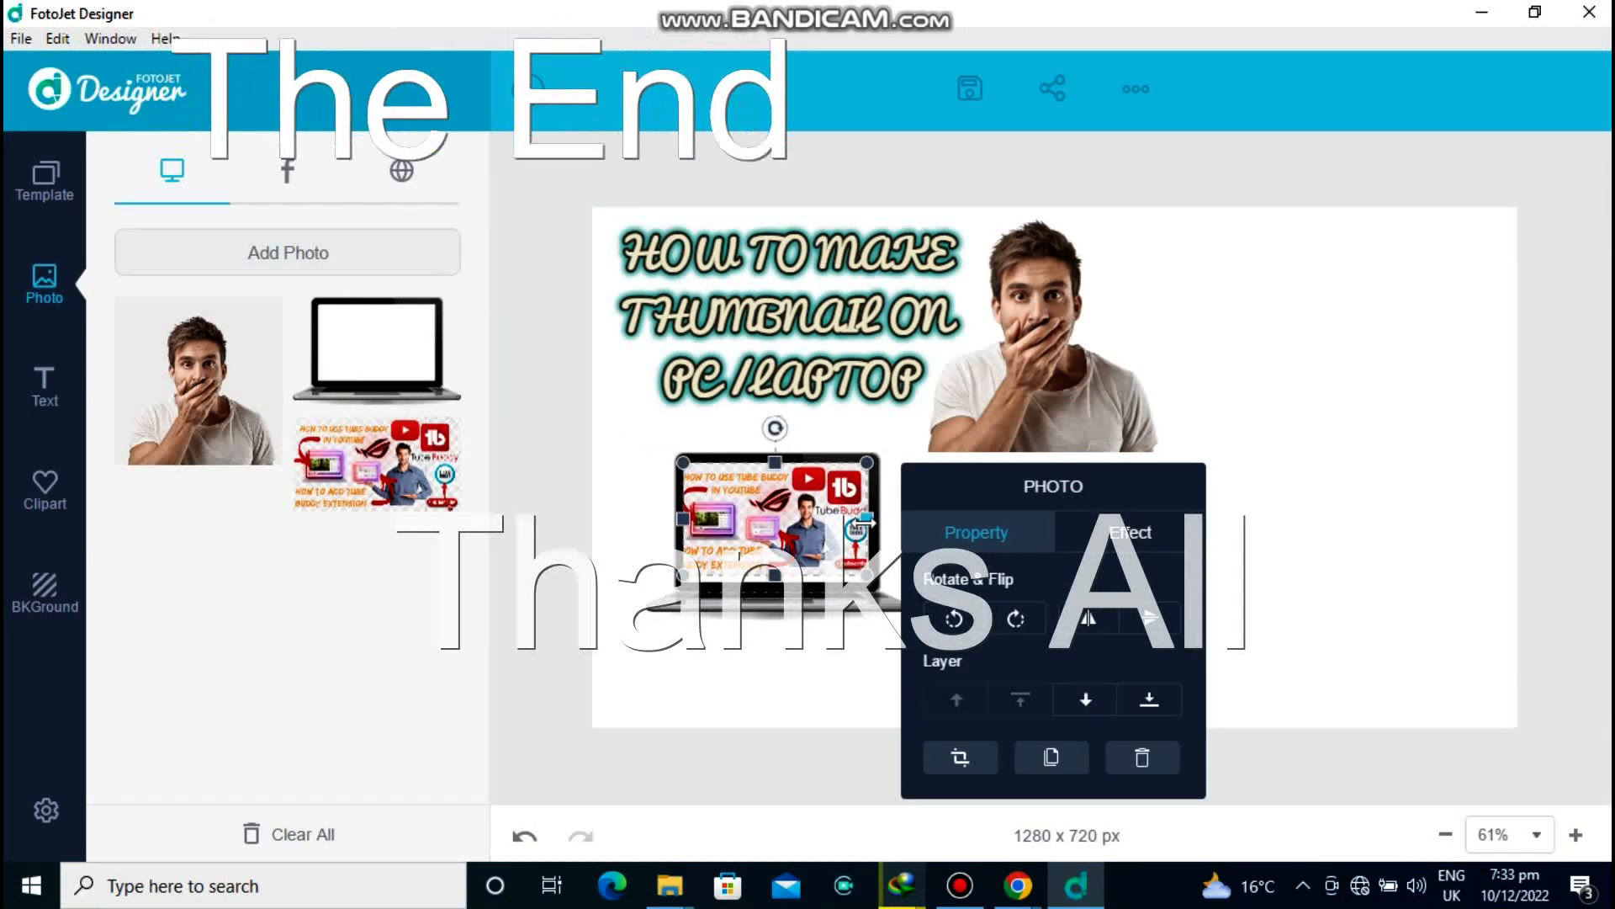
left_click_drag(860, 525, 863, 526)
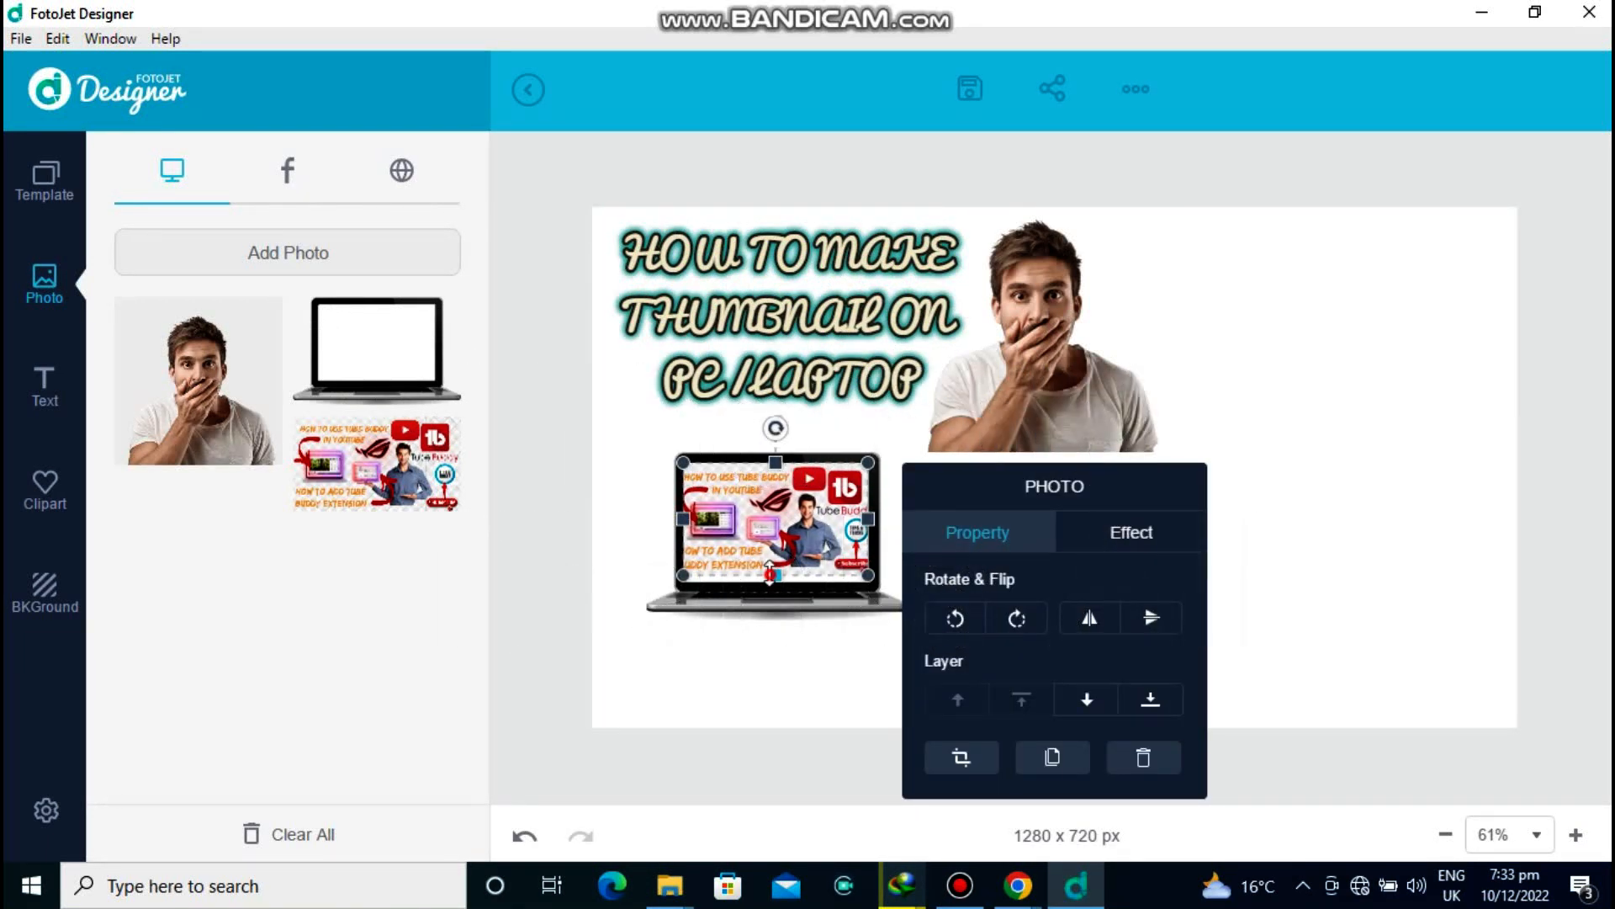
left_click_drag(769, 573, 769, 577)
left_click(1357, 599)
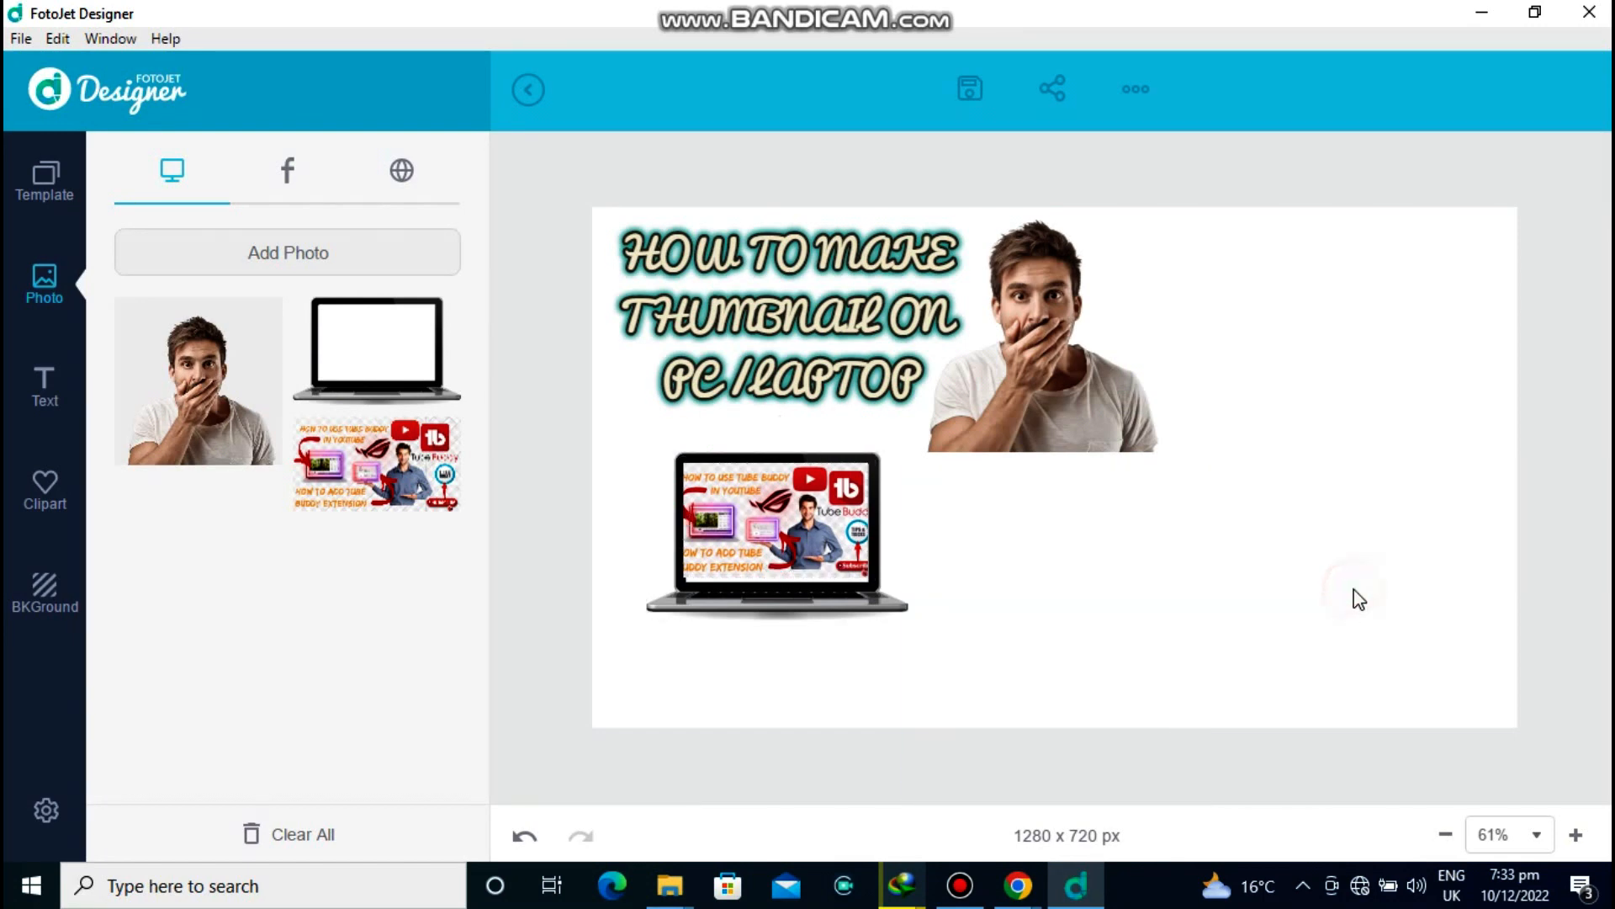
Import the curved blue arrow image PngItem_111178 from the Downloads folder and add it to the canvas.
left_click(403, 261)
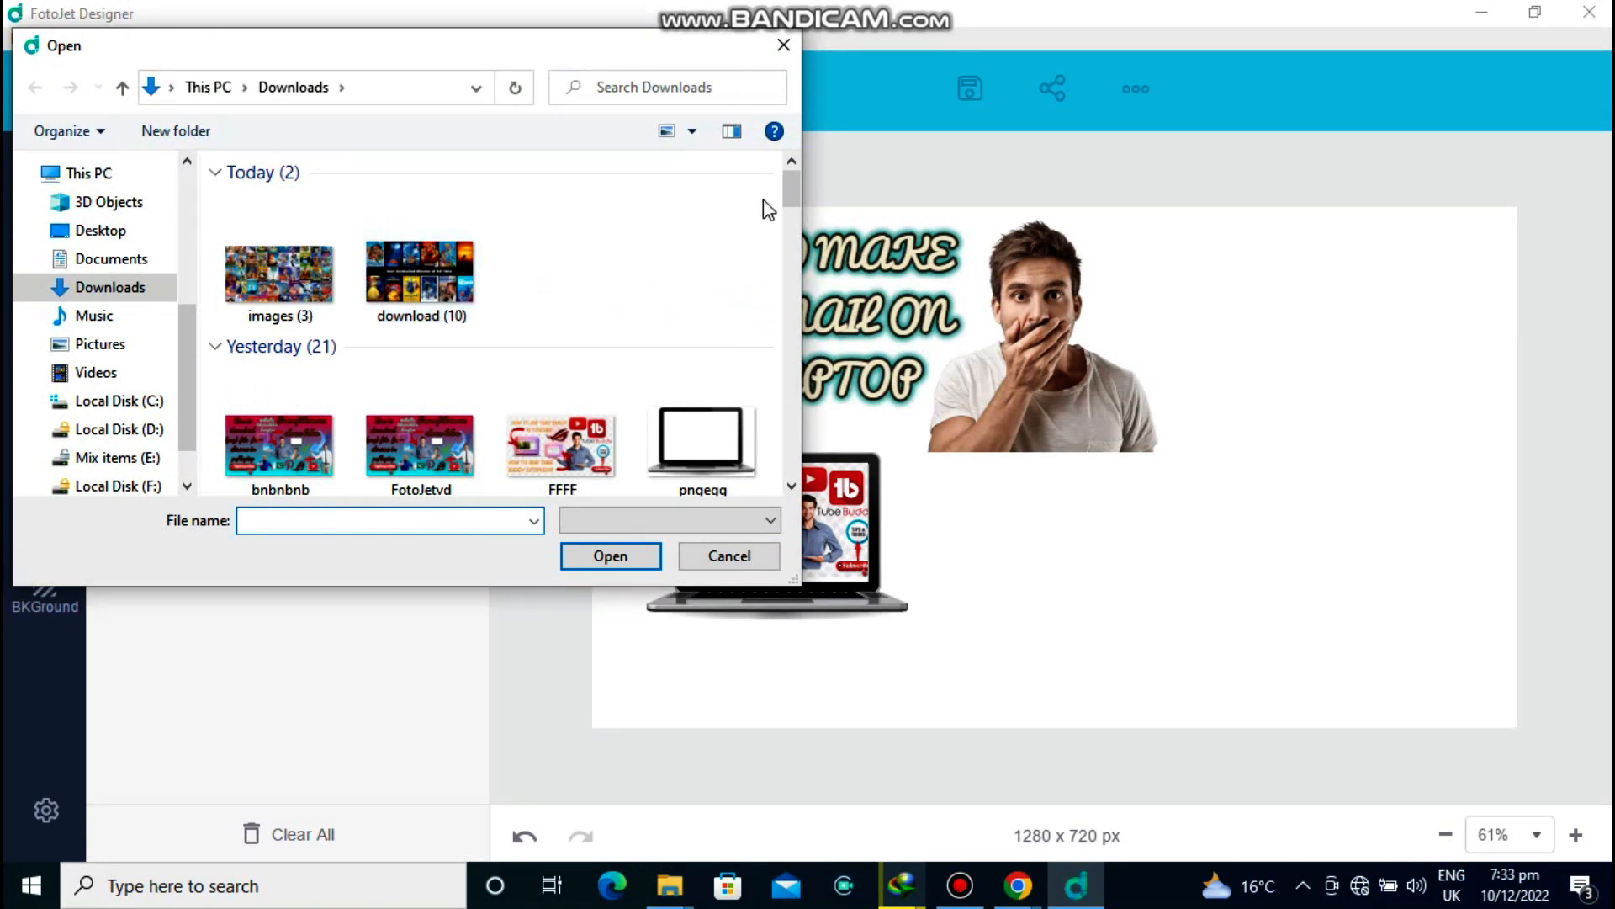
left_click_drag(790, 192, 774, 325)
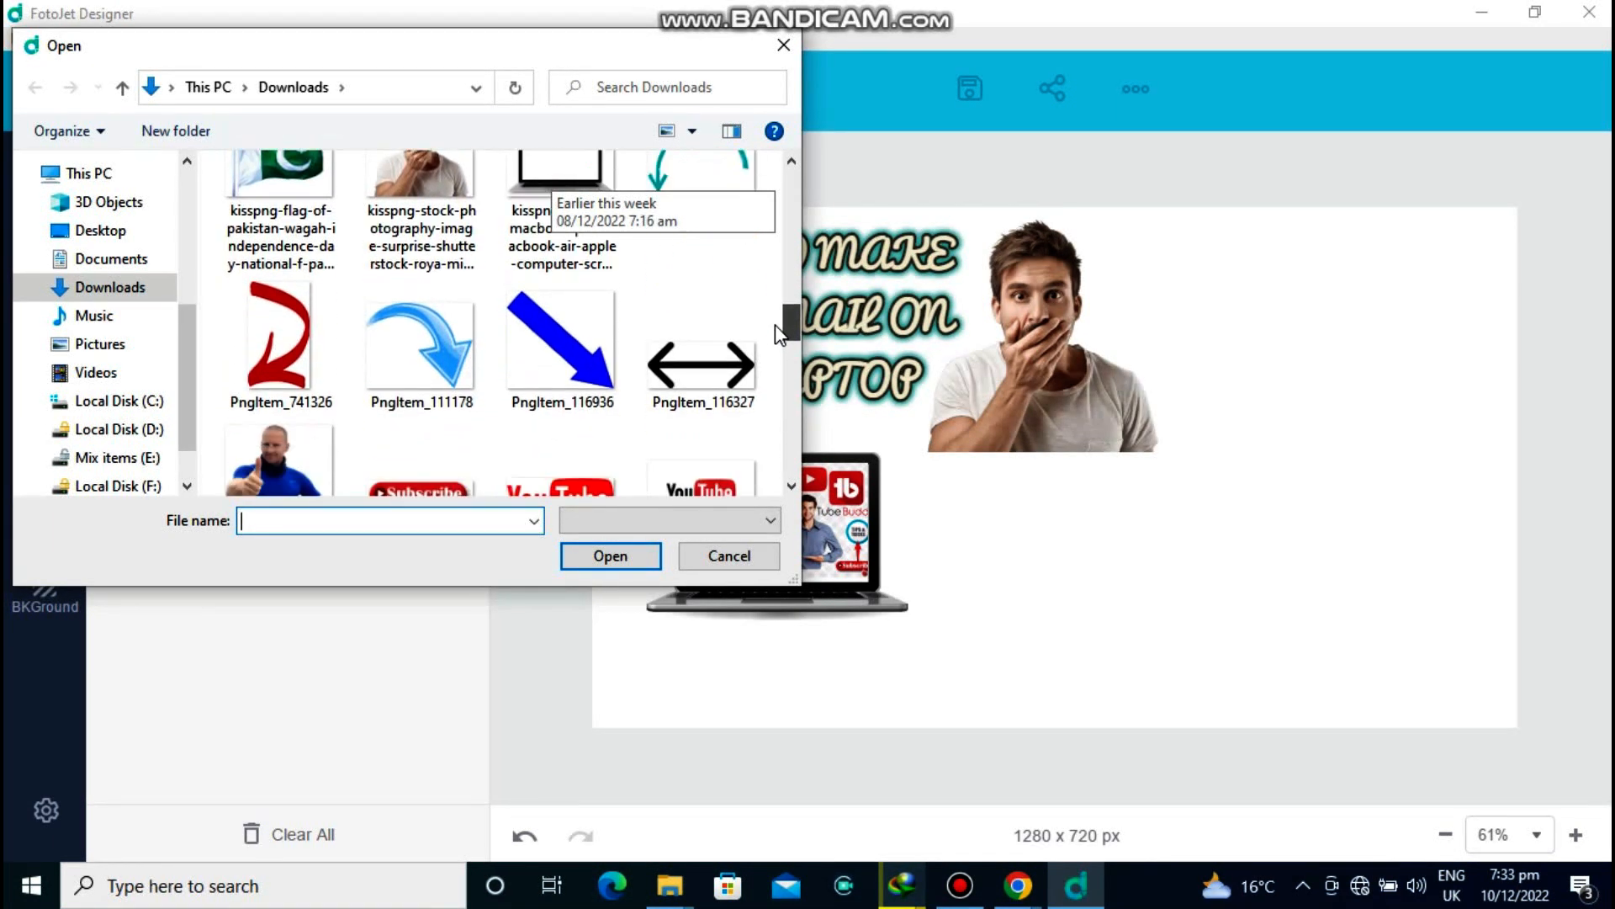
left_click(455, 306)
left_click(609, 557)
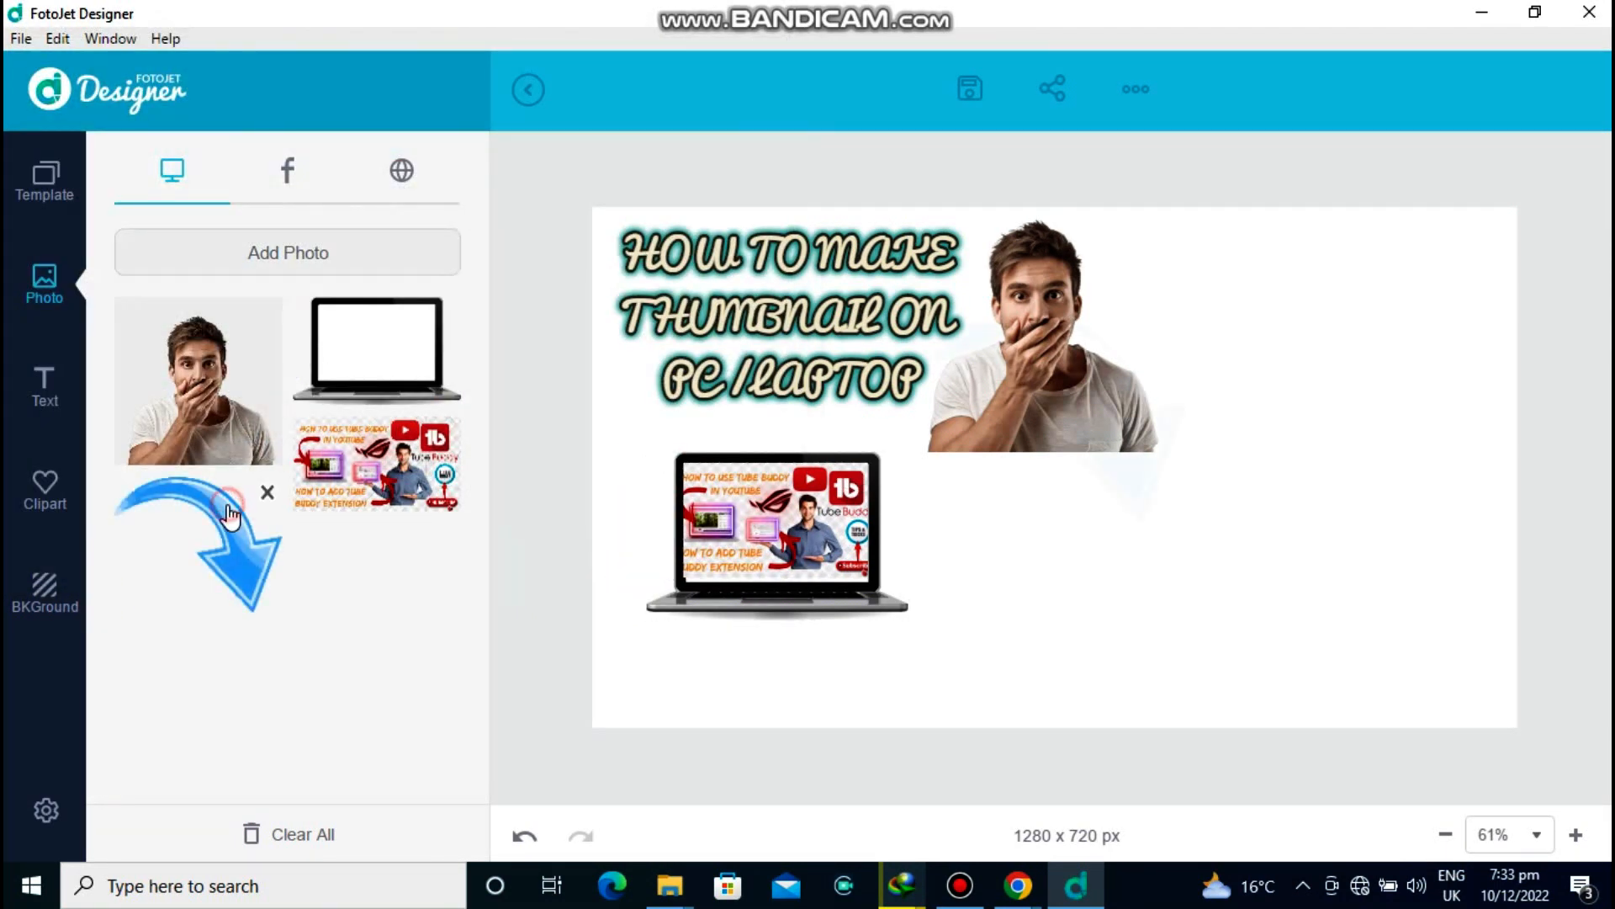
left_click(230, 515)
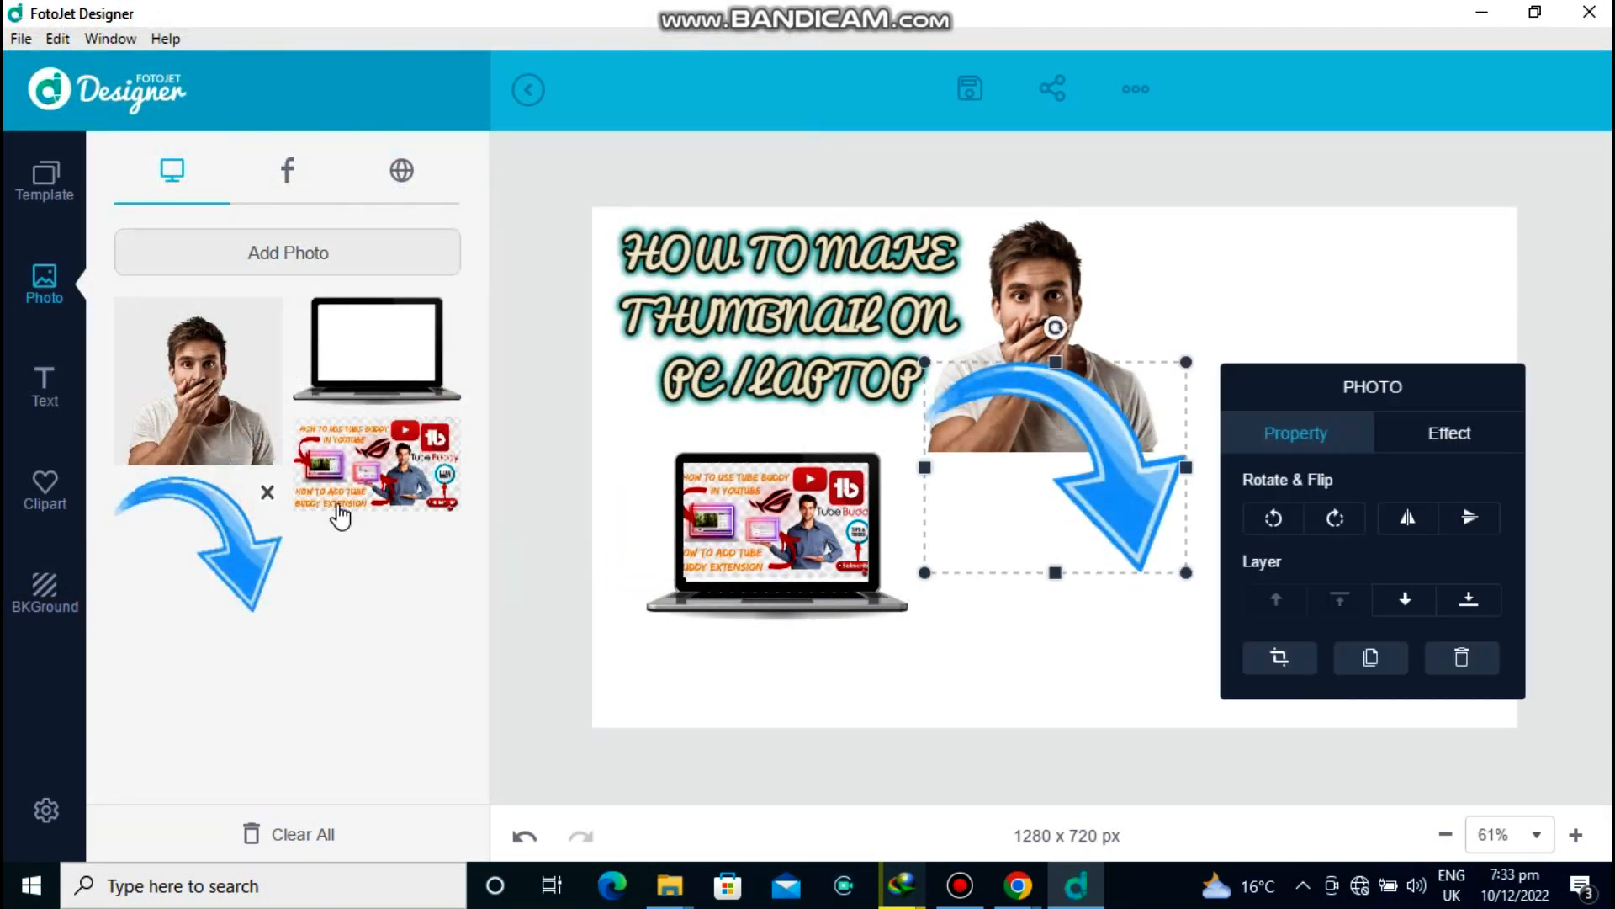
Flip the blue arrow horizontally, rotate it counterclockwise and move it to the canvas's left edge beside the laptop.
left_click(1382, 517)
left_click_drag(938, 464, 632, 451)
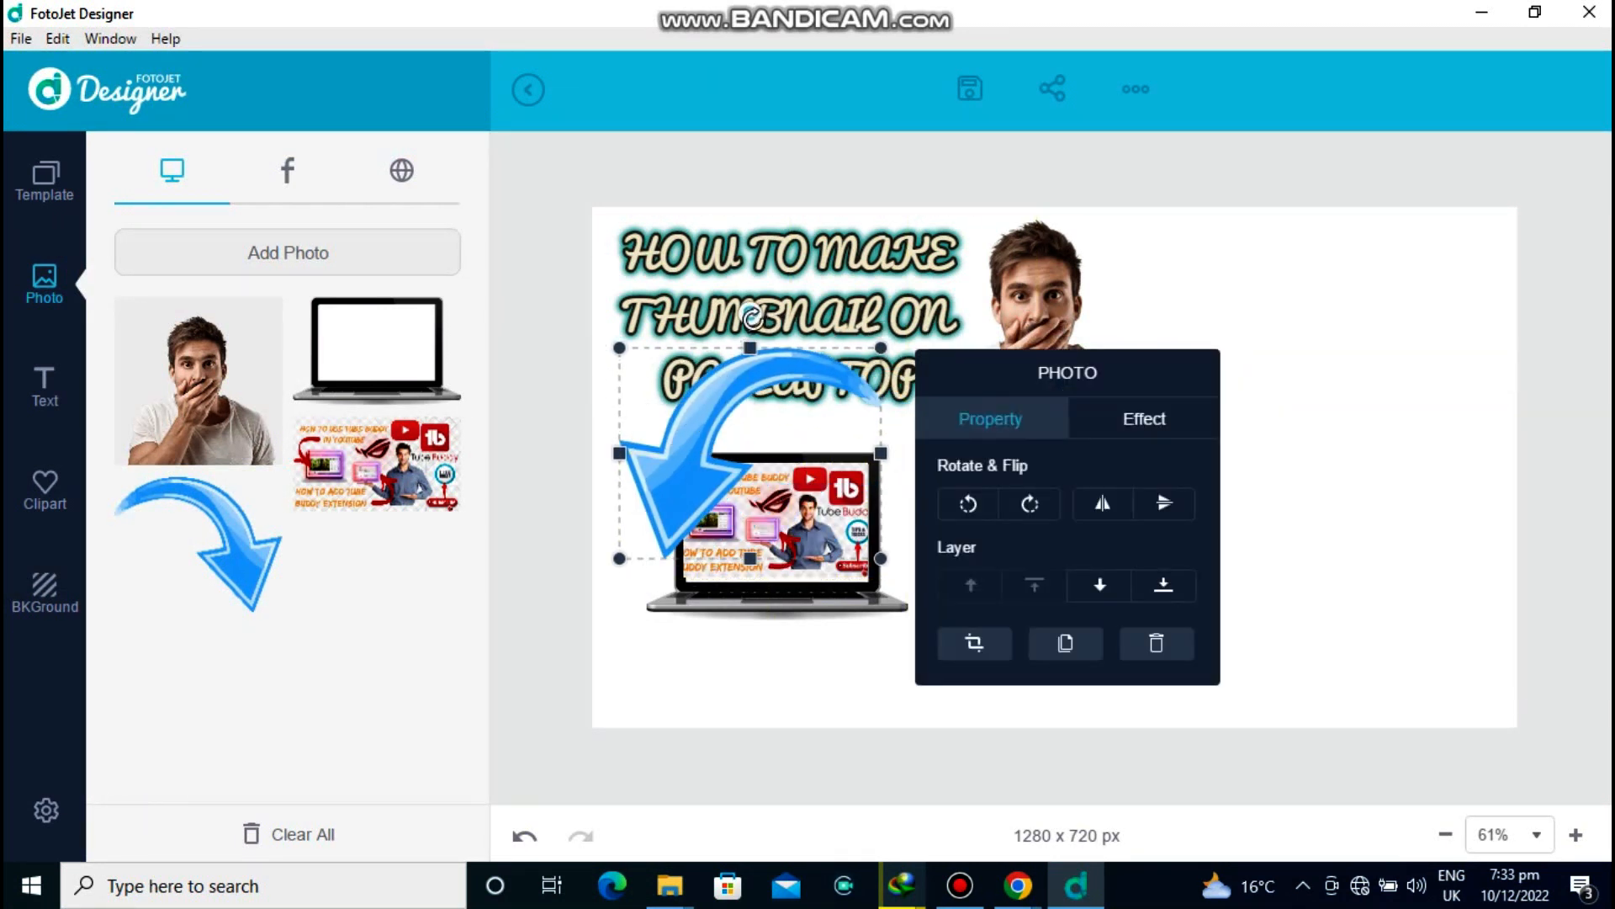
left_click_drag(753, 316, 643, 362)
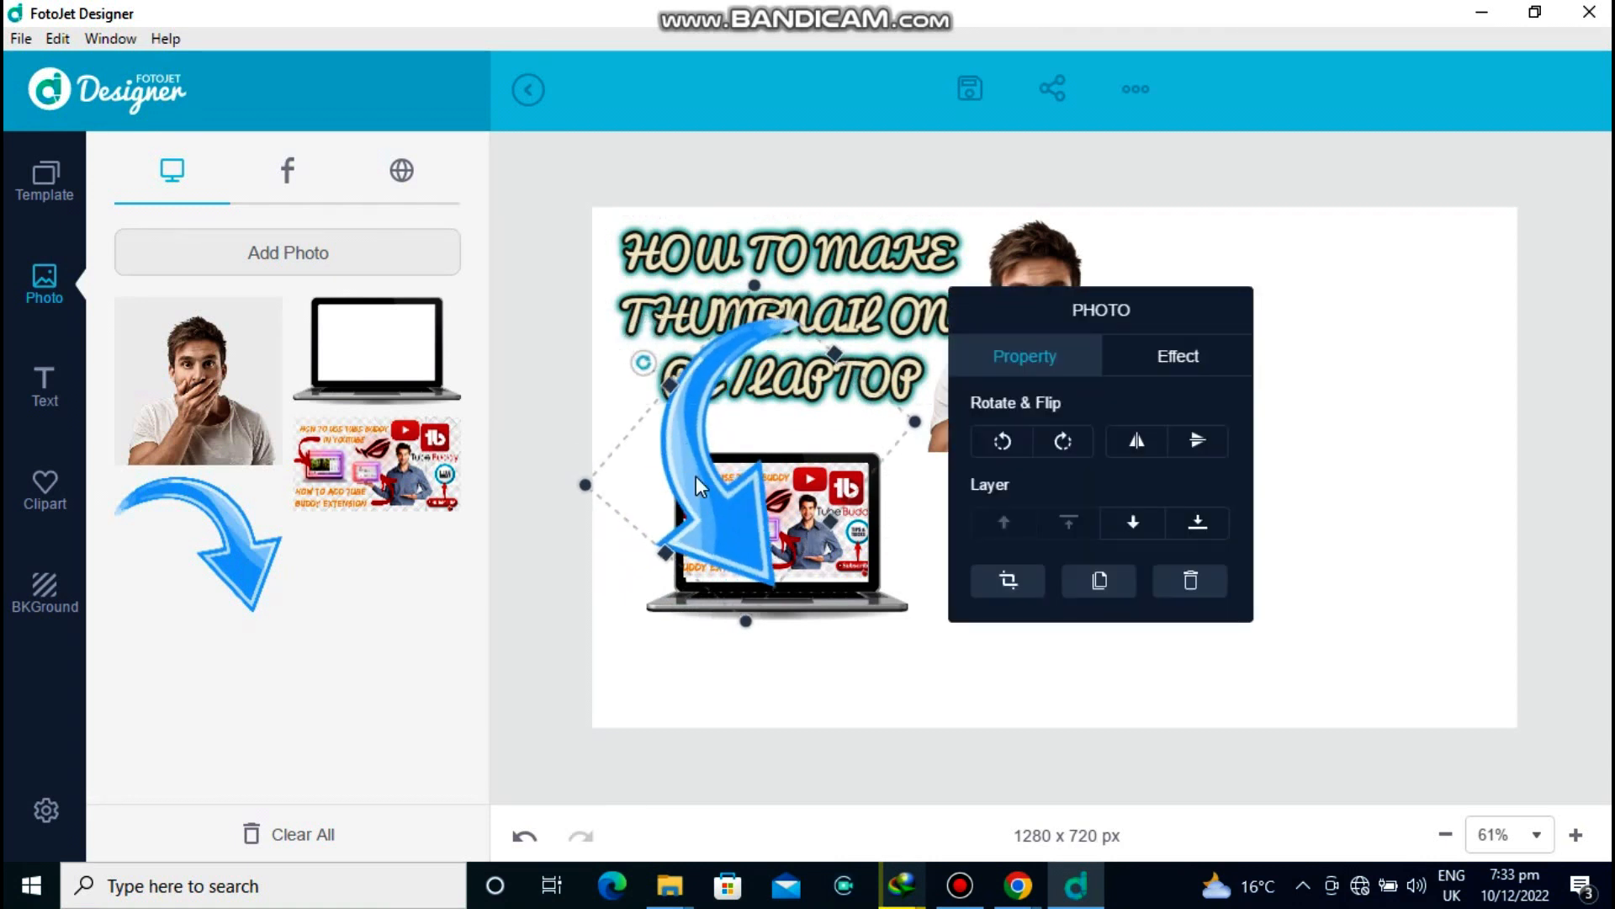
left_click_drag(717, 515, 614, 541)
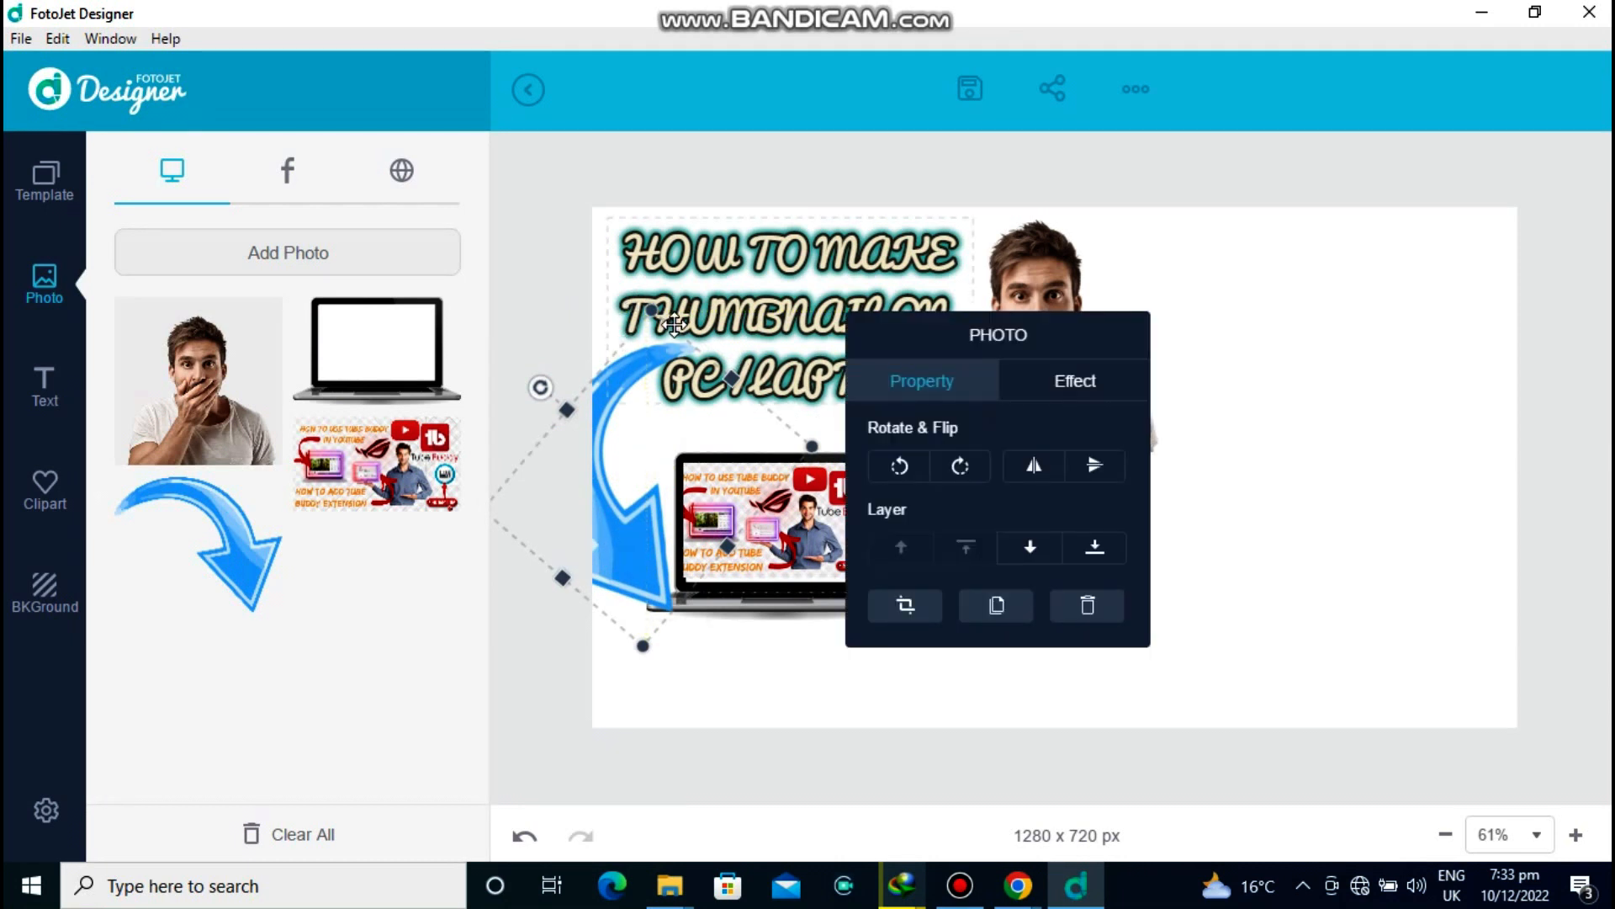
Shrink the blue arrow and adjust its rotation and position so it curves from the title to the laptop screen.
left_click_drag(655, 304, 660, 412)
left_click_drag(643, 559, 634, 503)
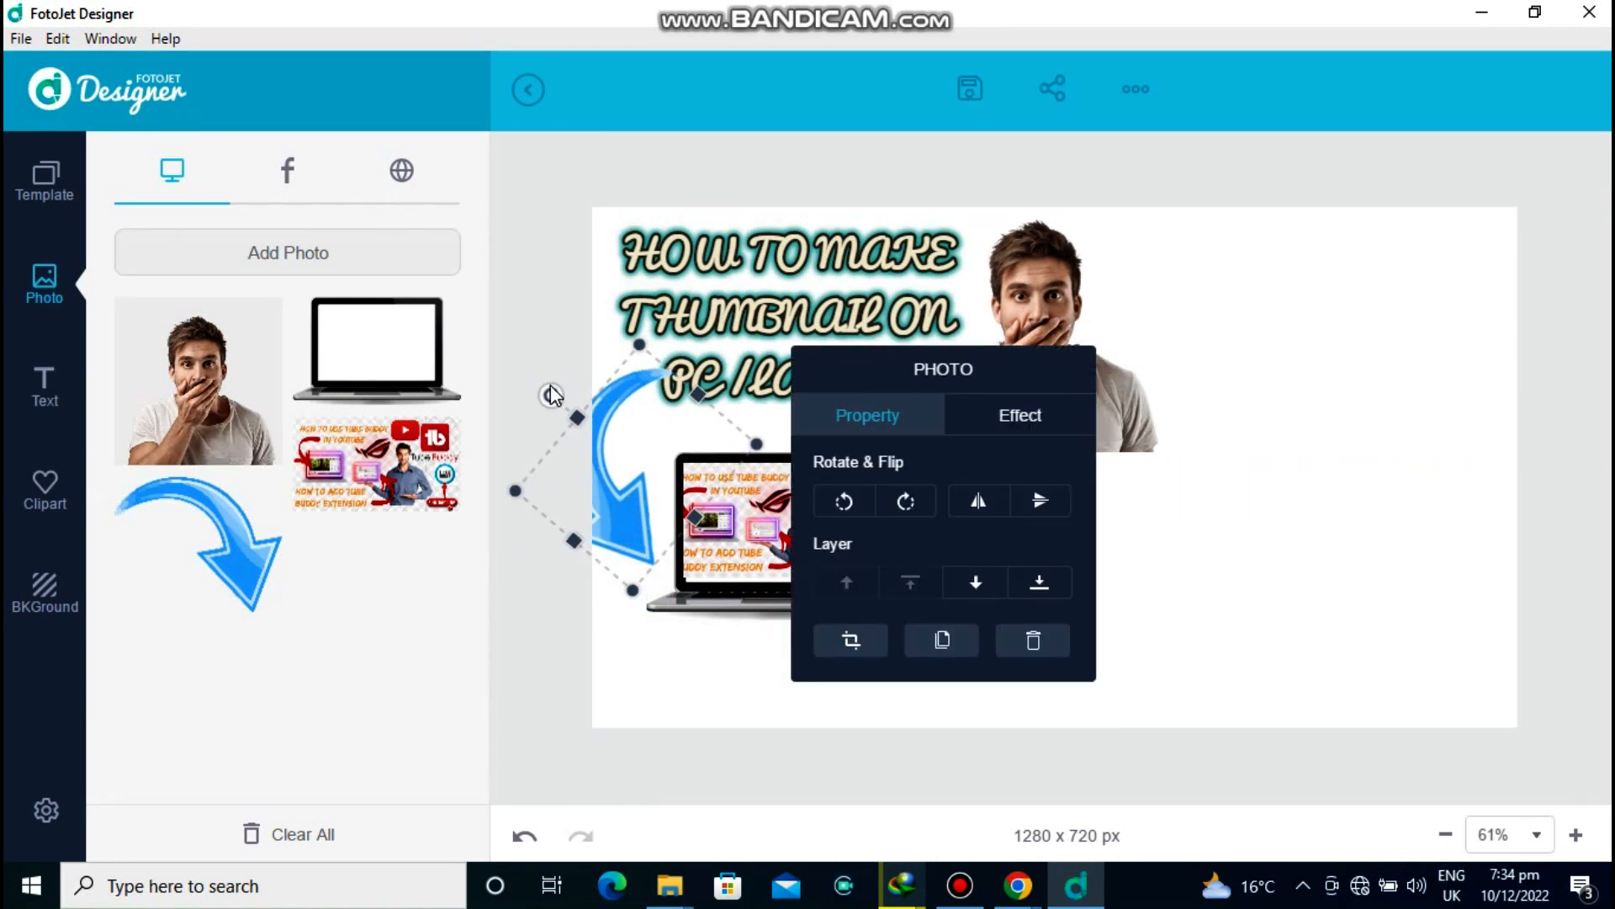
mouse_move(552, 396)
left_mouse_down()
mouse_move(530, 394)
mouse_move(540, 411)
left_mouse_up()
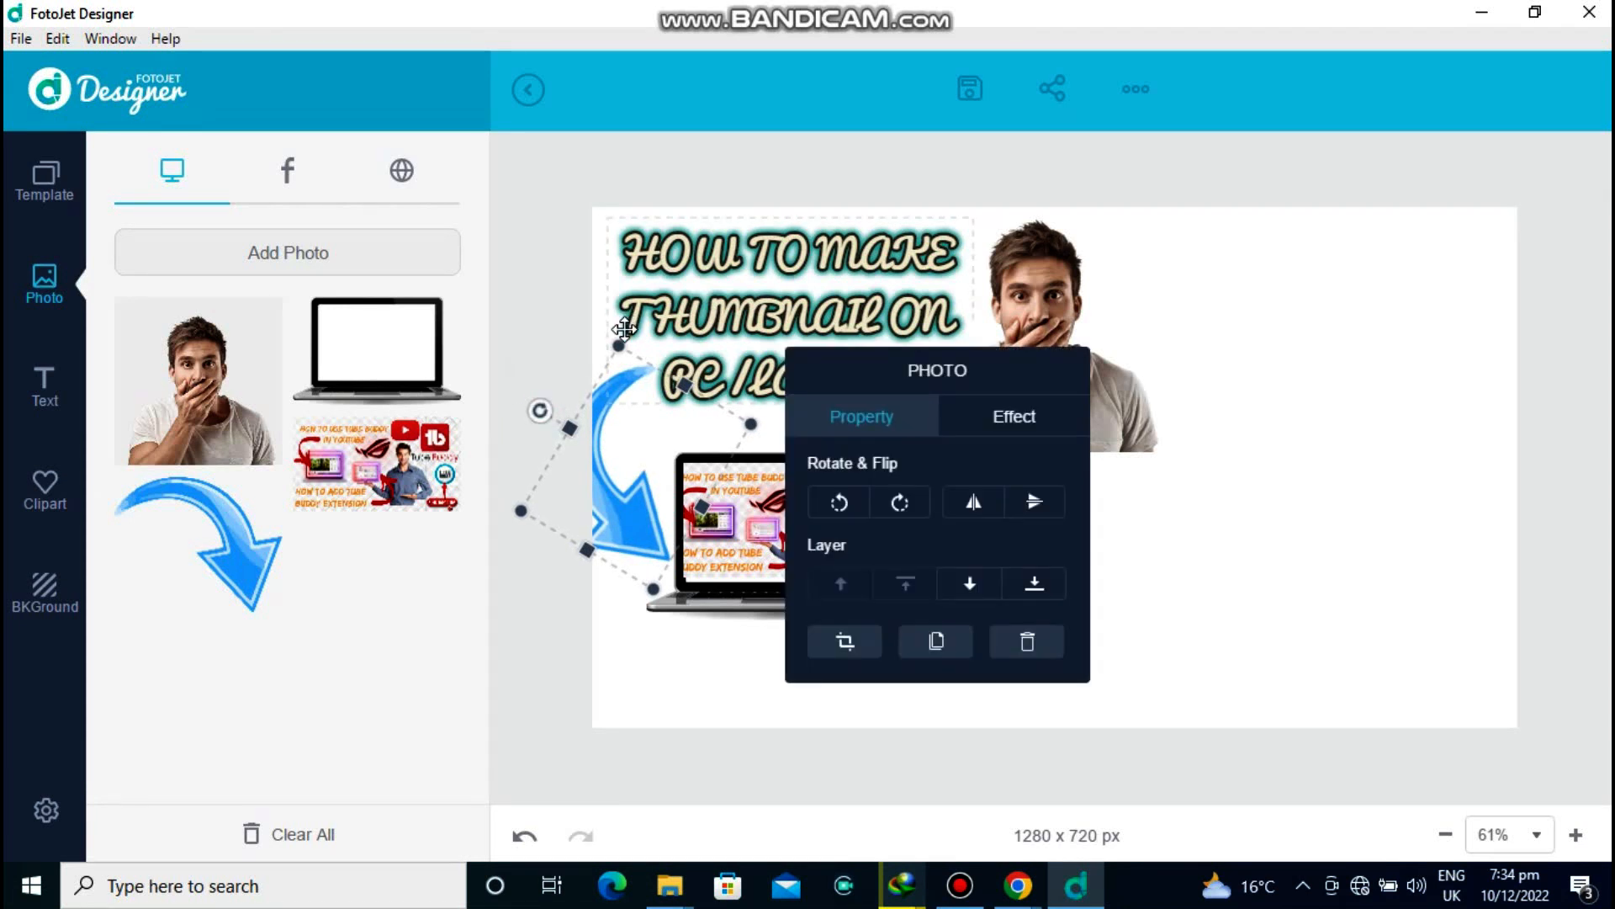
left_click_drag(621, 341, 624, 383)
left_click_drag(641, 503, 647, 480)
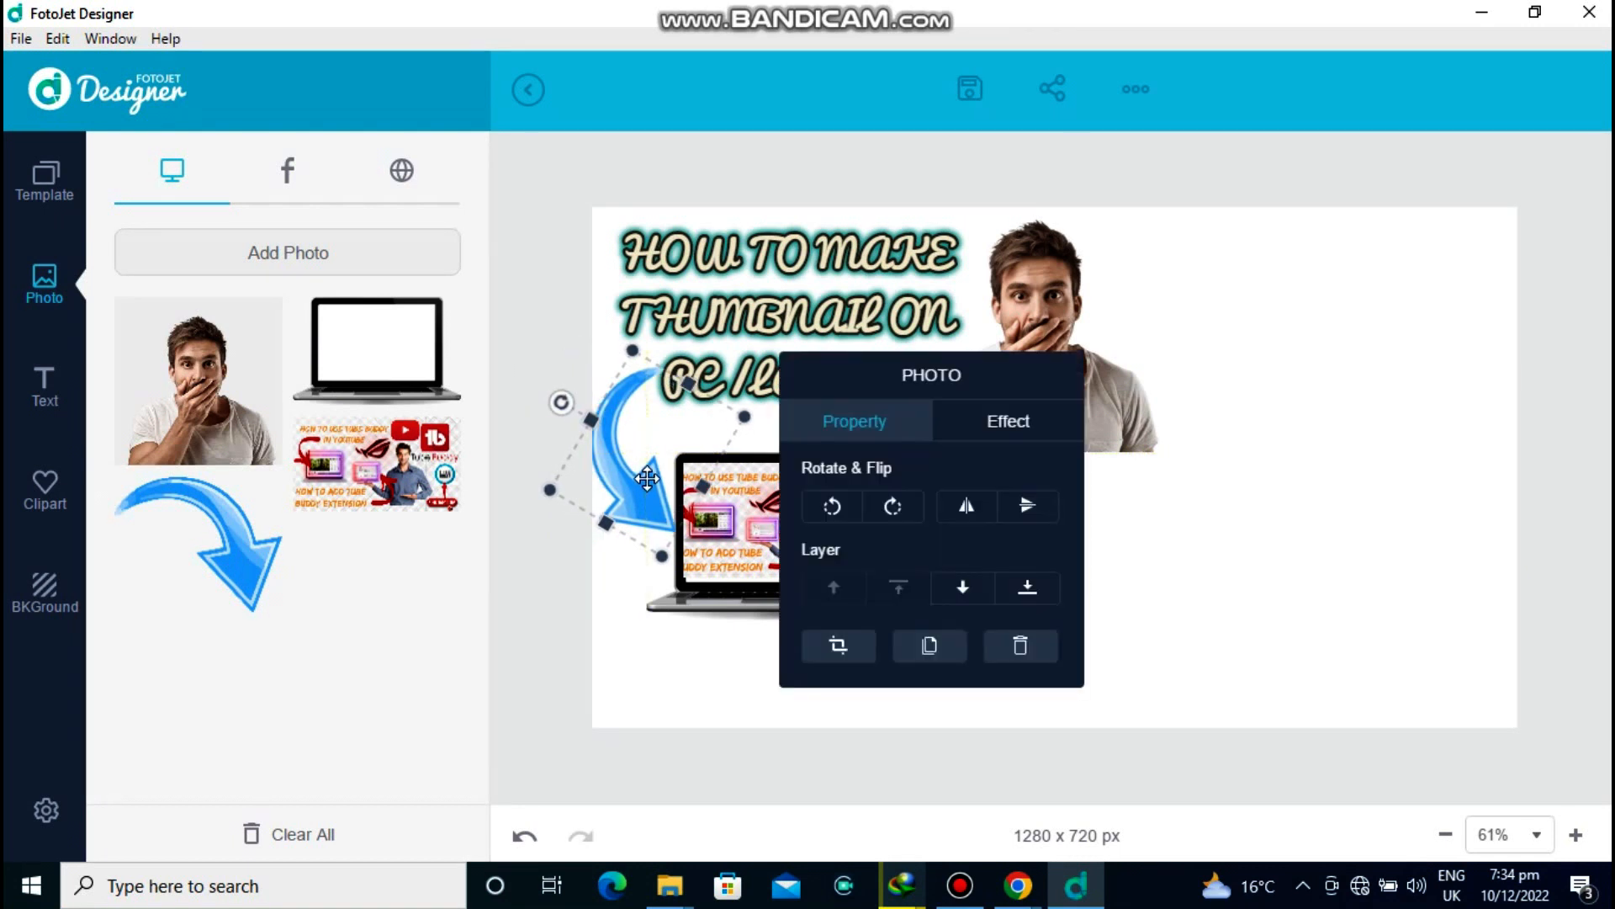
Bring the title text to the front layer, above the blue arrow.
left_click(760, 383)
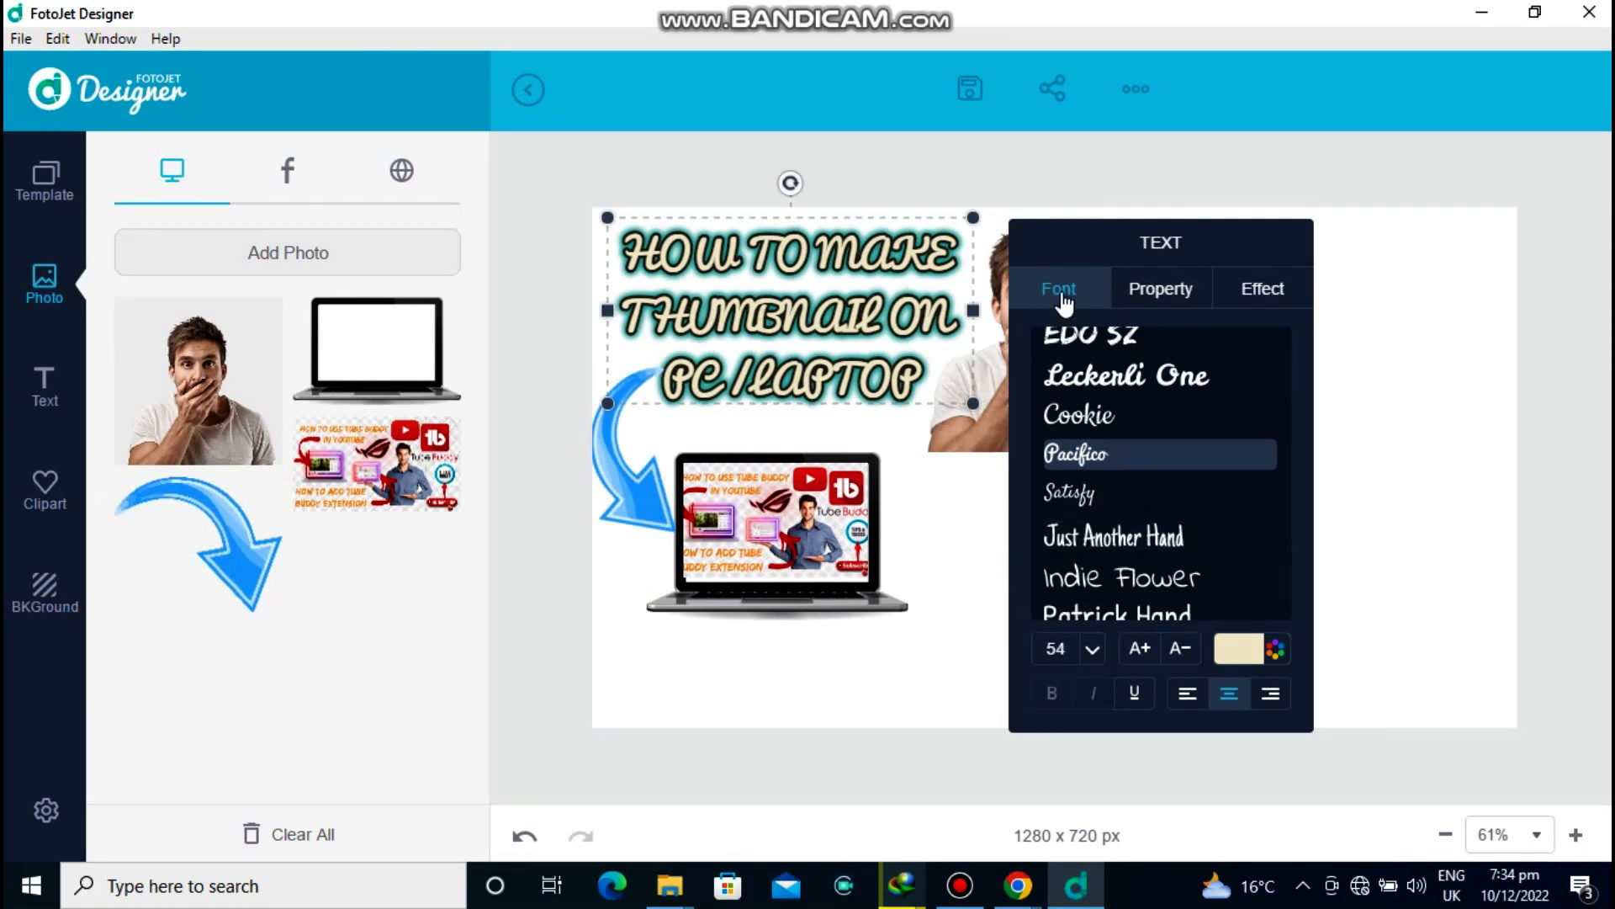
left_click(1148, 295)
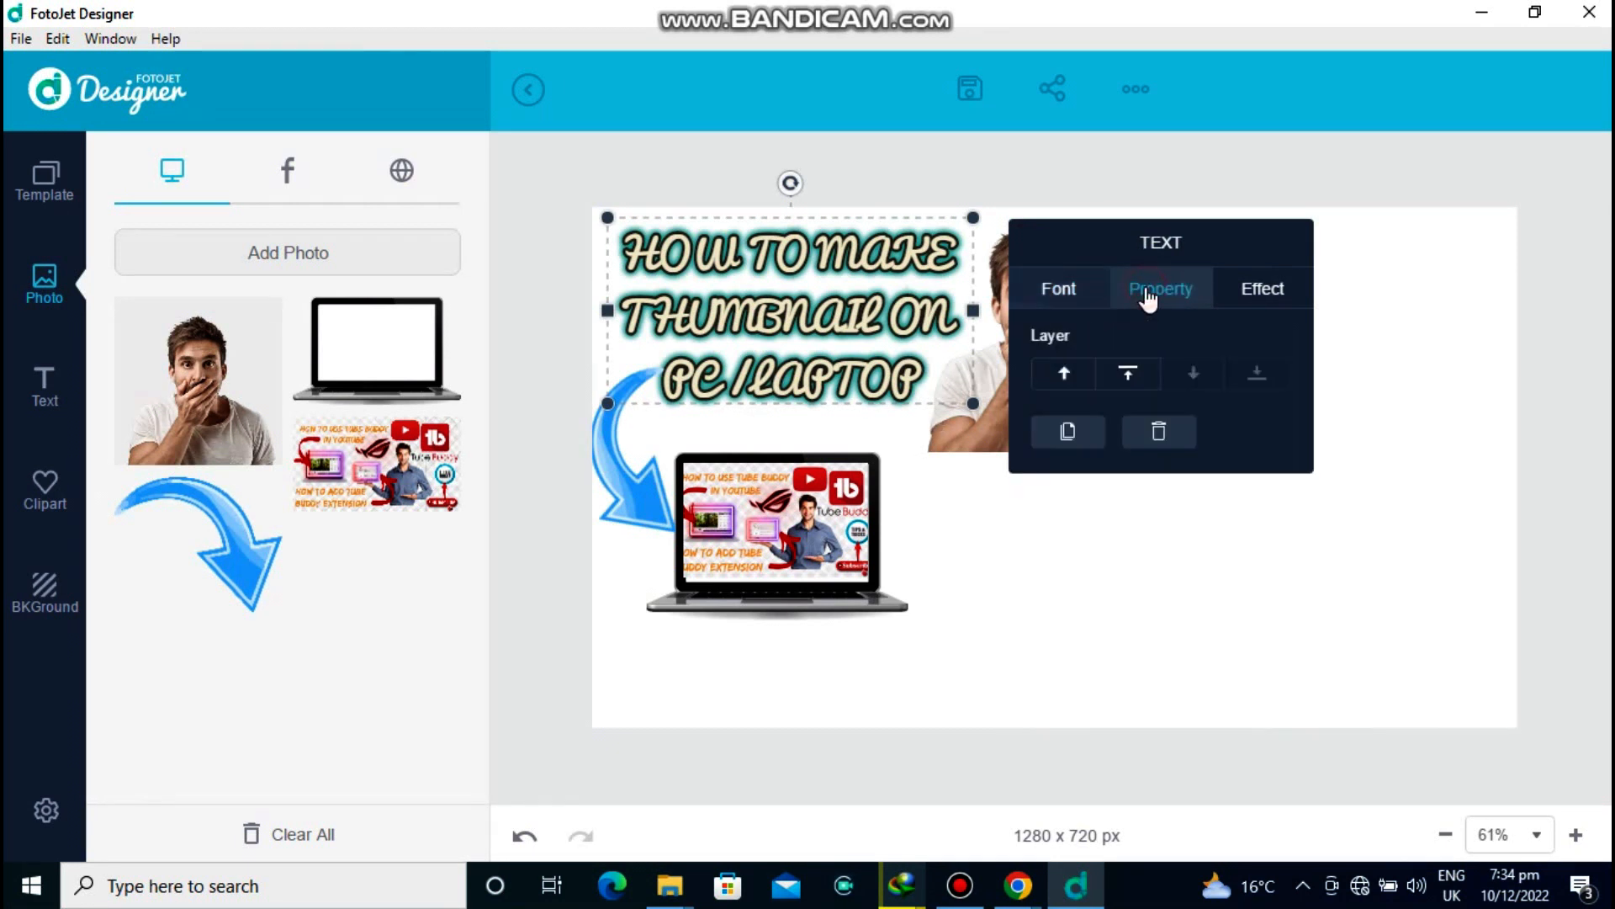
left_click(1141, 379)
left_click(1100, 580)
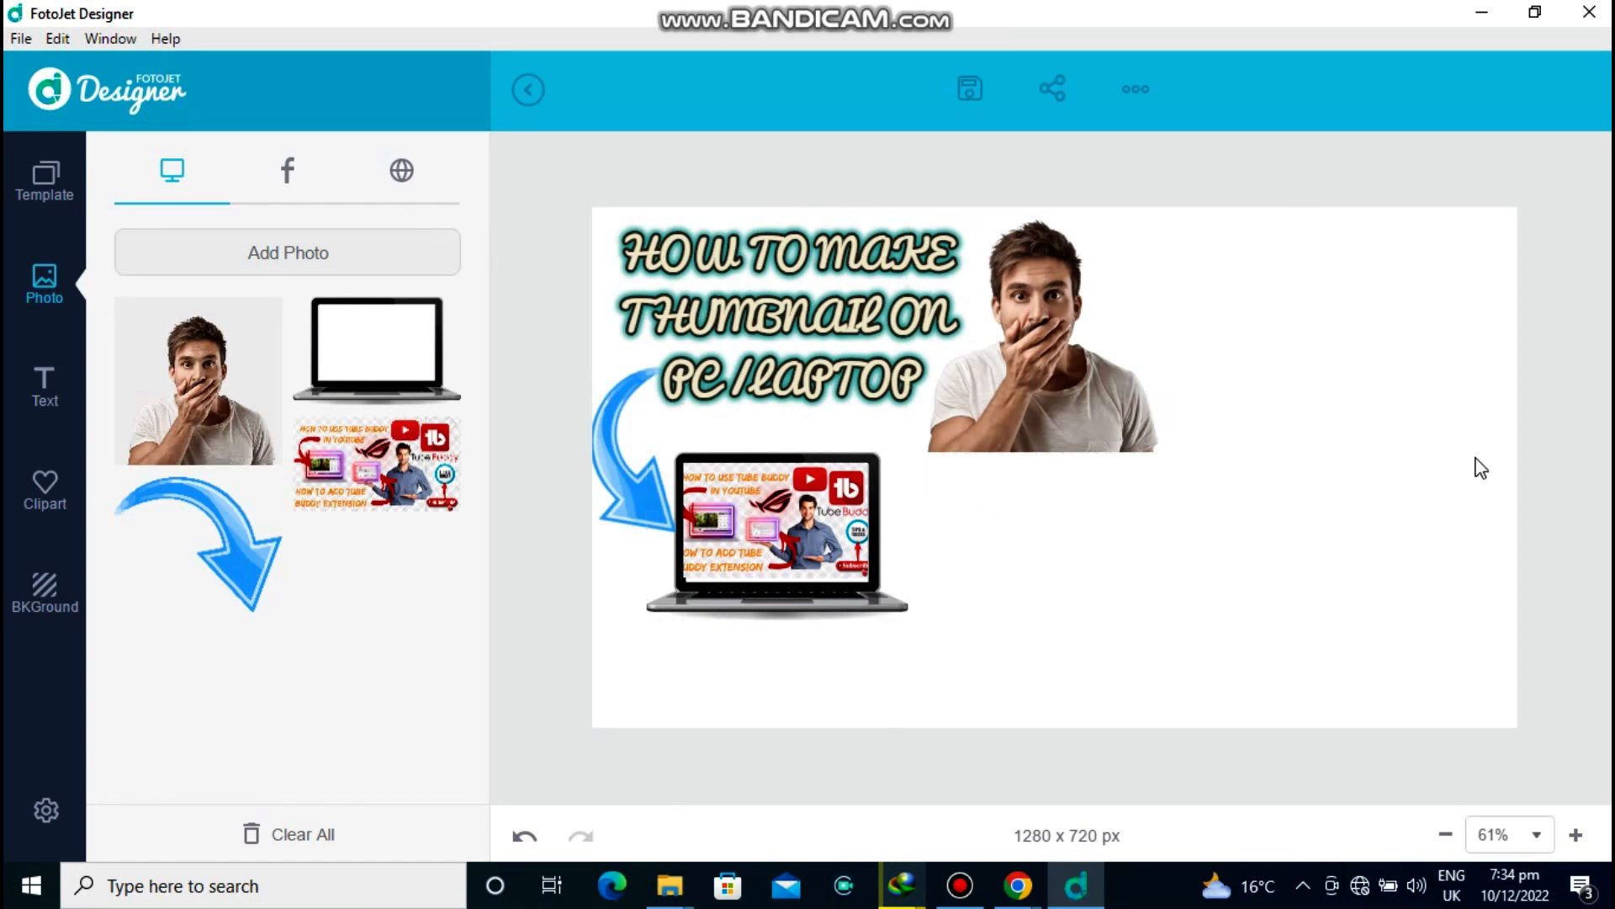
Import the image pngwing.com of the man in a white shirt and tie from the Downloads folder.
left_click(337, 263)
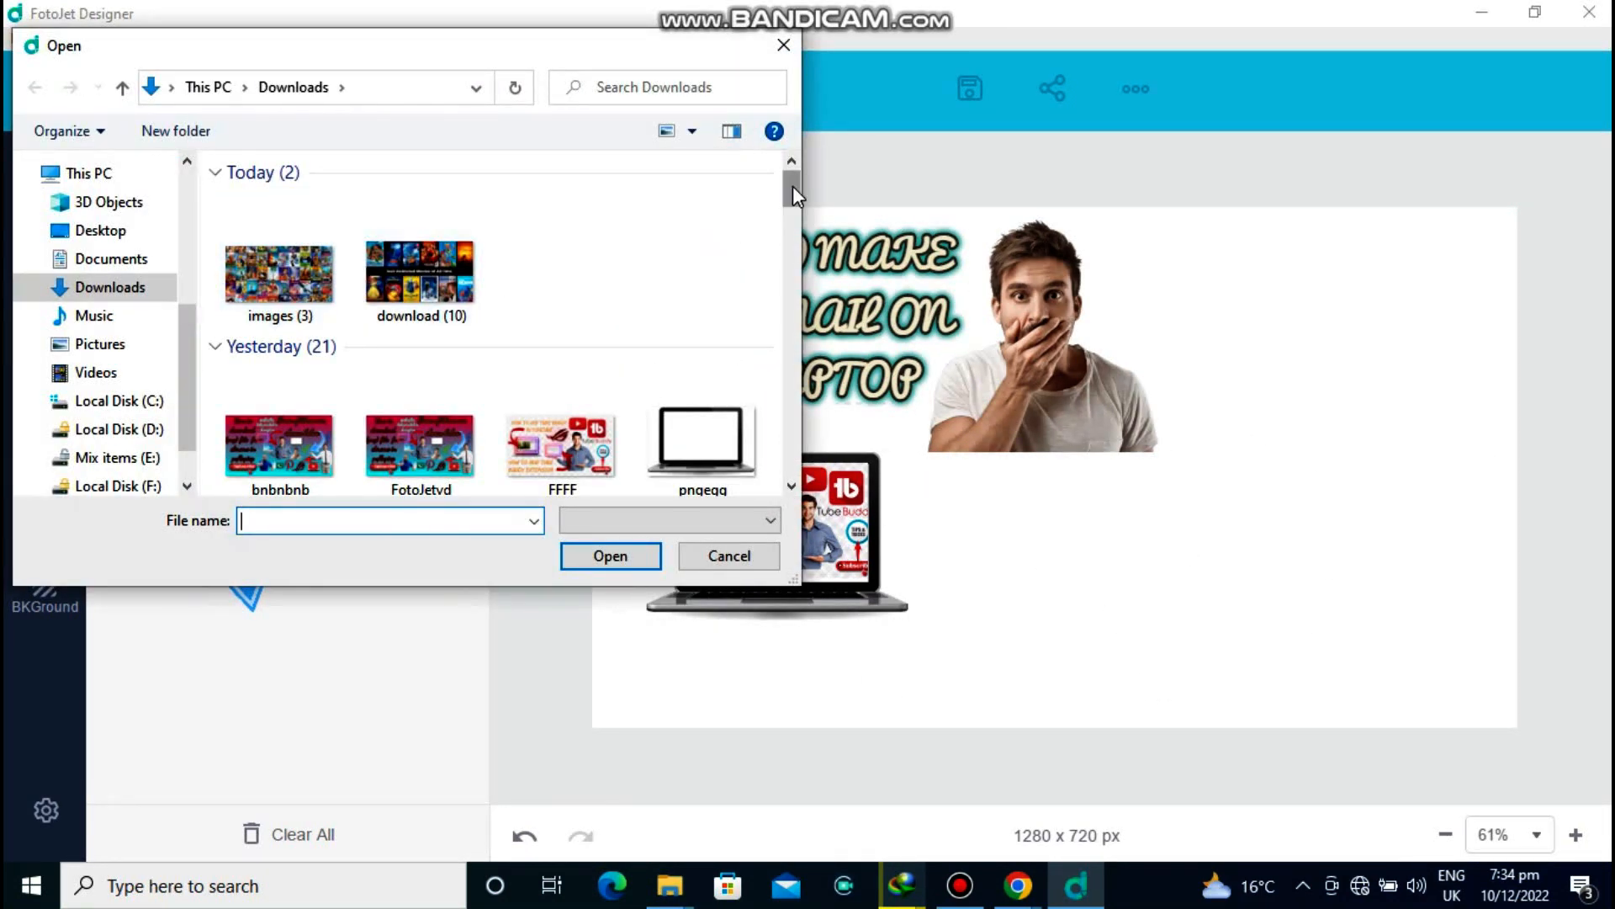
left_click_drag(792, 185, 790, 218)
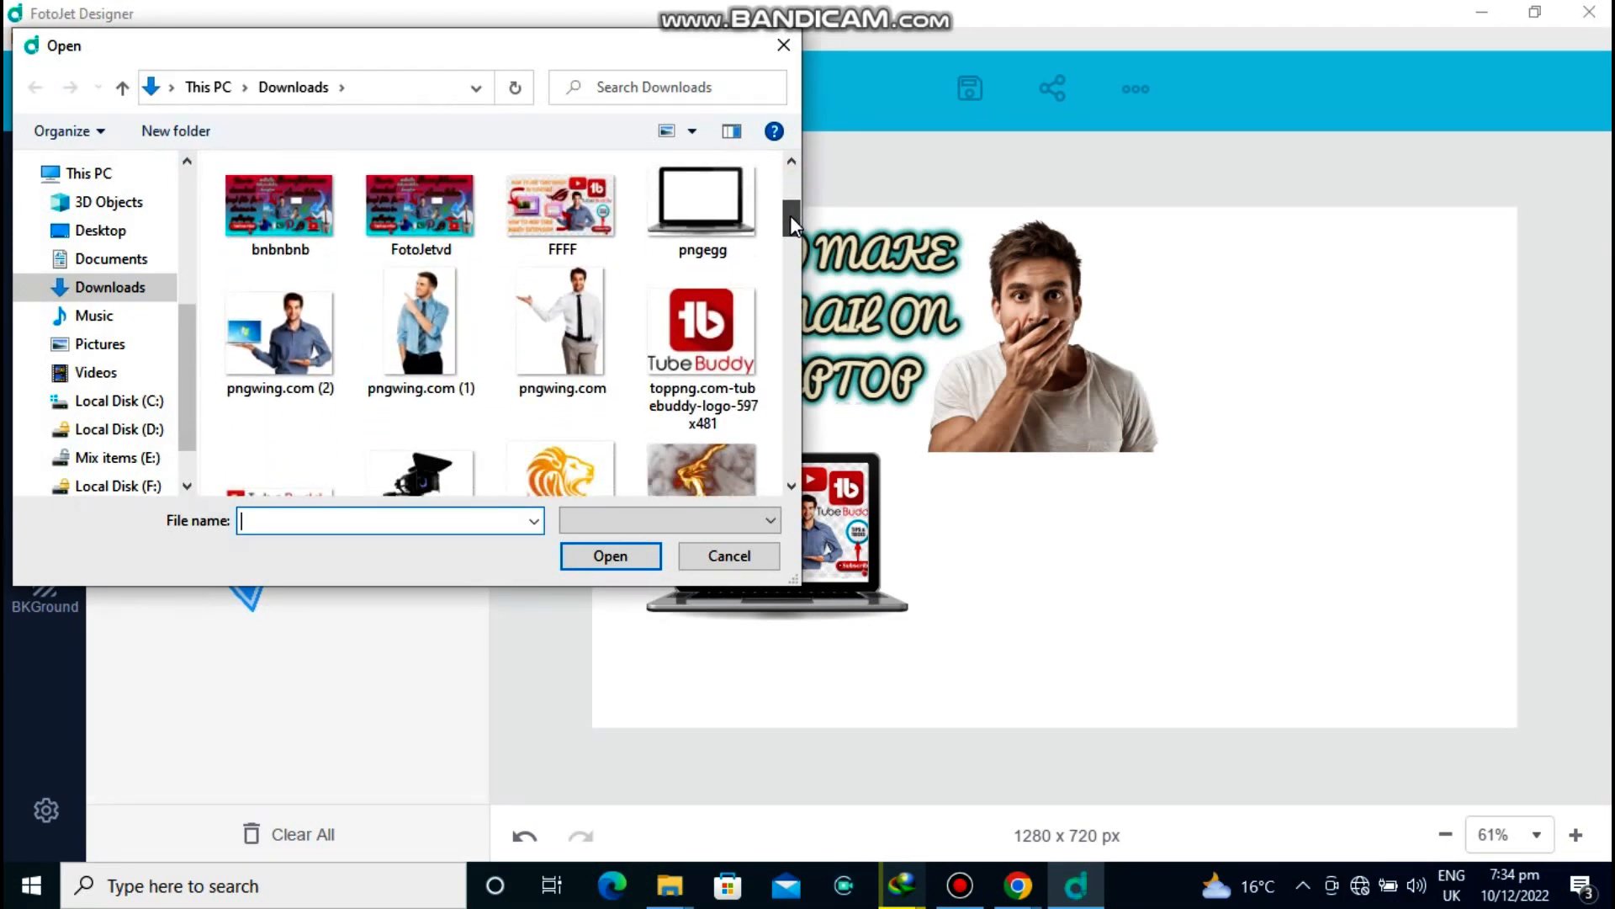
left_click(502, 336)
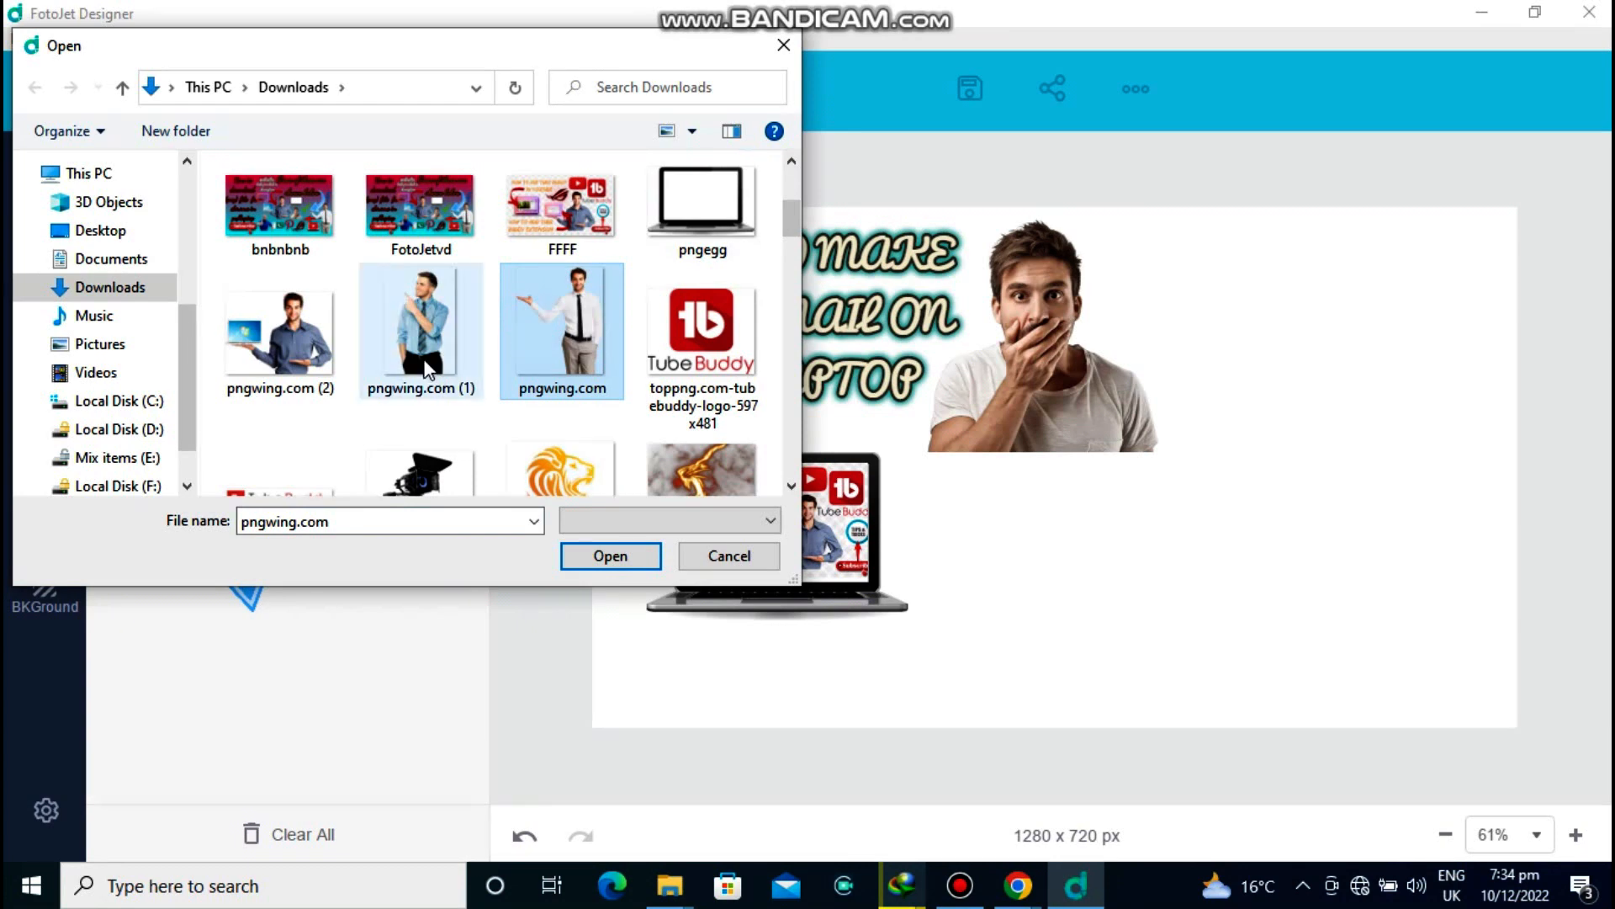
left_click(427, 368)
left_click(557, 354)
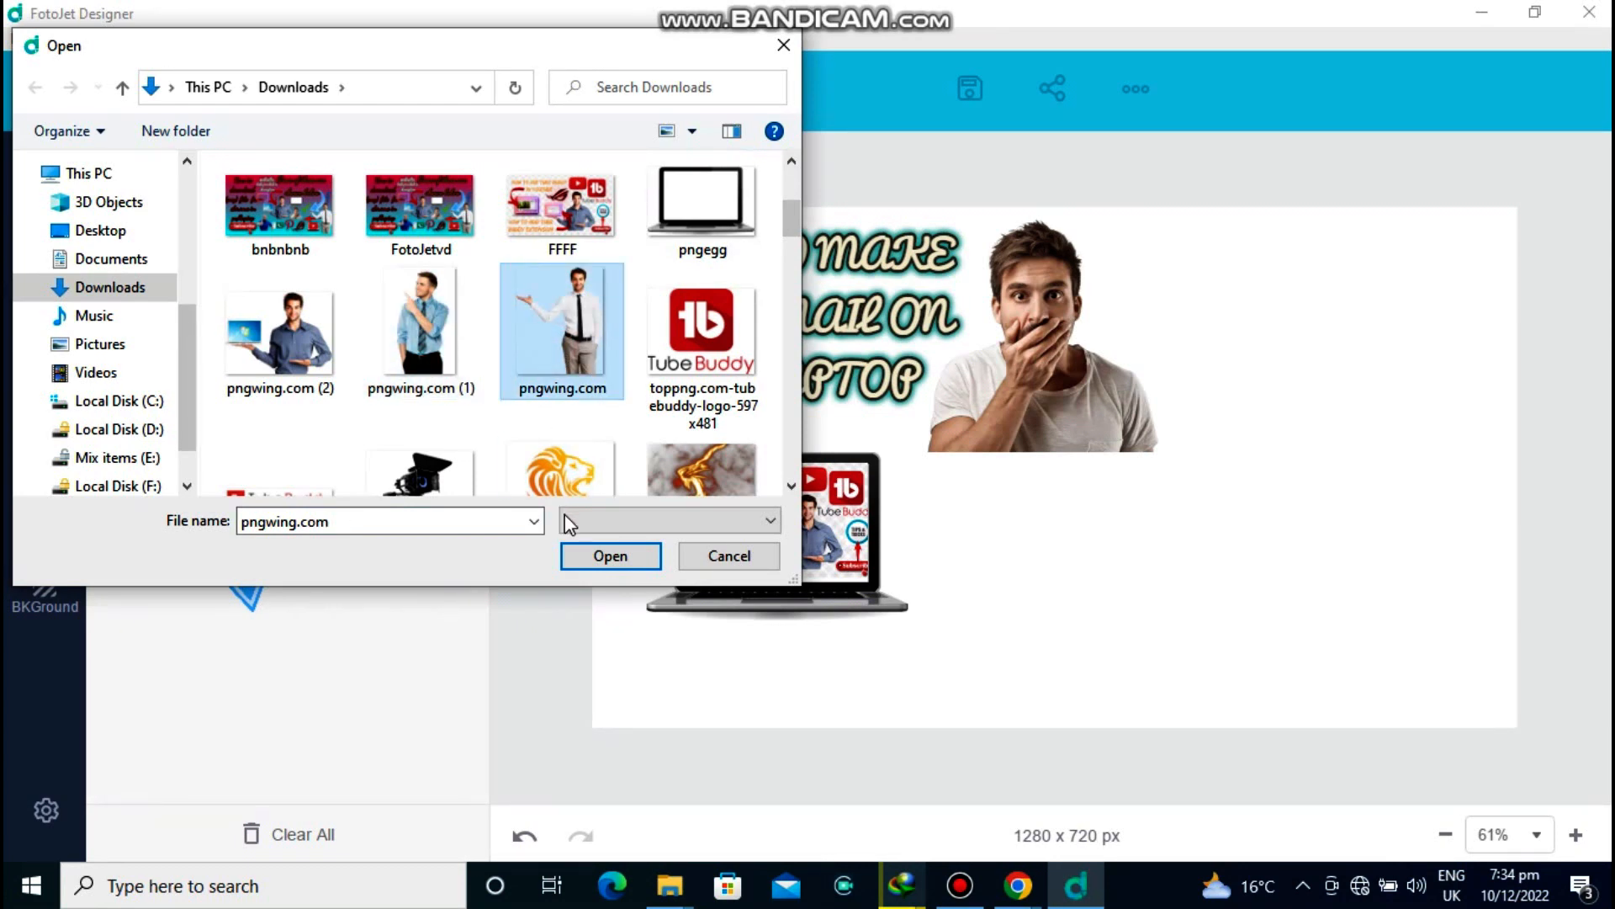
left_click(580, 558)
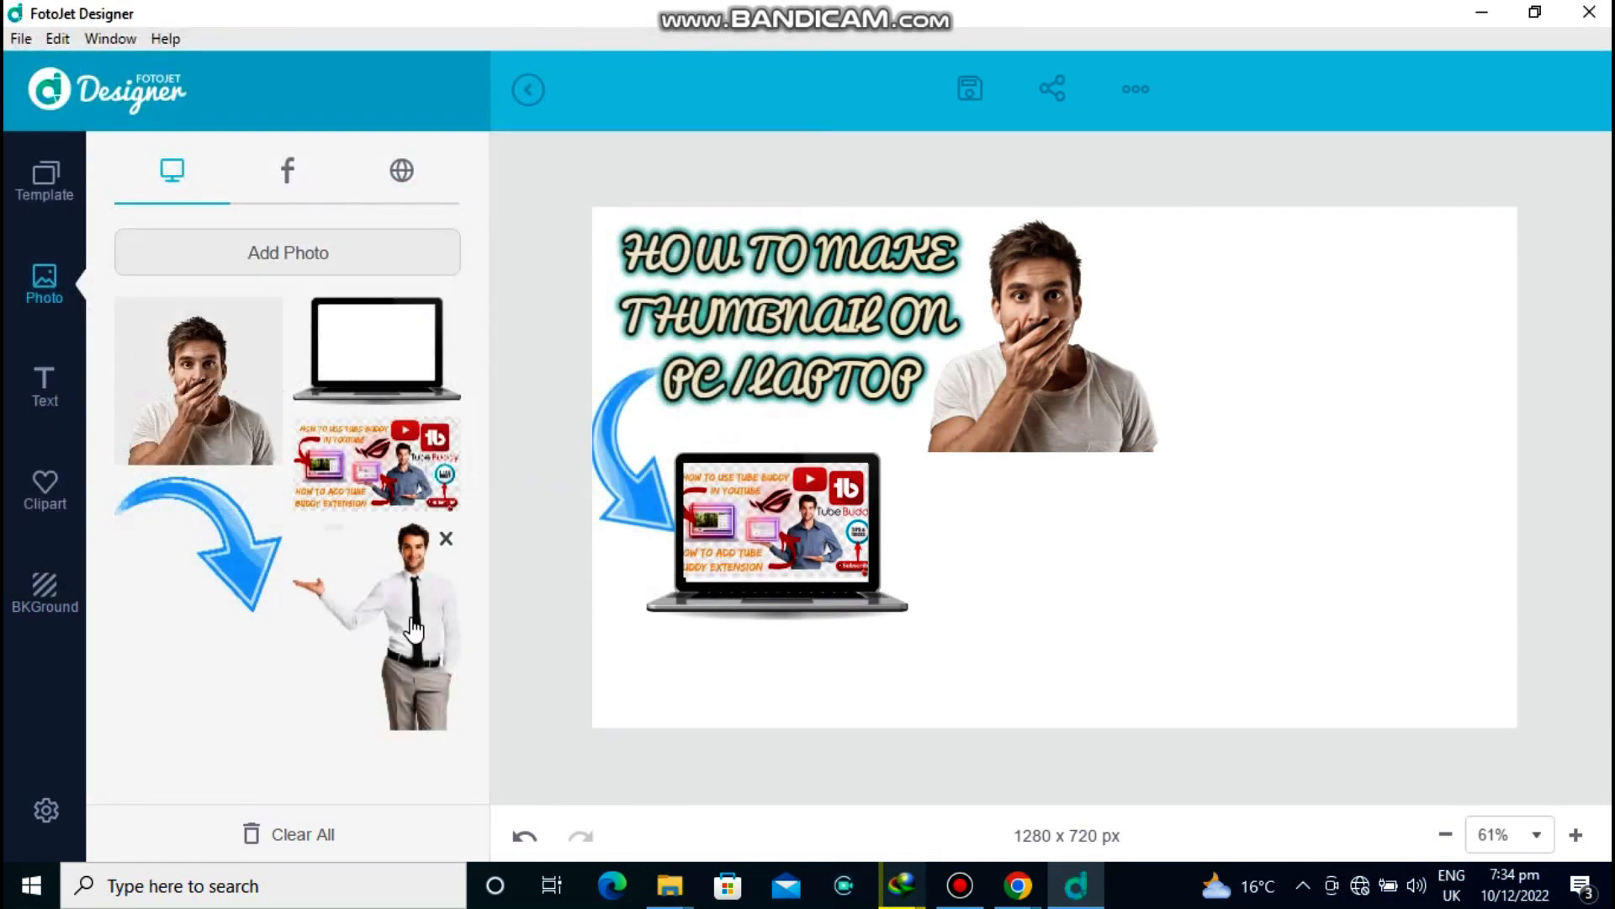
Add the imported man in the white shirt and tie to the canvas, positioned beside the laptop with his hand pointing at it.
left_click(412, 627)
left_click_drag(1101, 476, 1044, 603)
left_click(1330, 247)
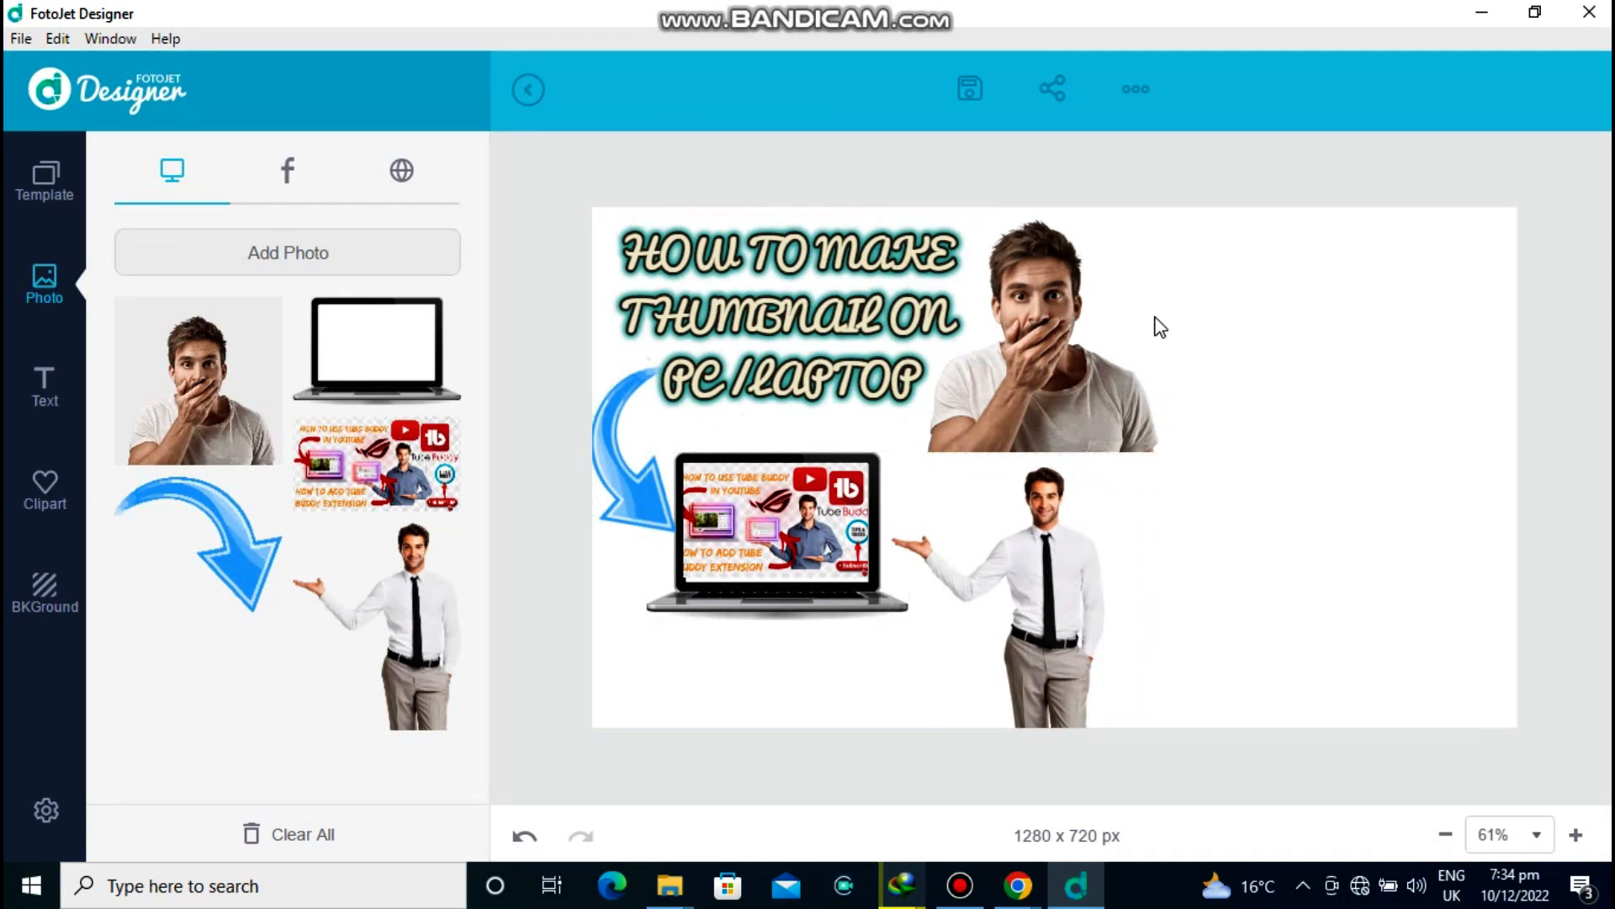
Import the YouTube logo image imgbin_youtube-png from the Downloads folder.
left_click(241, 258)
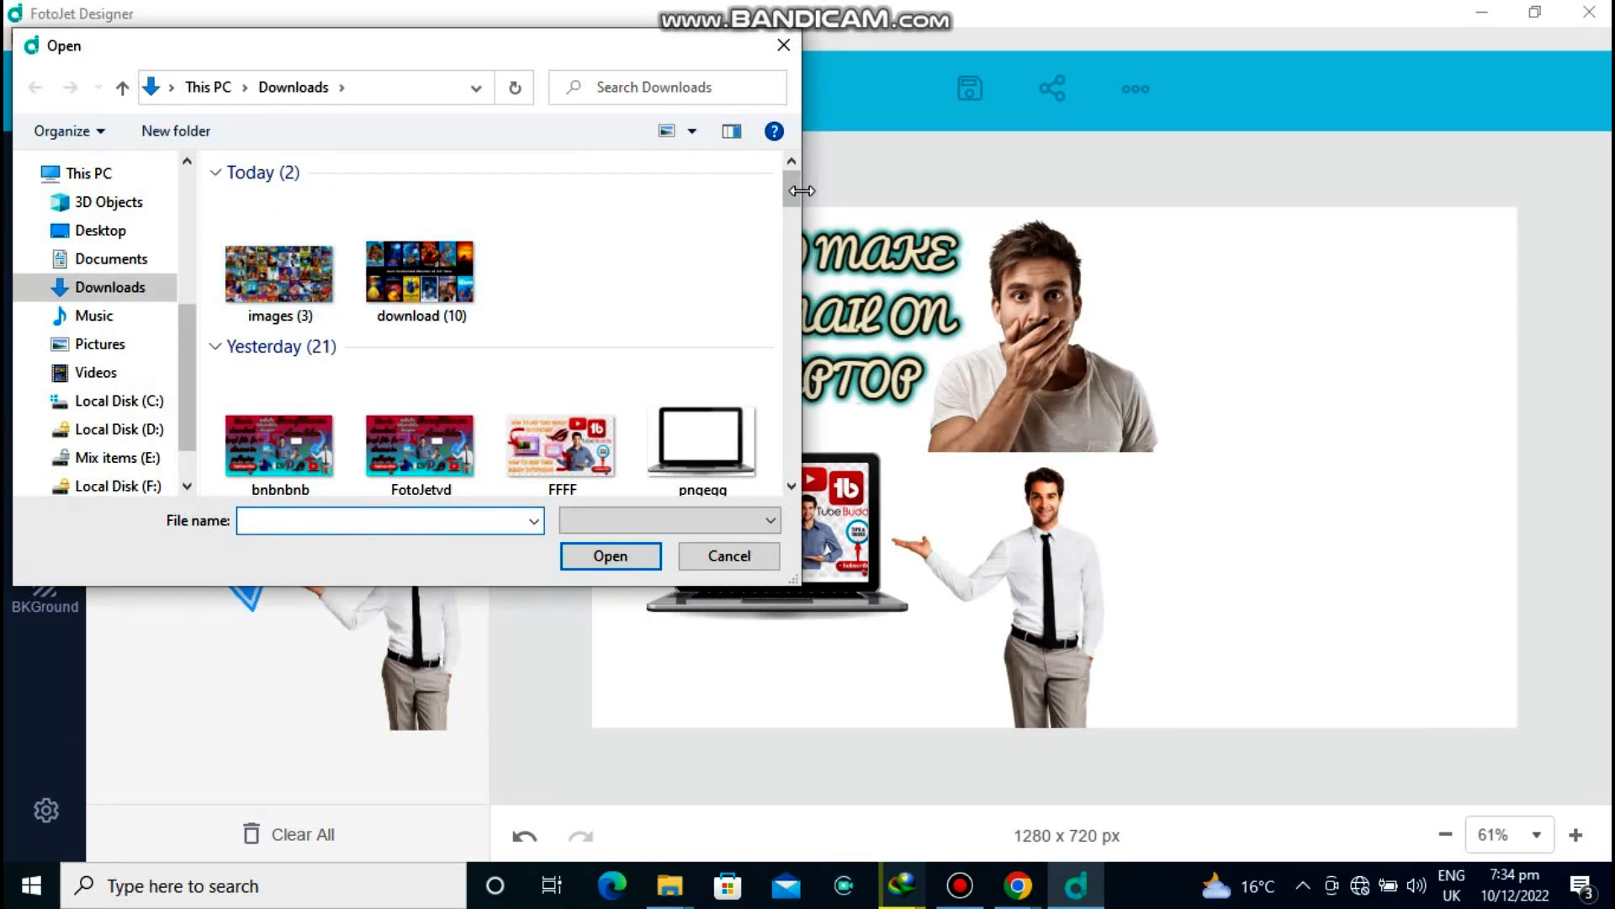
left_click_drag(791, 189, 770, 341)
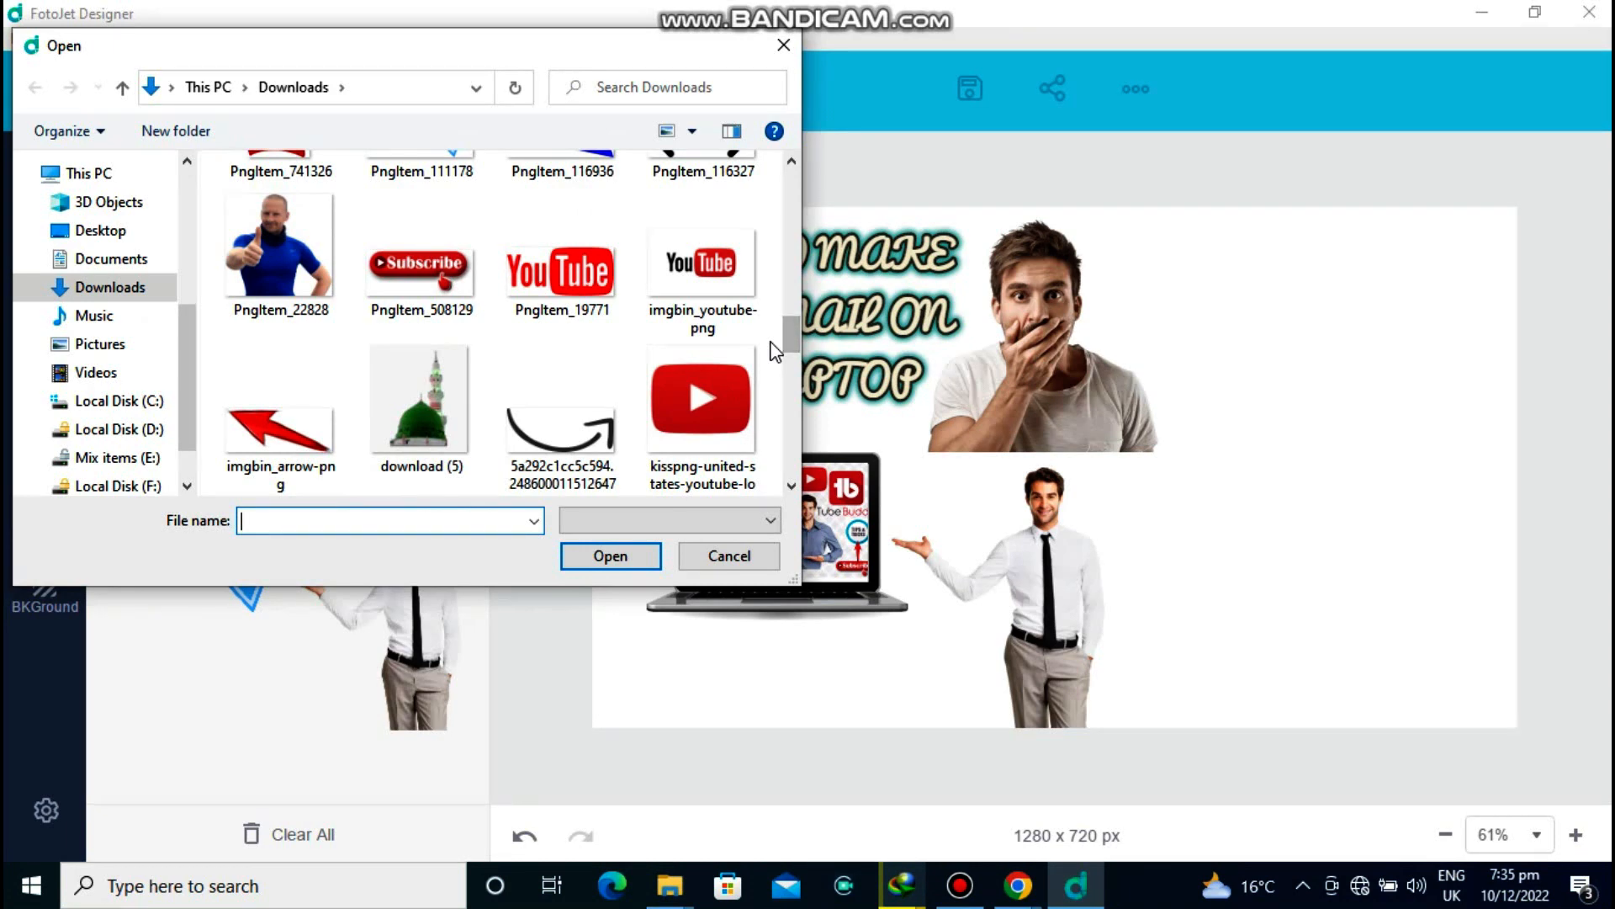
left_click(742, 302)
left_click(631, 559)
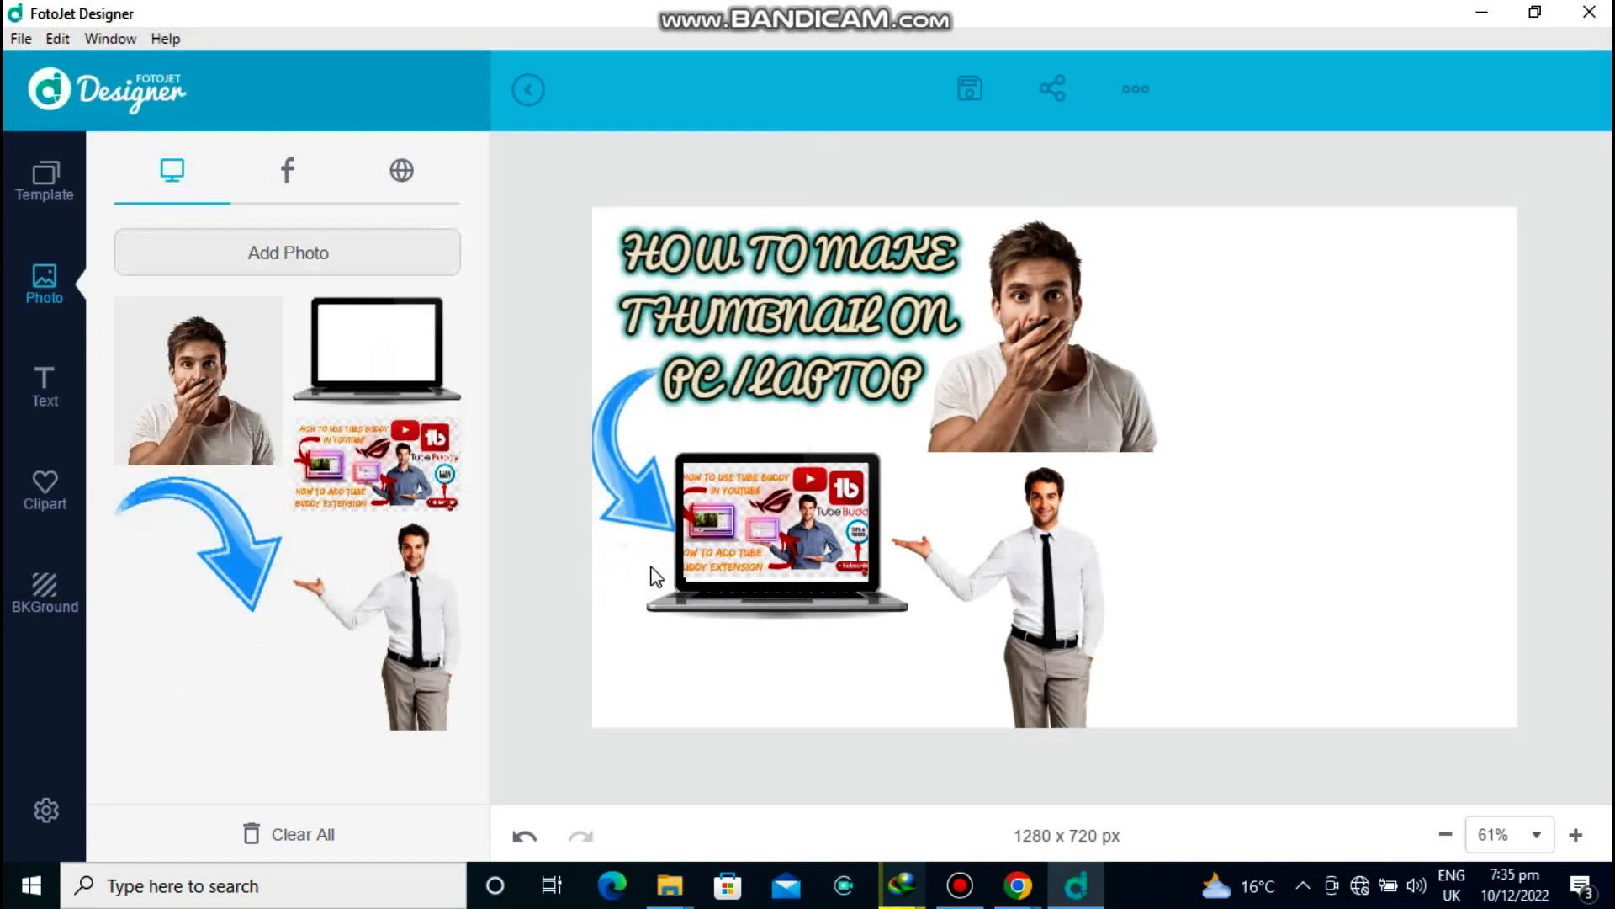
Add the YouTube logo to the canvas and place it centred below the laptop.
left_click(204, 695)
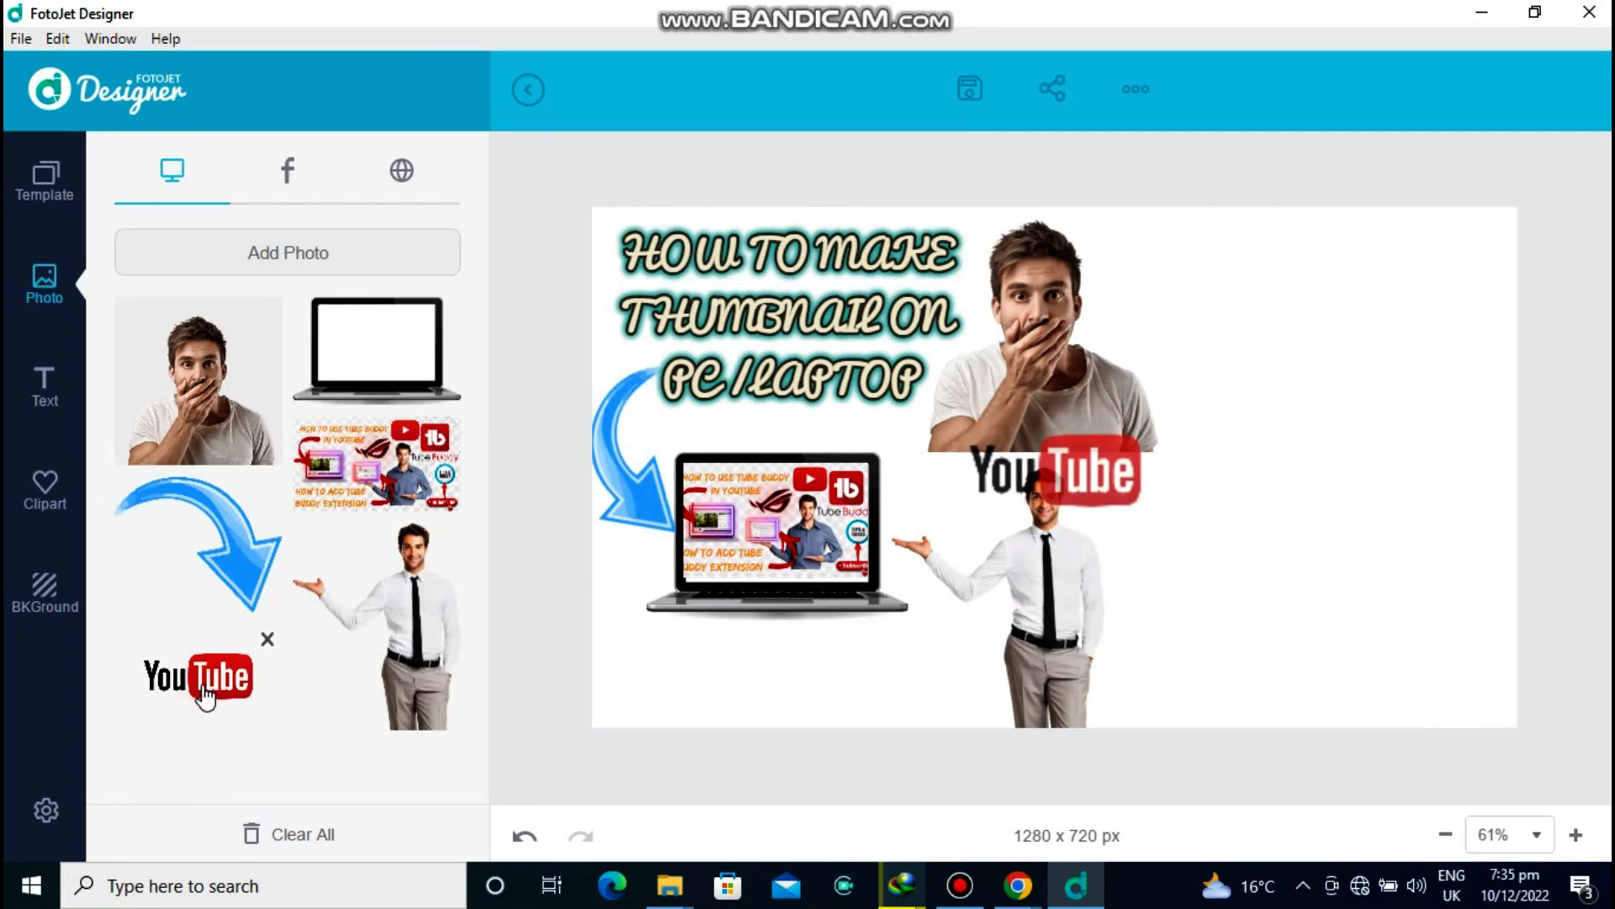
left_click_drag(1069, 468, 786, 669)
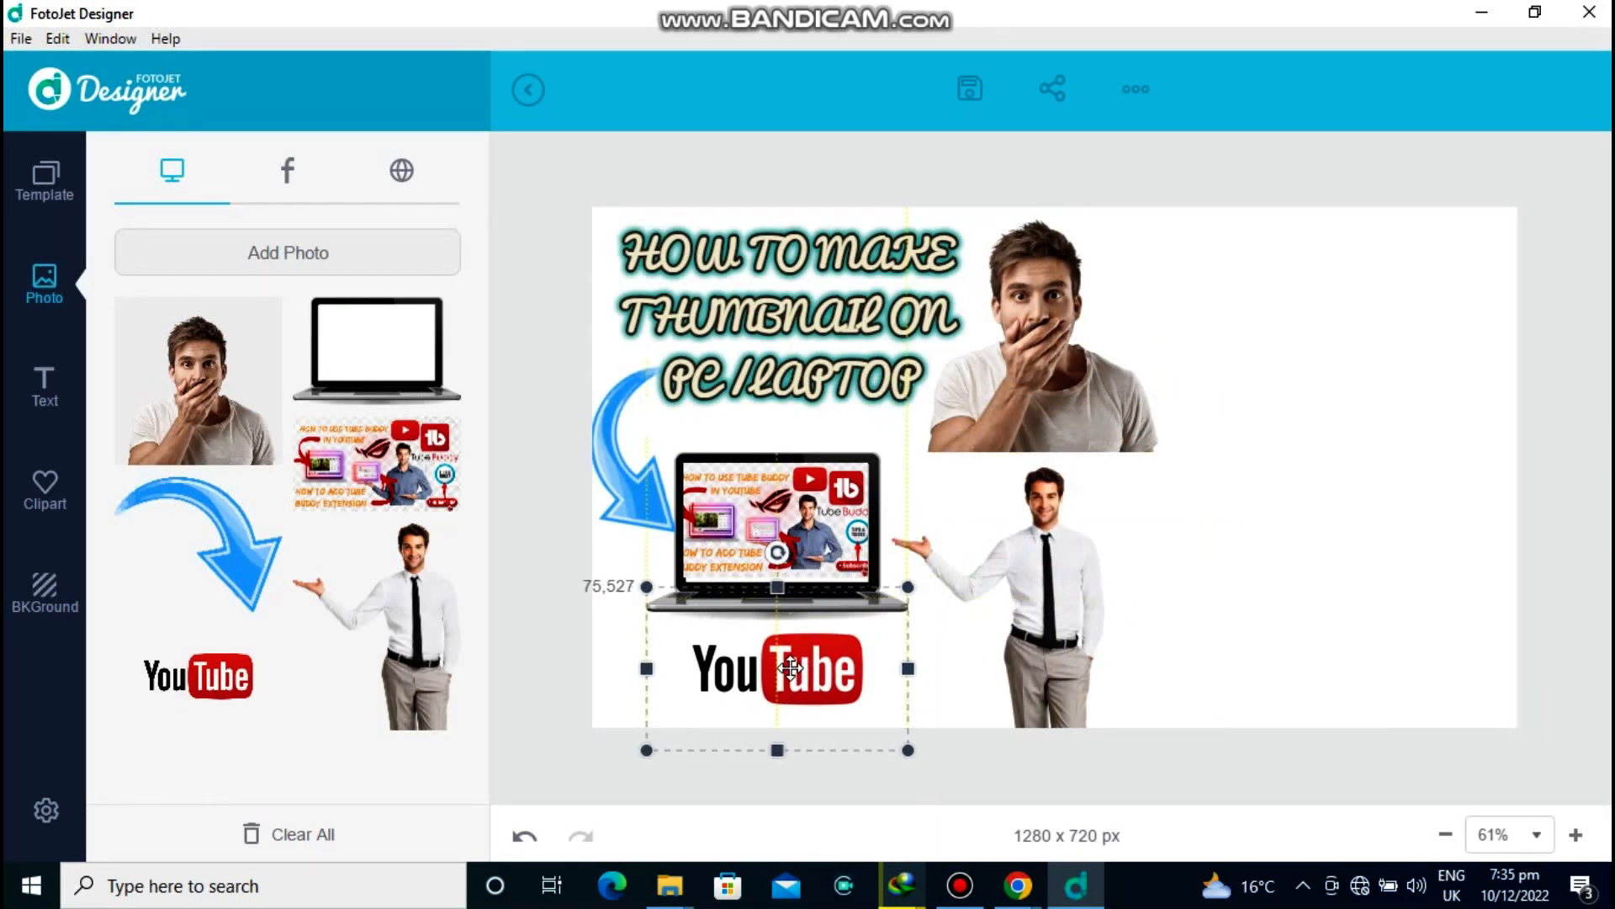
left_click(1277, 448)
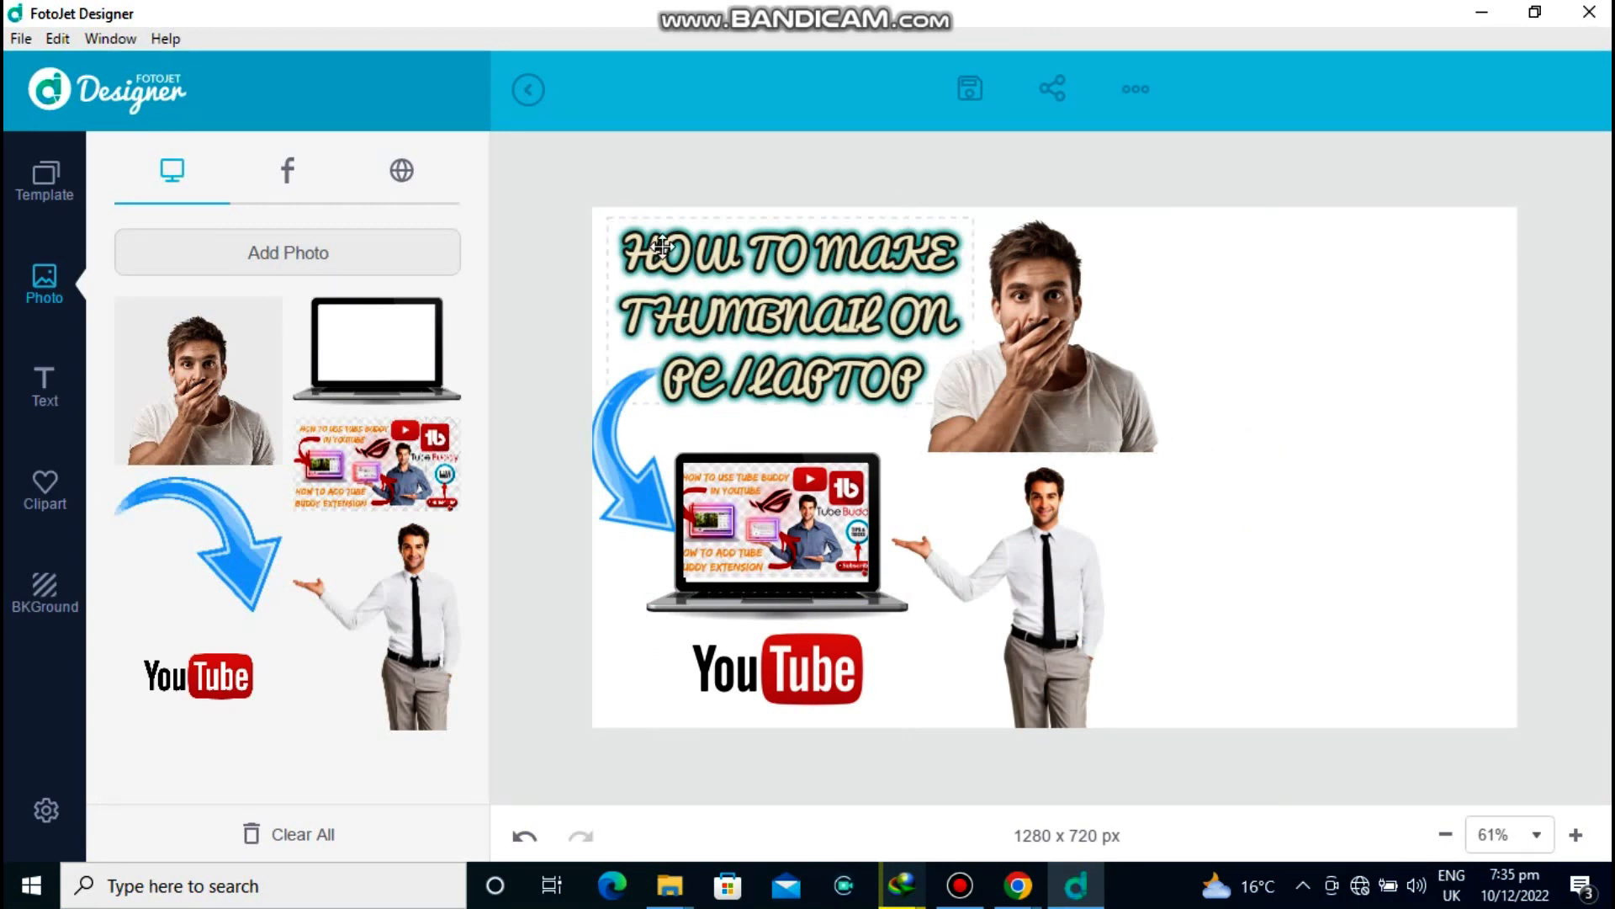
Import the round blue Tips & Tricks image download (1) from the Downloads folder.
left_click(339, 257)
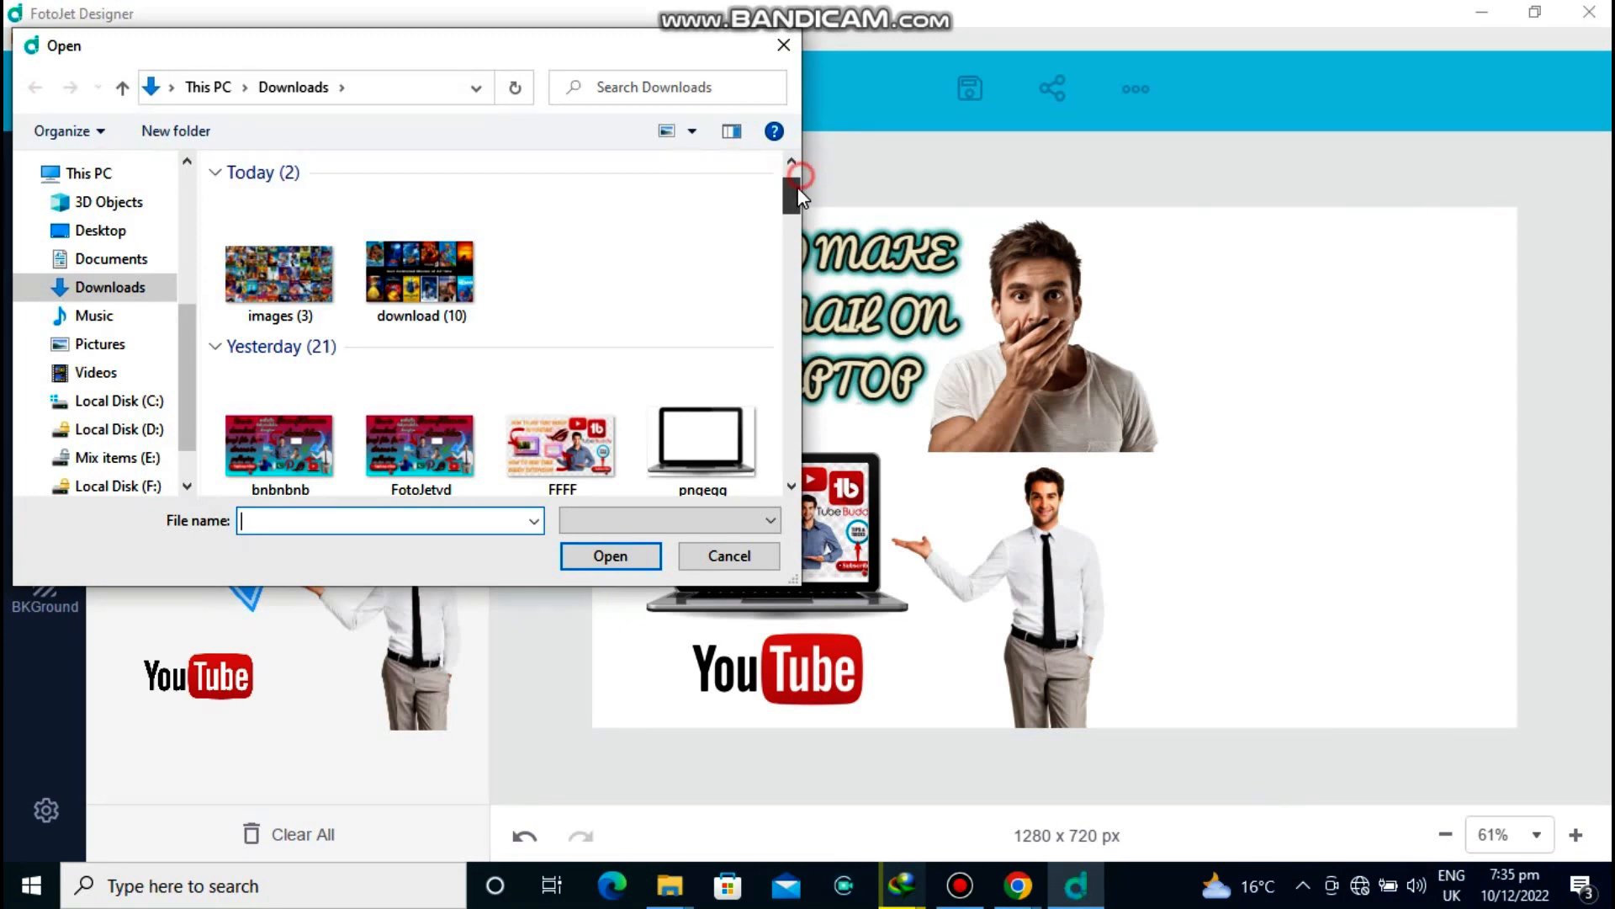
left_click_drag(797, 187, 779, 333)
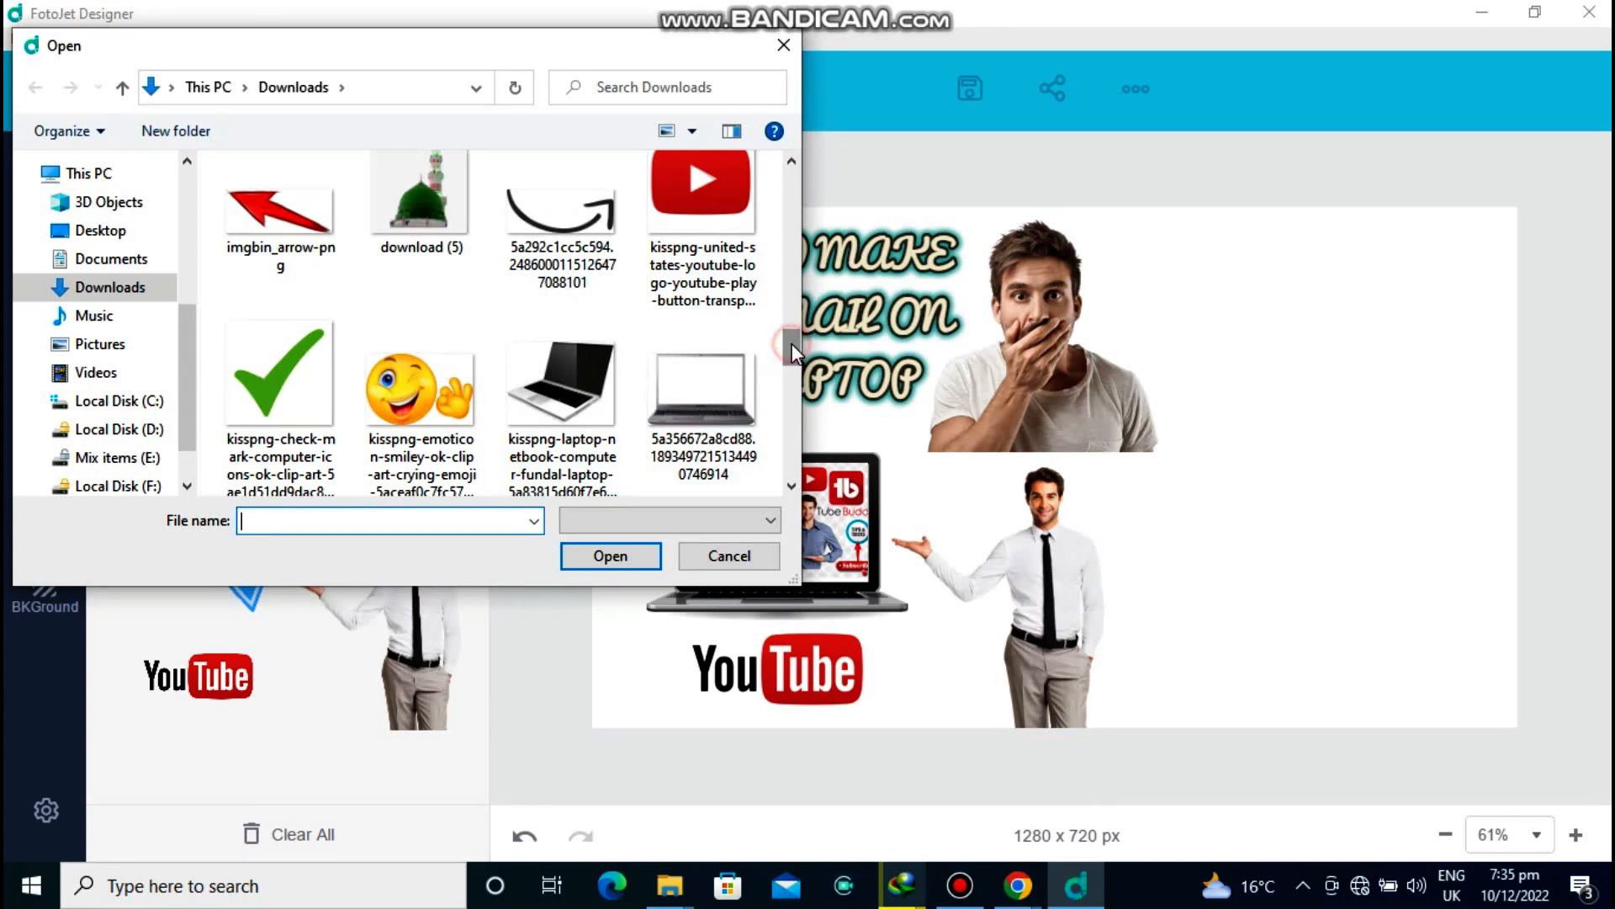
left_click_drag(791, 343, 786, 286)
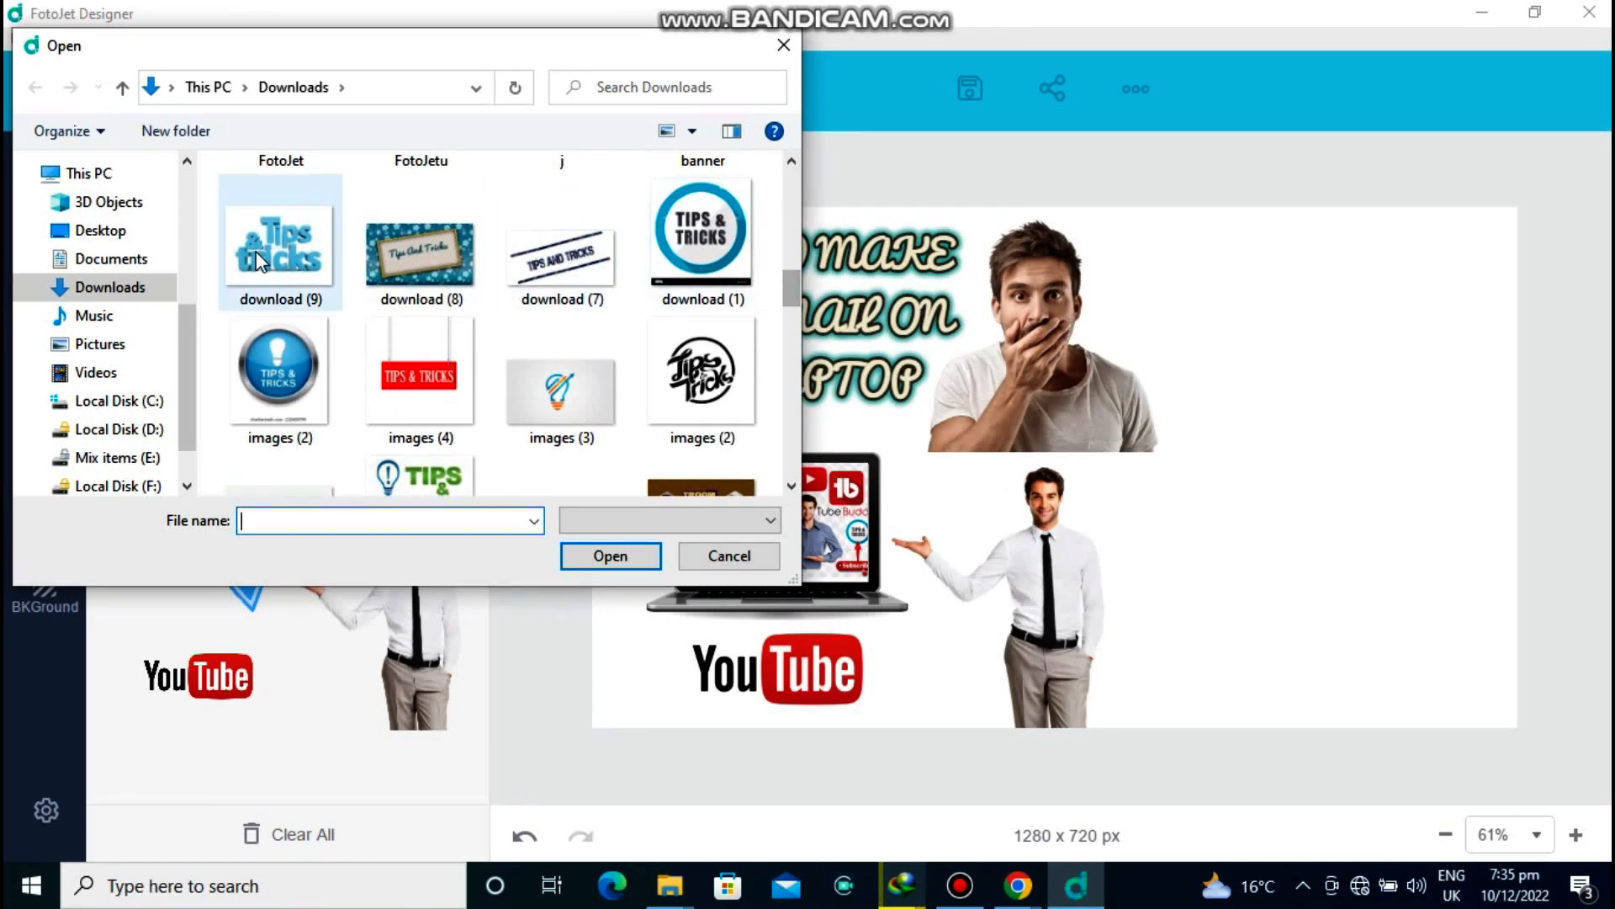
left_click(709, 227)
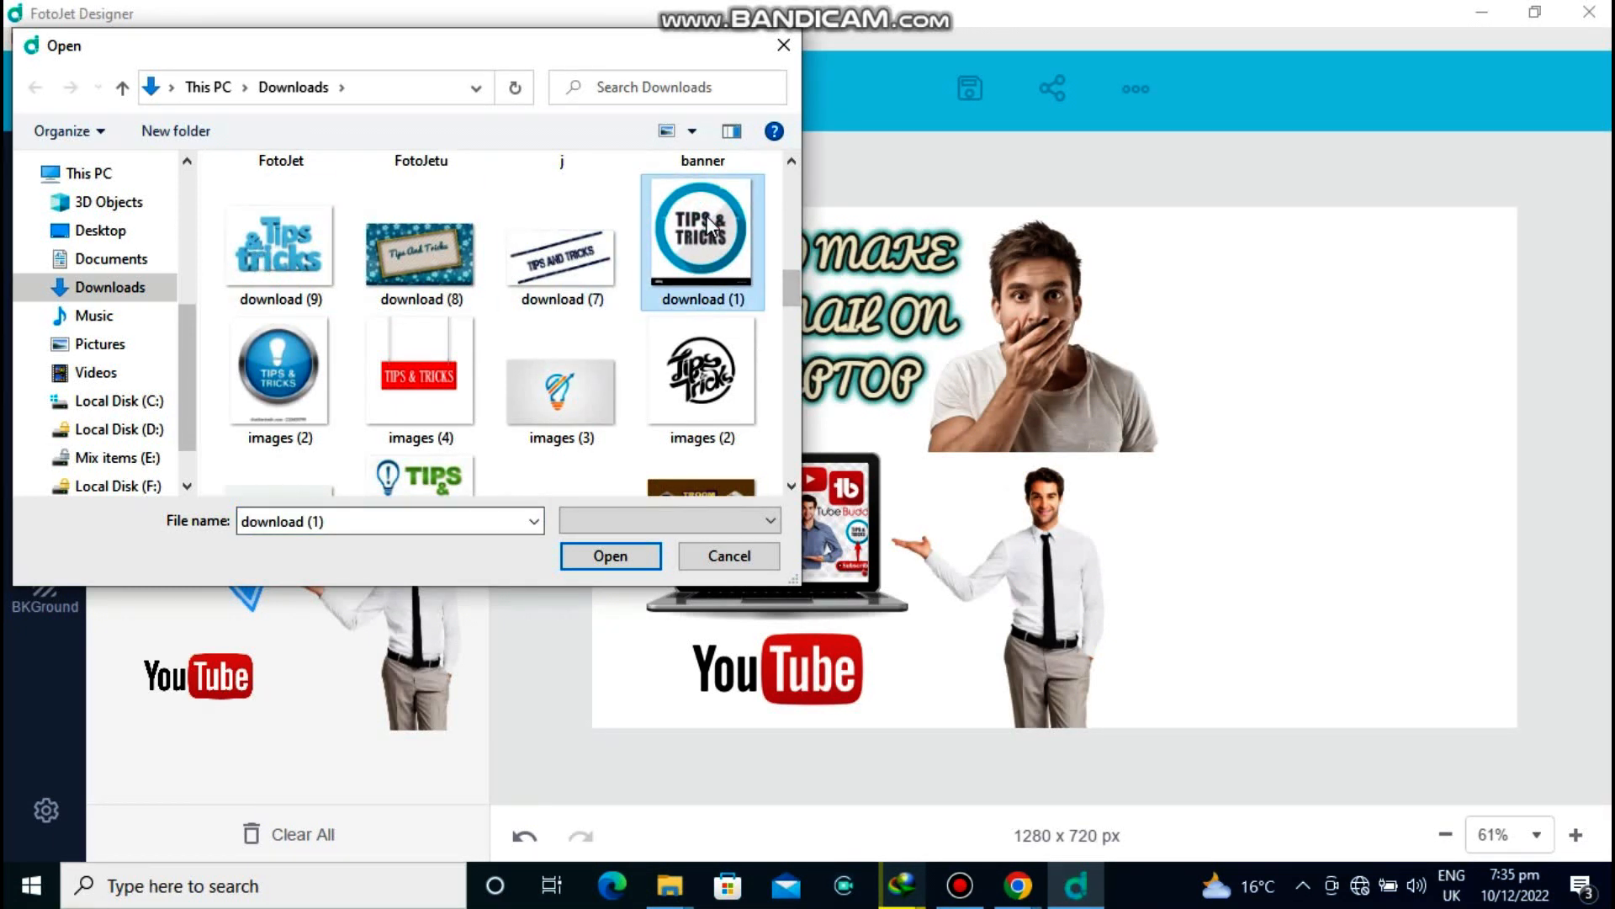
left_click(629, 562)
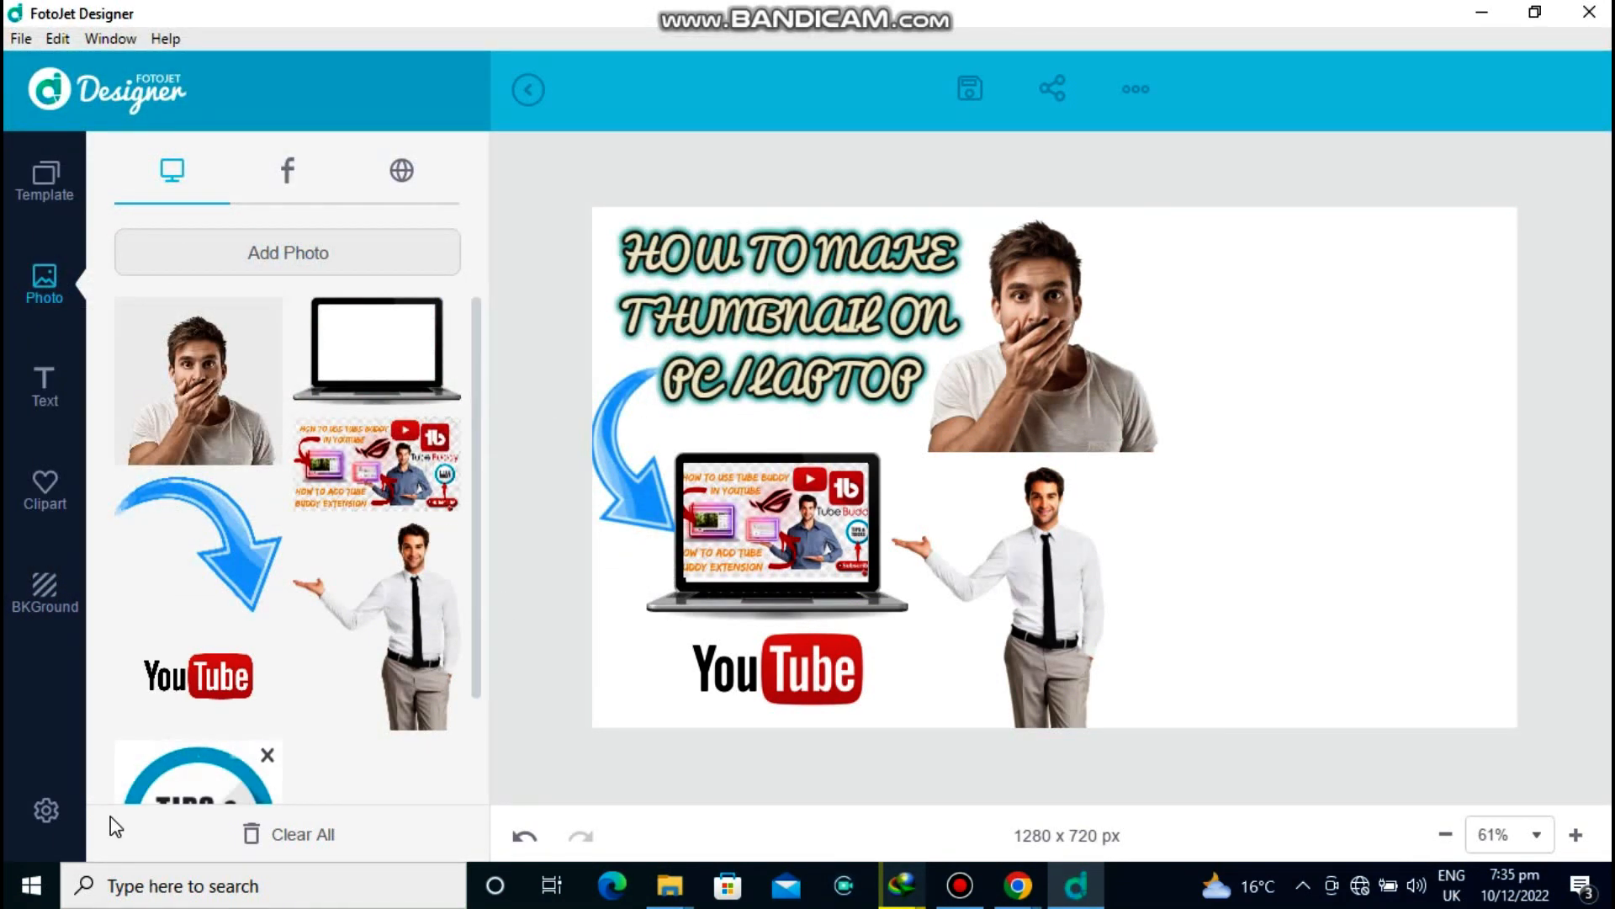
Add the Tips & Tricks image to the canvas and crop off the black strip along its lower edge.
left_click(216, 769)
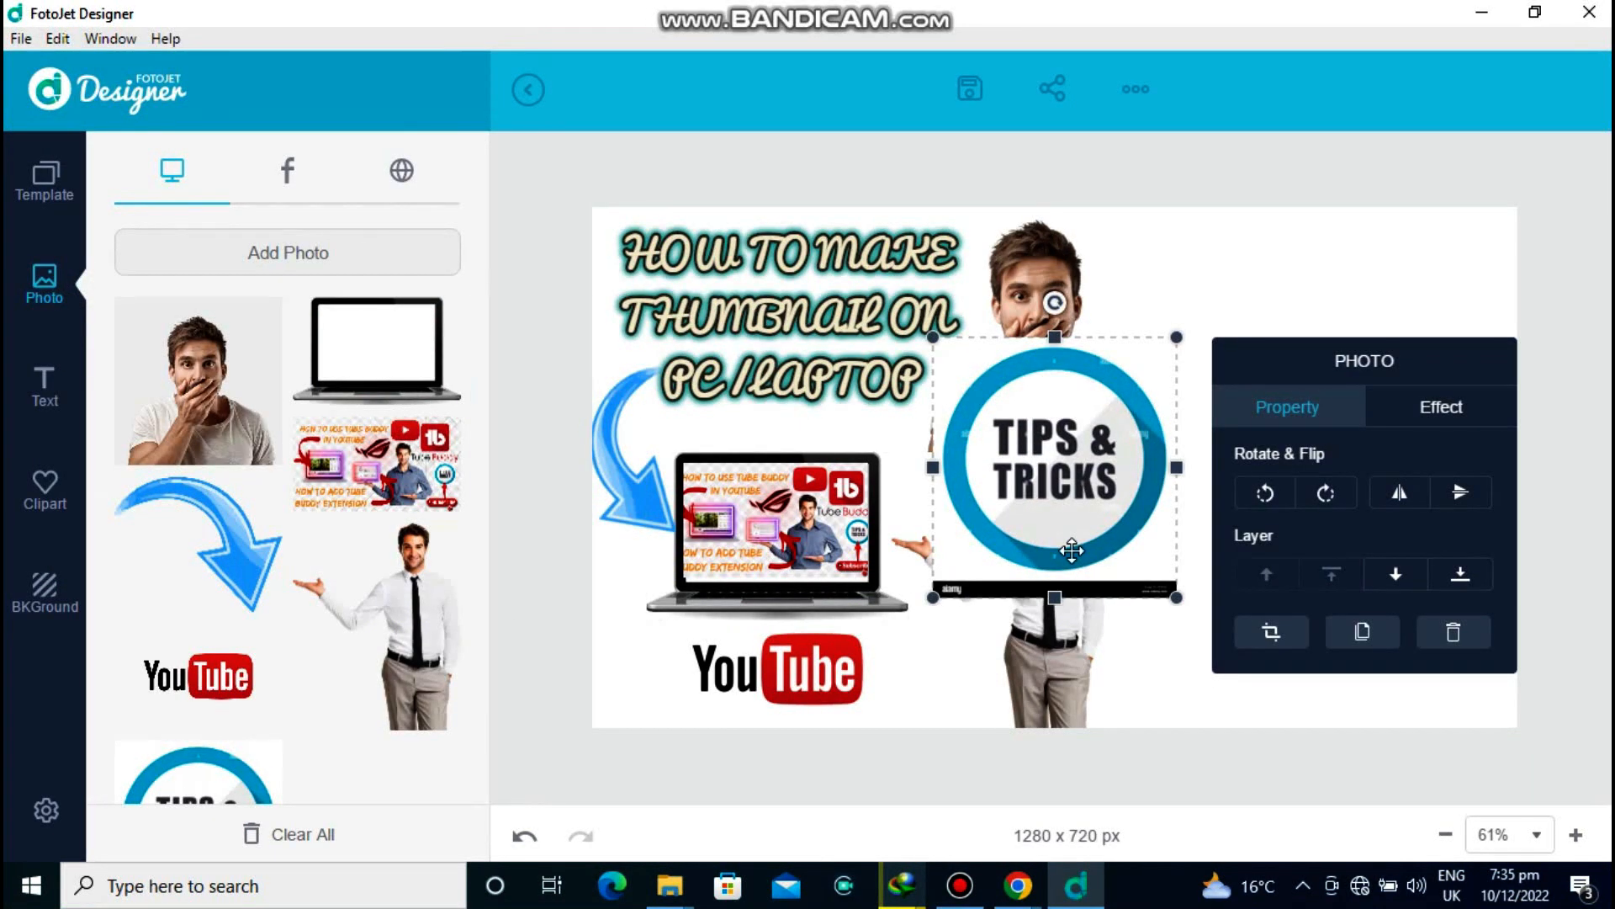
left_click(1272, 630)
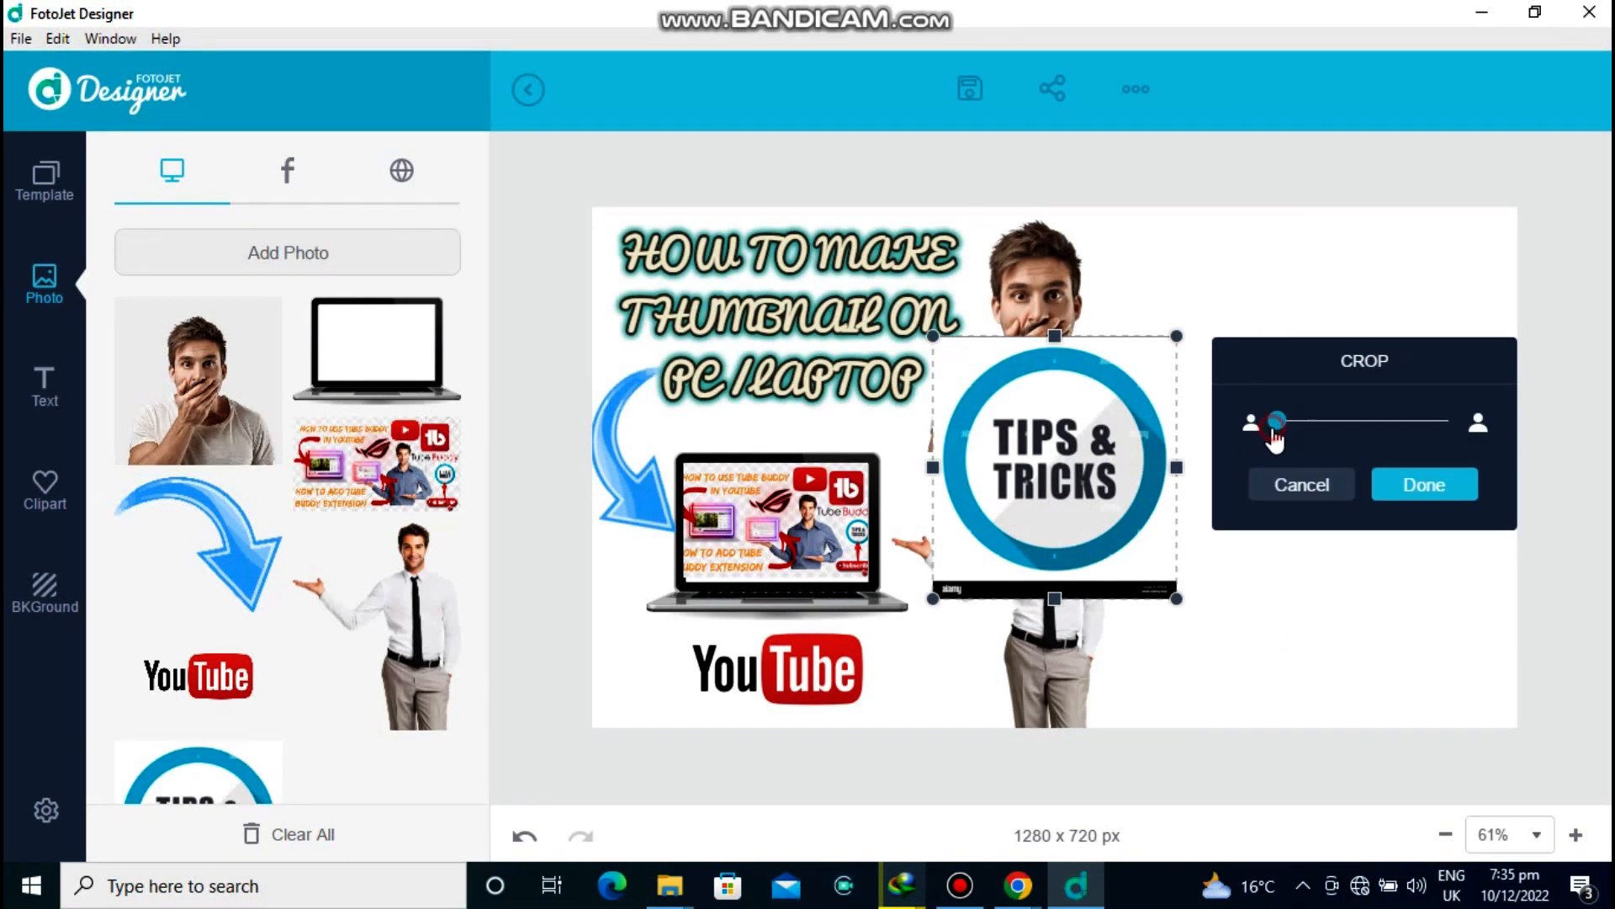
left_click_drag(1274, 438, 1283, 437)
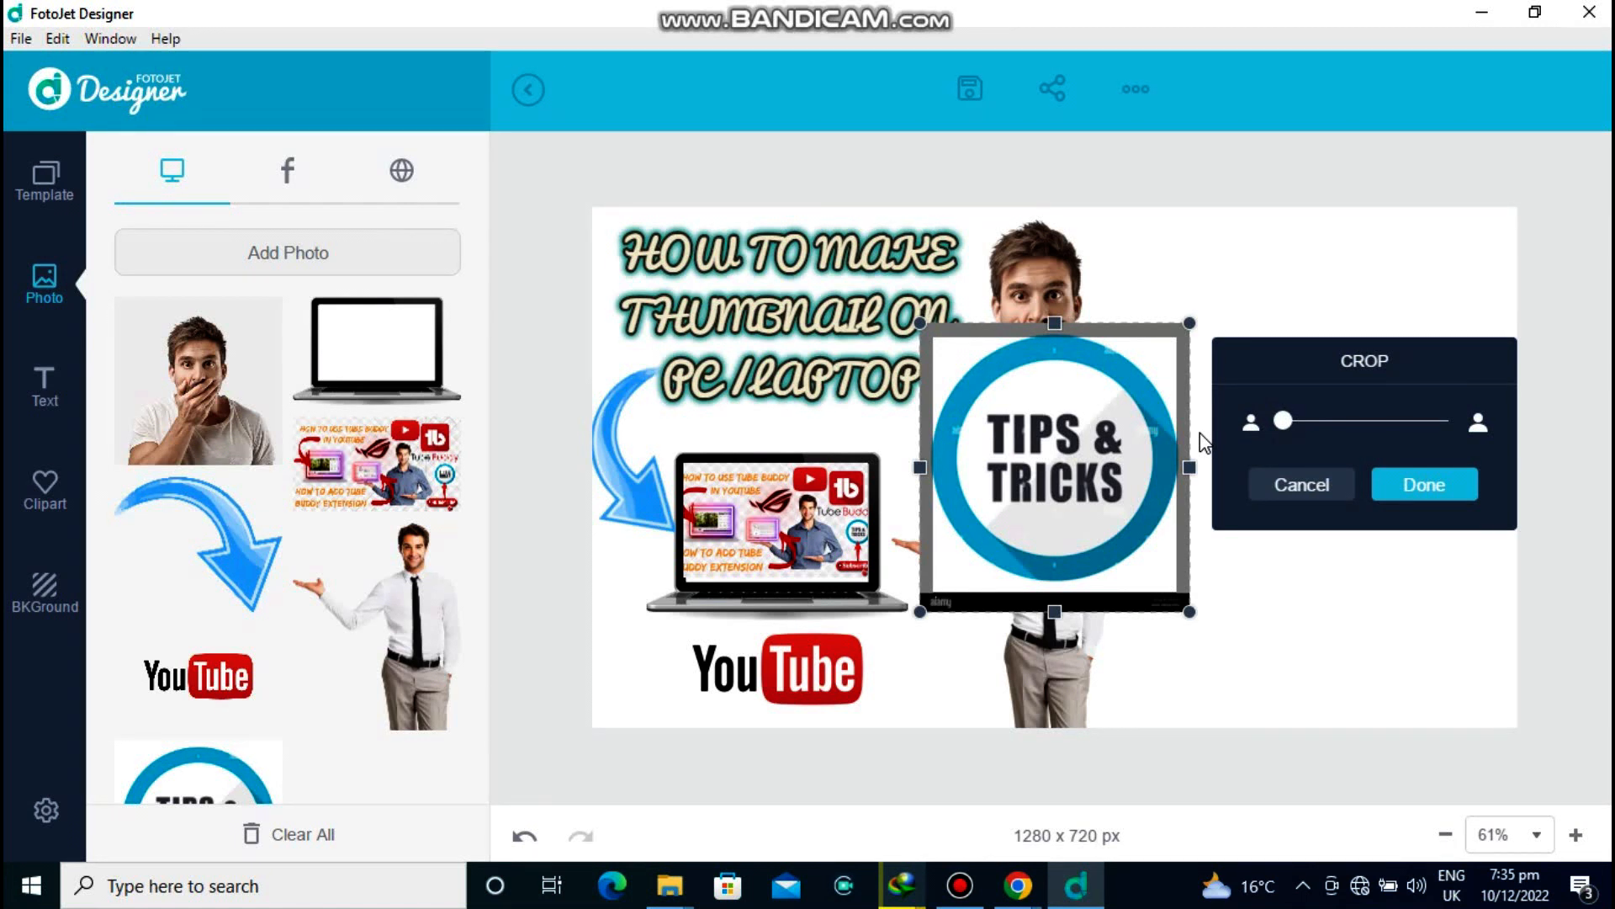
left_click_drag(1121, 439, 1121, 451)
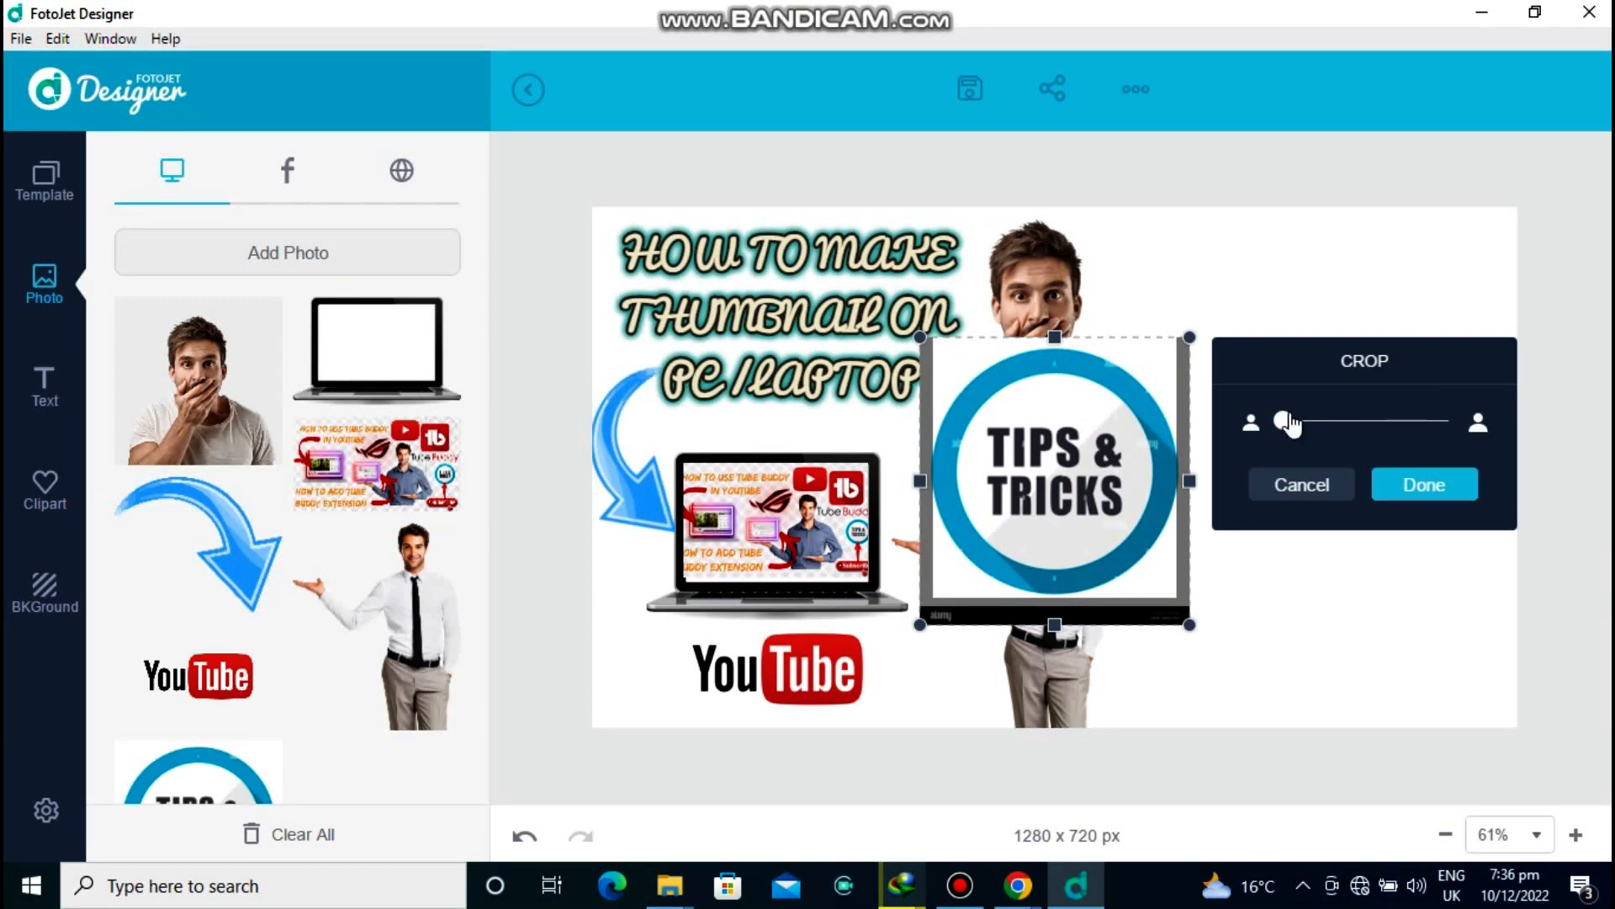
left_click_drag(1281, 422, 1280, 421)
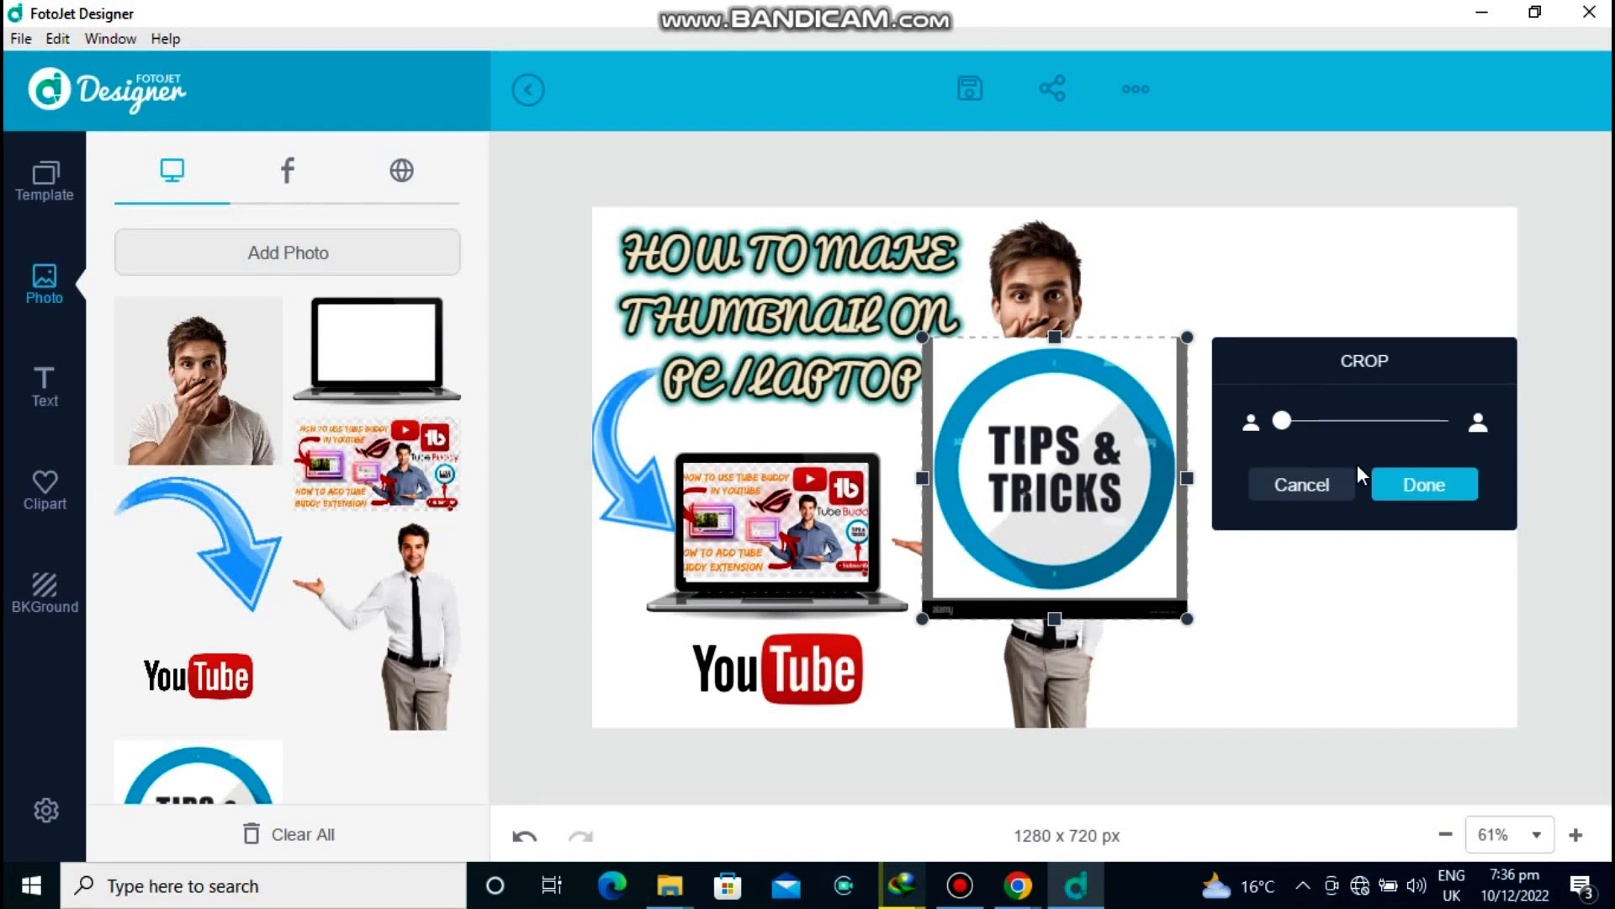
left_click(1398, 485)
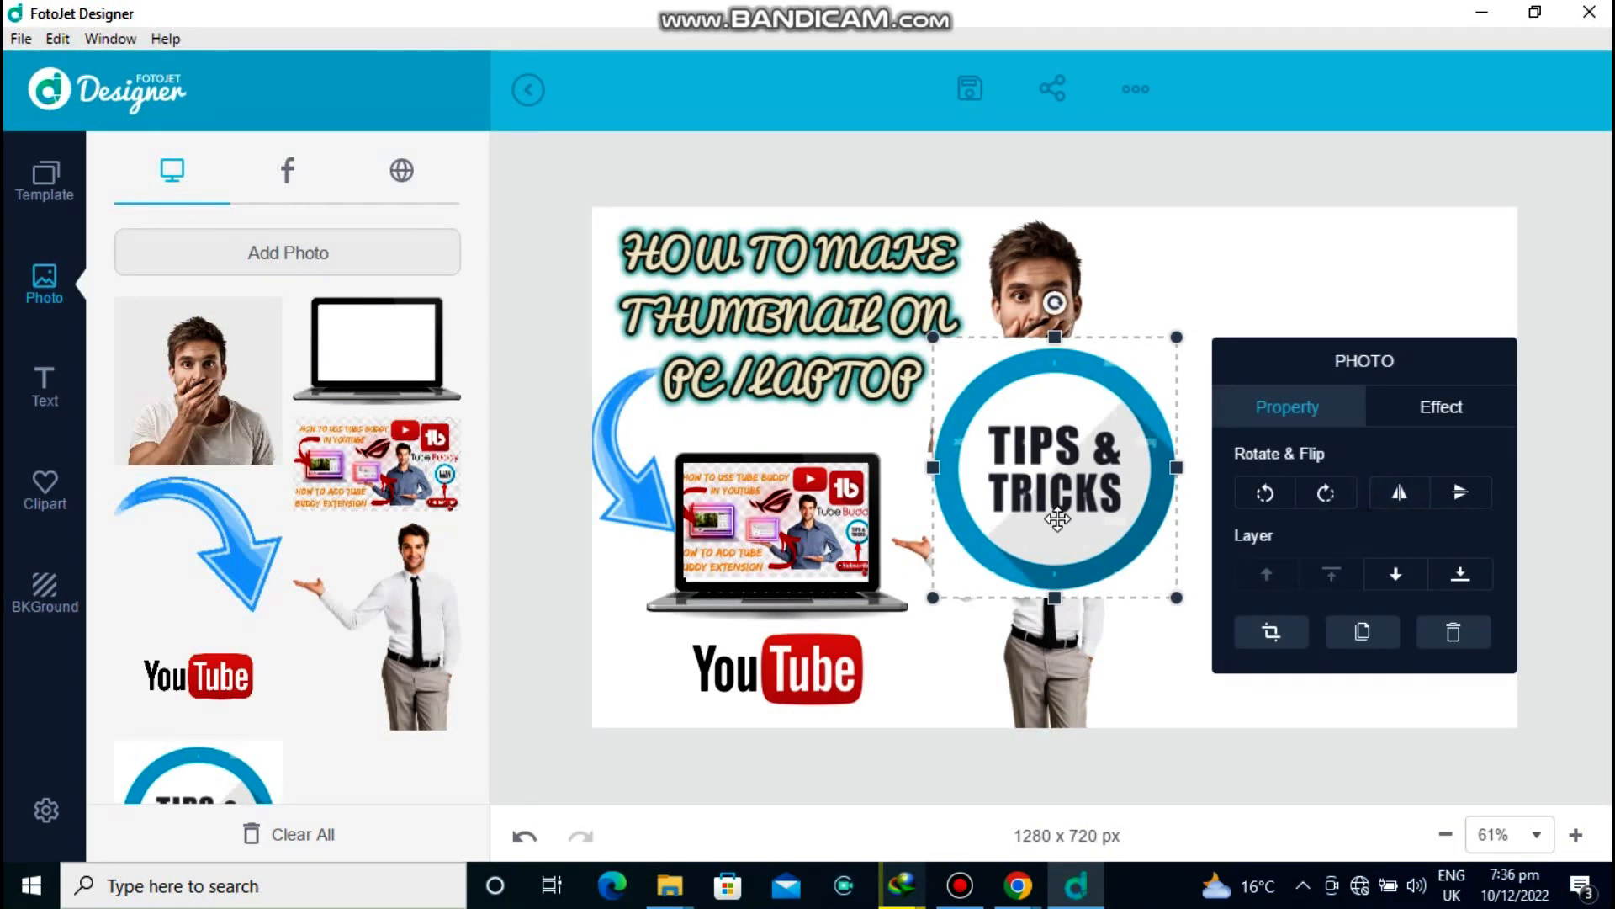
Move the Tips & Tricks badge to the canvas's upper-right corner and shrink it, leaving a small margin to the edges.
left_click_drag(1050, 521, 1368, 402)
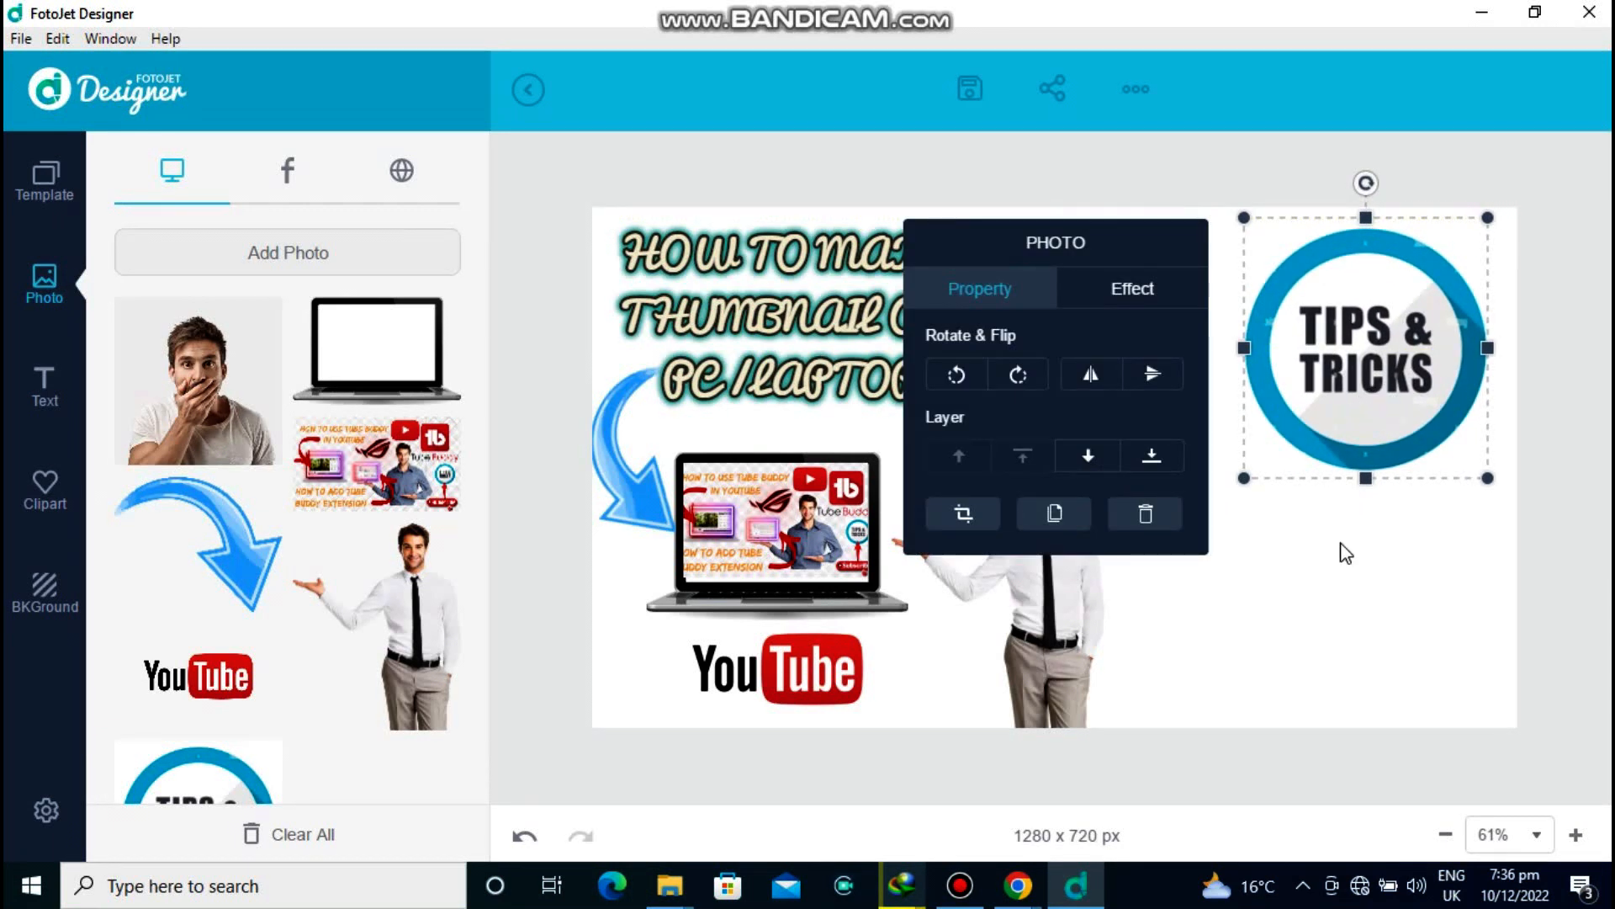
left_click(1343, 558)
left_click(1359, 418)
left_click_drag(1245, 485, 1309, 410)
left_click(1397, 533)
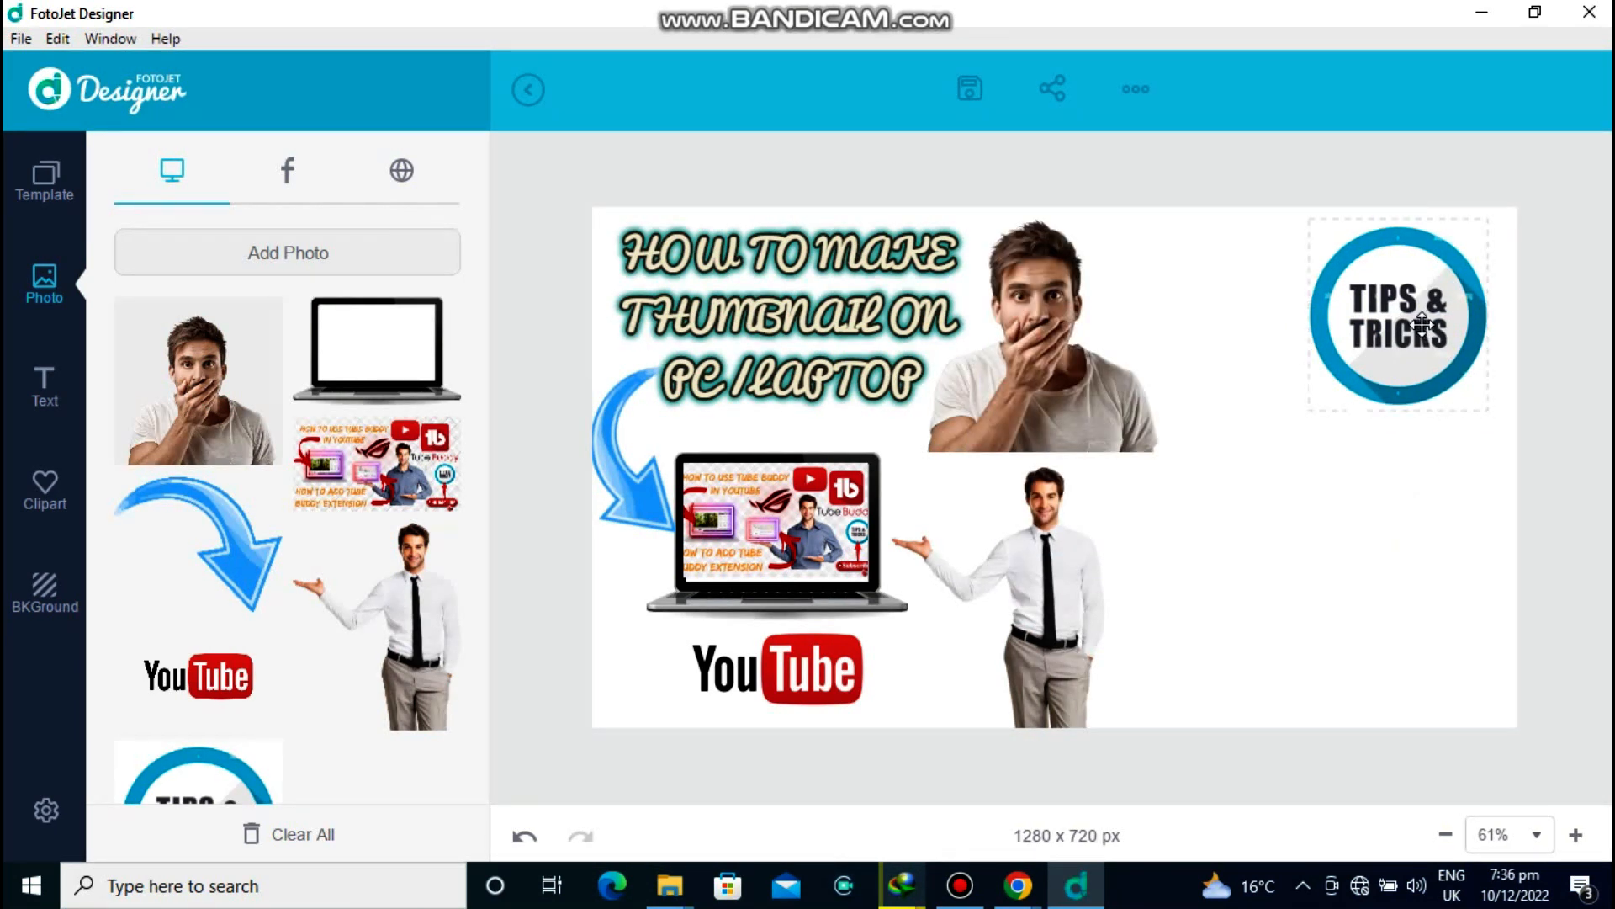
mouse_move(1421, 324)
left_mouse_down()
mouse_move(1347, 350)
mouse_move(1401, 341)
left_mouse_up()
left_click(1353, 641)
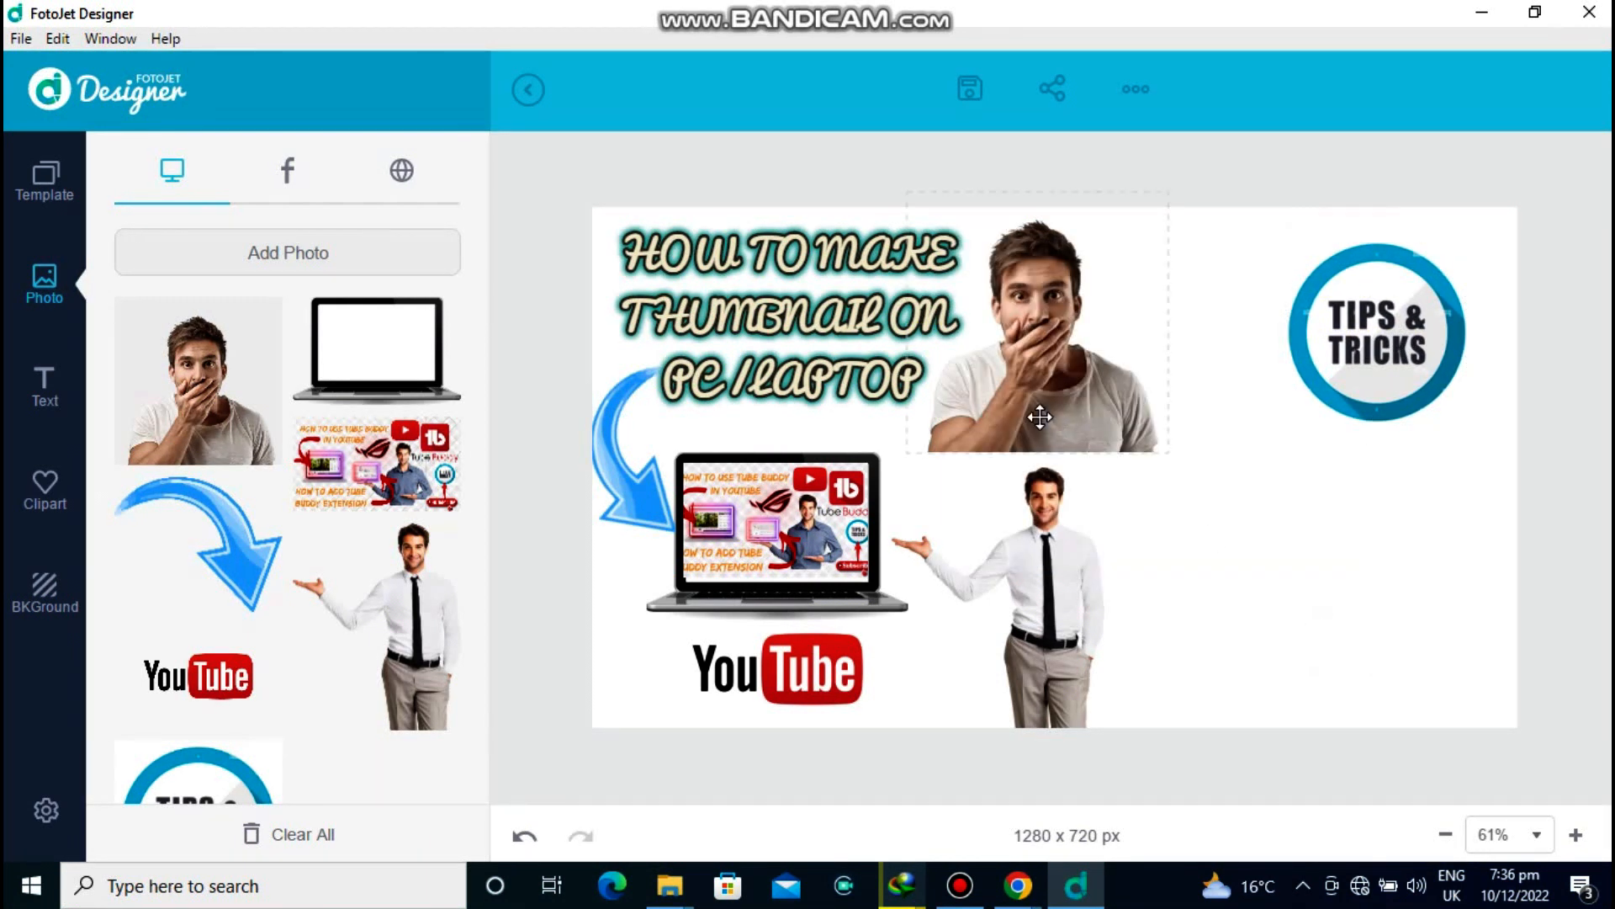
Shift the man covering his mouth toward the Tips & Tricks badge and enlarge the title text to fill the freed space.
left_click_drag(1041, 408, 1143, 407)
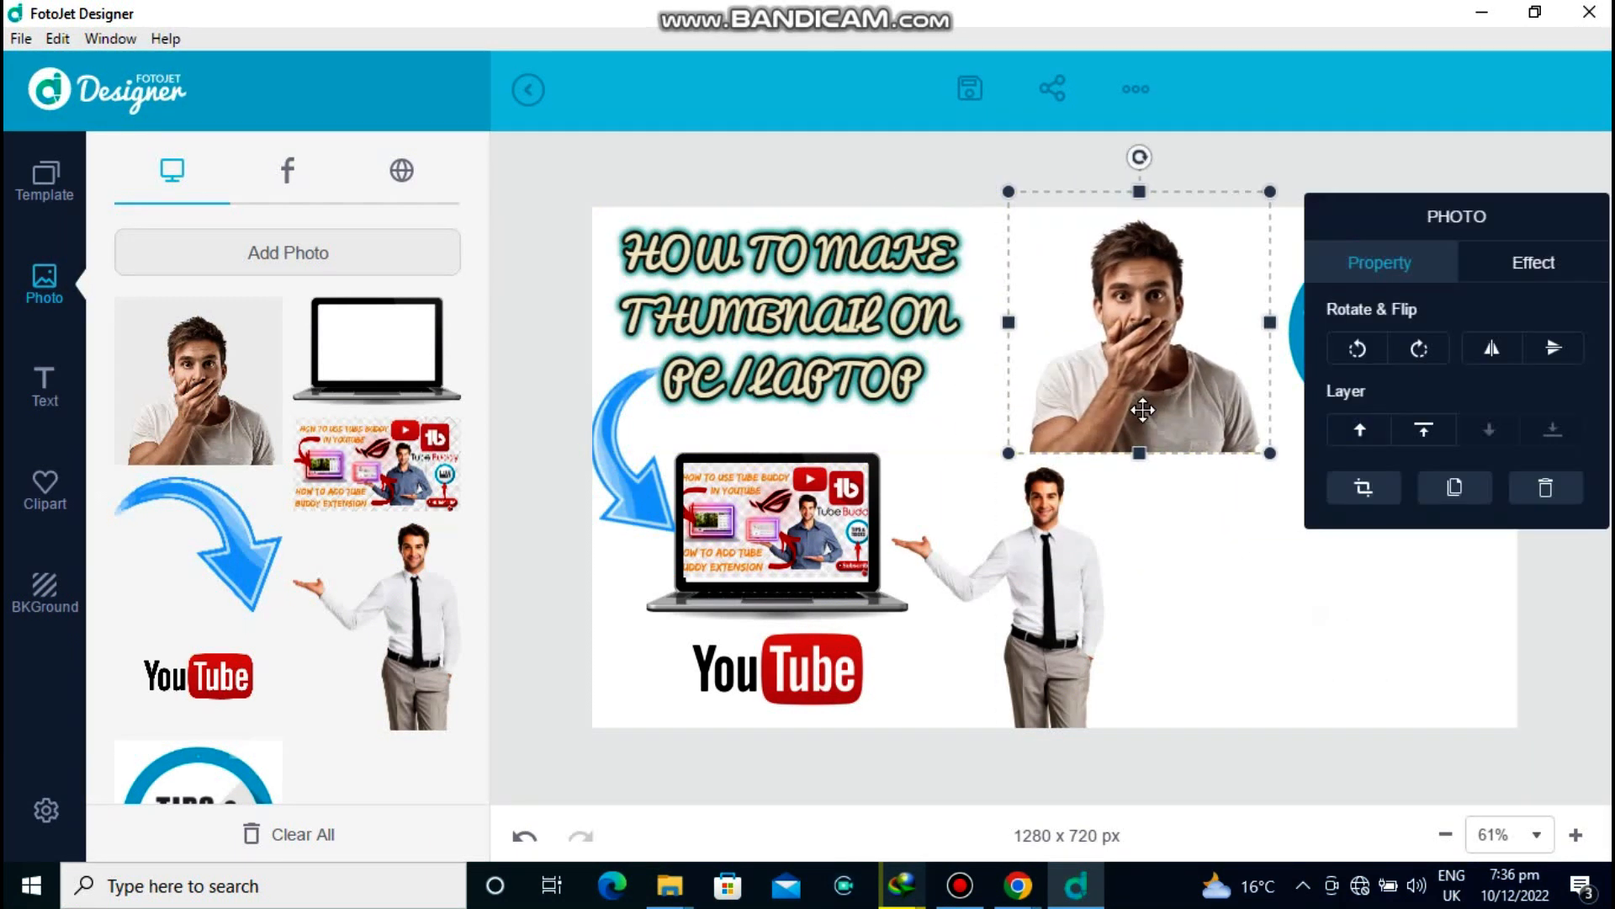
left_click(768, 371)
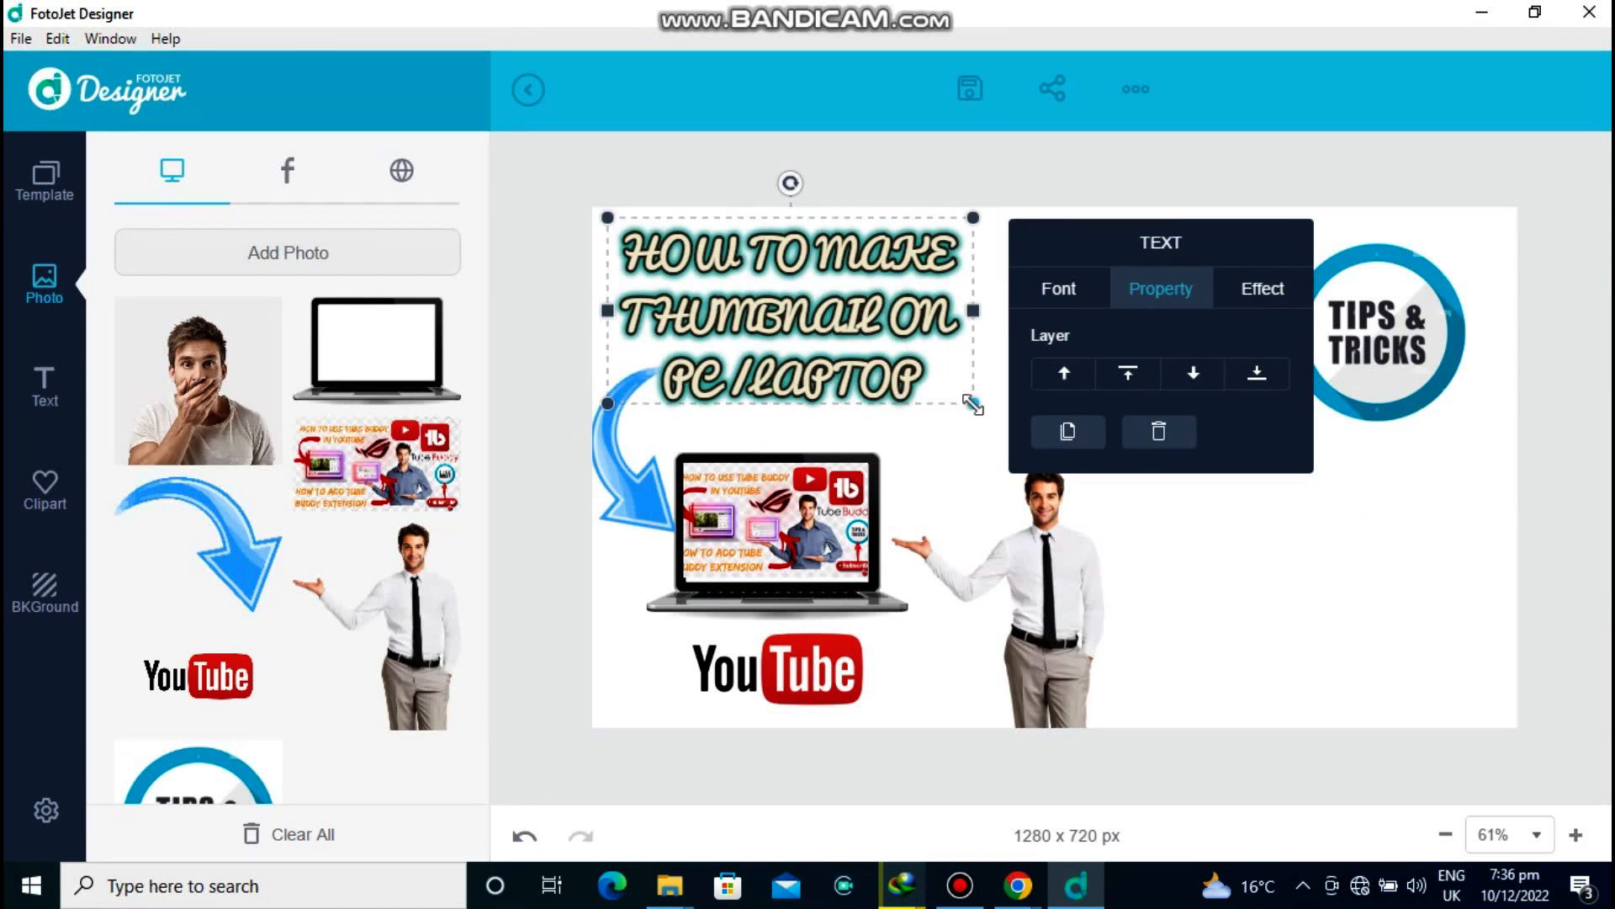
left_click_drag(973, 405, 1042, 458)
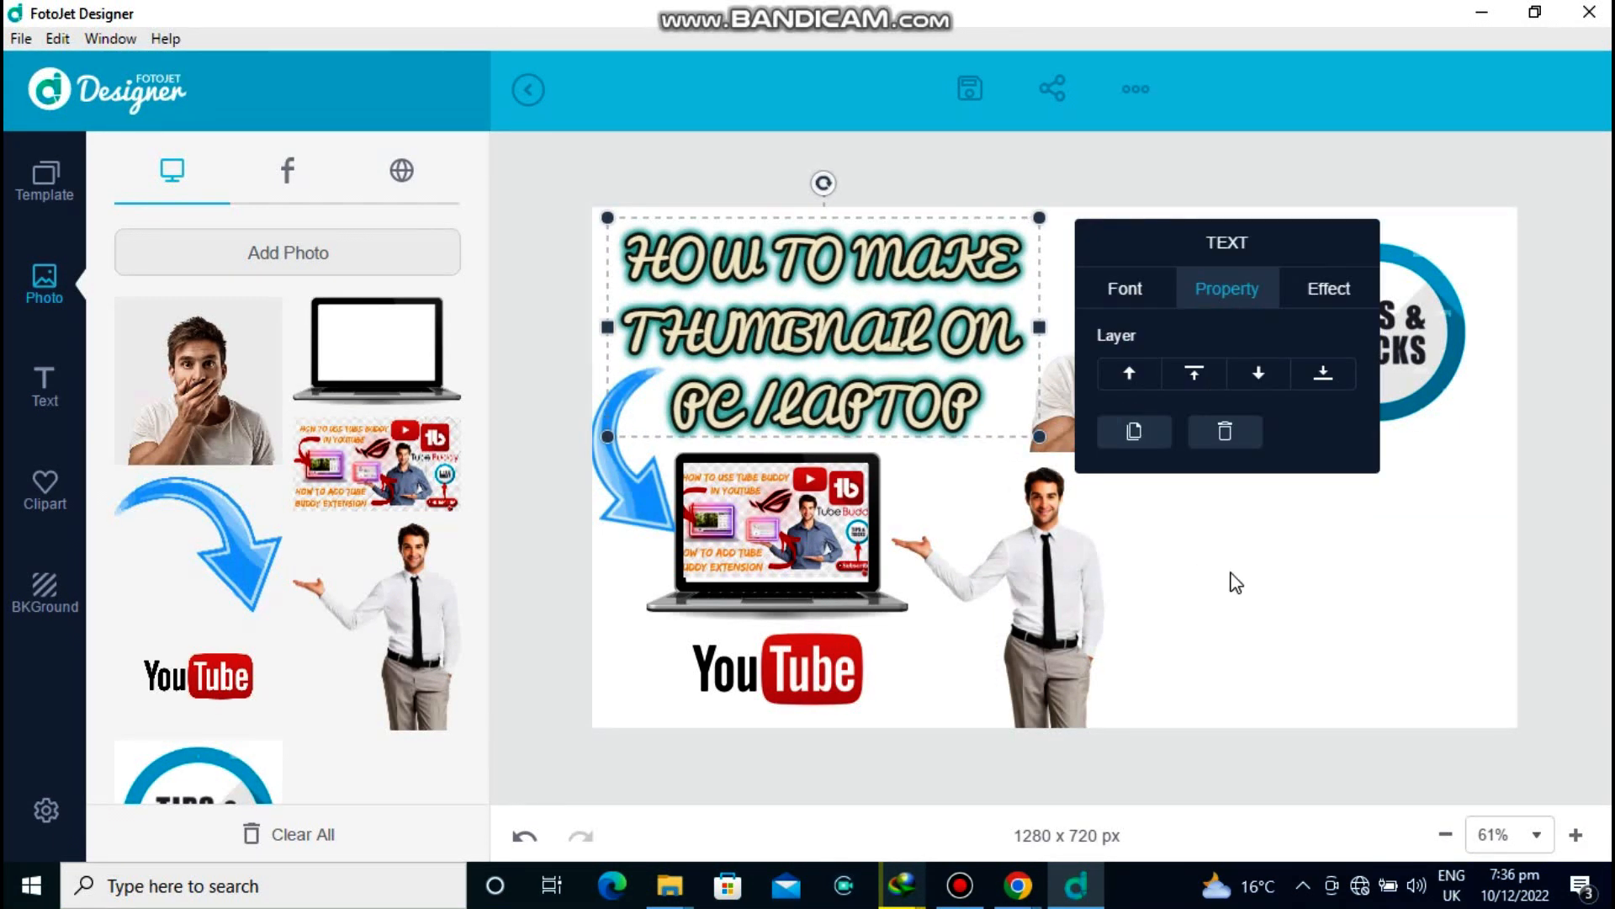
left_click(1253, 601)
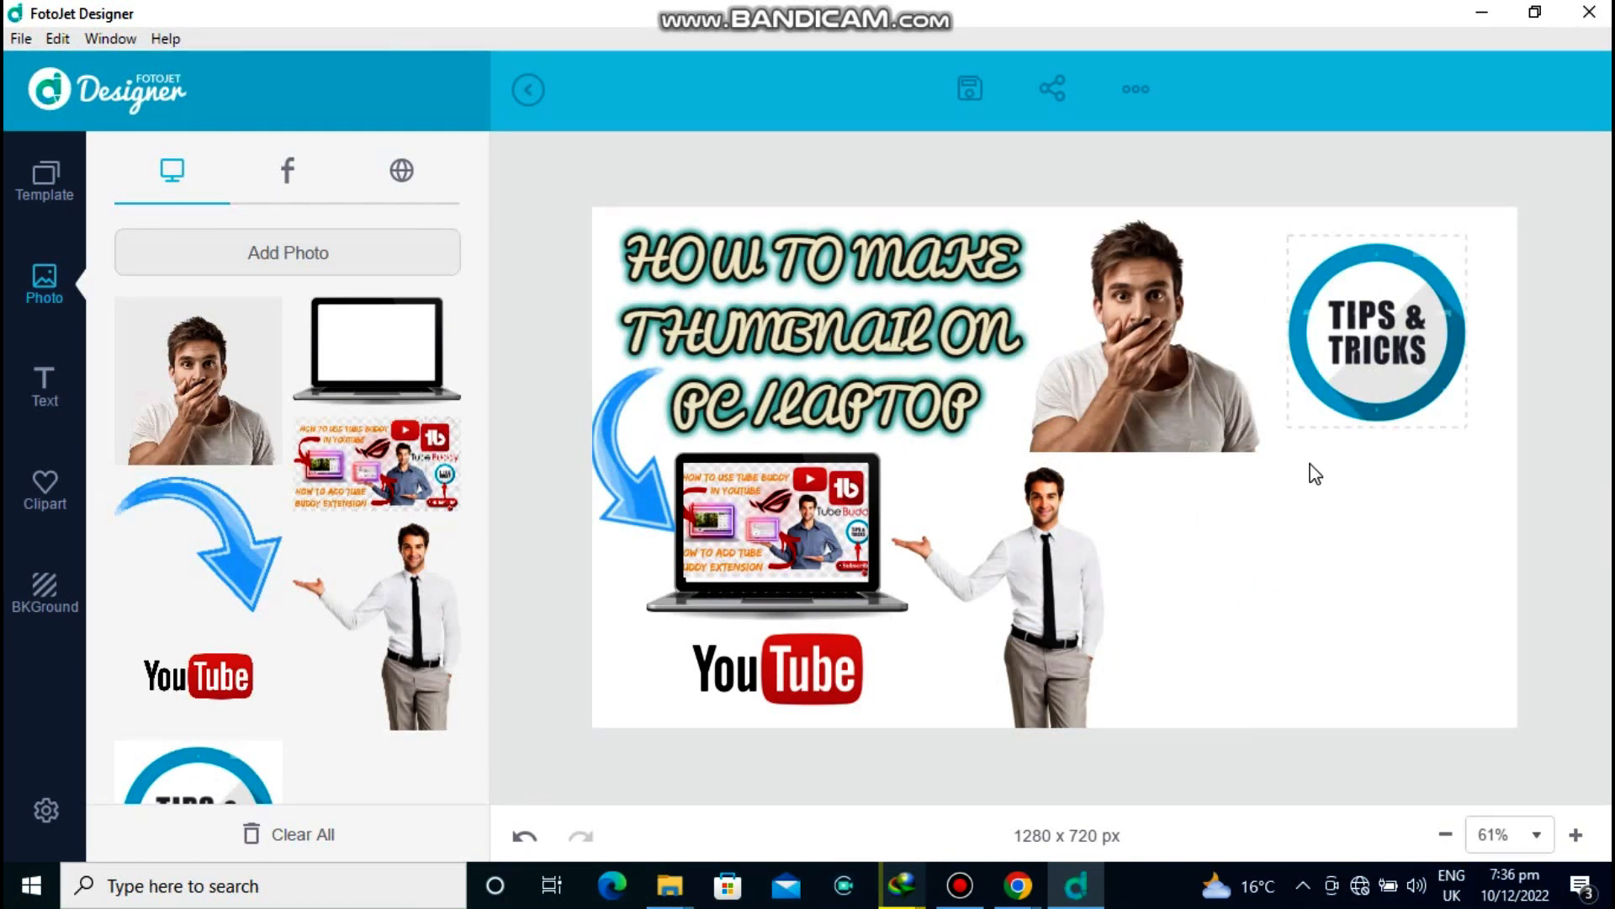
Import the Subscribe button PngItem_508129 and the red arrow imgbin_arrow-png together from the Downloads folder.
left_click(296, 268)
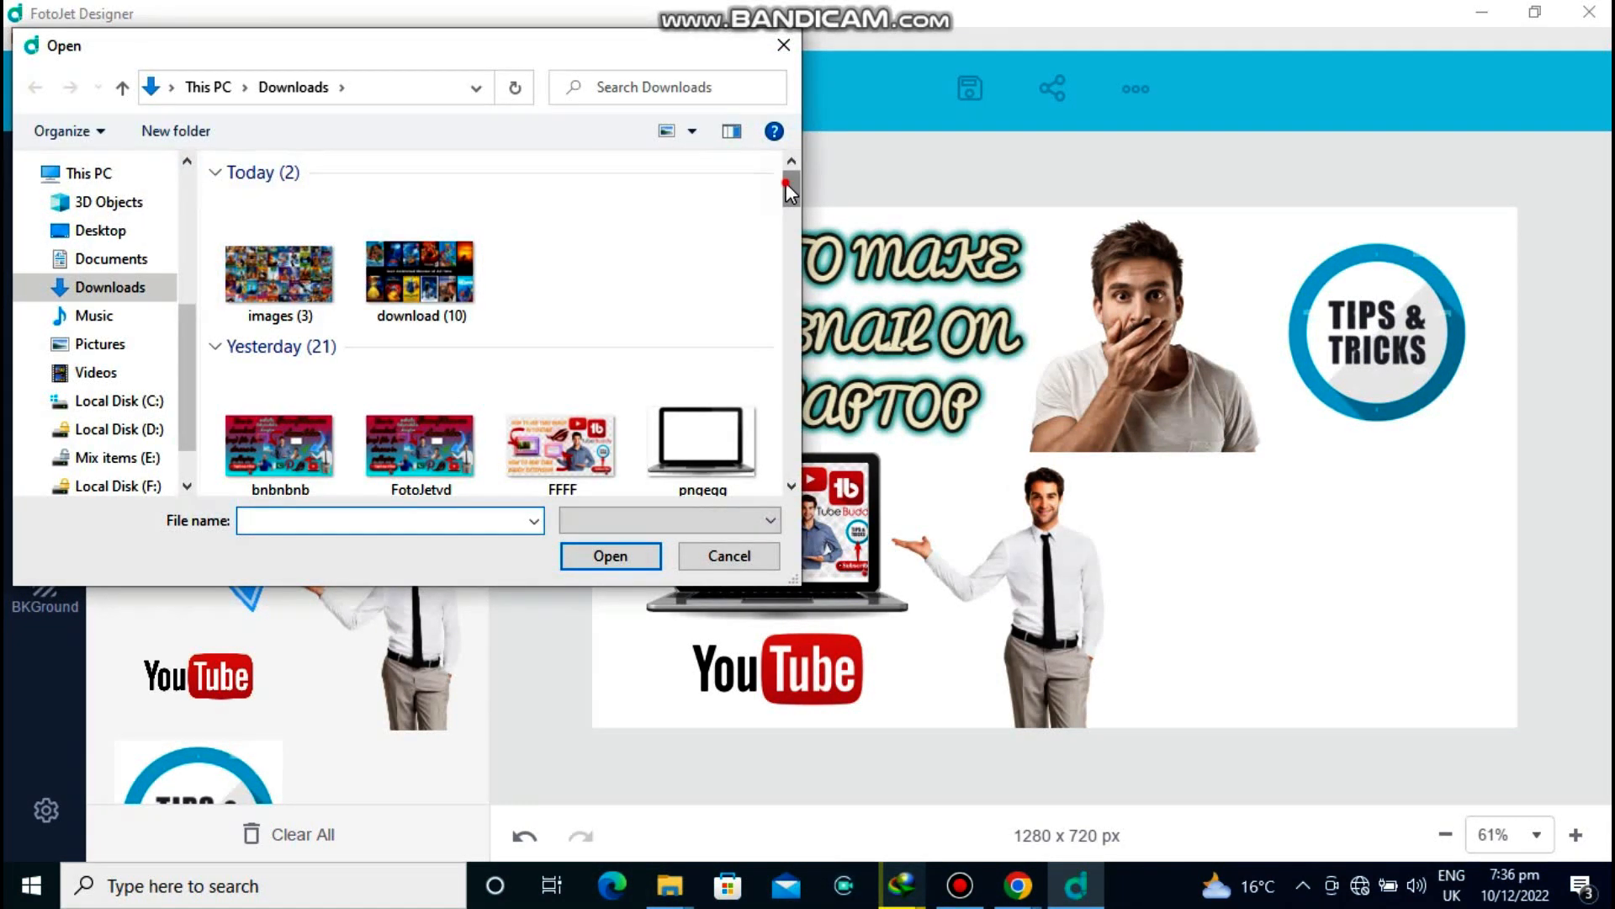
left_click_drag(786, 184, 780, 325)
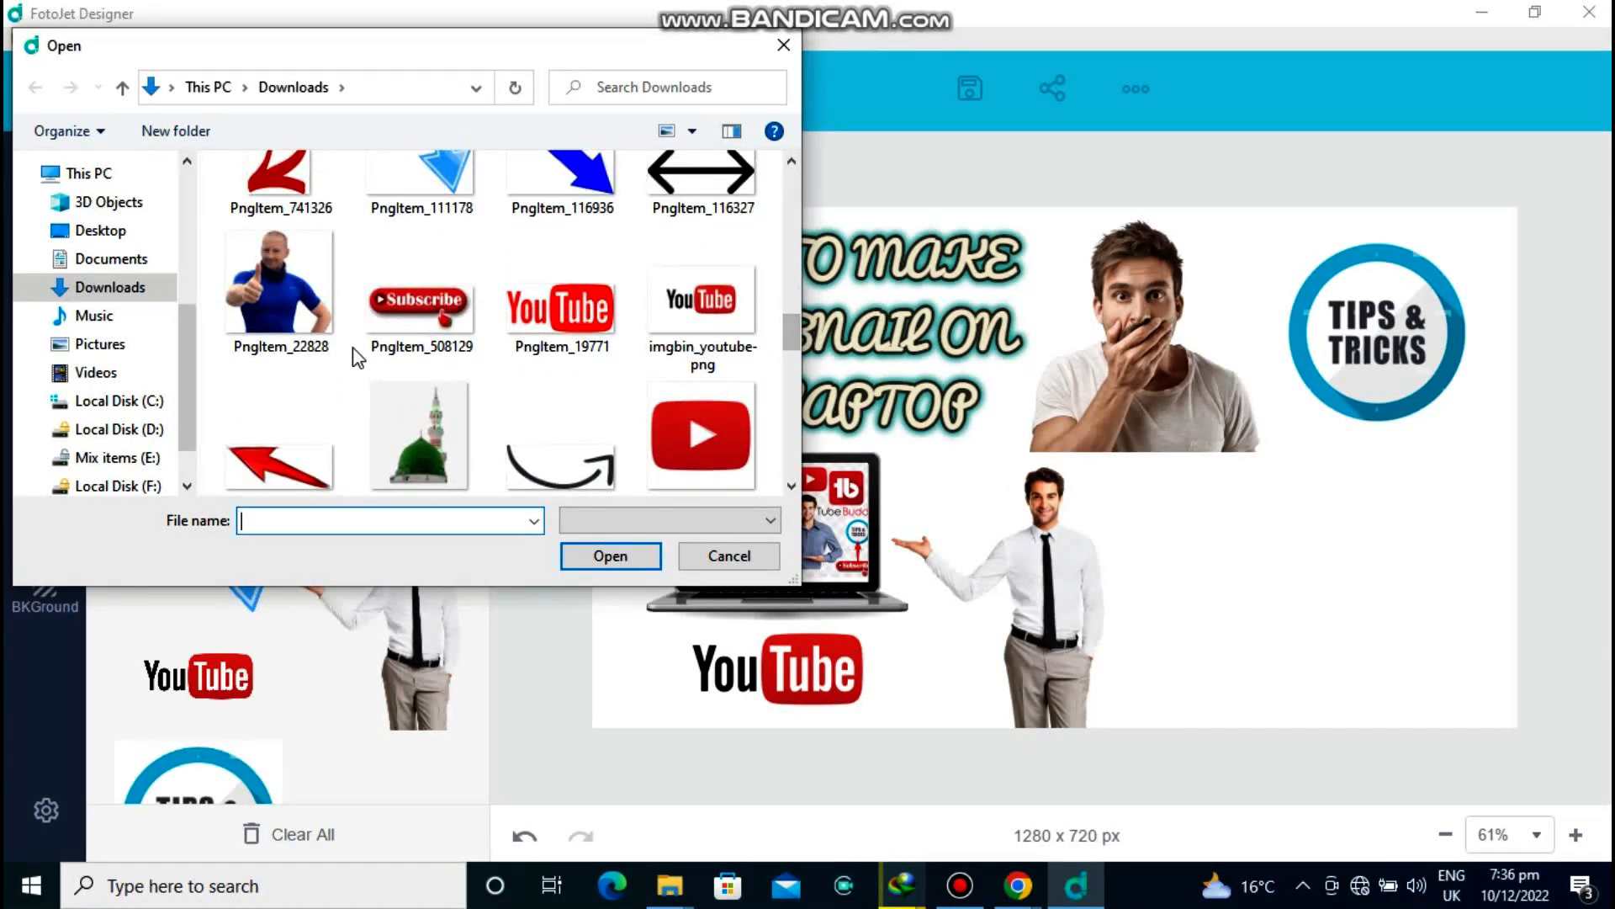
left_click(425, 319)
left_click(333, 462)
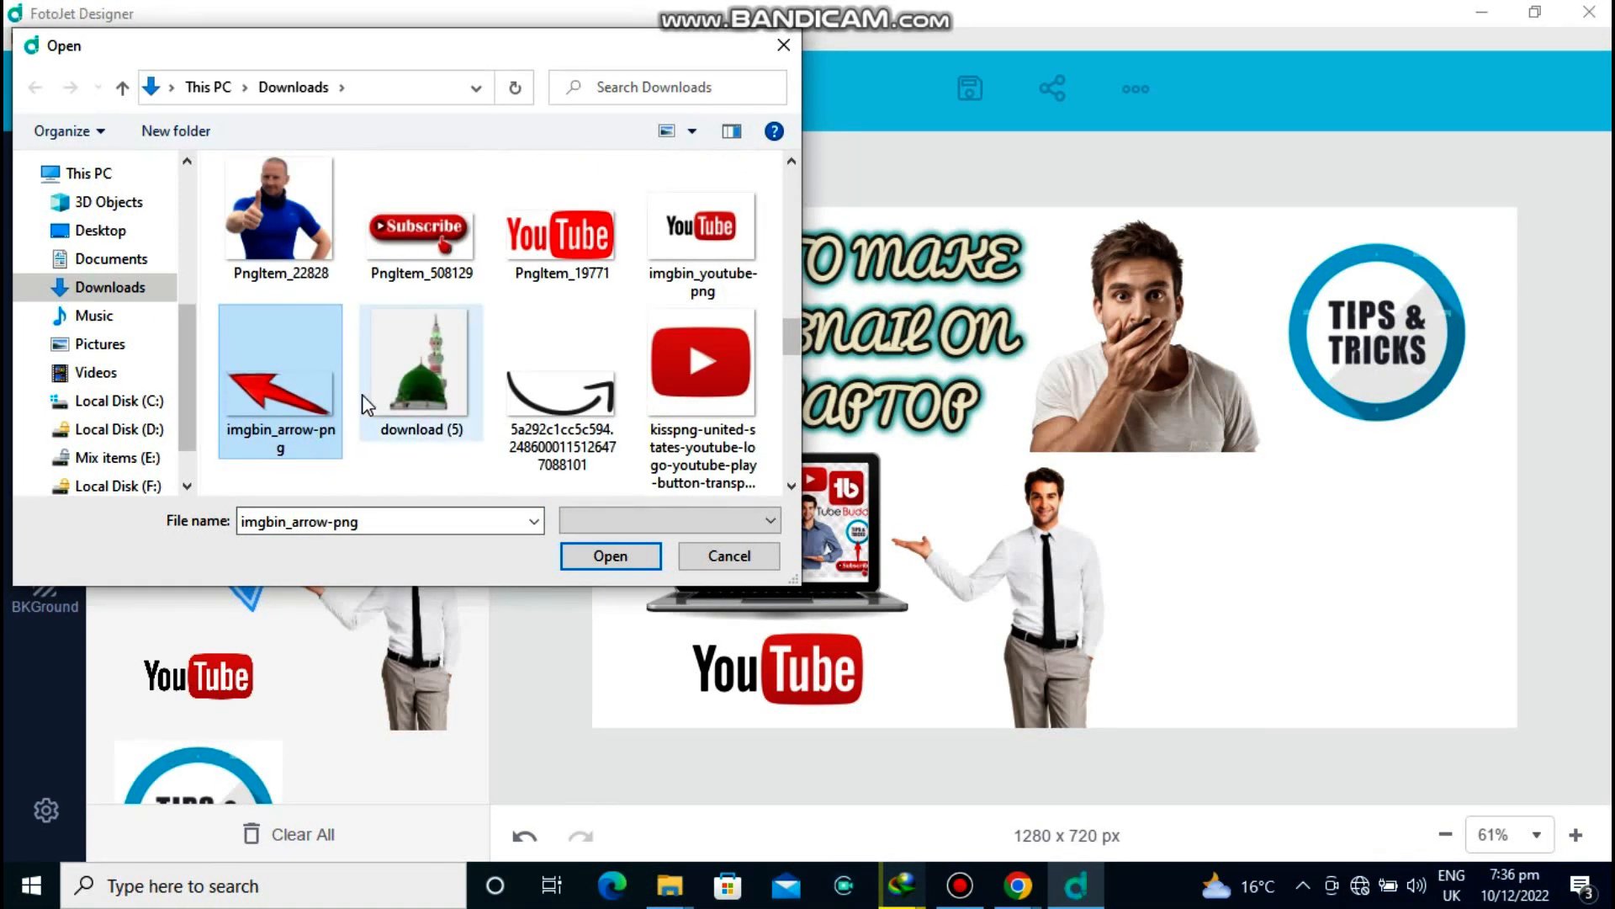
left_click(411, 249, "ctrl")
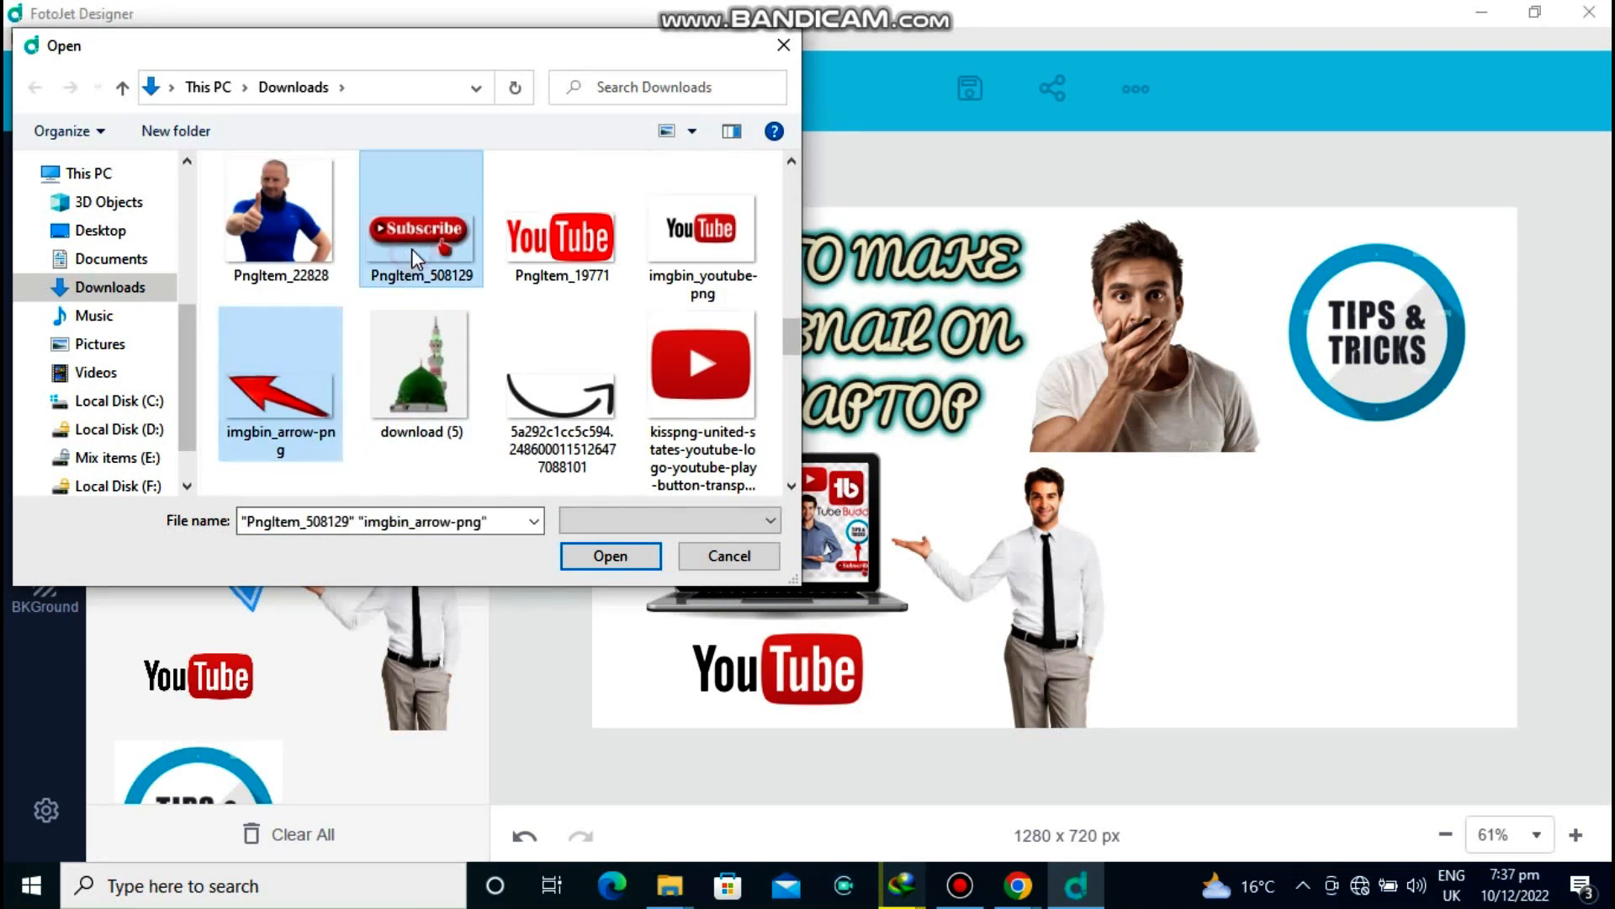
left_click(566, 553)
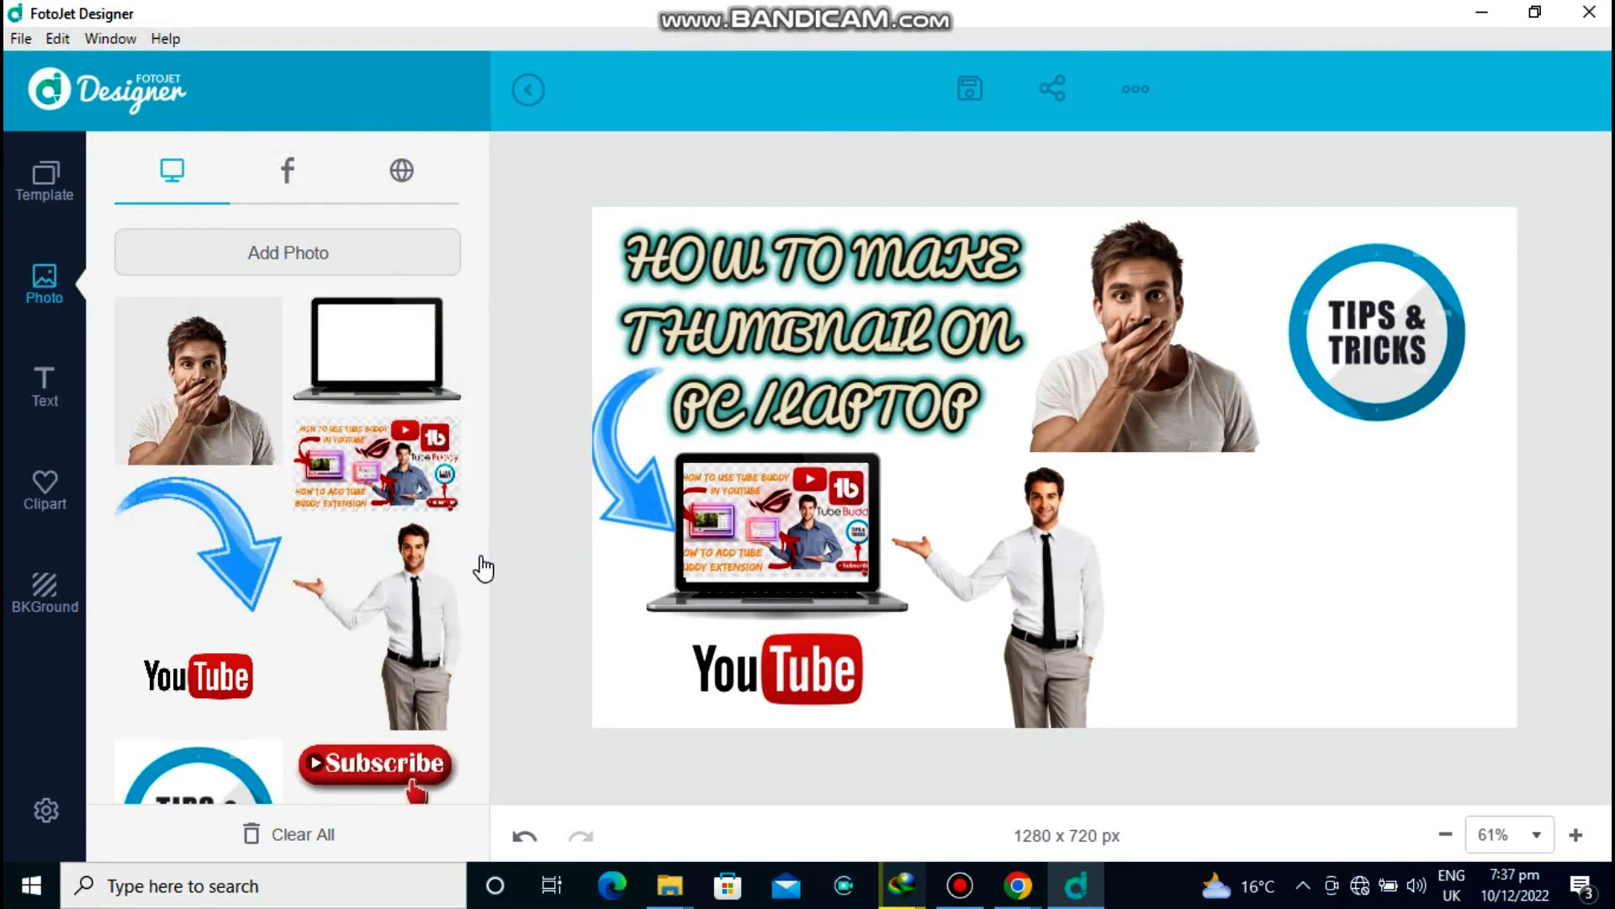
Add the Subscribe button image to the canvas and place it to the right of the man in the tie.
left_click_drag(476, 558, 458, 754)
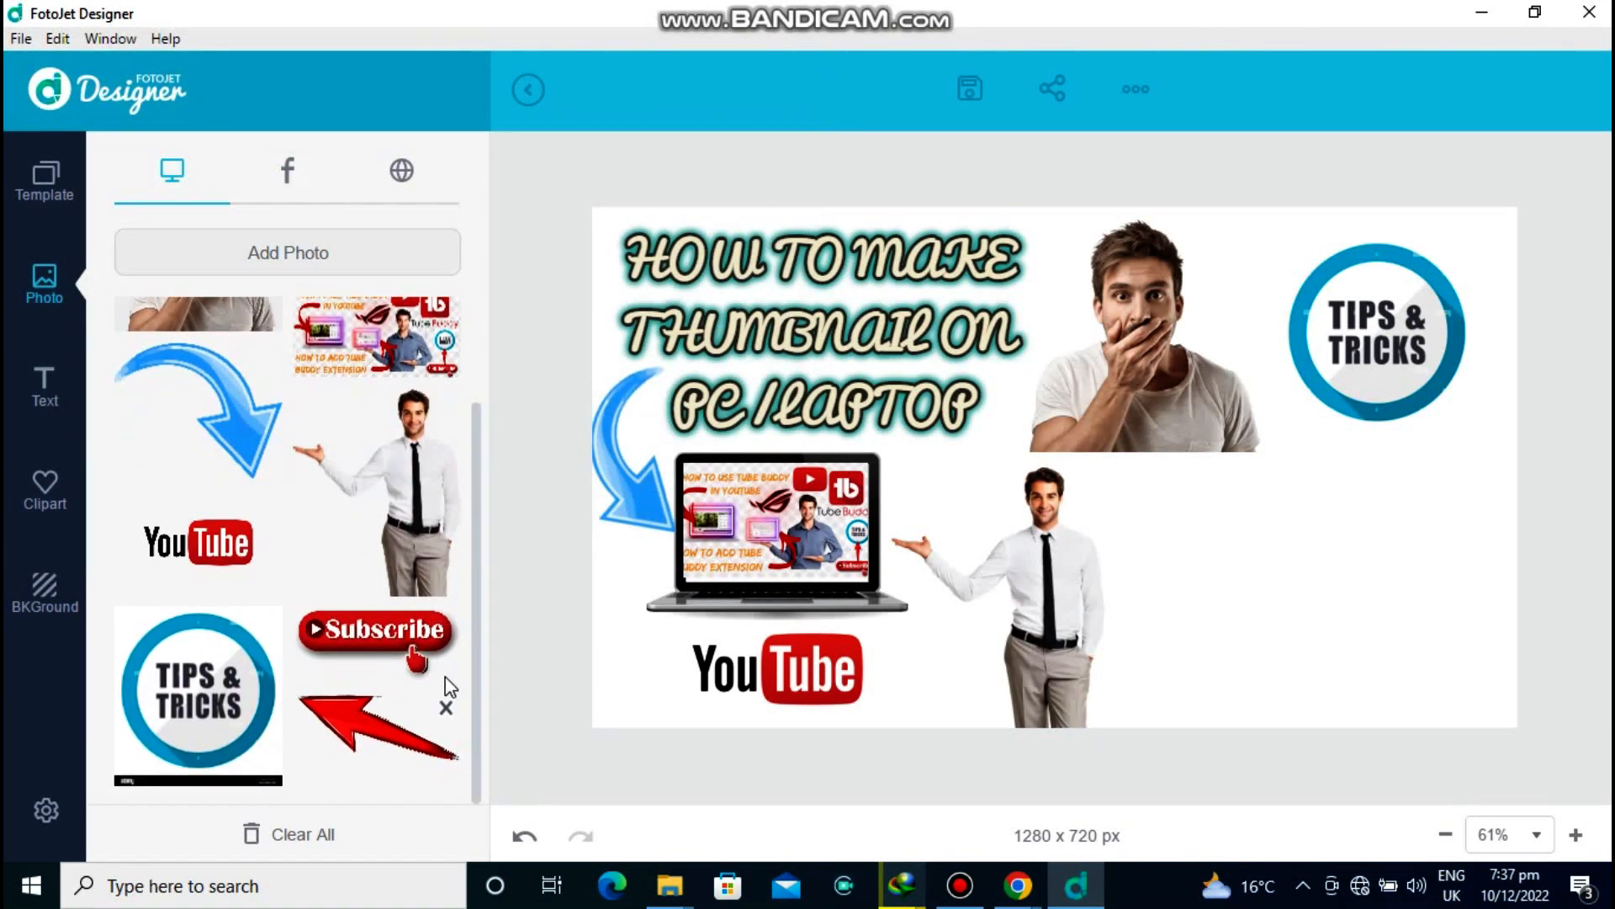
left_click(407, 641)
left_click(1103, 421)
left_click_drag(1113, 462, 1303, 537)
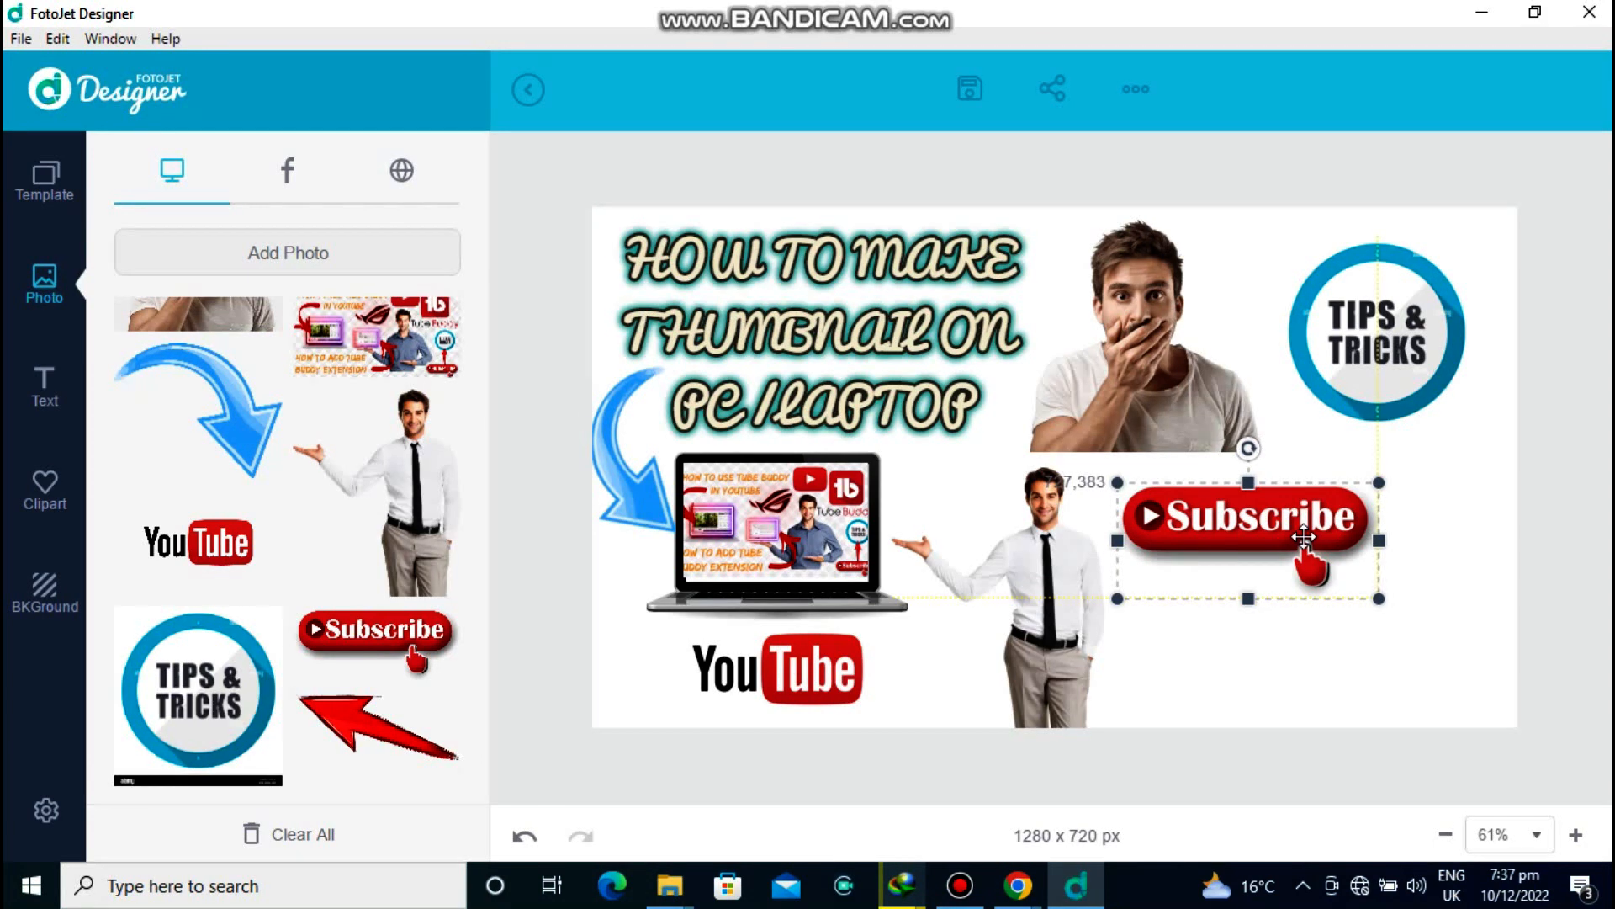
left_click(1311, 633)
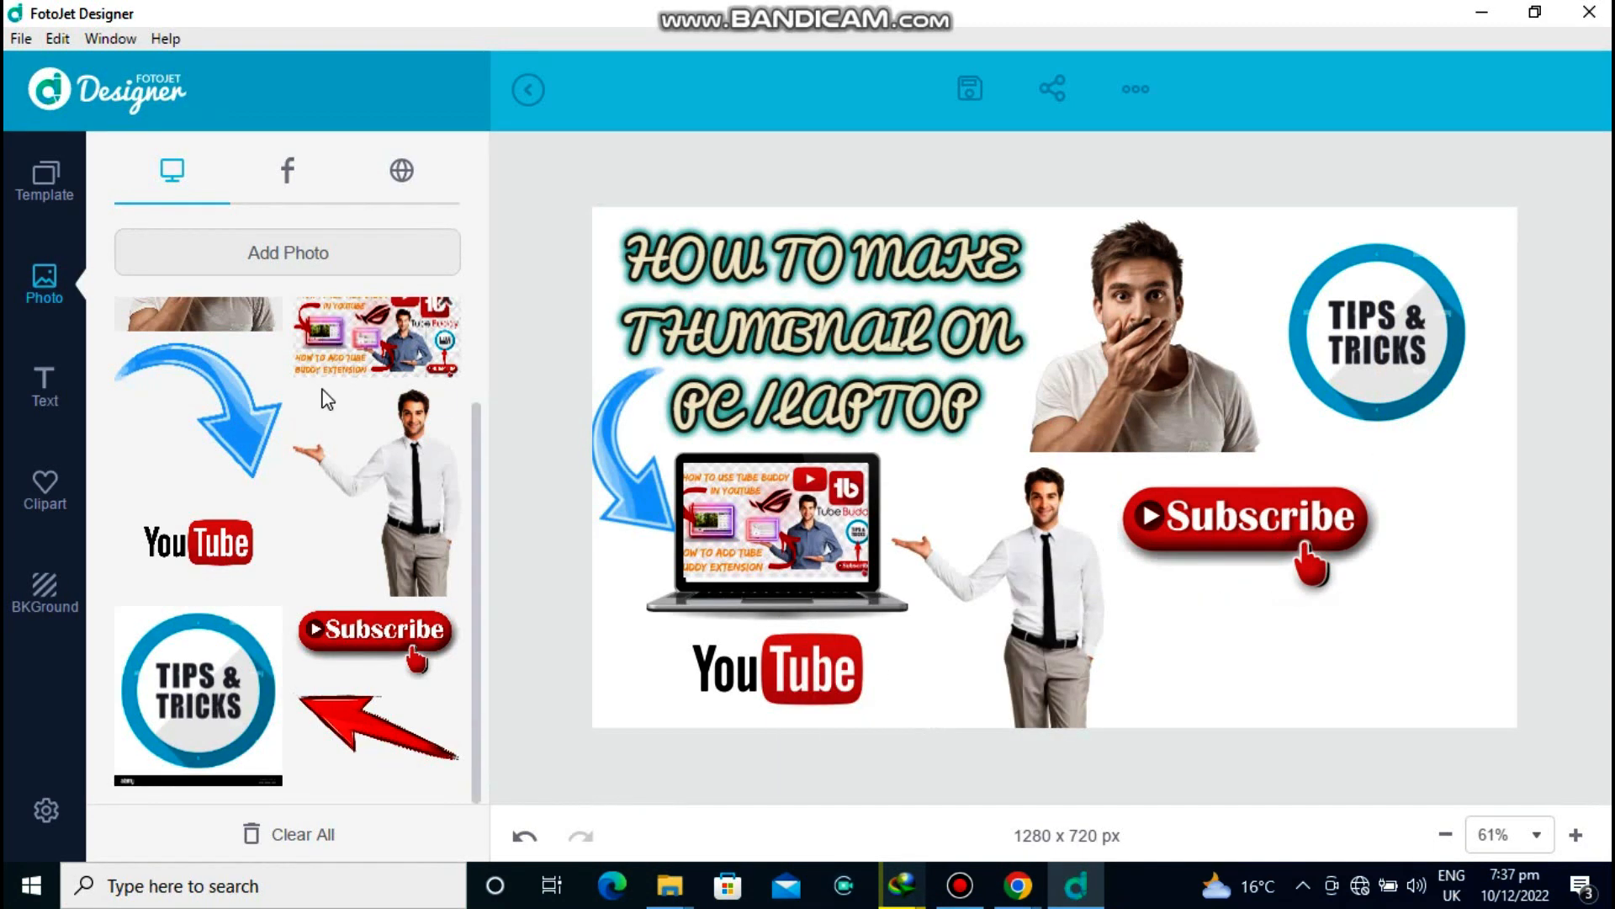
Add the blue curved arrow to the canvas, rotate it left twice and flip it horizontally so it curves up to the right.
left_click(249, 446)
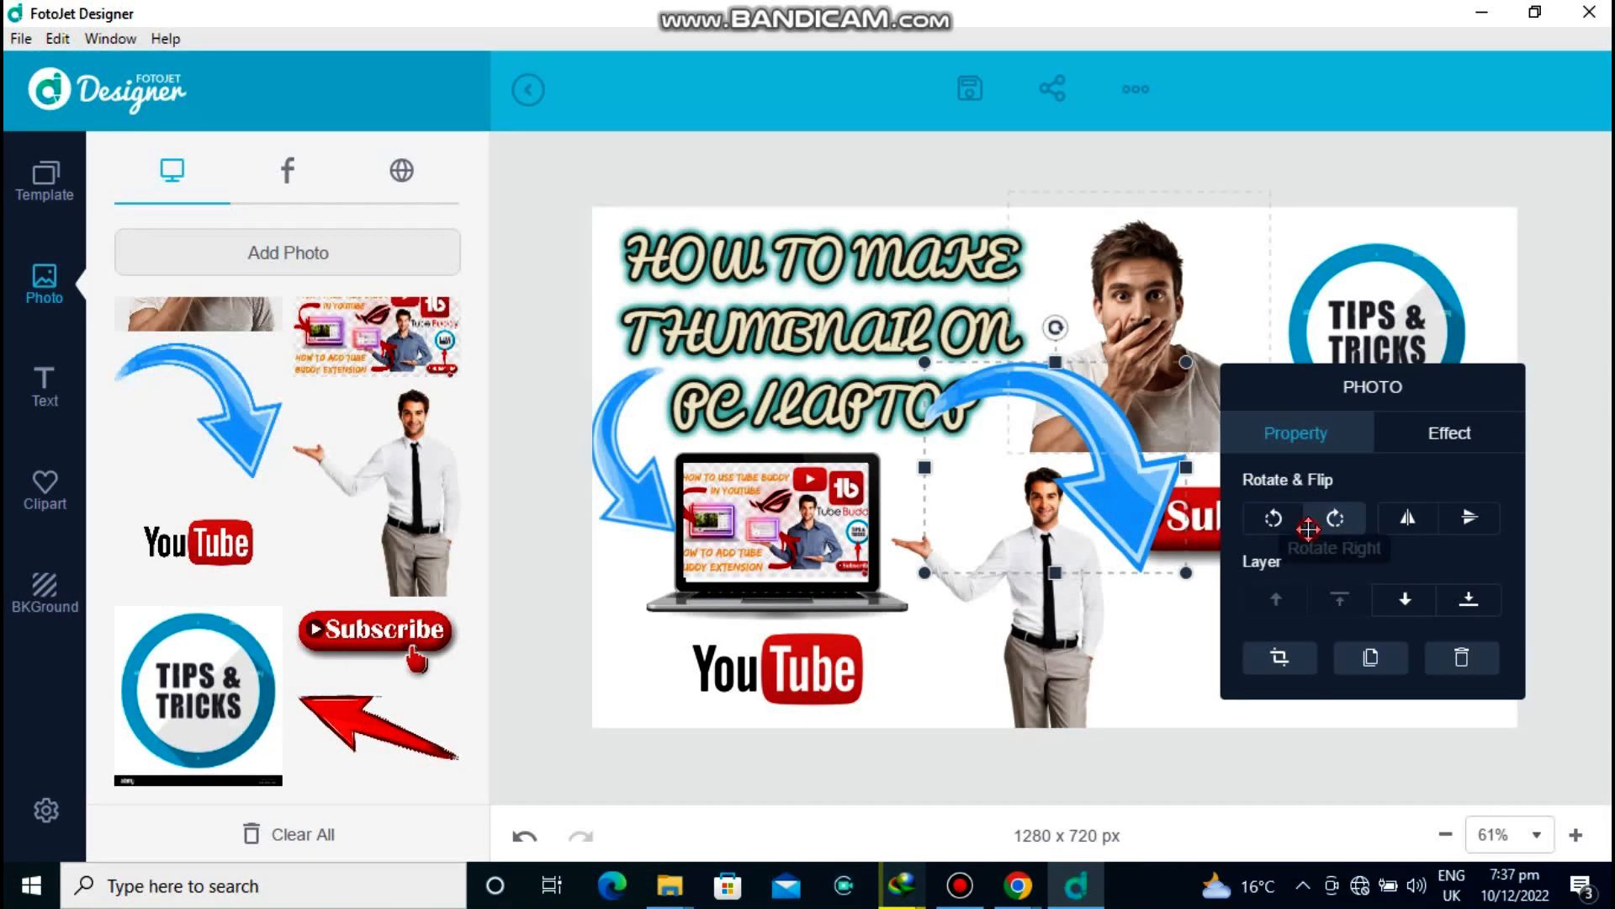
left_click(1272, 518)
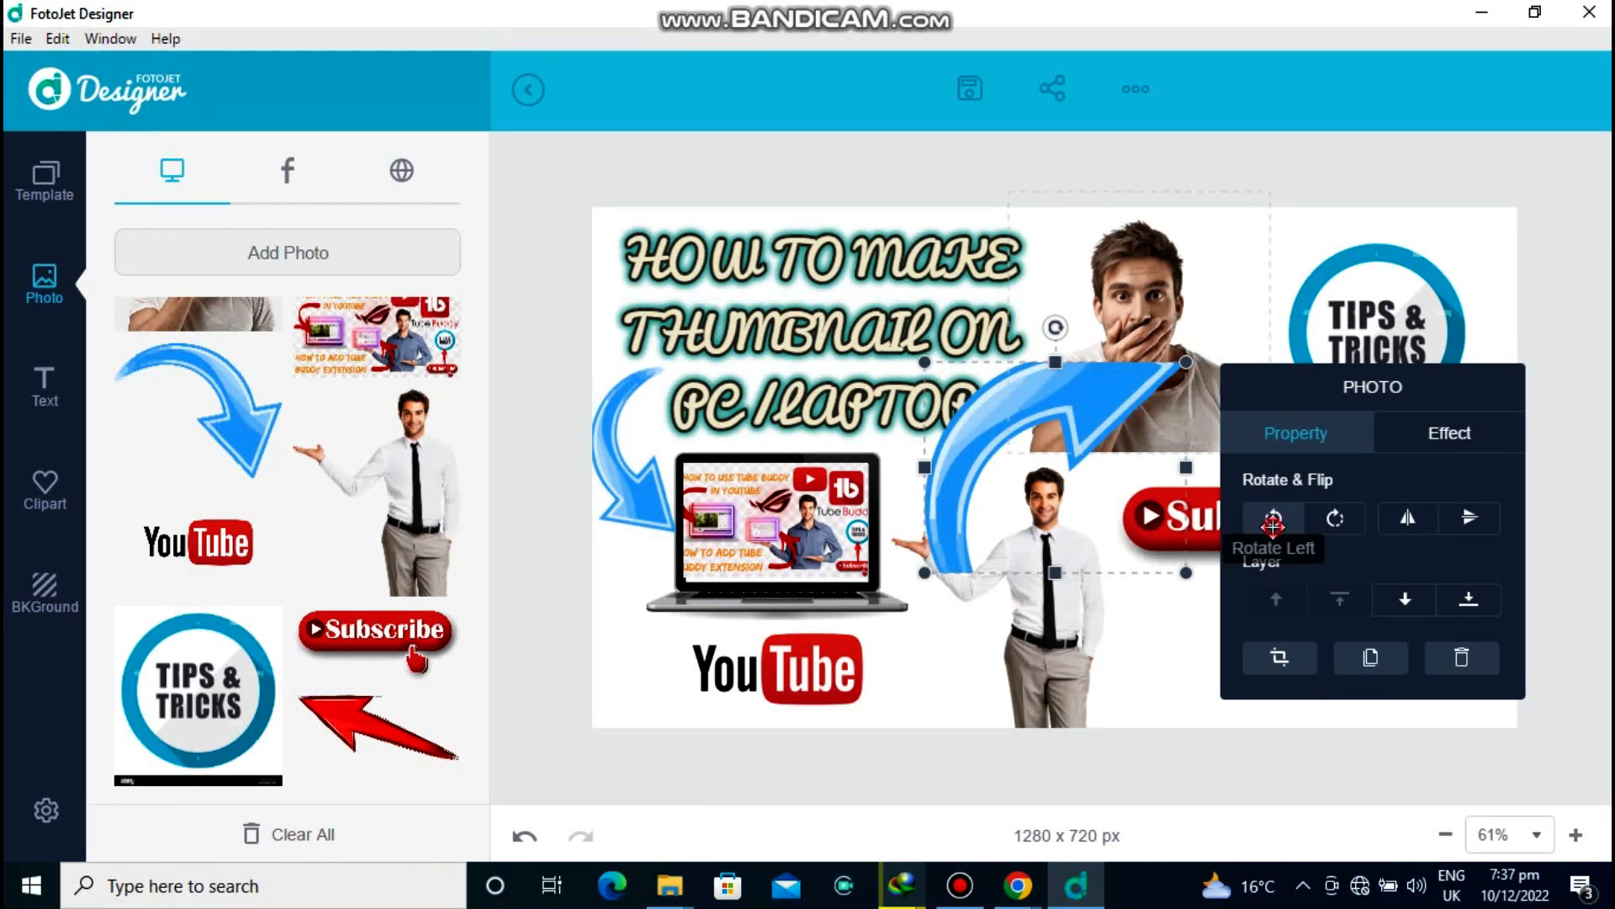
left_click(1274, 530)
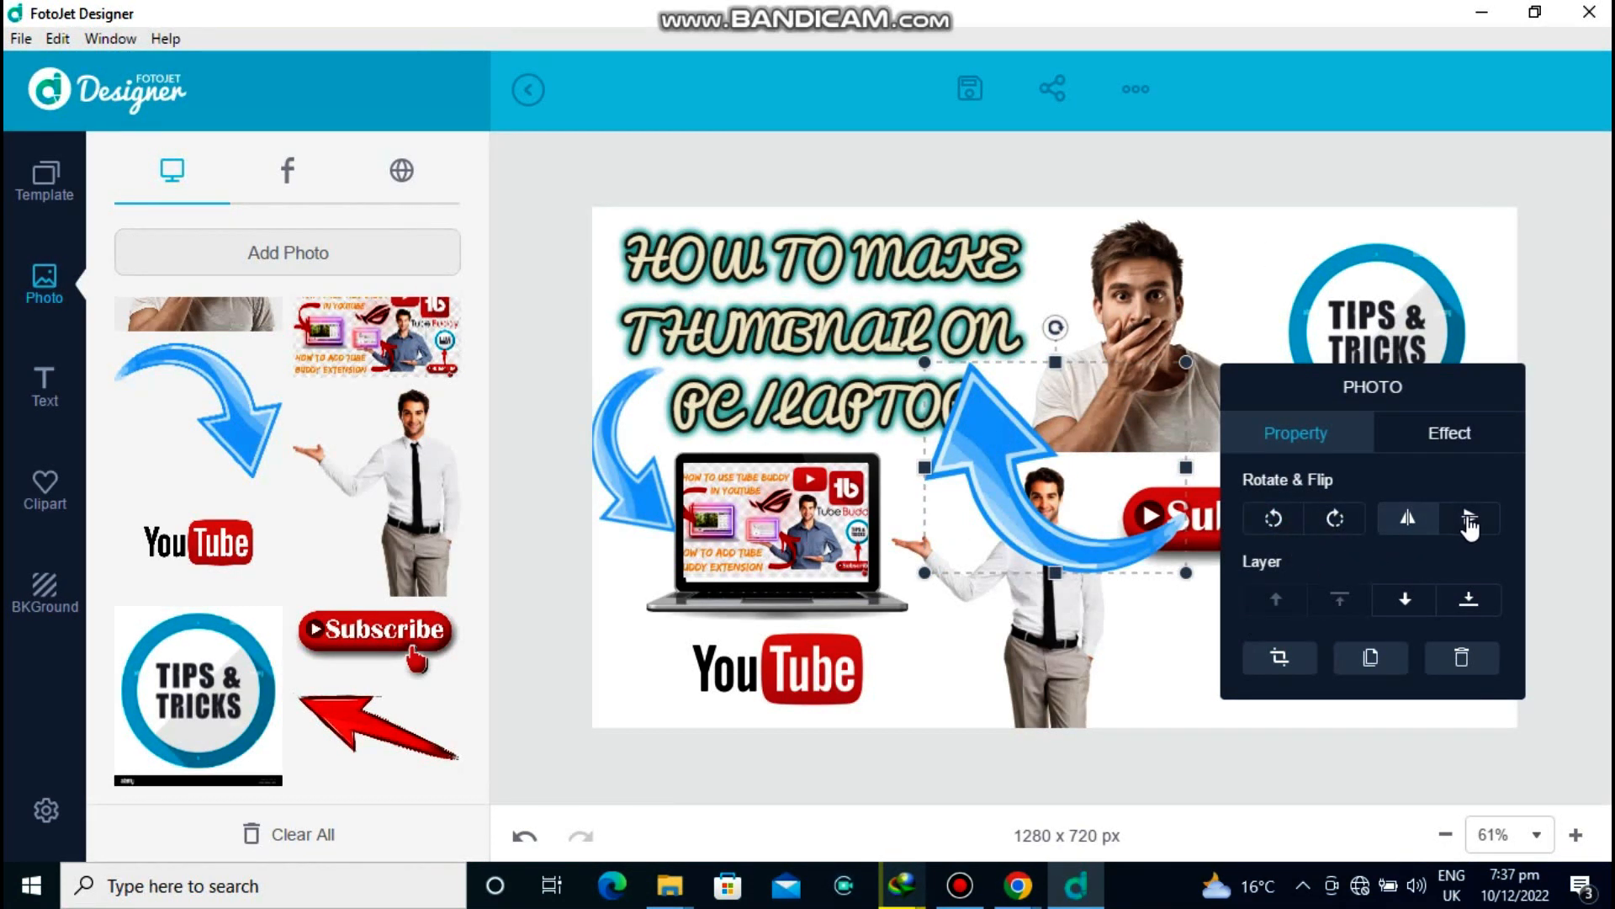
left_click(1407, 516)
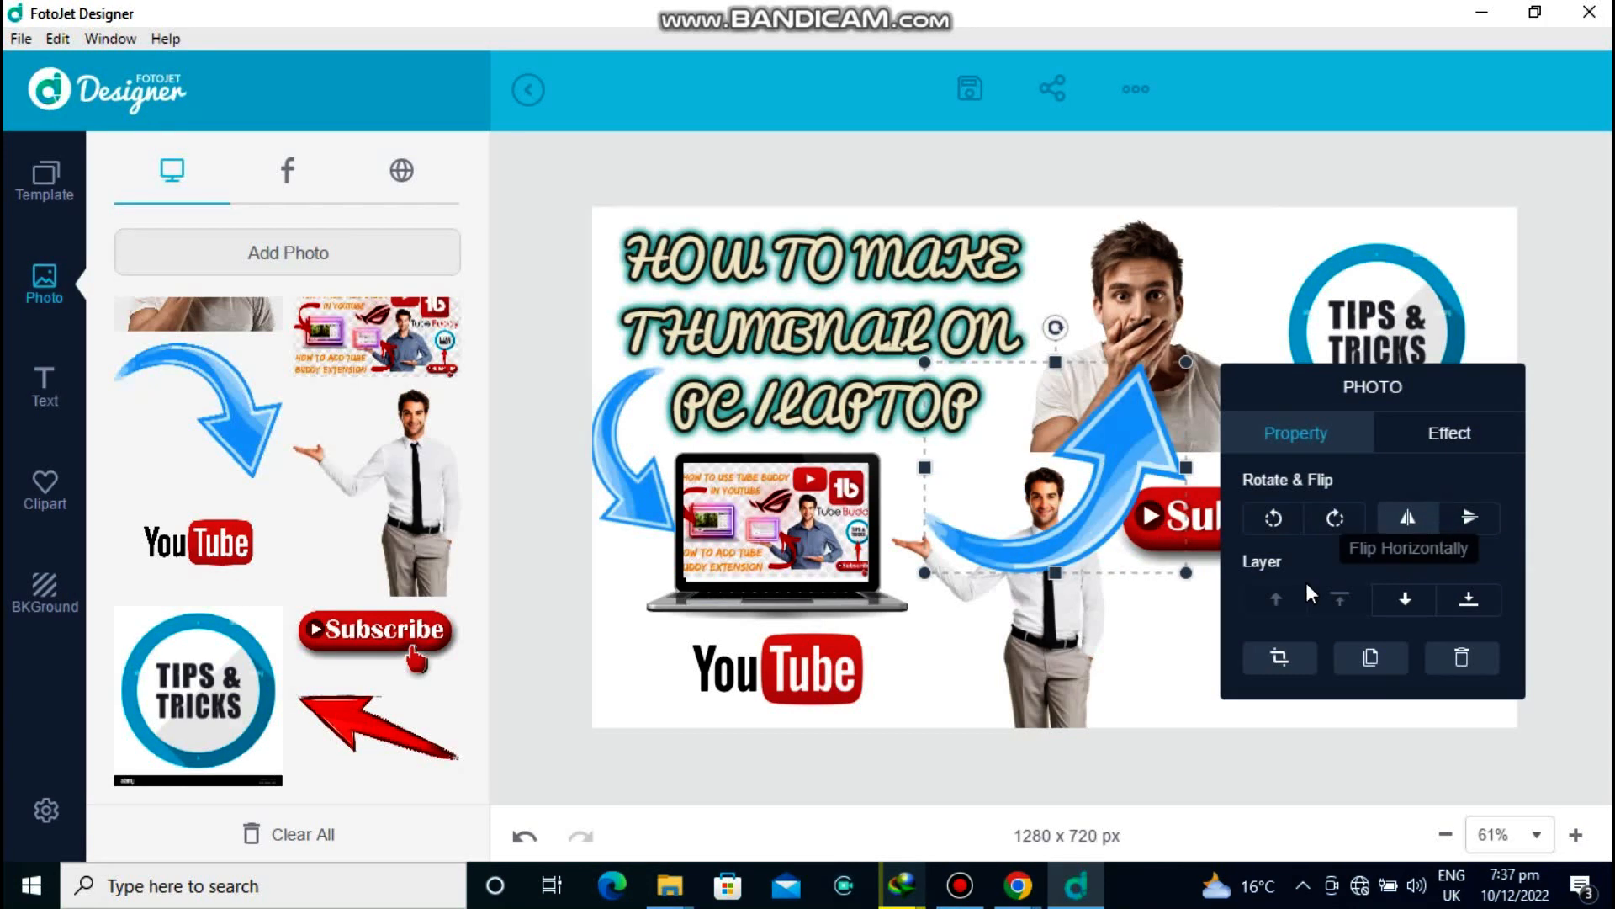
left_click(1161, 665)
Shrink and tilt the new blue arrow and place it so it leads from the Subscribe button up to the Tips & Tricks badge.
left_click_drag(1067, 540, 1403, 570)
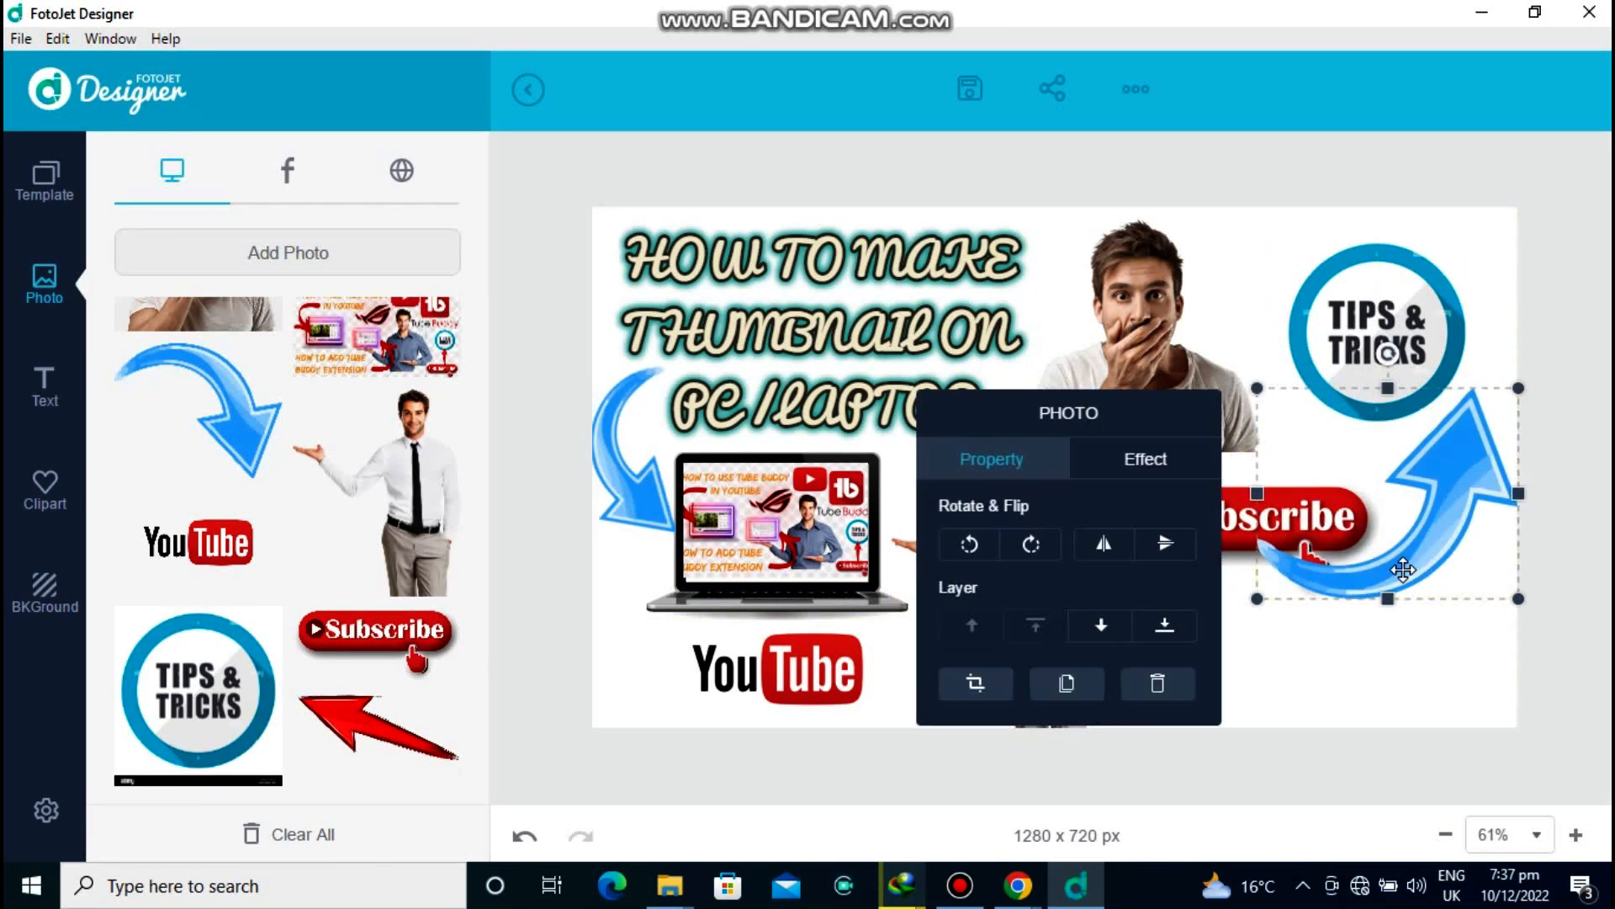
left_click_drag(1517, 385, 1452, 422)
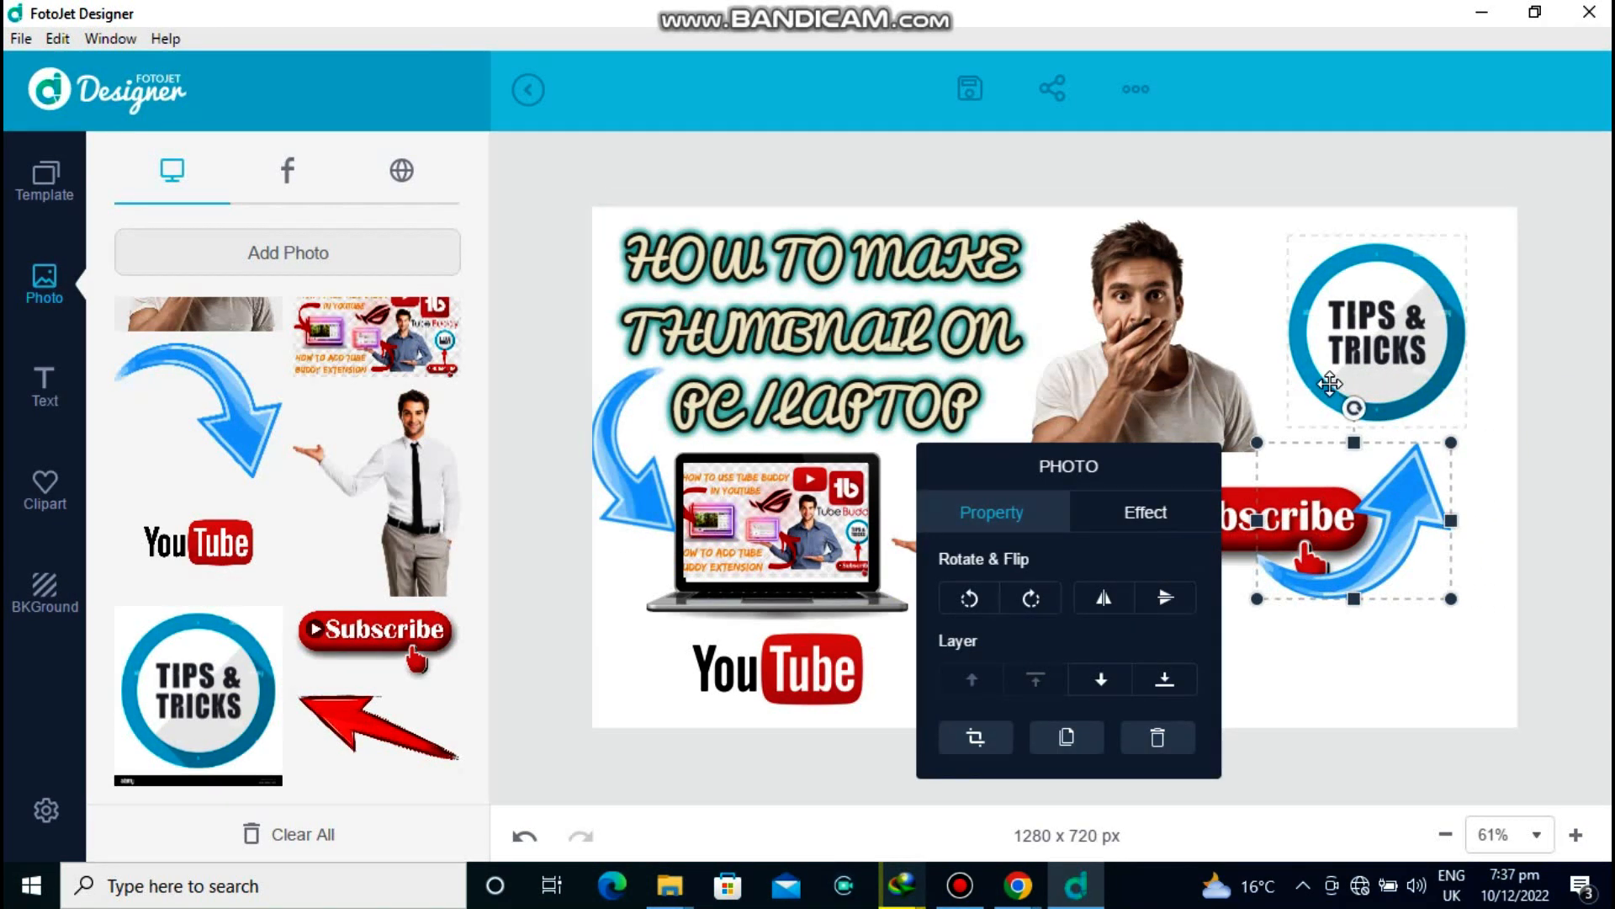
left_click_drag(1354, 408, 1315, 425)
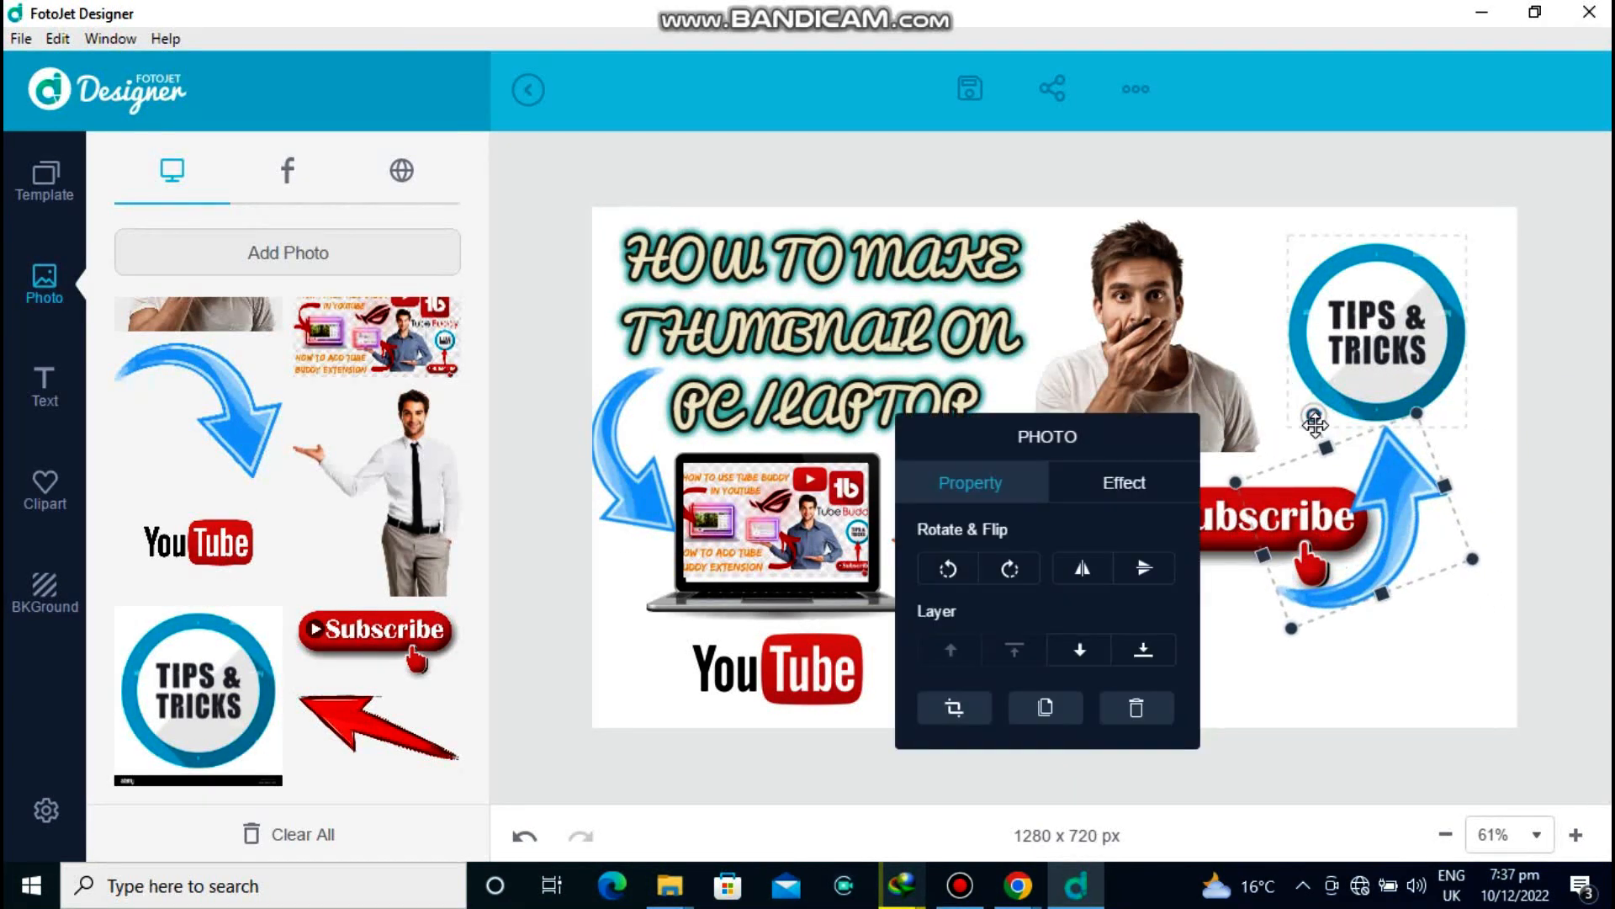
left_click_drag(1394, 526, 1461, 463)
Bring the Subscribe button to the front so it covers the tail of the blue arrow.
left_click(1315, 539)
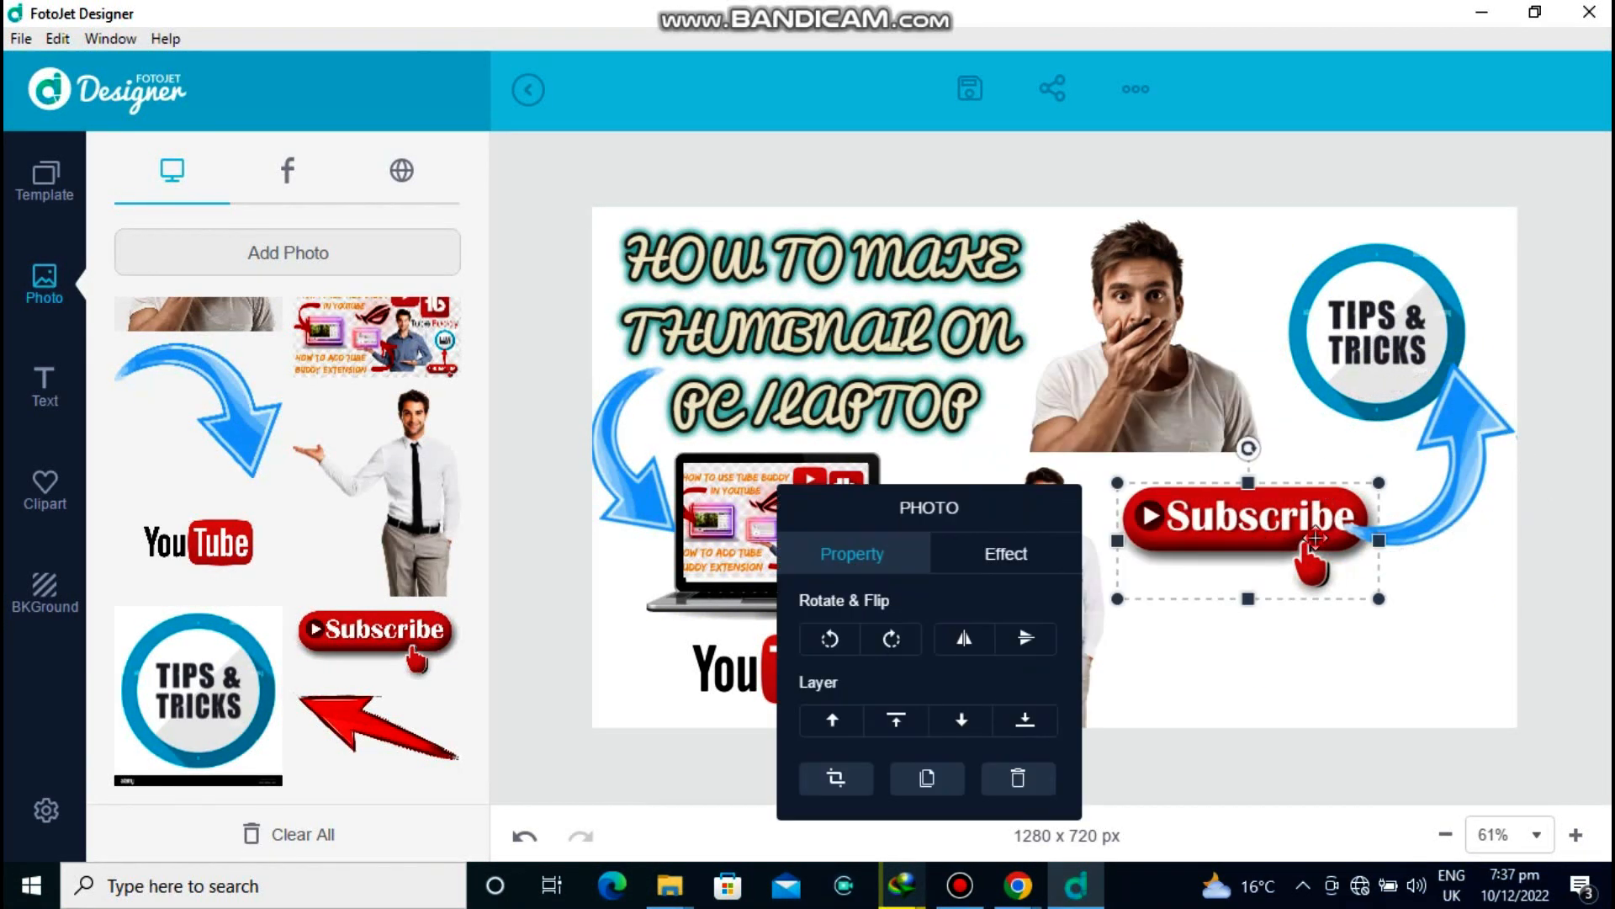
left_click(897, 720)
left_click(1258, 725)
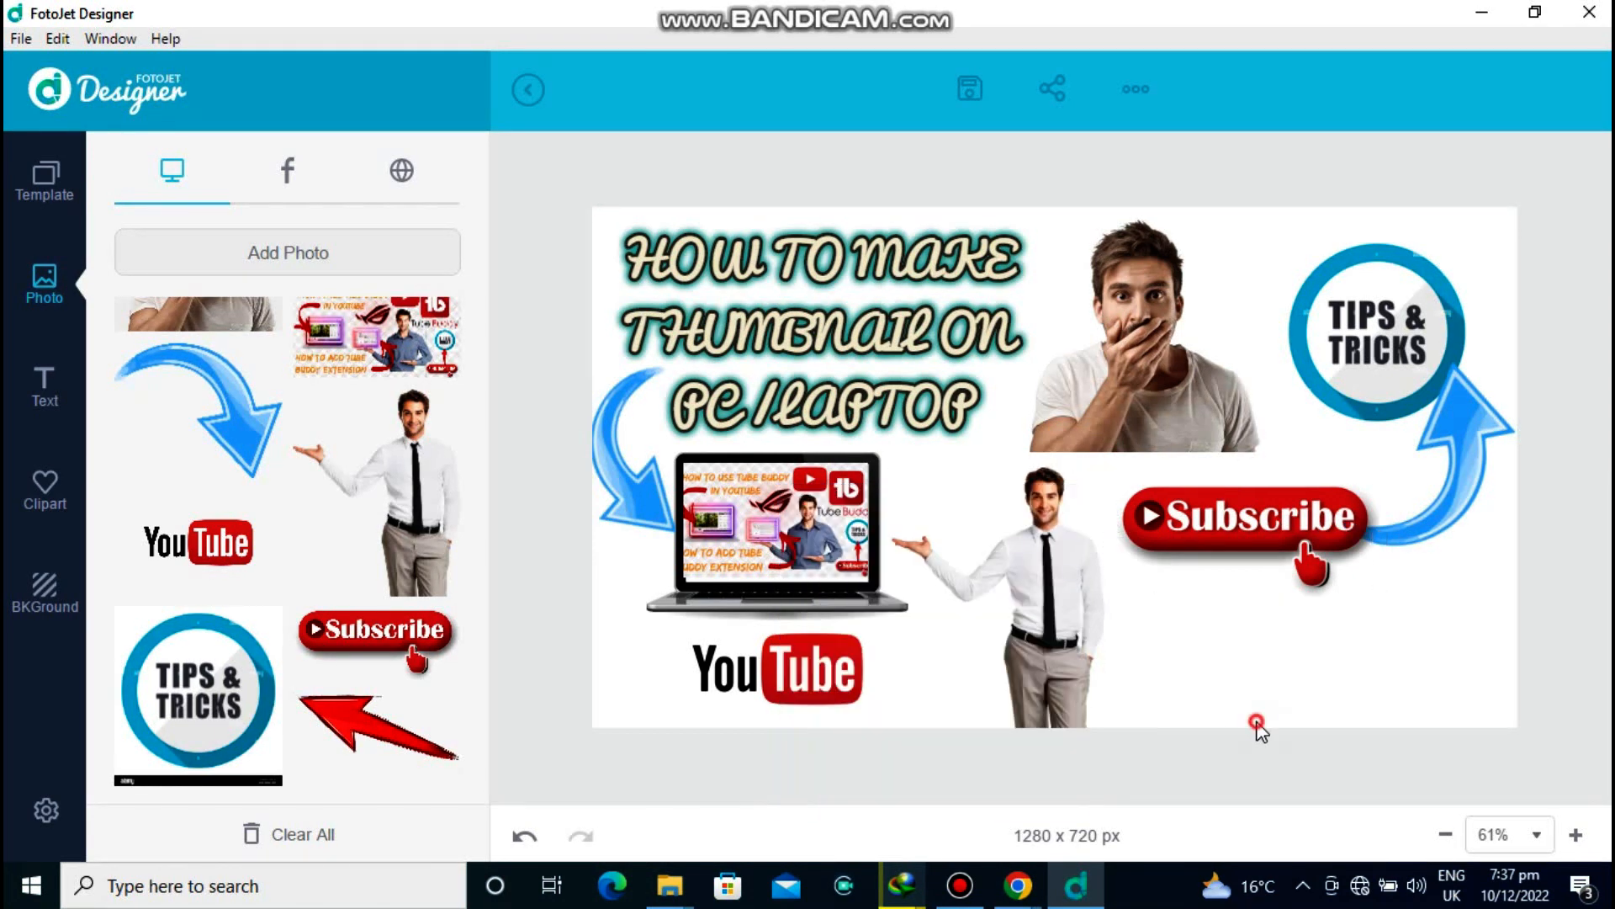
Rotate the right-hand blue arrow slightly further counterclockwise and nudge it upward toward the Tips & Tricks badge.
left_click(1490, 425)
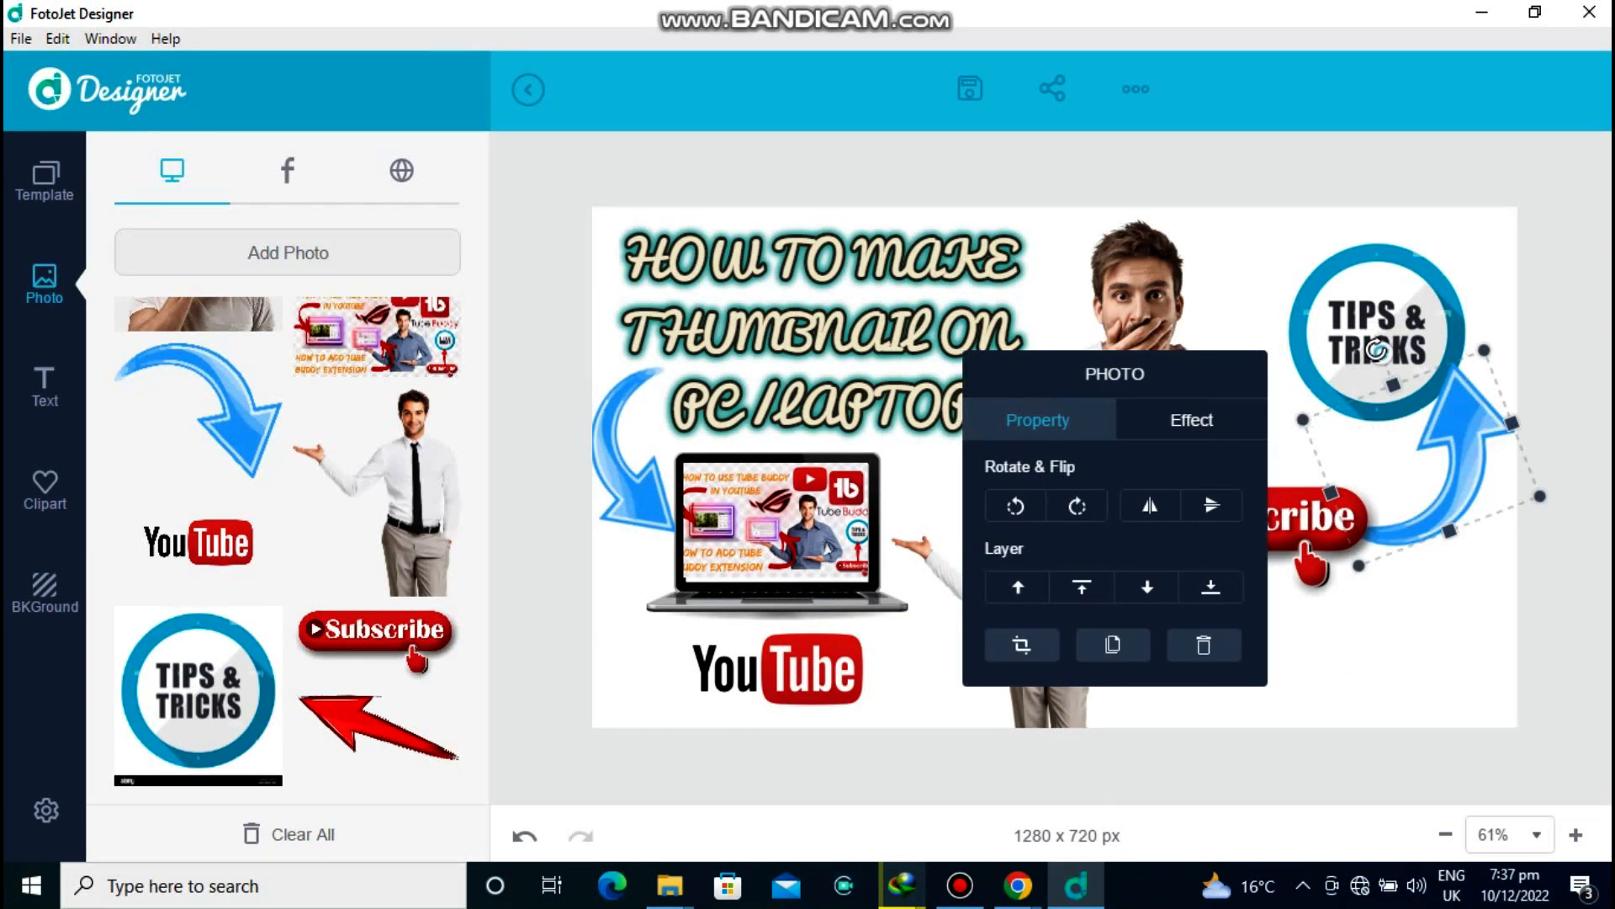
left_click_drag(1376, 350, 1361, 361)
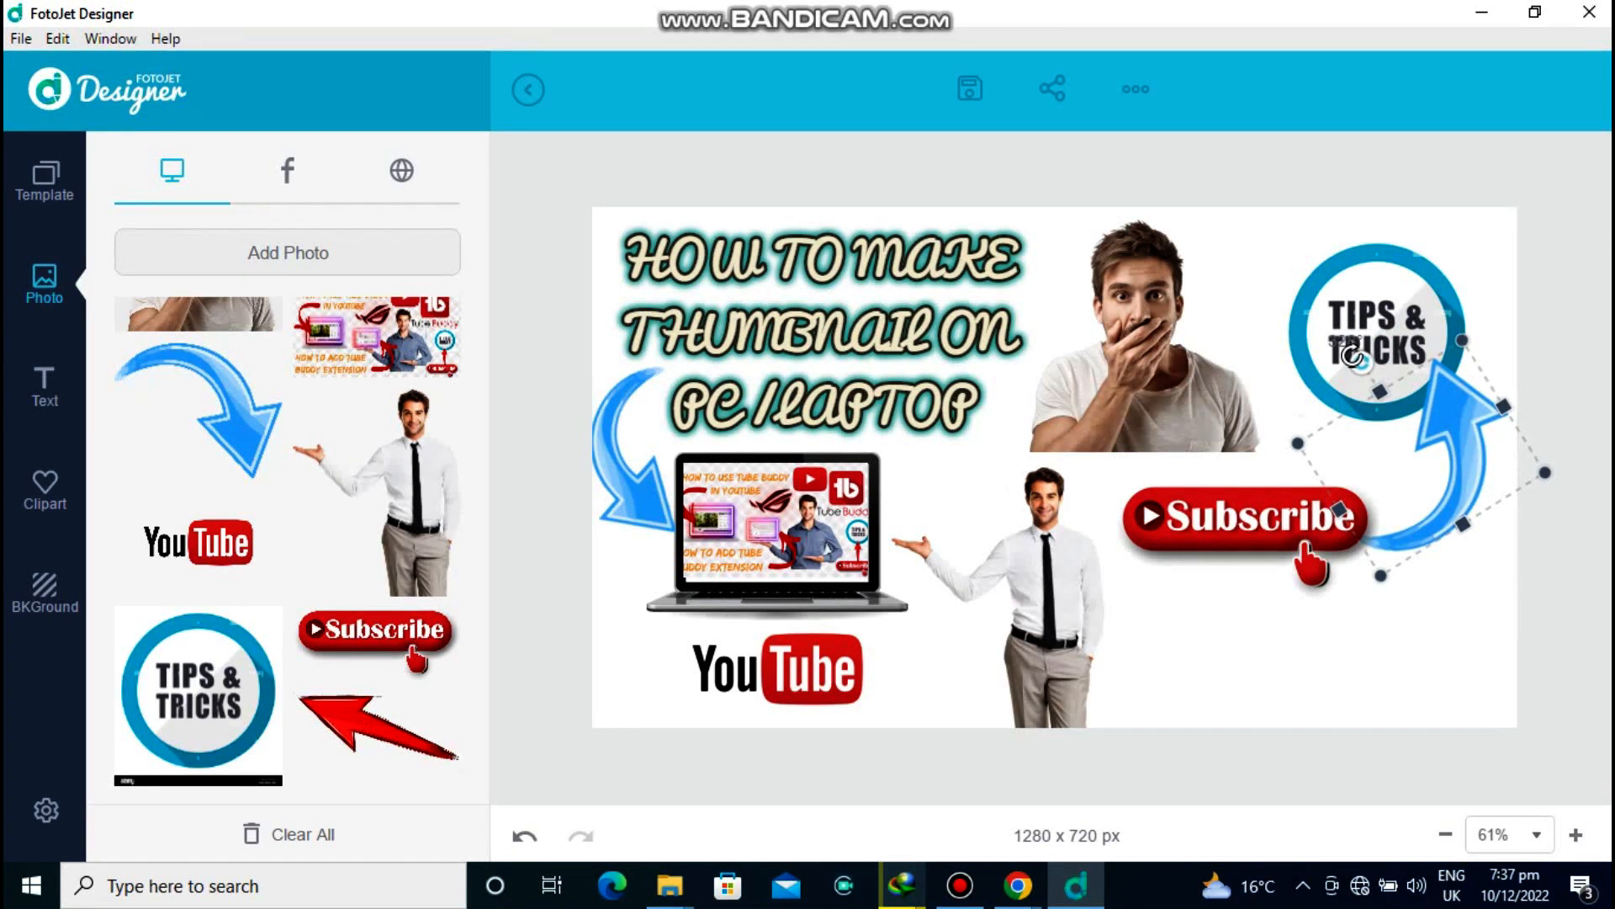
left_click(1399, 636)
left_click_drag(1462, 494, 1461, 482)
left_click(1416, 639)
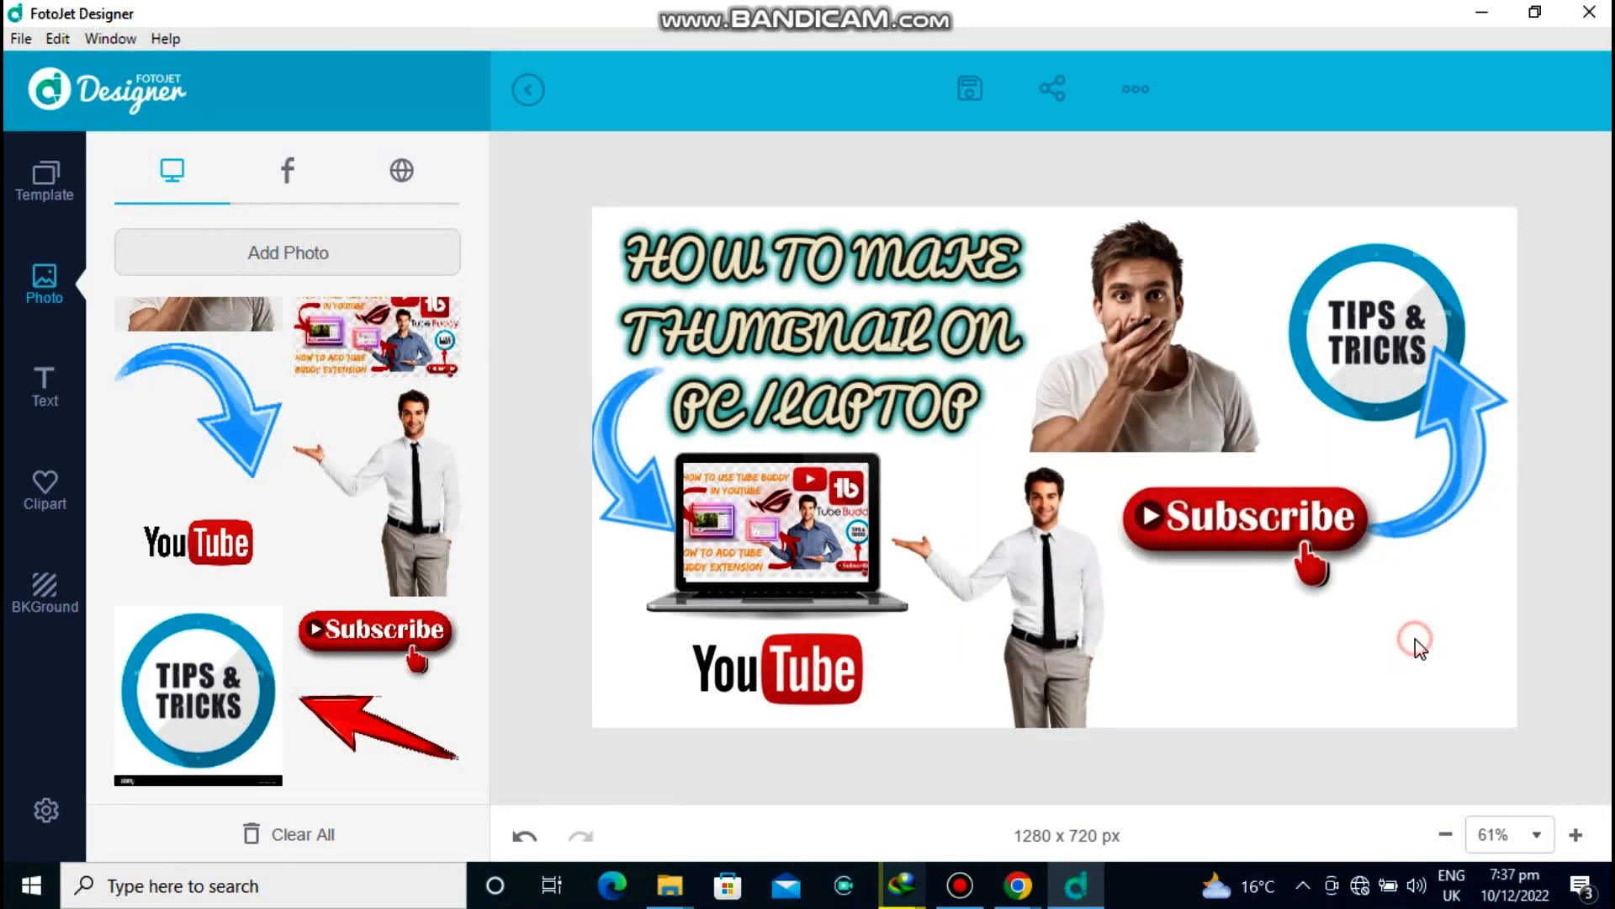
left_click(38, 425)
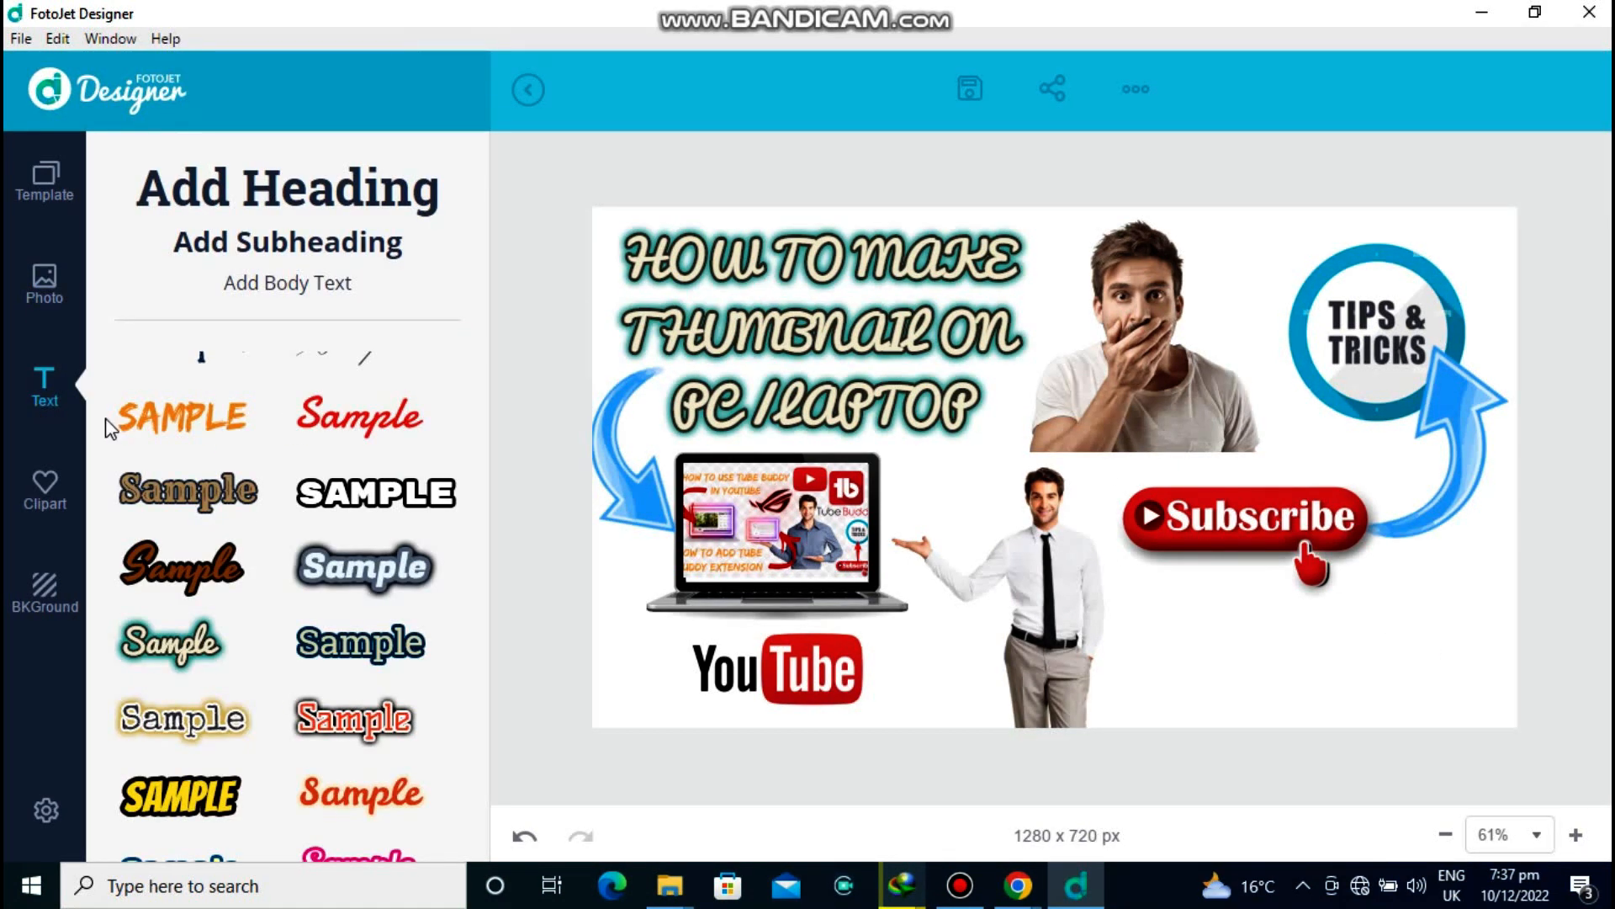
left_click(217, 368)
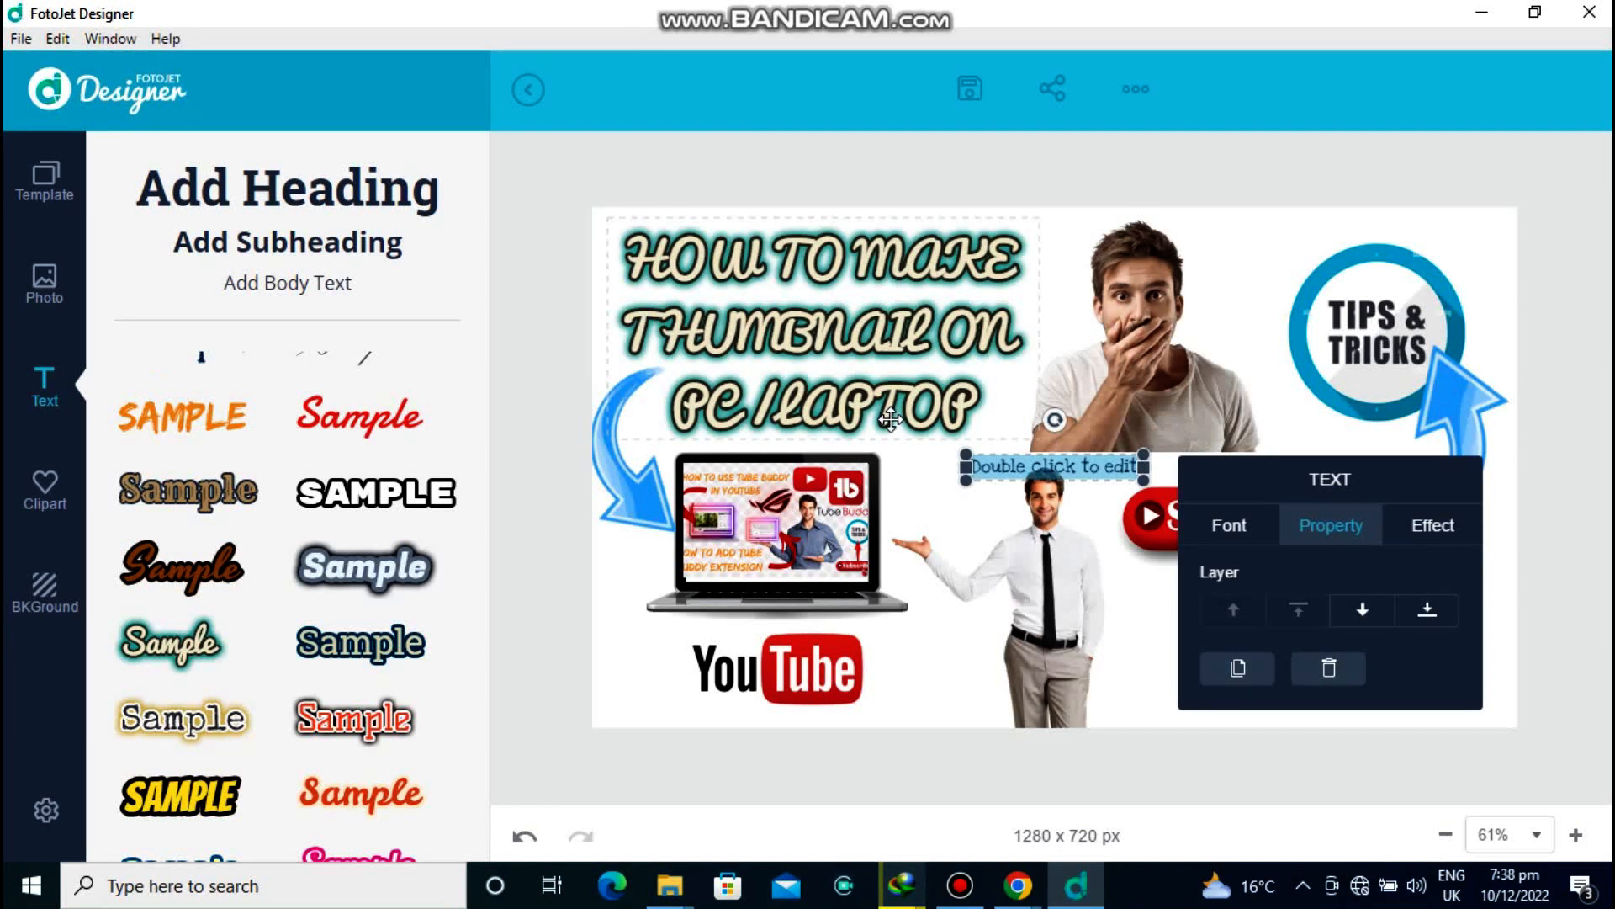
key("BackSpace")
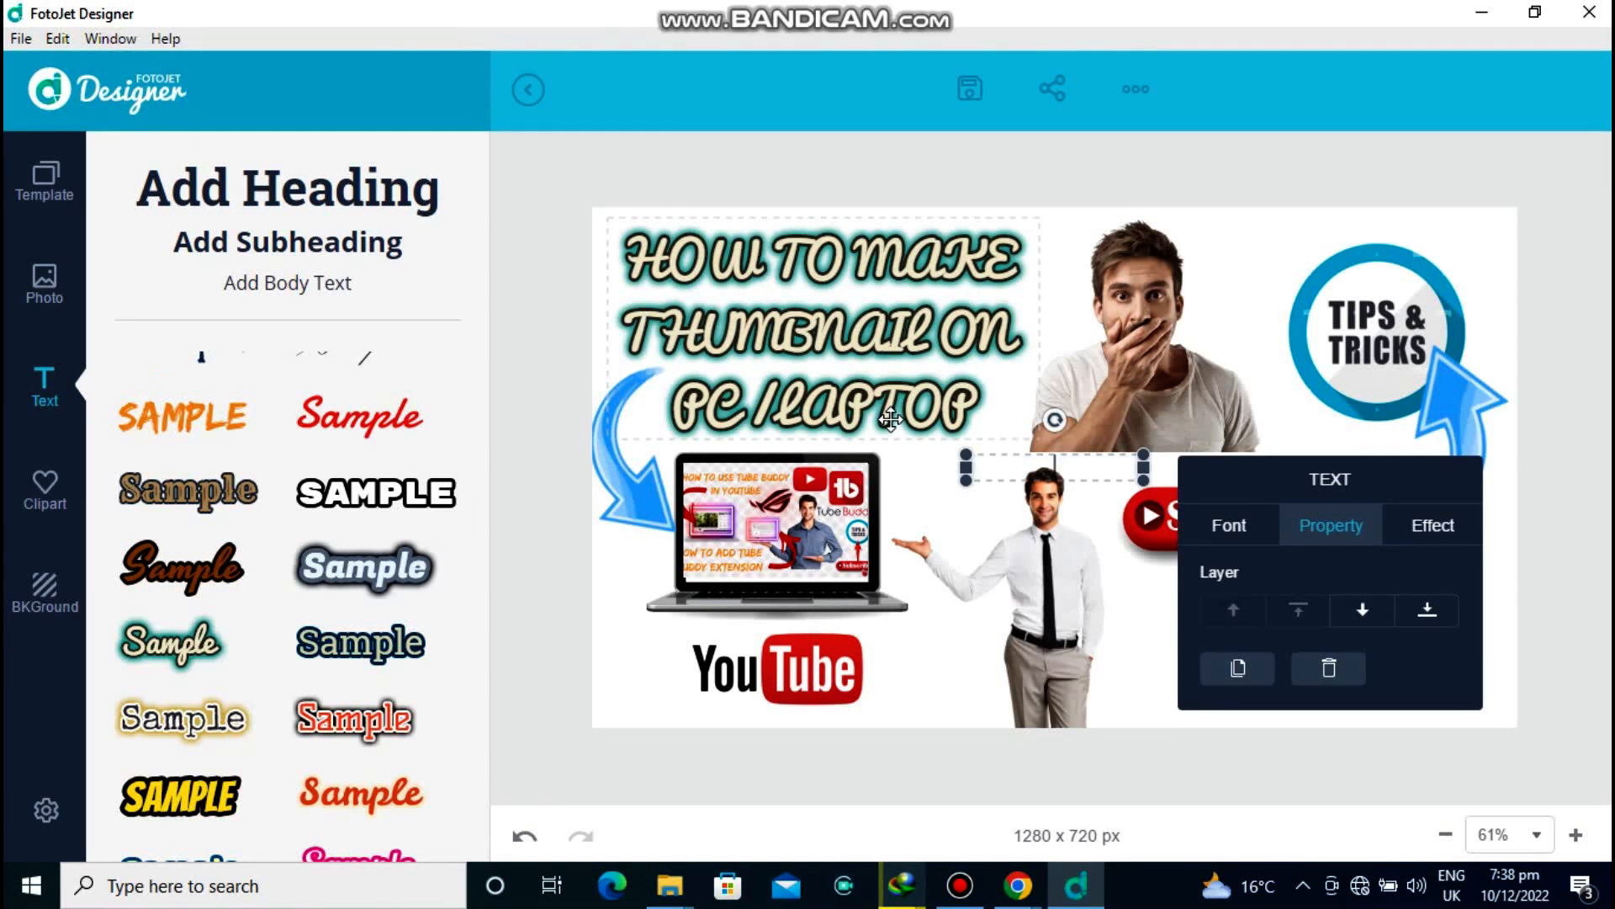
left_click(1127, 737)
left_click(1046, 469)
key("Delete")
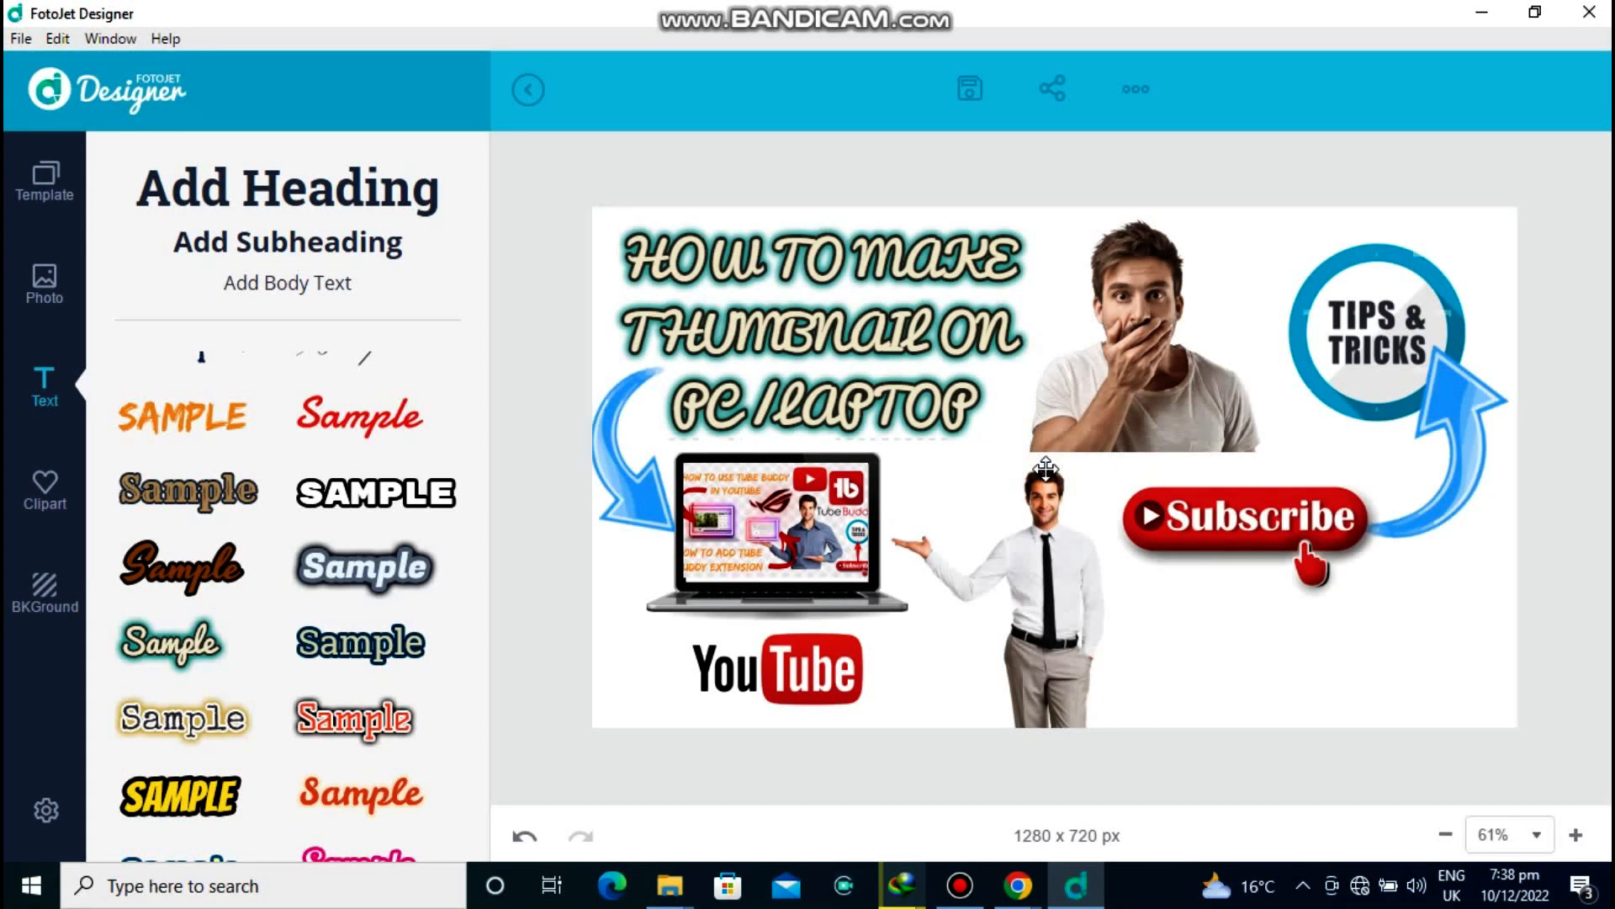
Add a text box in the same teal-glow script style as the title and replace its placeholder with "TROOM TIPS AND TRICS".
left_click(172, 642)
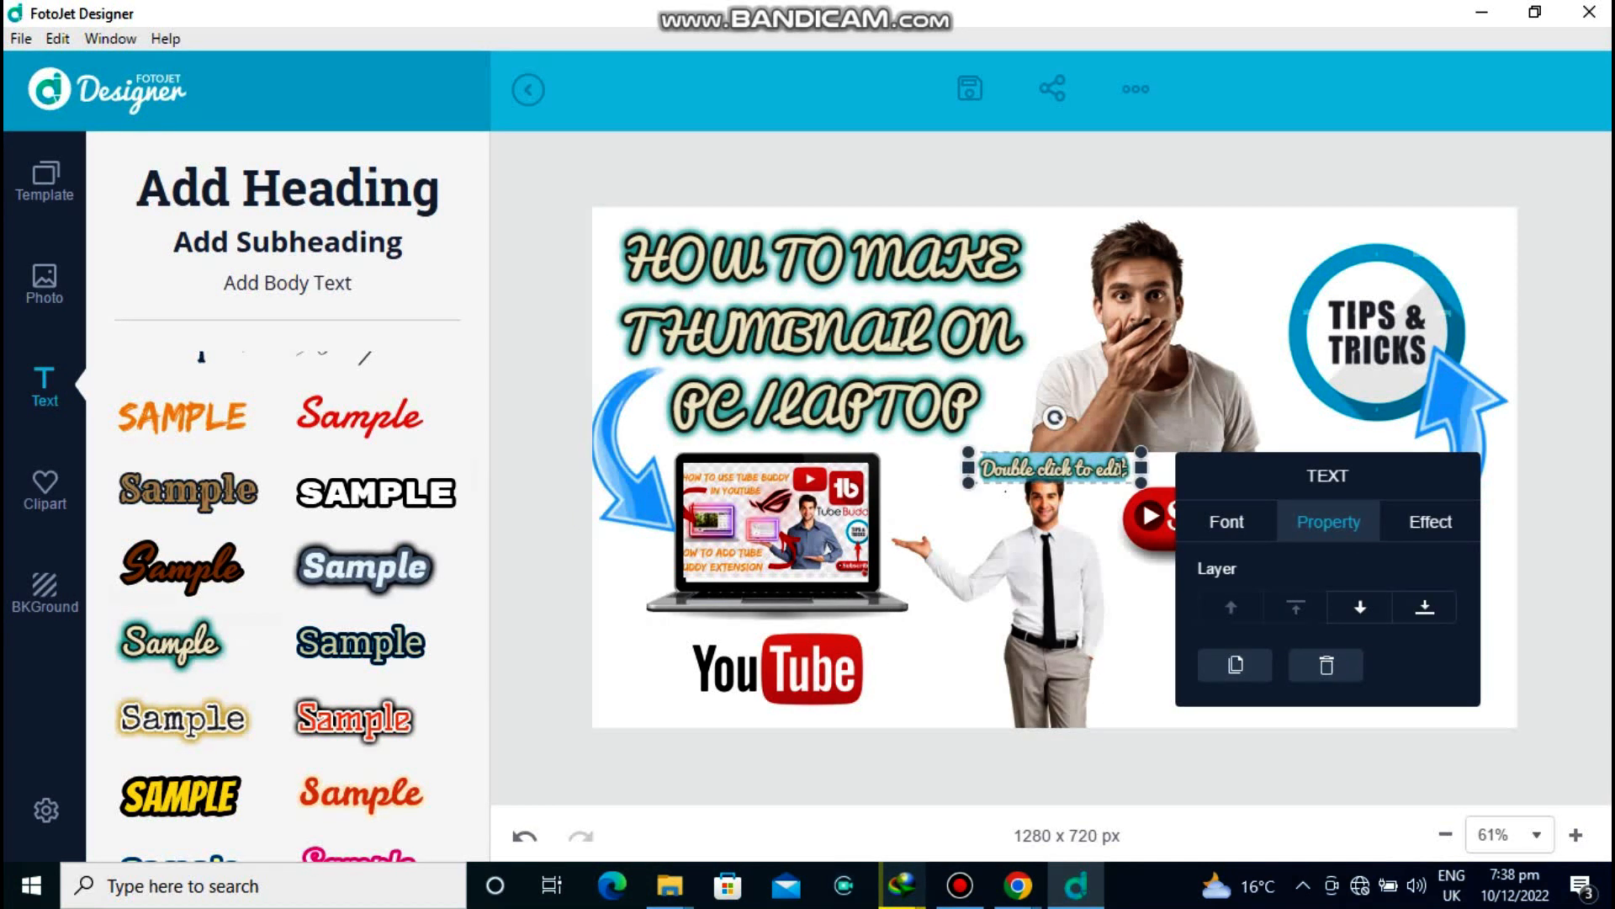
double_click(1131, 467)
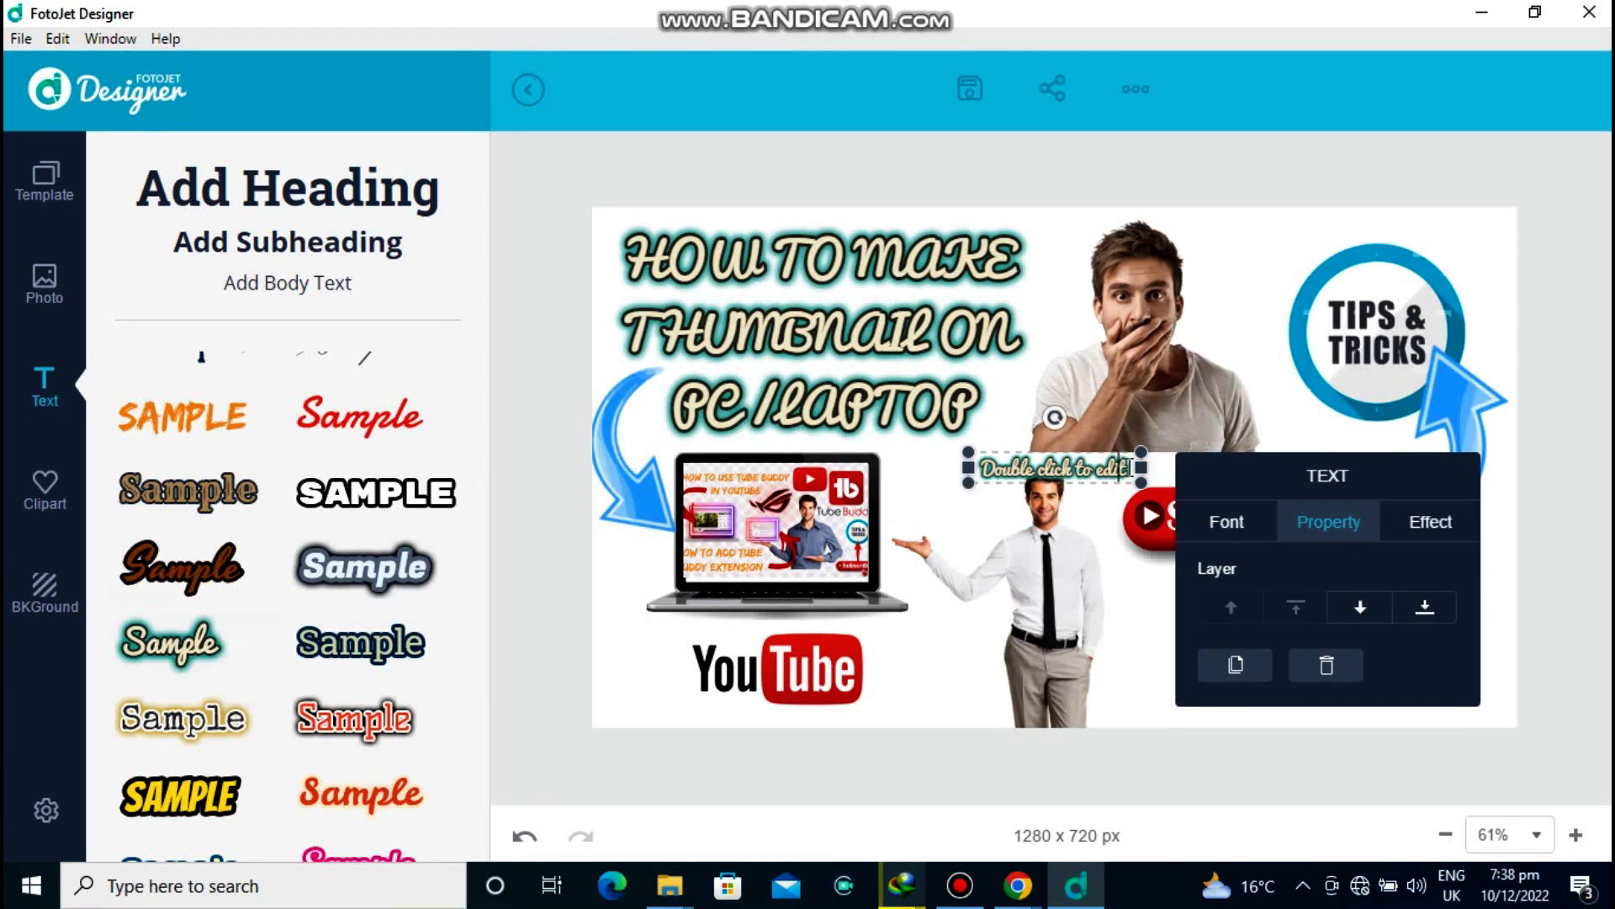
key("BackSpace")
key("BackSpace")
key("BackSpace")
key("BackSpace")
key("BackSpace")
key("BackSpace")
key("BackSpace")
key("BackSpace")
key("BackSpace")
key("BackSpace")
key("BackSpace")
key("BackSpace")
key("BackSpace")
key("BackSpace")
key("BackSpace")
key("BackSpace")
key("BackSpace")
key("BackSpace")
key("BackSpace")
key("BackSpace")
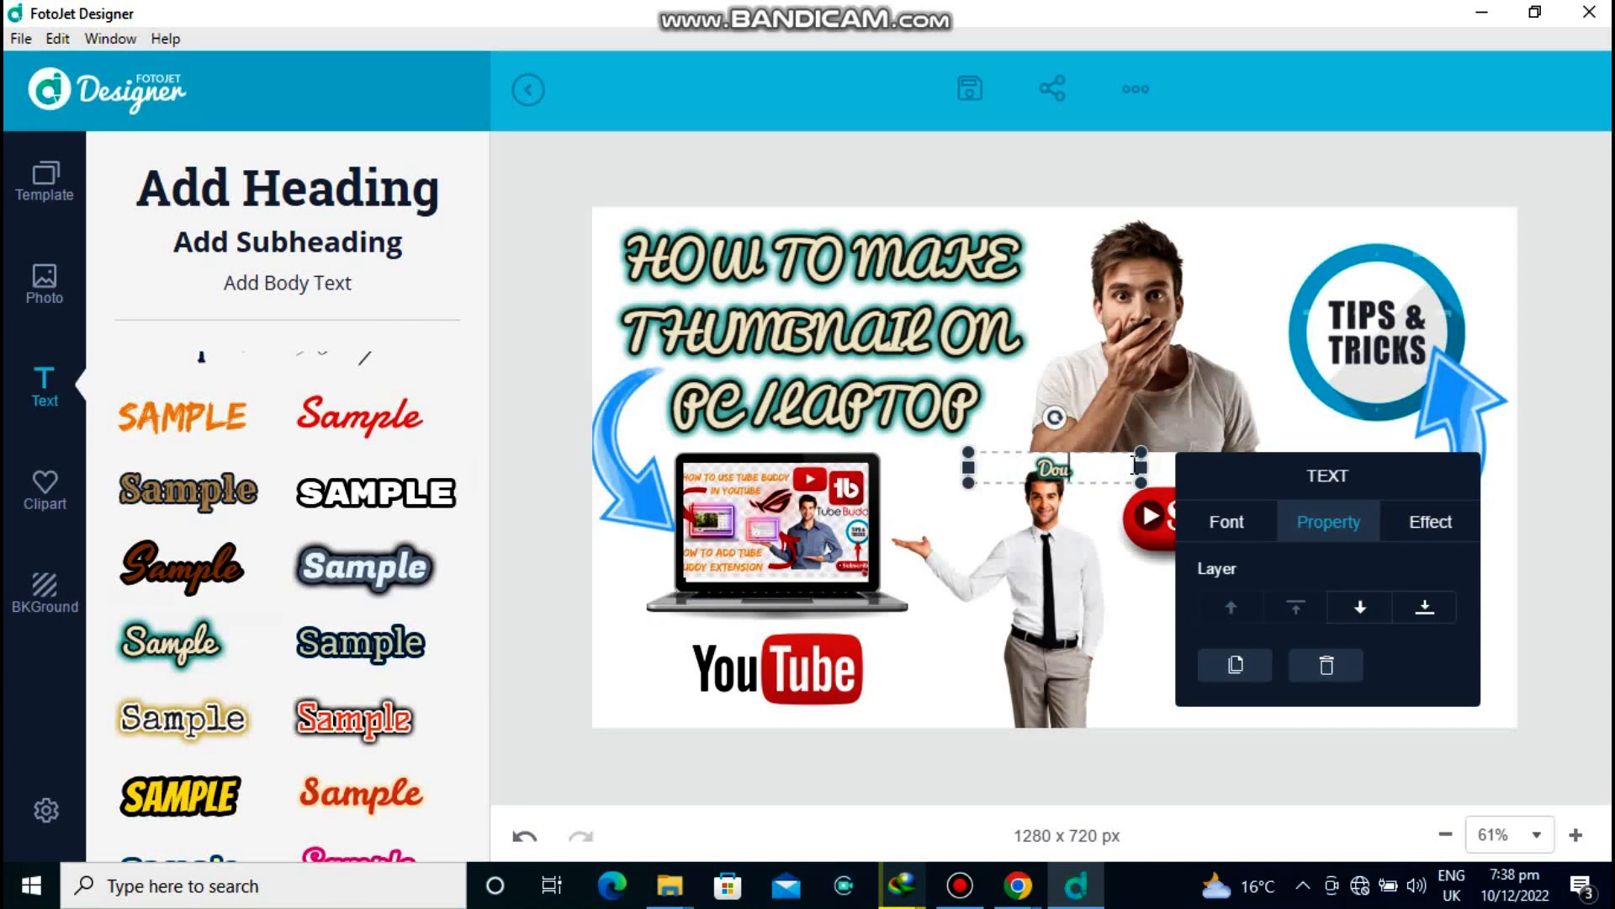
type("TROO")
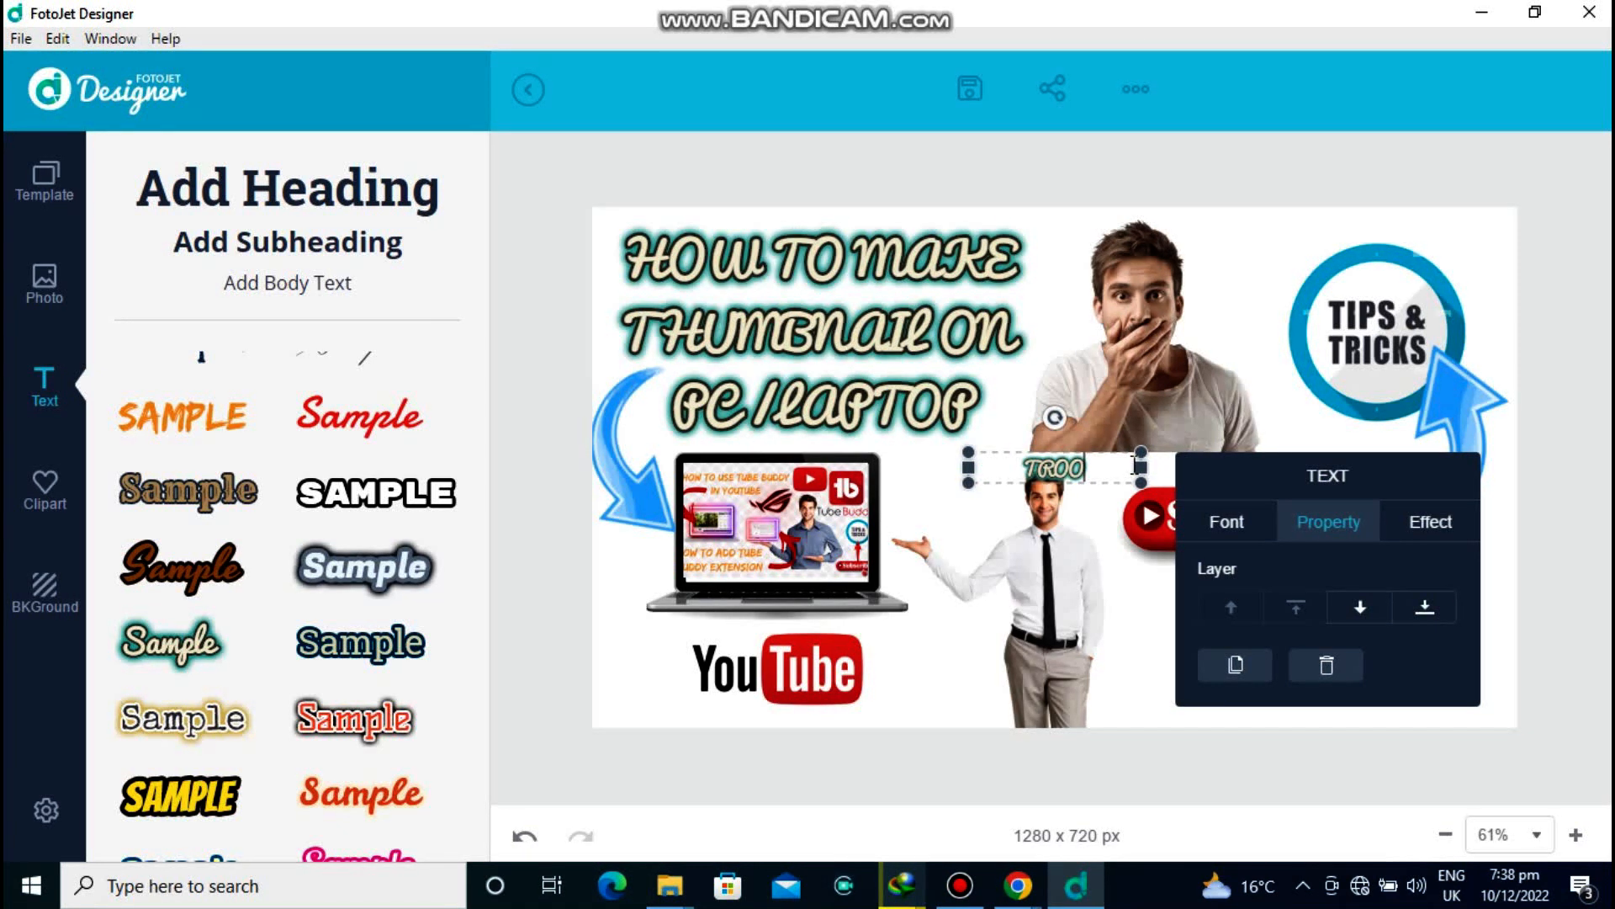
type("M")
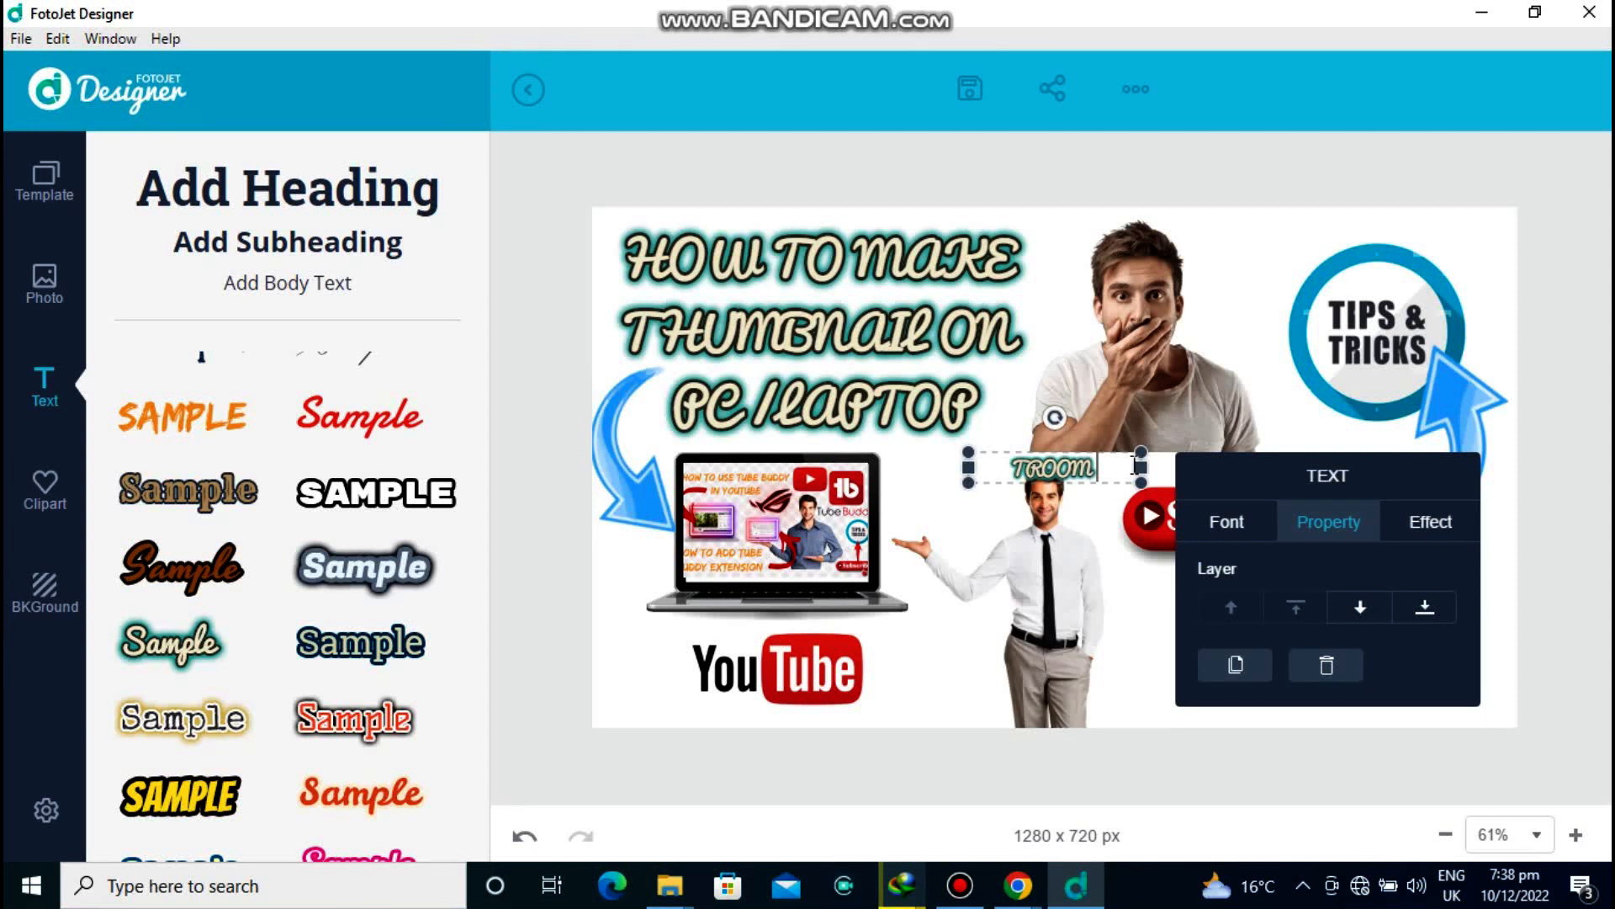
type(" TIP")
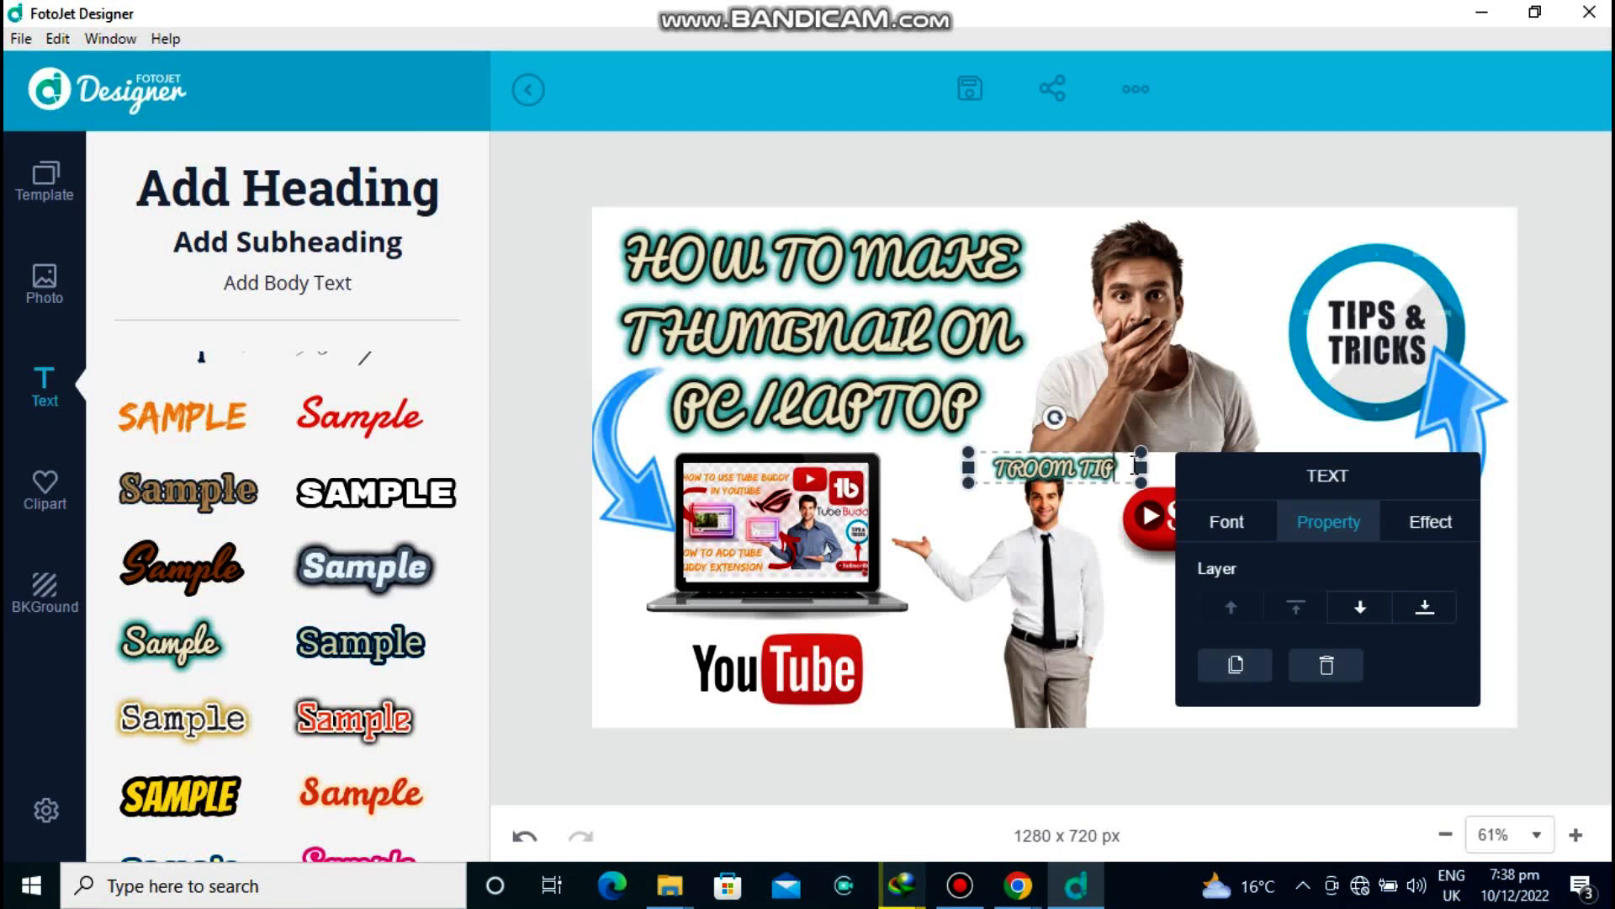
type("S AND TRI")
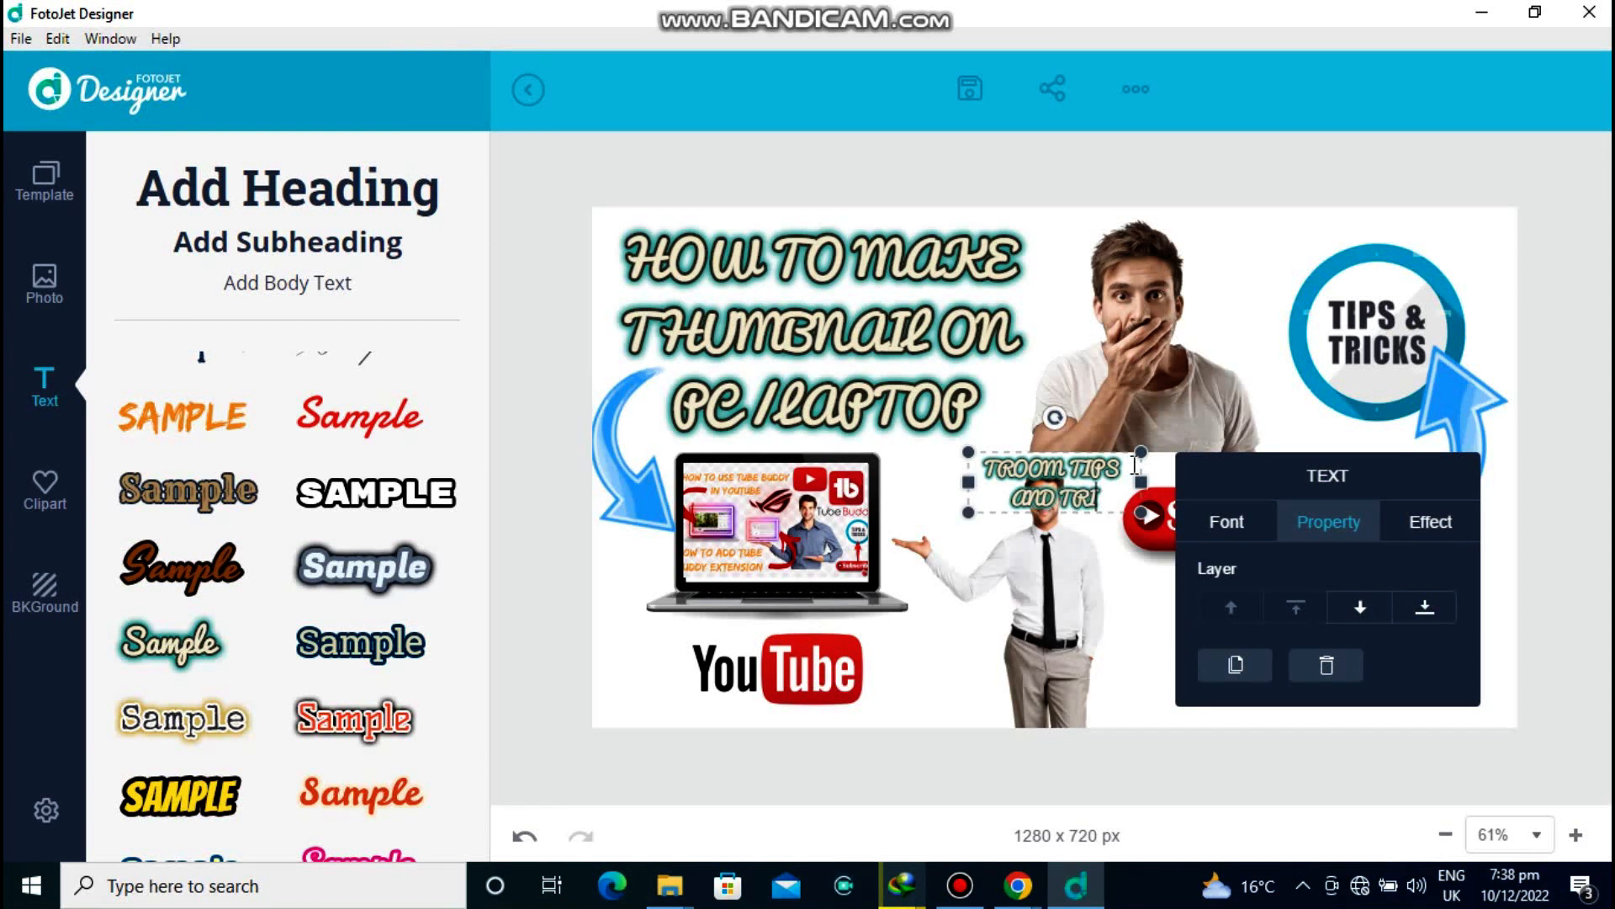
type("C")
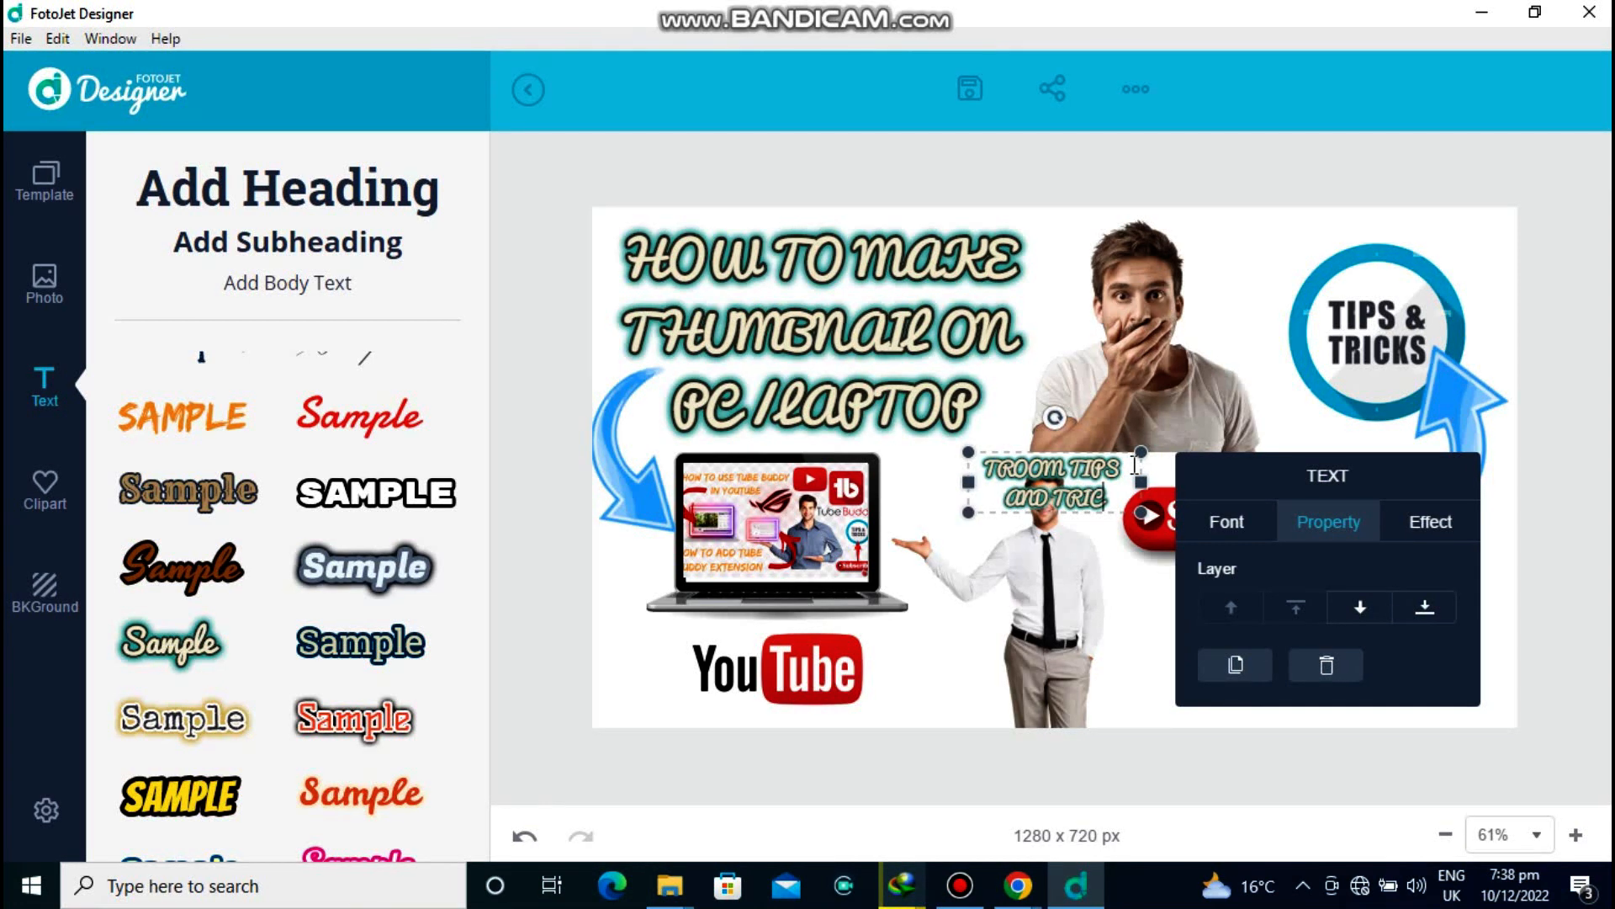
type("S")
key("Return")
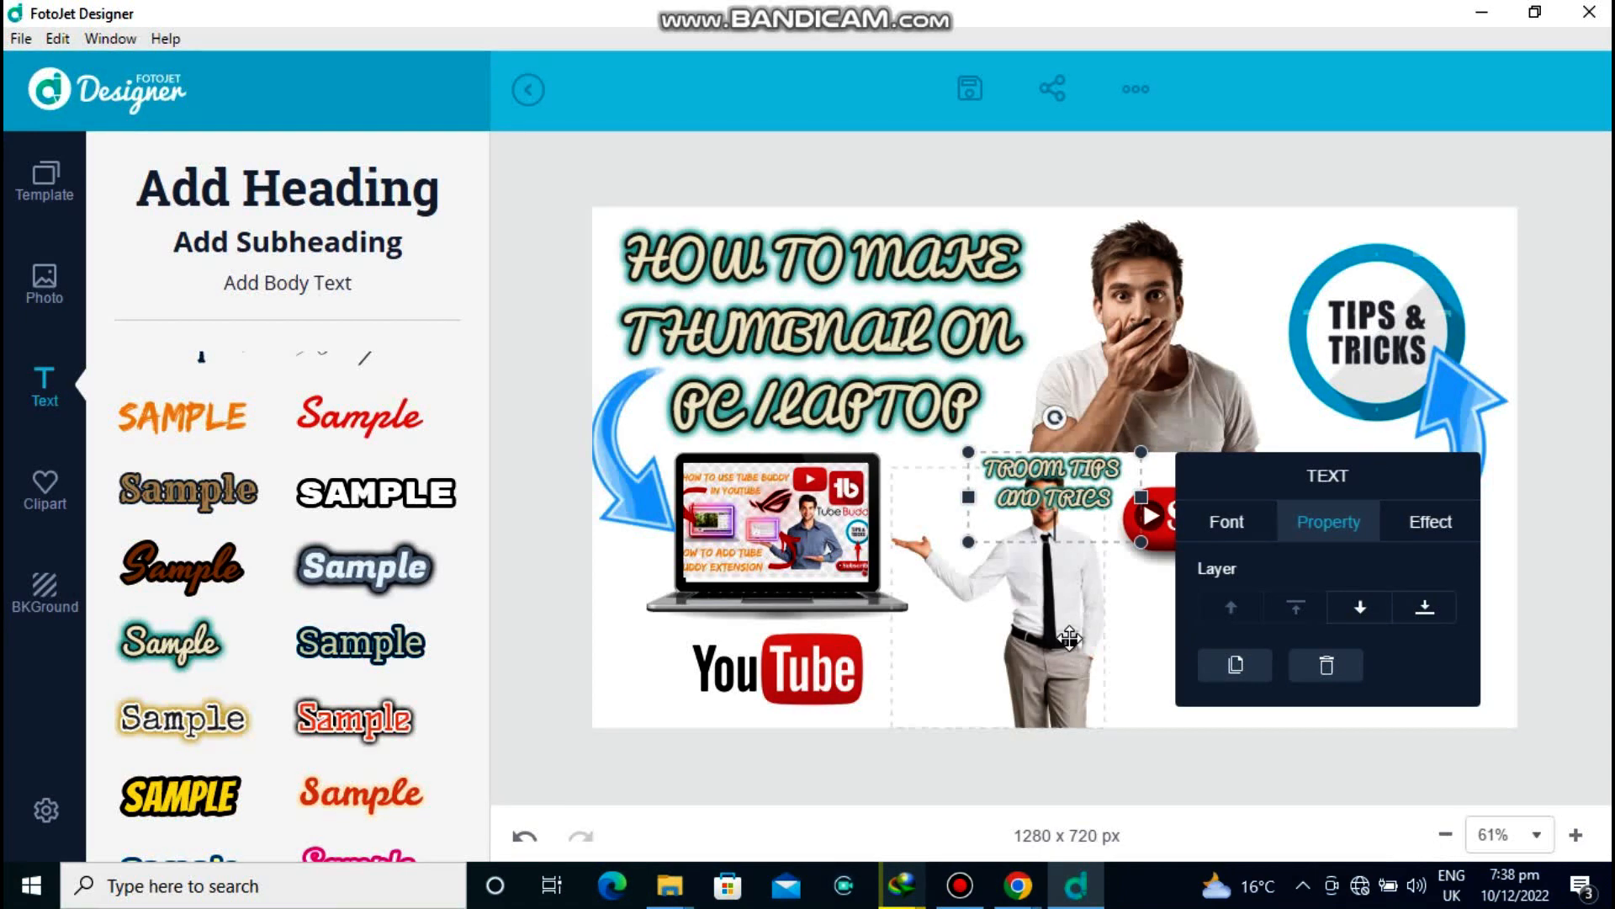
Enlarge the "TROOM TIPS AND TRICS" text to more than double its size and place it below the Subscribe button.
left_click(1130, 636)
left_click(1079, 472)
left_click_drag(1139, 540, 1352, 650)
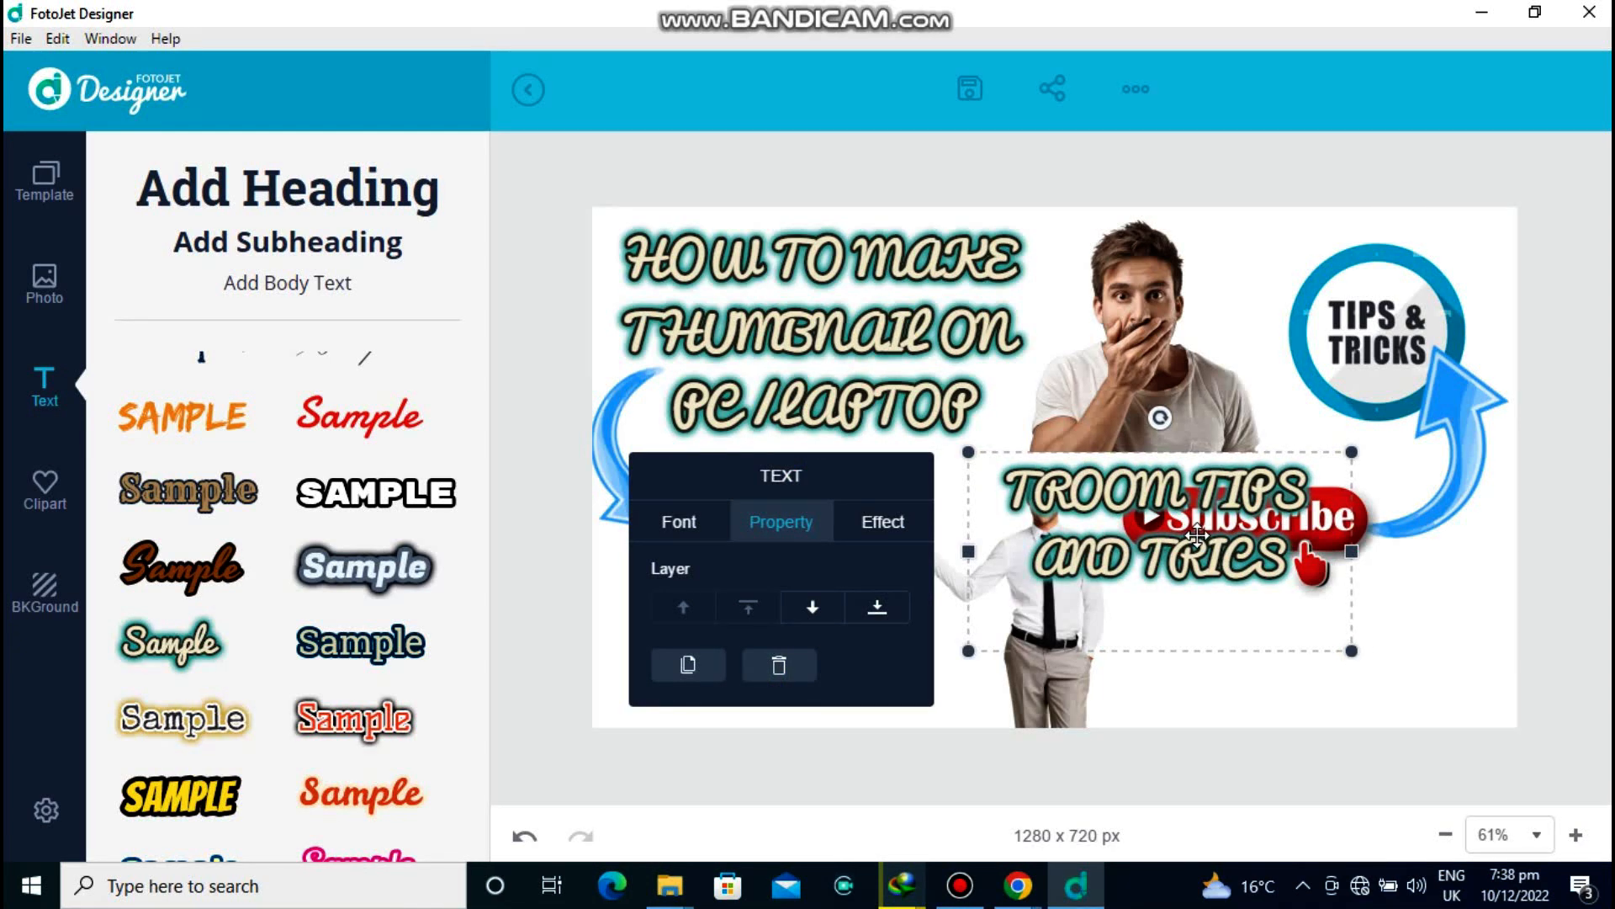
left_click_drag(1198, 533, 1338, 623)
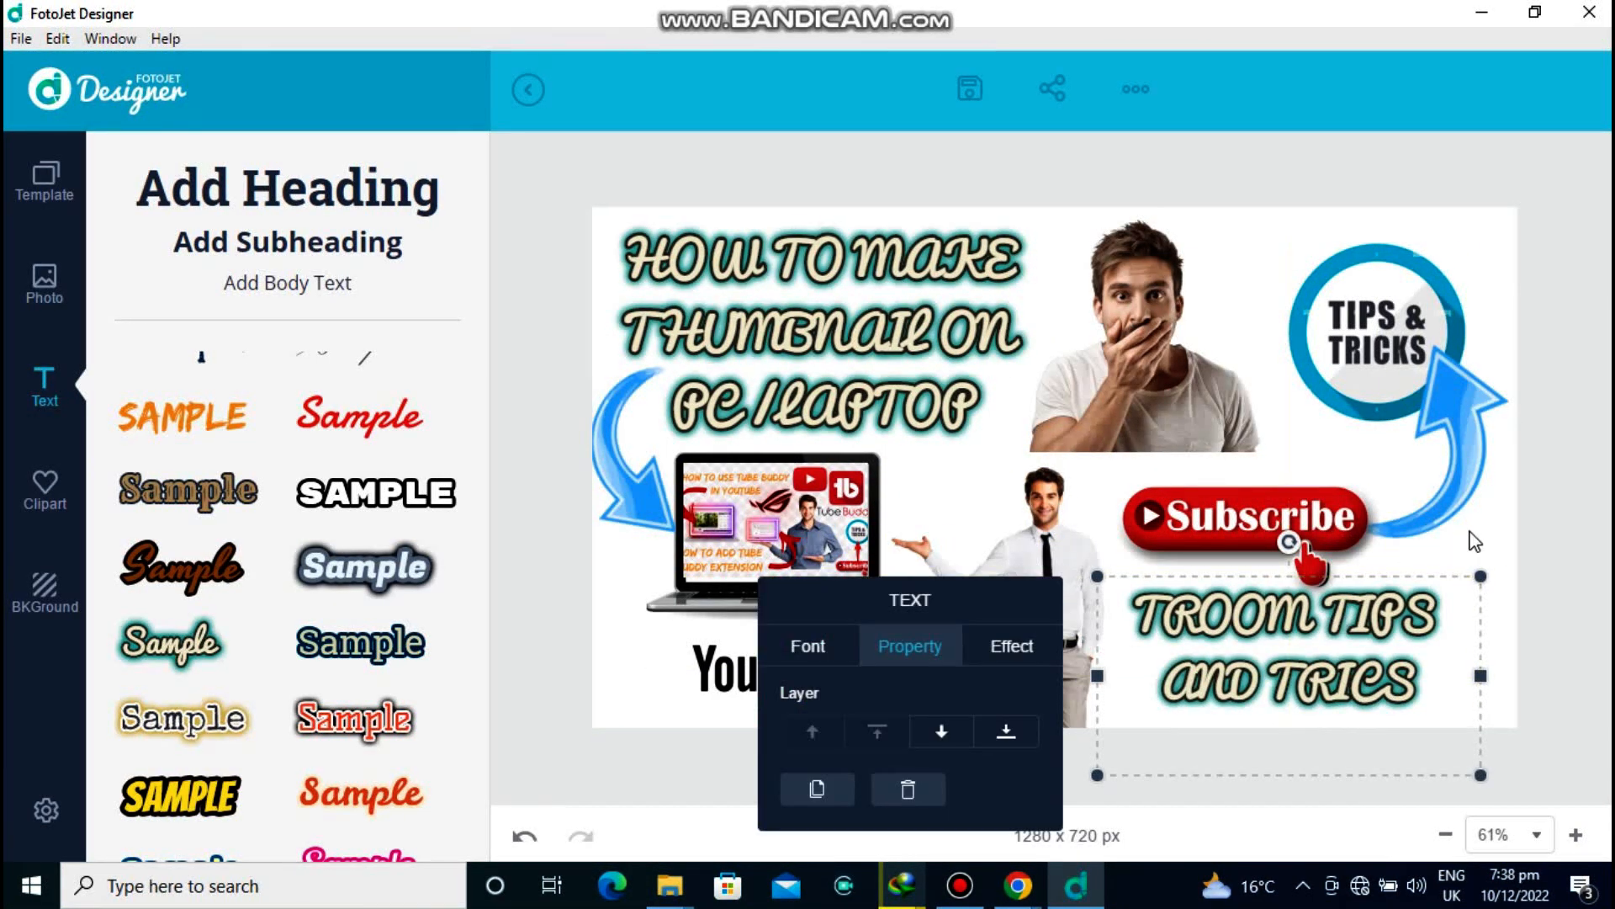
left_click(1586, 545)
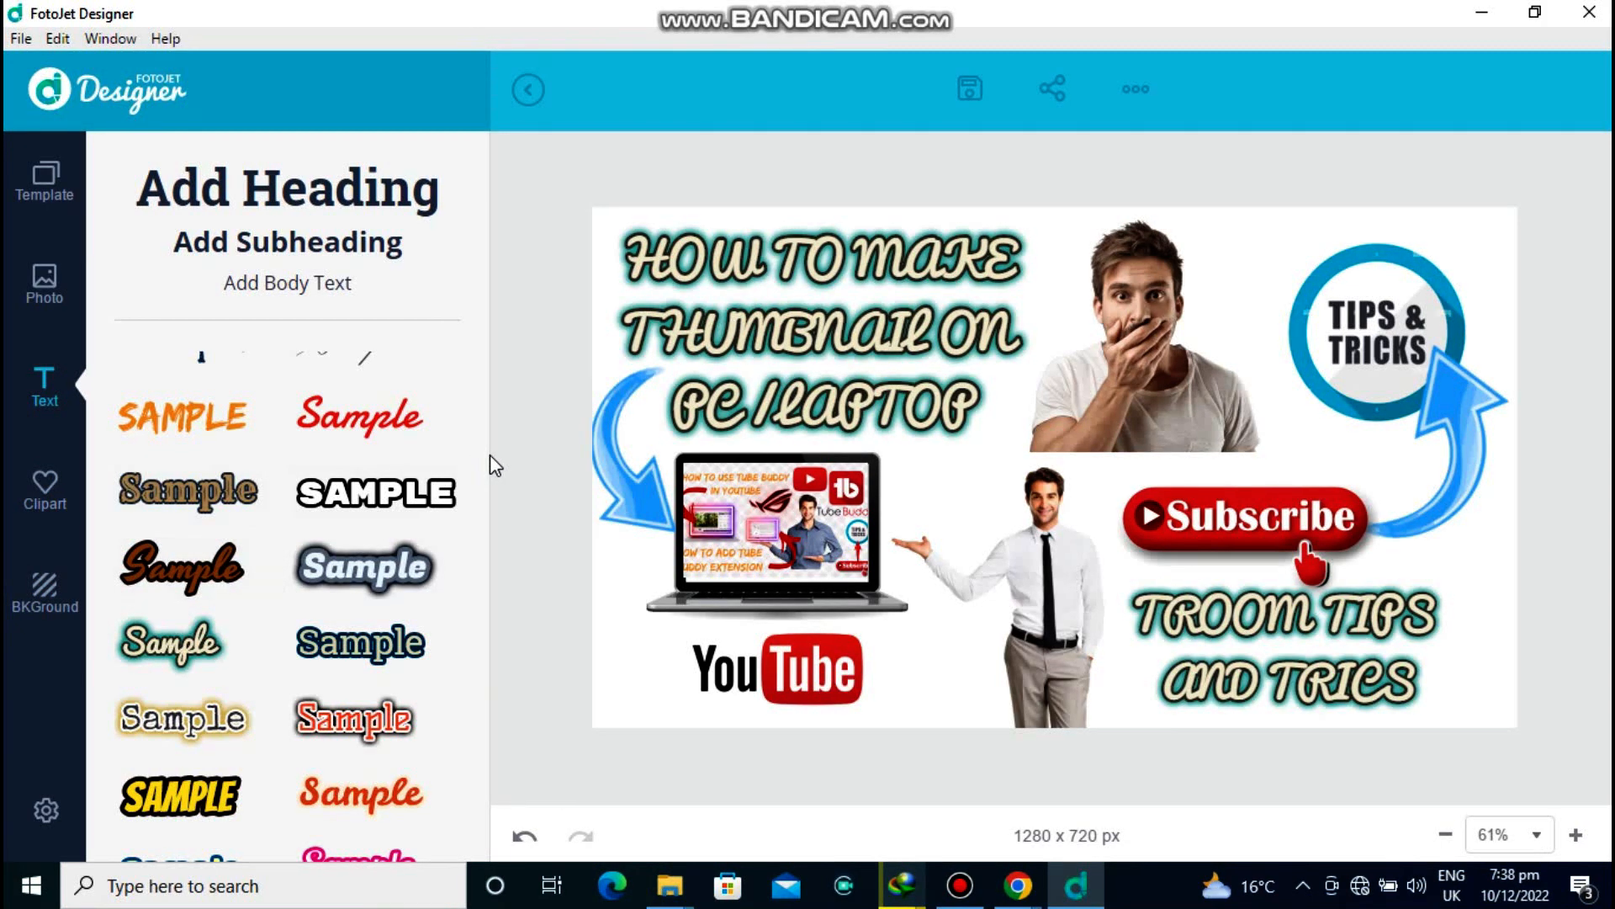
Try the light green zigzag pattern and the orange geometric pattern as the canvas background.
left_click(34, 562)
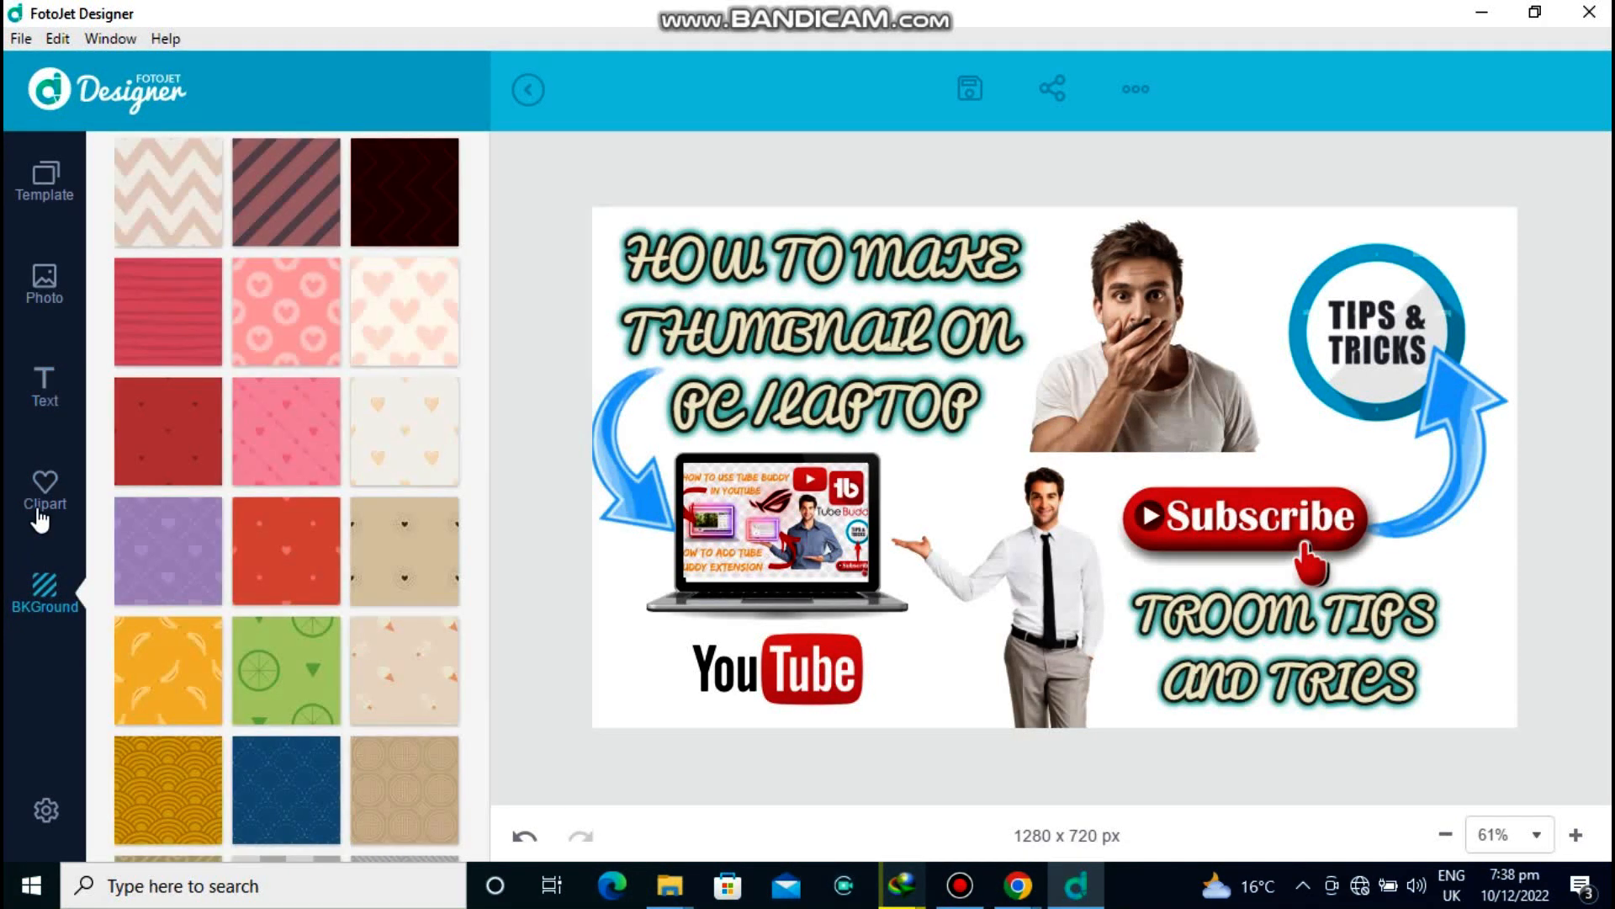
left_click(39, 509)
left_click(48, 583)
left_click(475, 314)
left_click(438, 335)
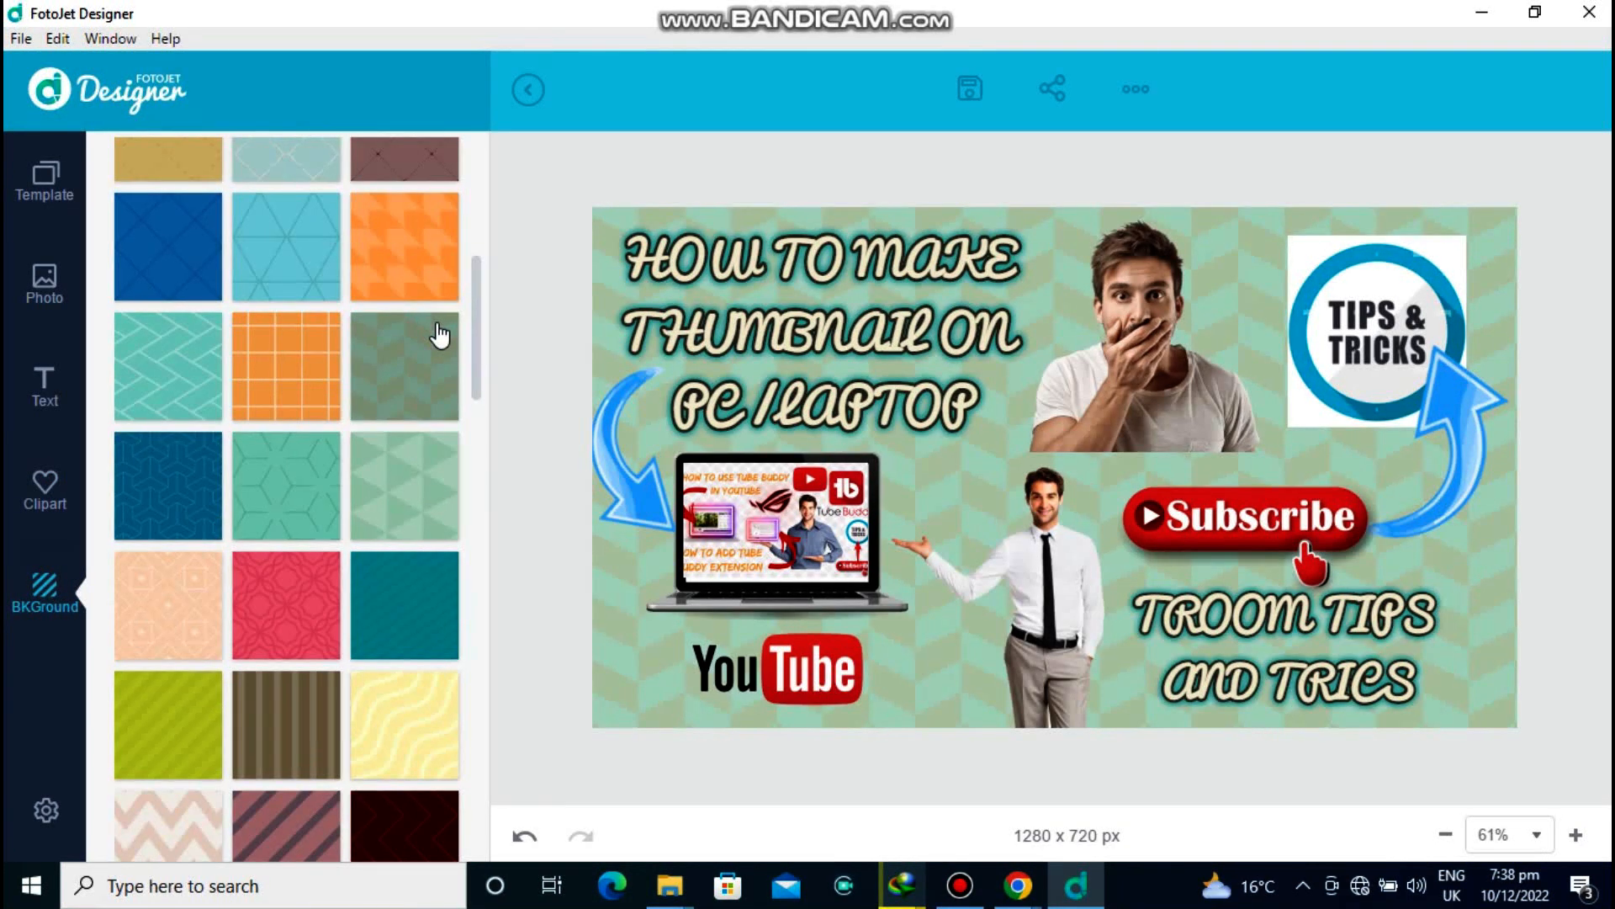
left_click(415, 270)
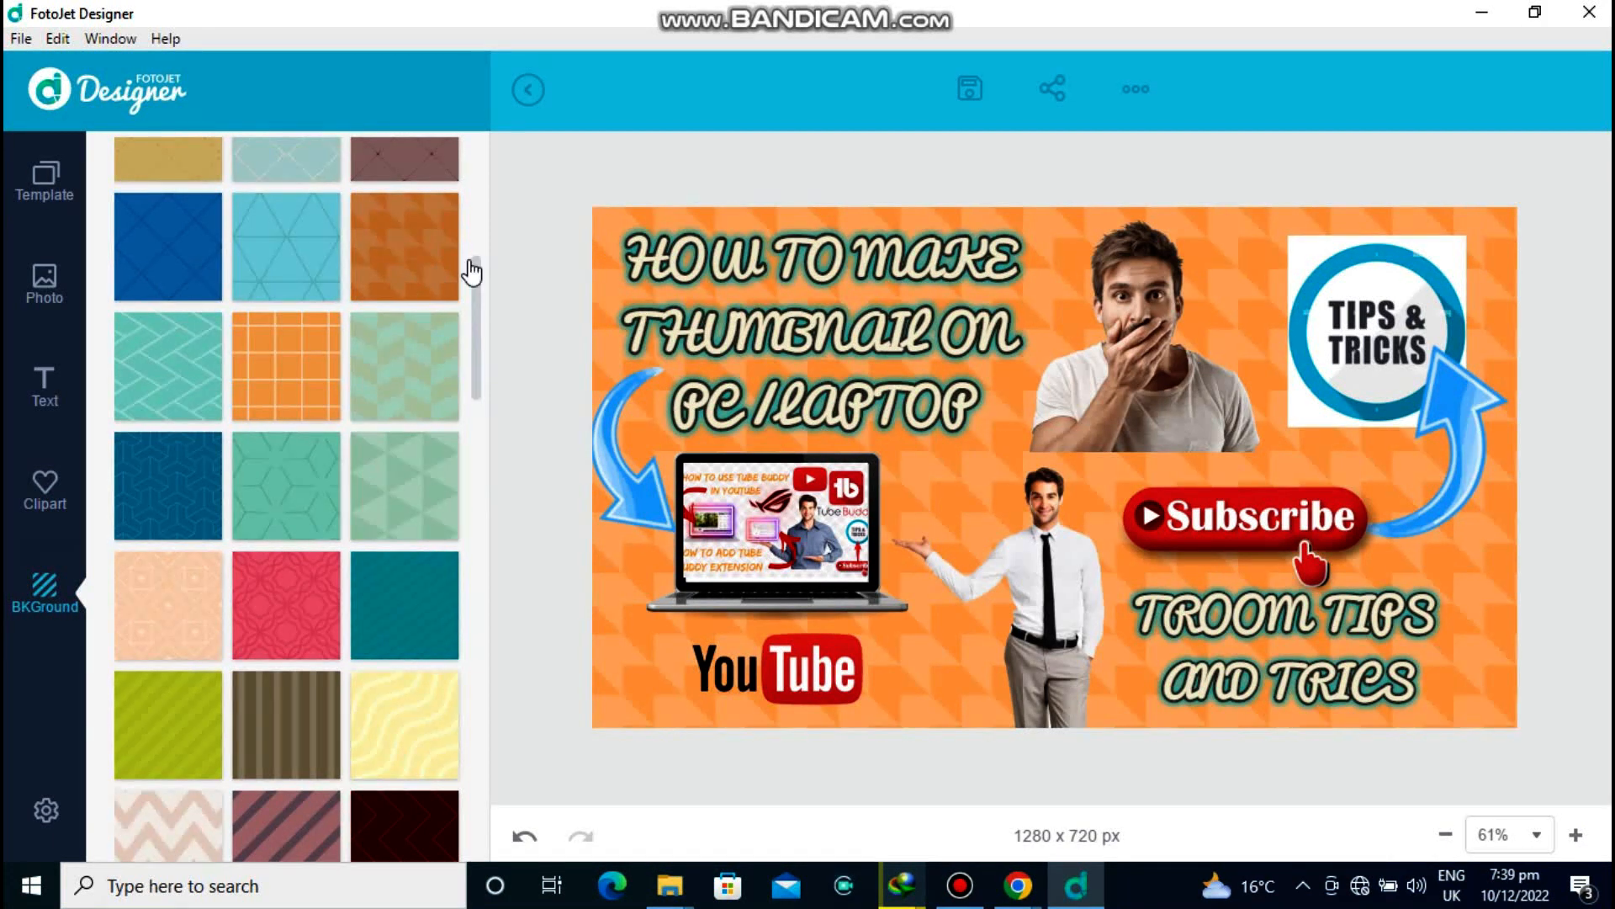
Compare the orange-pink, red-yellow and green gradient backgrounds, and apply the pink-to-purple gradient to the canvas.
left_click_drag(476, 299, 479, 166)
left_click(132, 355)
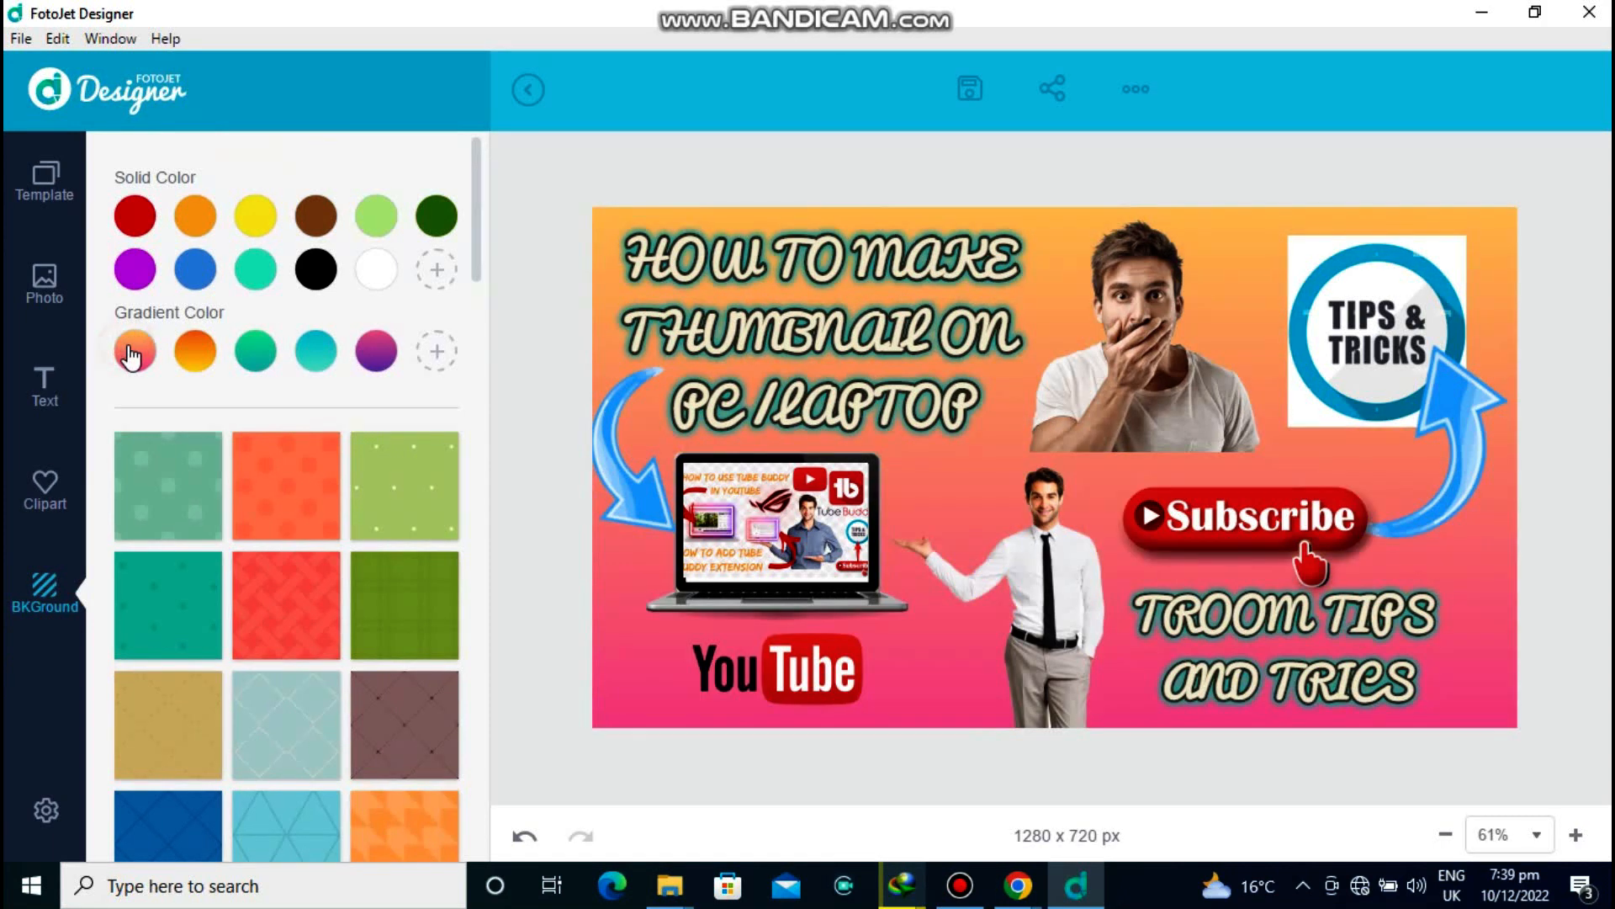
left_click(192, 362)
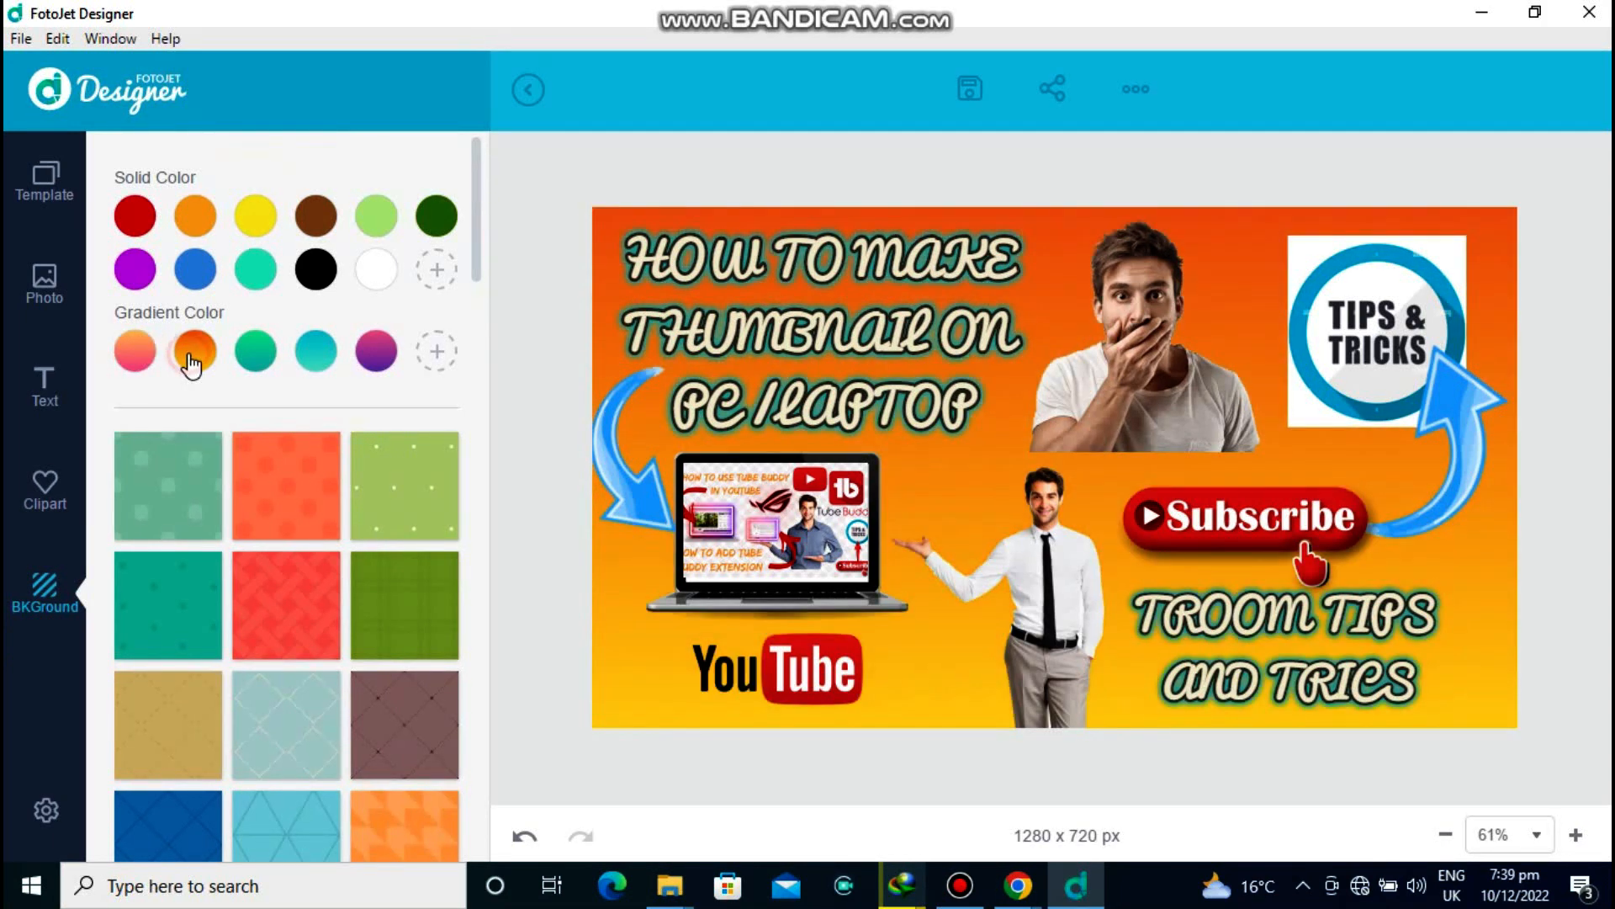
left_click(261, 362)
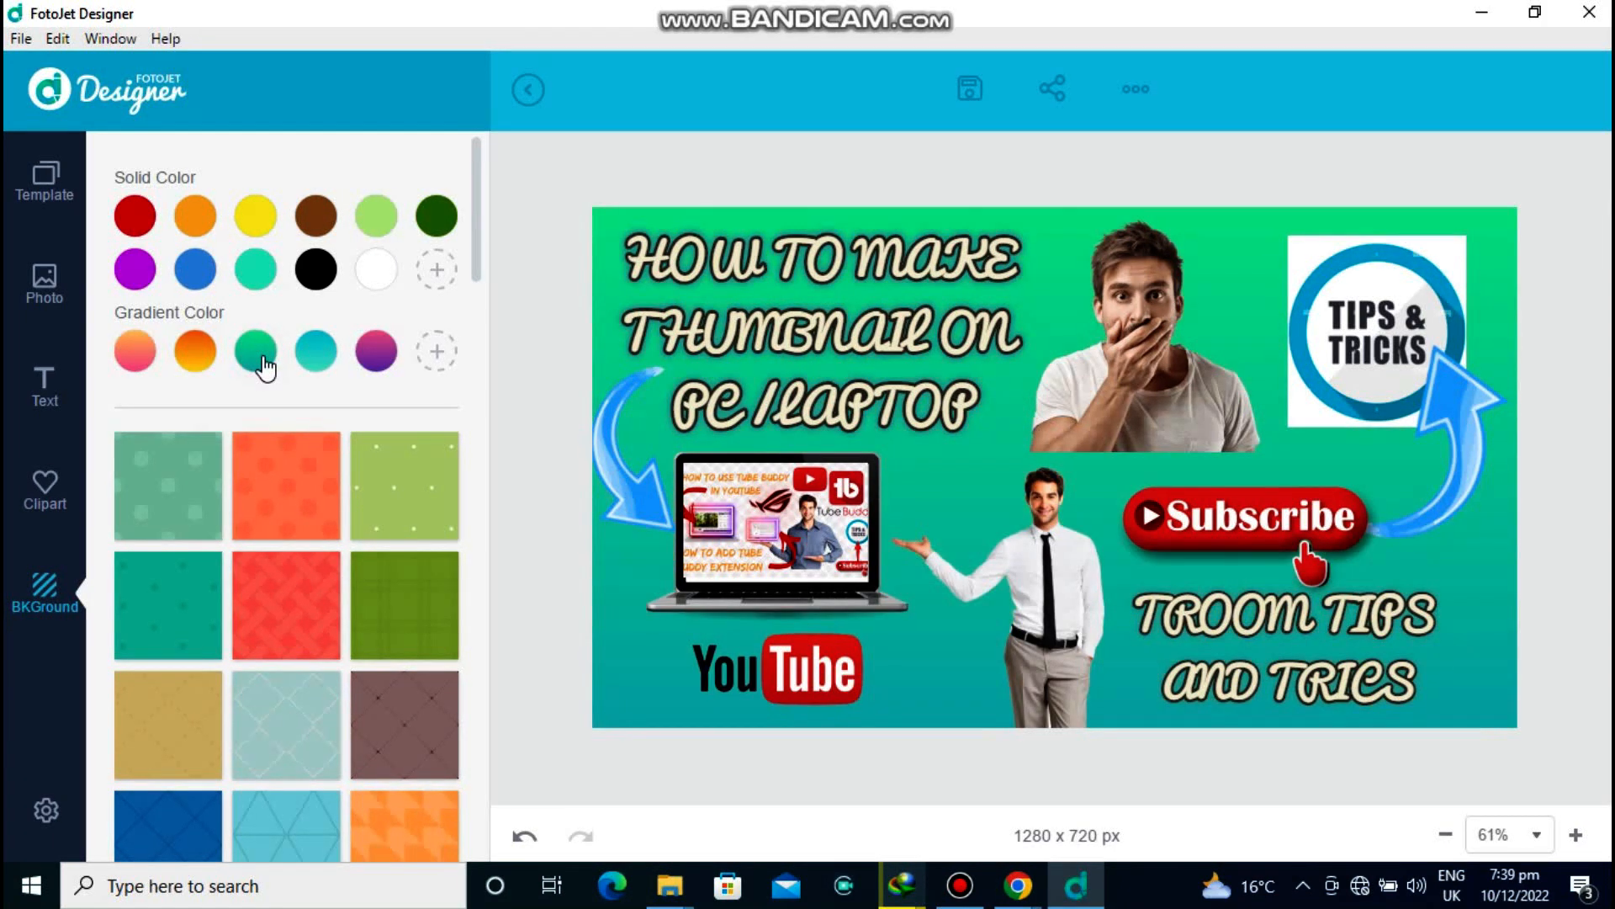
left_click(383, 364)
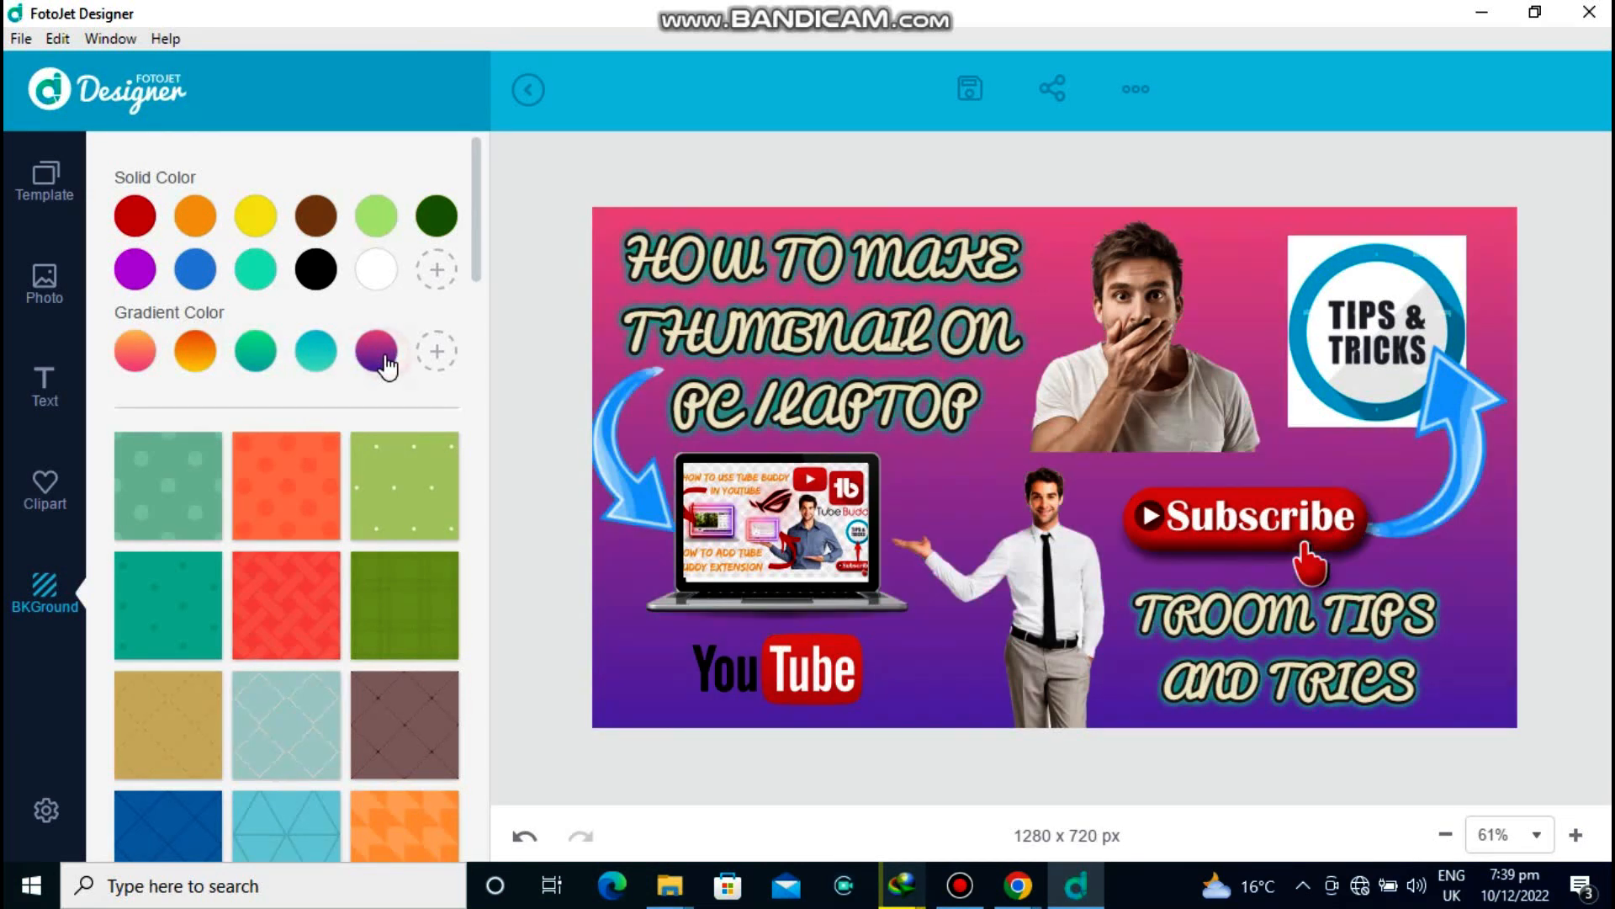
Apply the blue-to-teal gradient to the canvas and try a custom radial version of it.
left_click(300, 364)
left_click(436, 351)
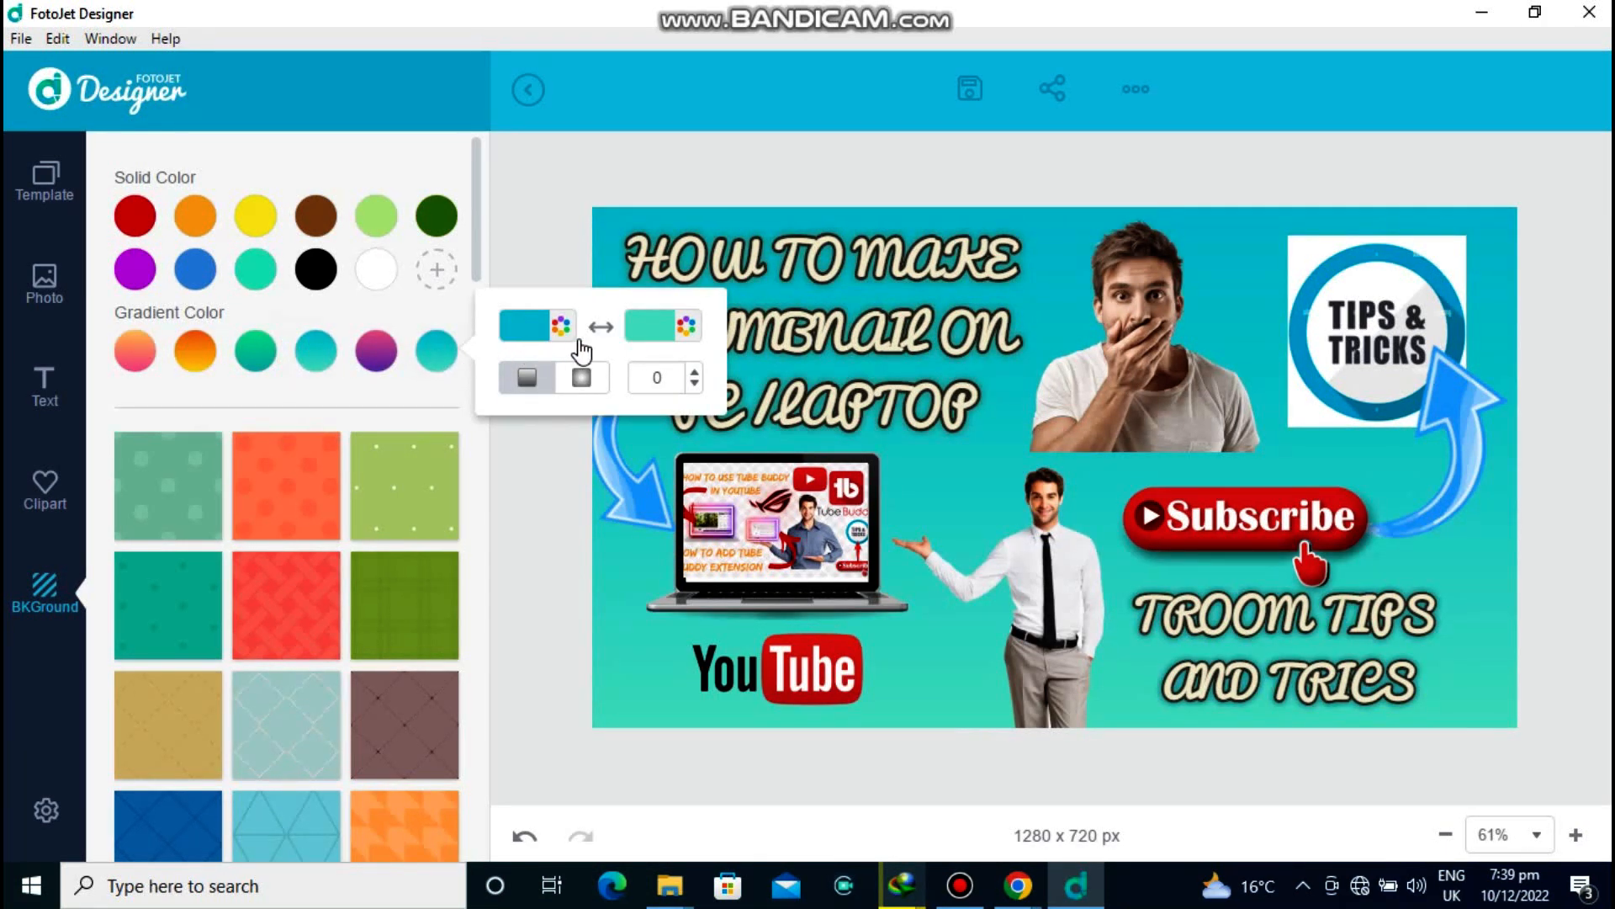
left_click(580, 380)
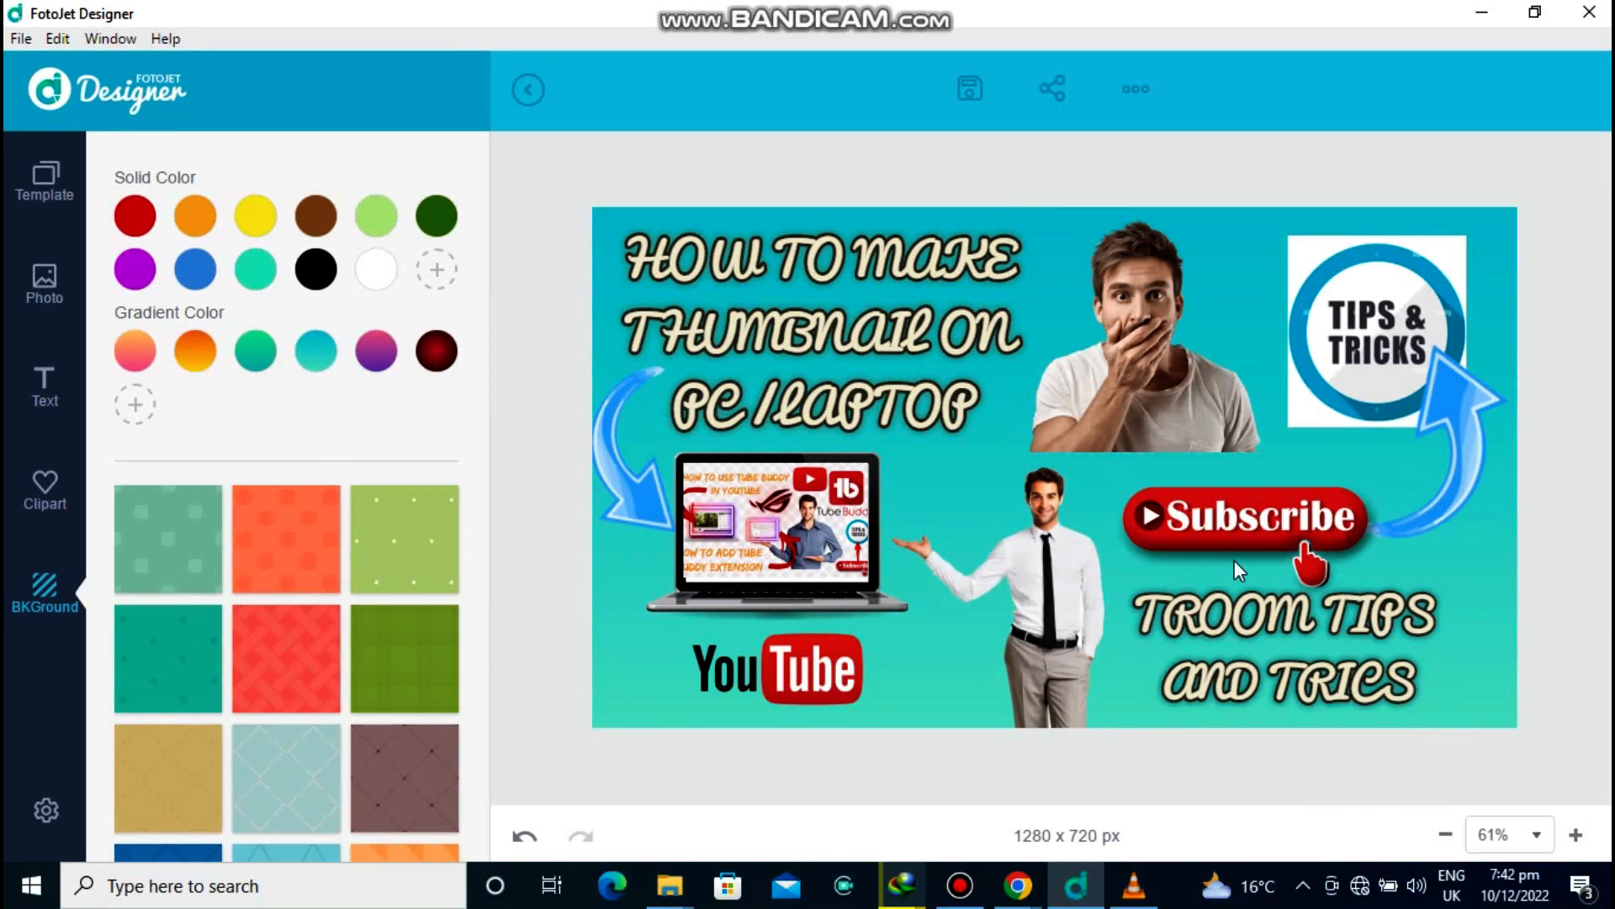
Correct the text below the Subscribe button to read "TROOM TIPS AND TRICKS".
left_click(1385, 684)
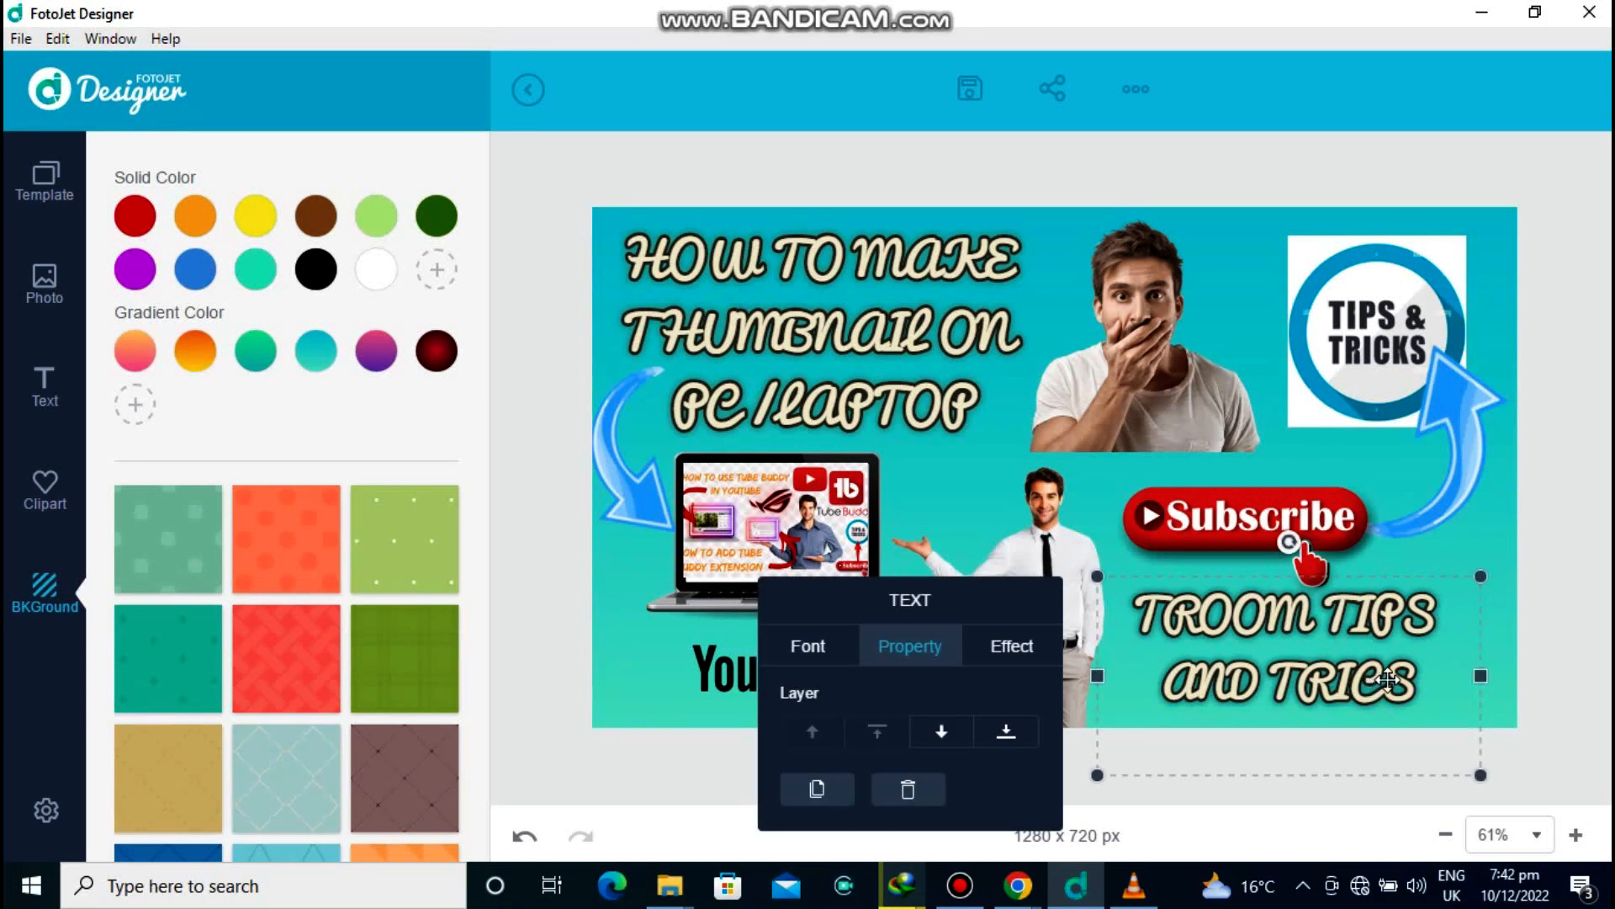
left_click(1384, 683)
type("K")
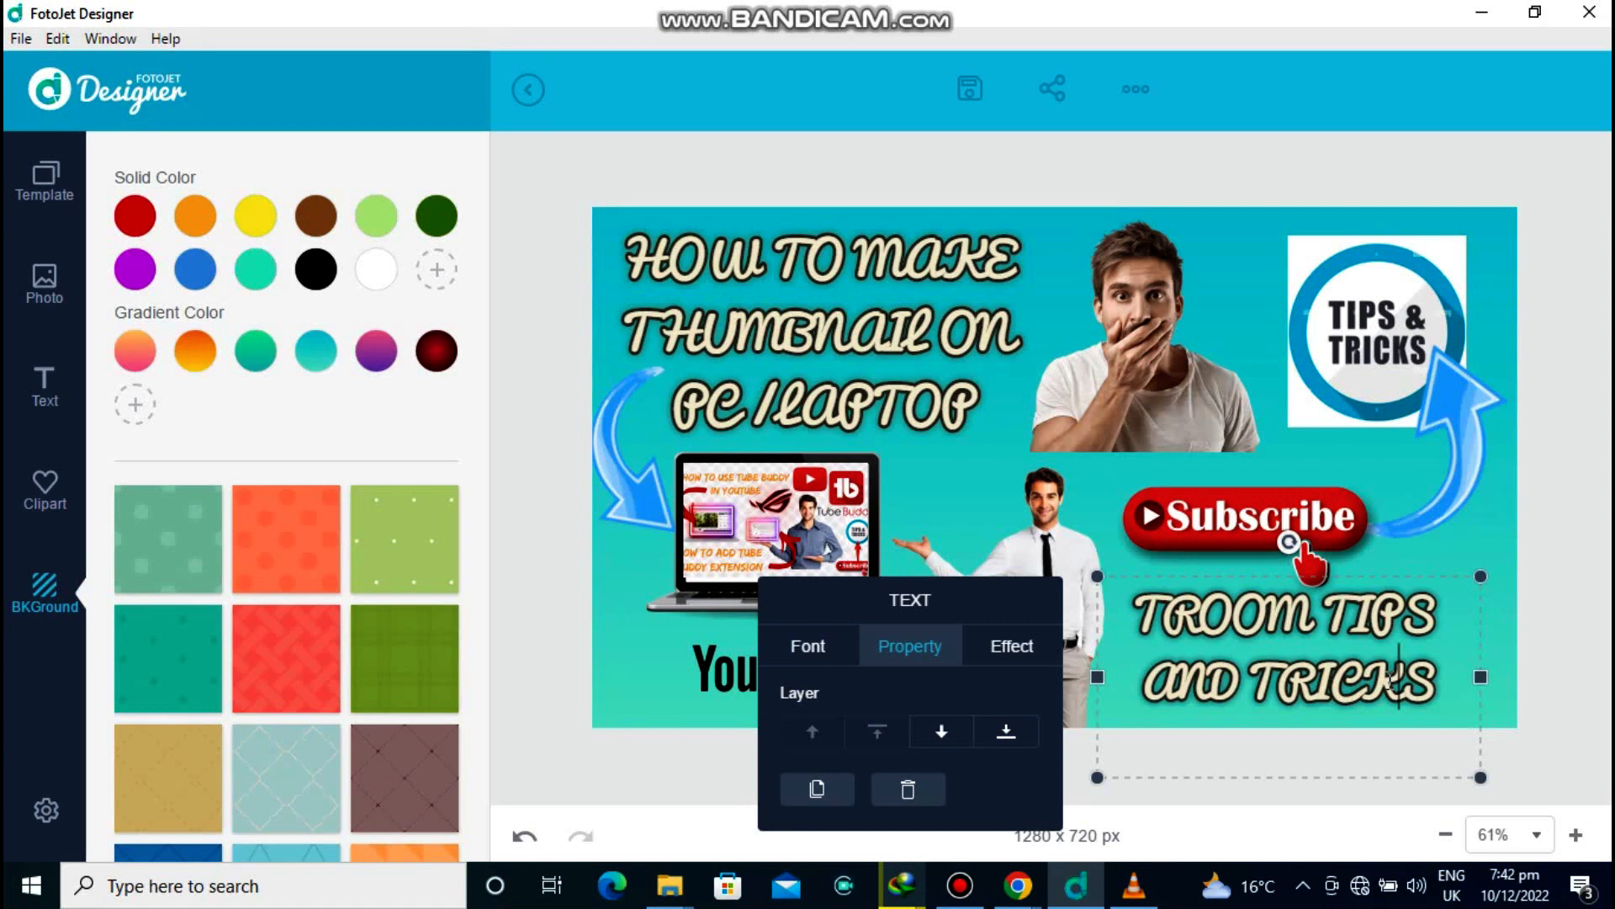
left_click(1488, 533)
Try the muted green, orange and light green dotted, green plaid, red woven and teal dotted patterns as the canvas background.
left_click(188, 555)
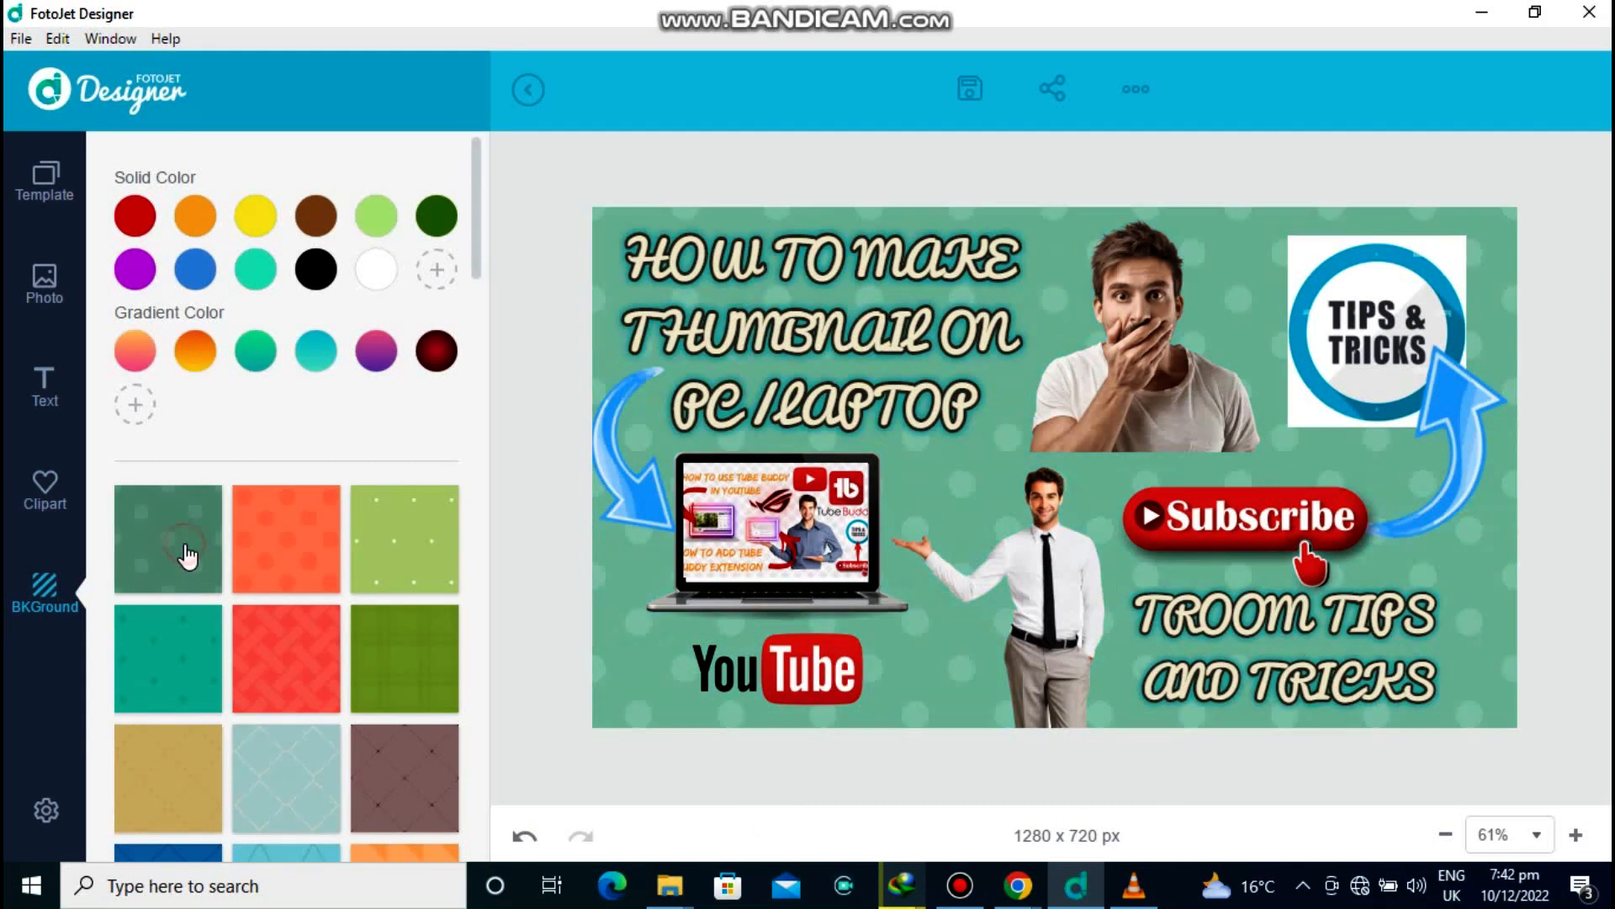
left_click(268, 562)
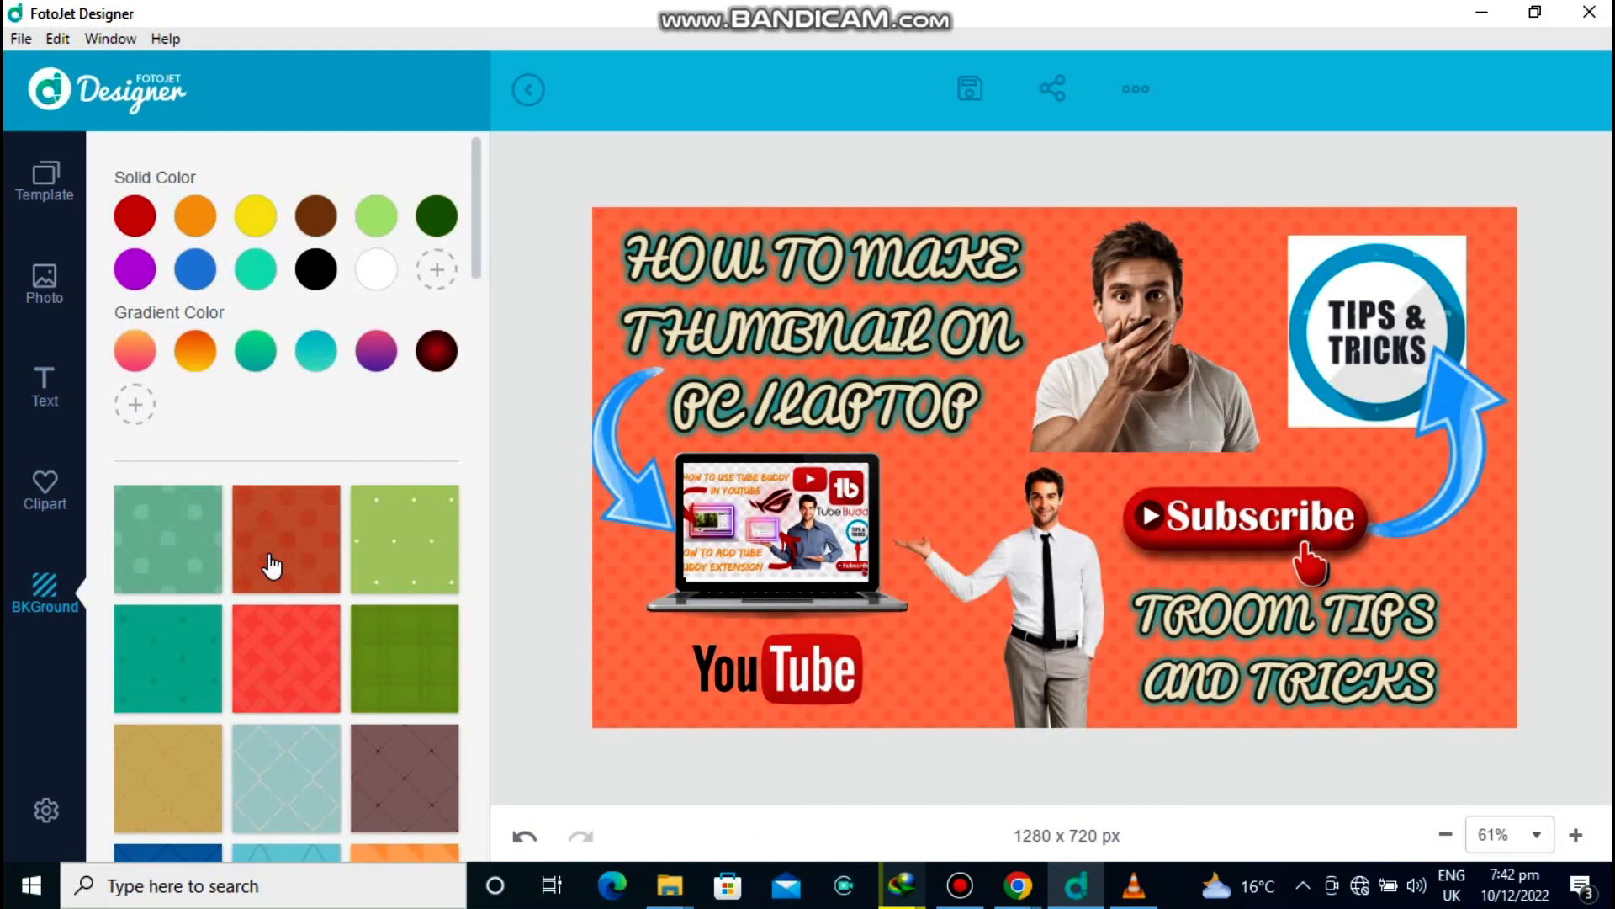
left_click(385, 572)
left_click(382, 669)
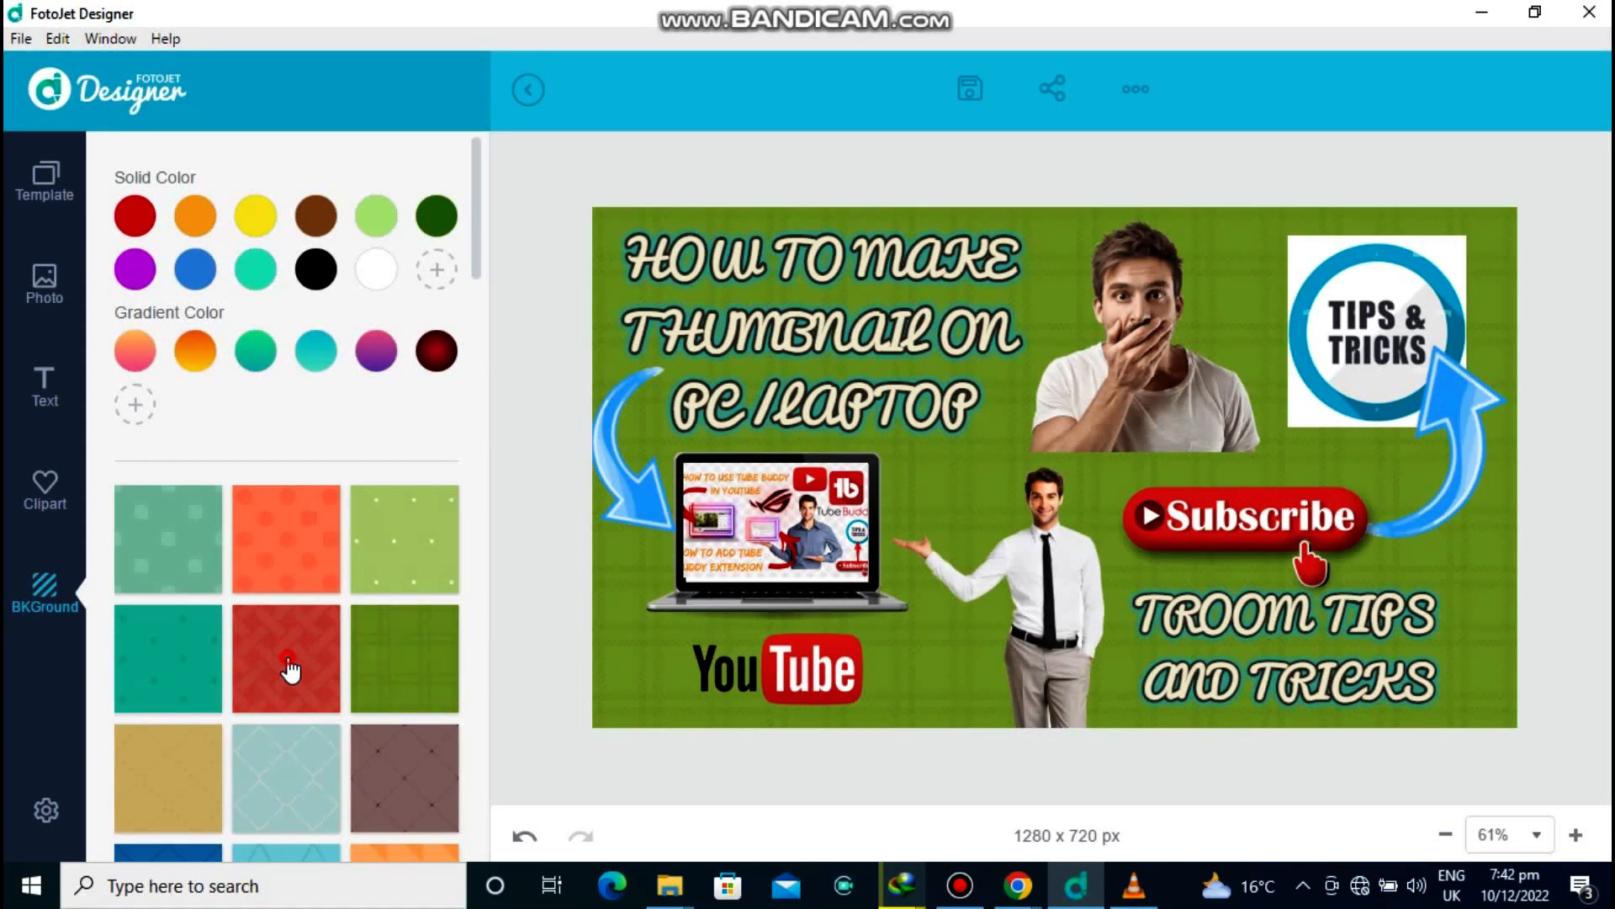
left_click(289, 670)
left_click(185, 666)
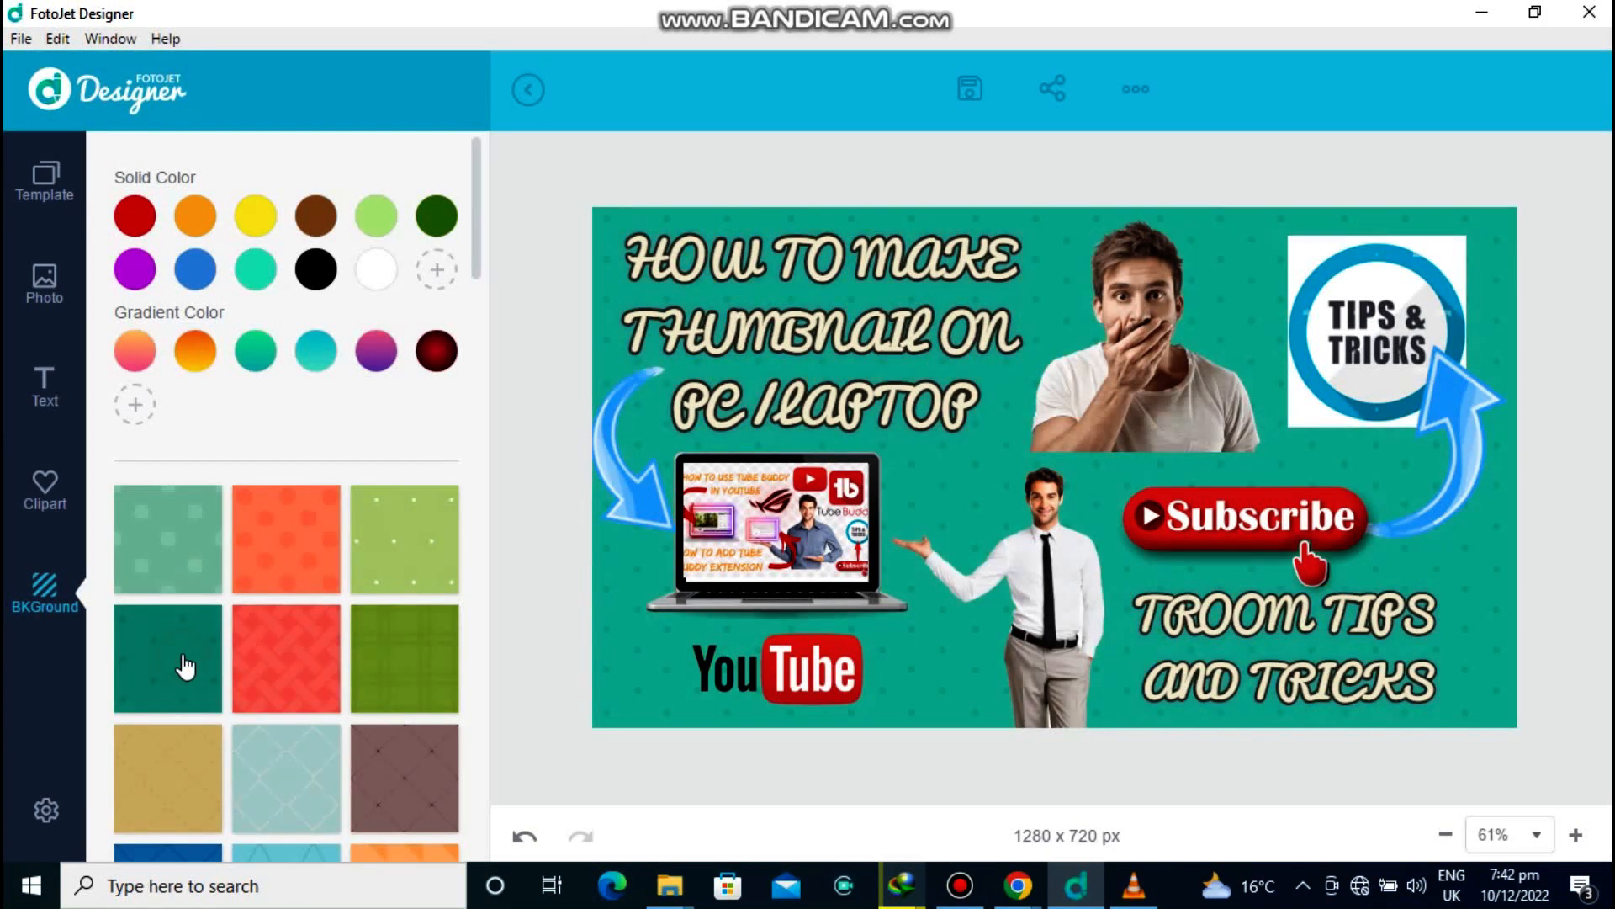
Try the tan, pale blue lattice, brown diamond, dark teal and crimson ornamental patterns as the canvas background.
left_click(180, 741)
left_click(333, 776)
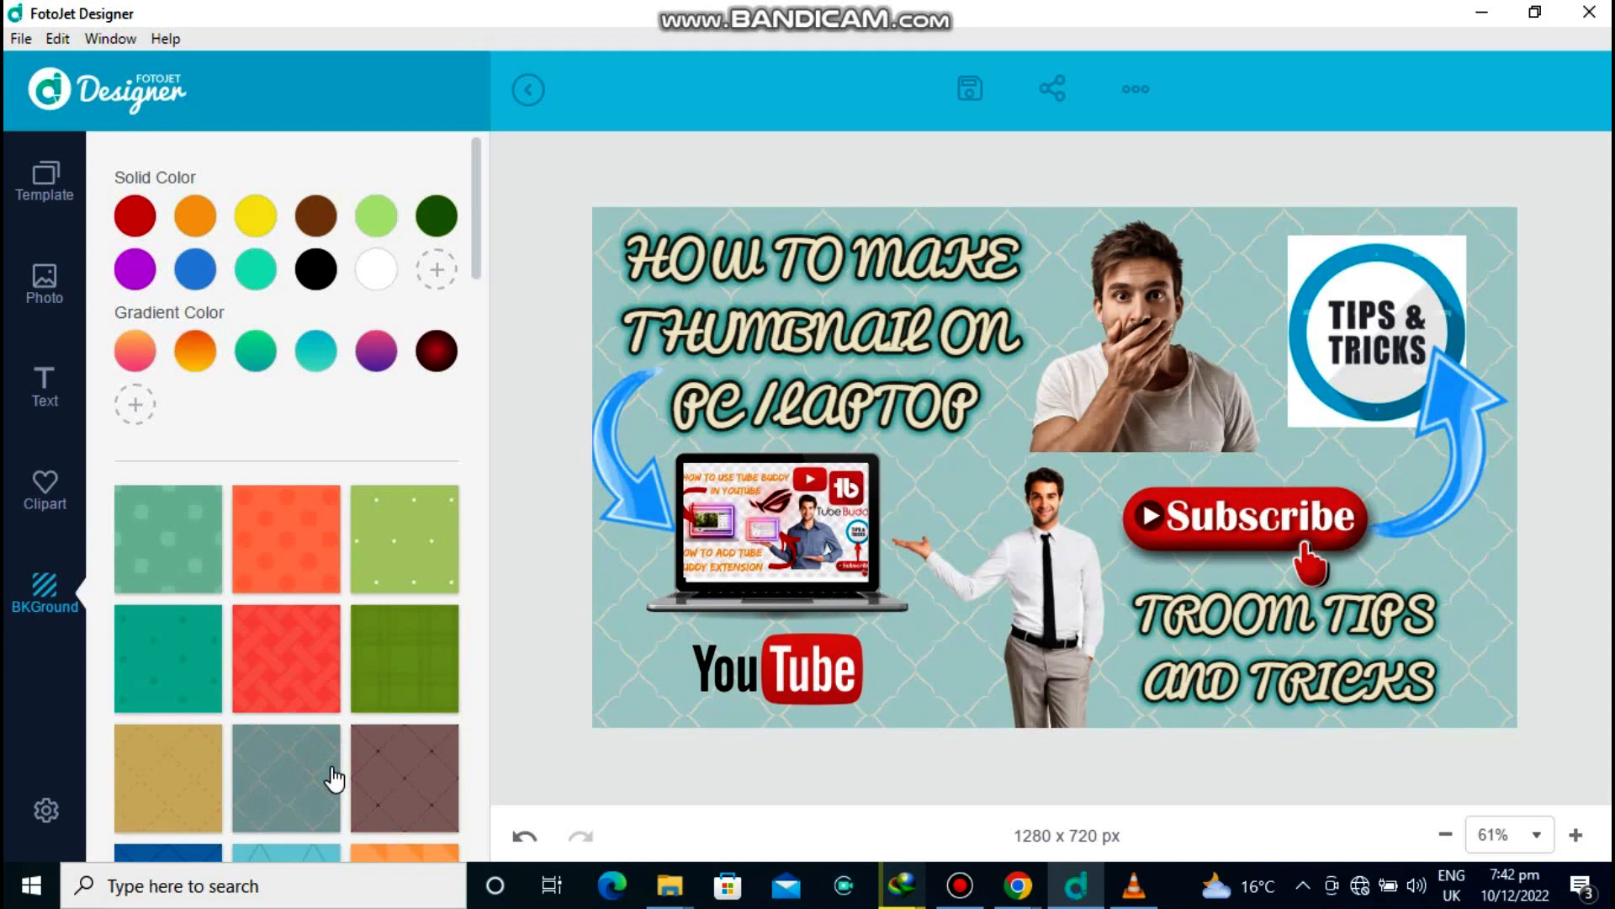
left_click(417, 781)
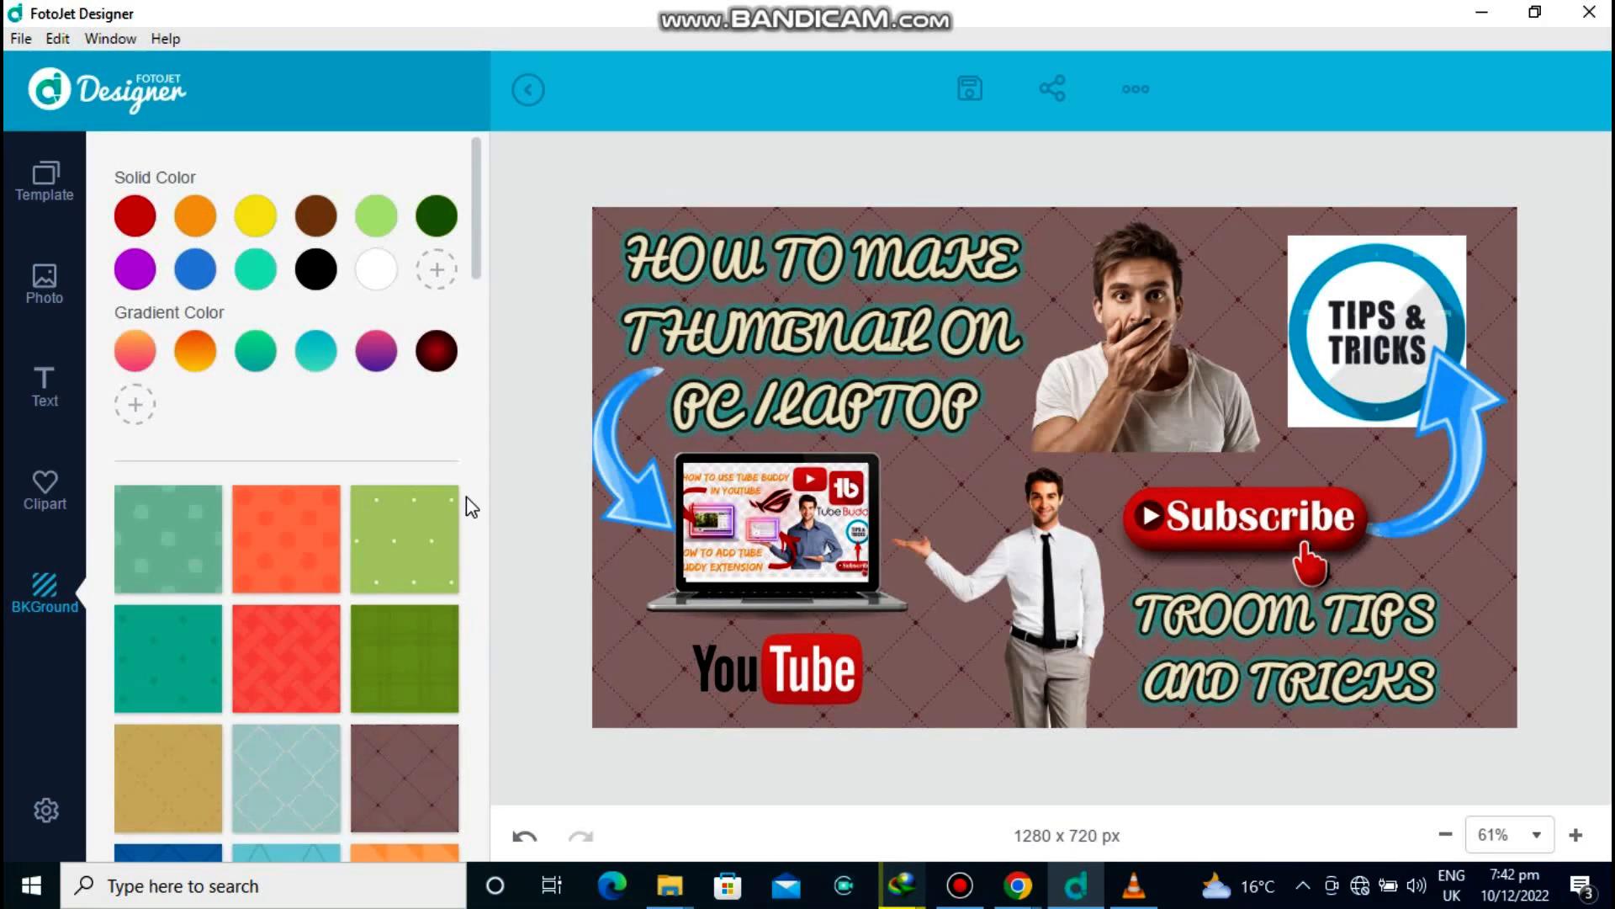
scroll(481, 508, "down", 7)
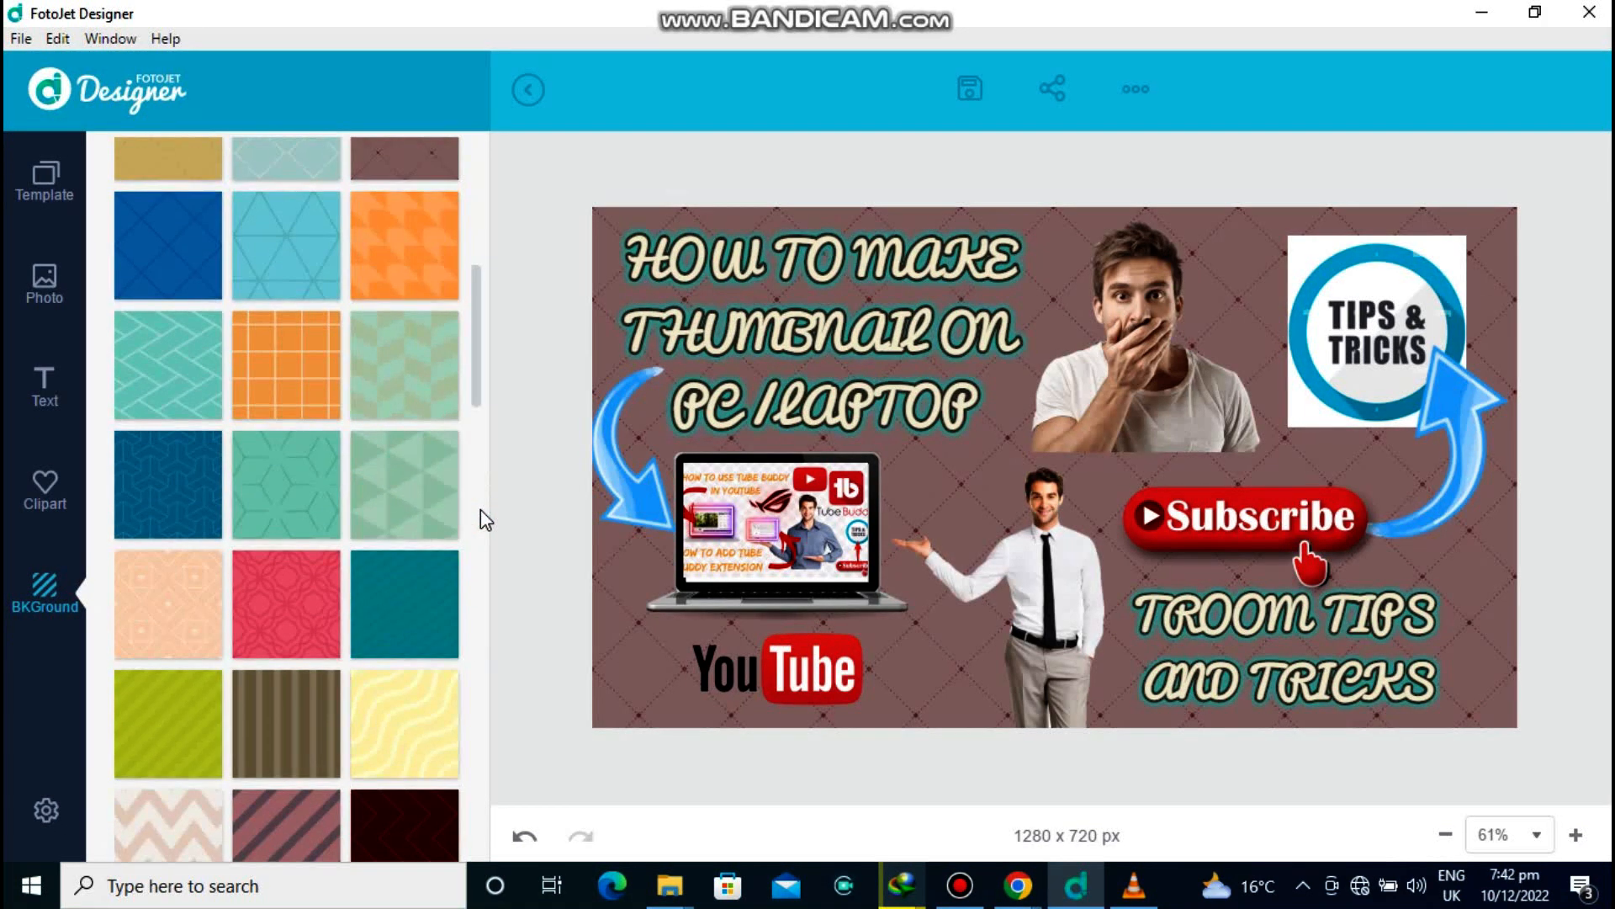
left_click(437, 618)
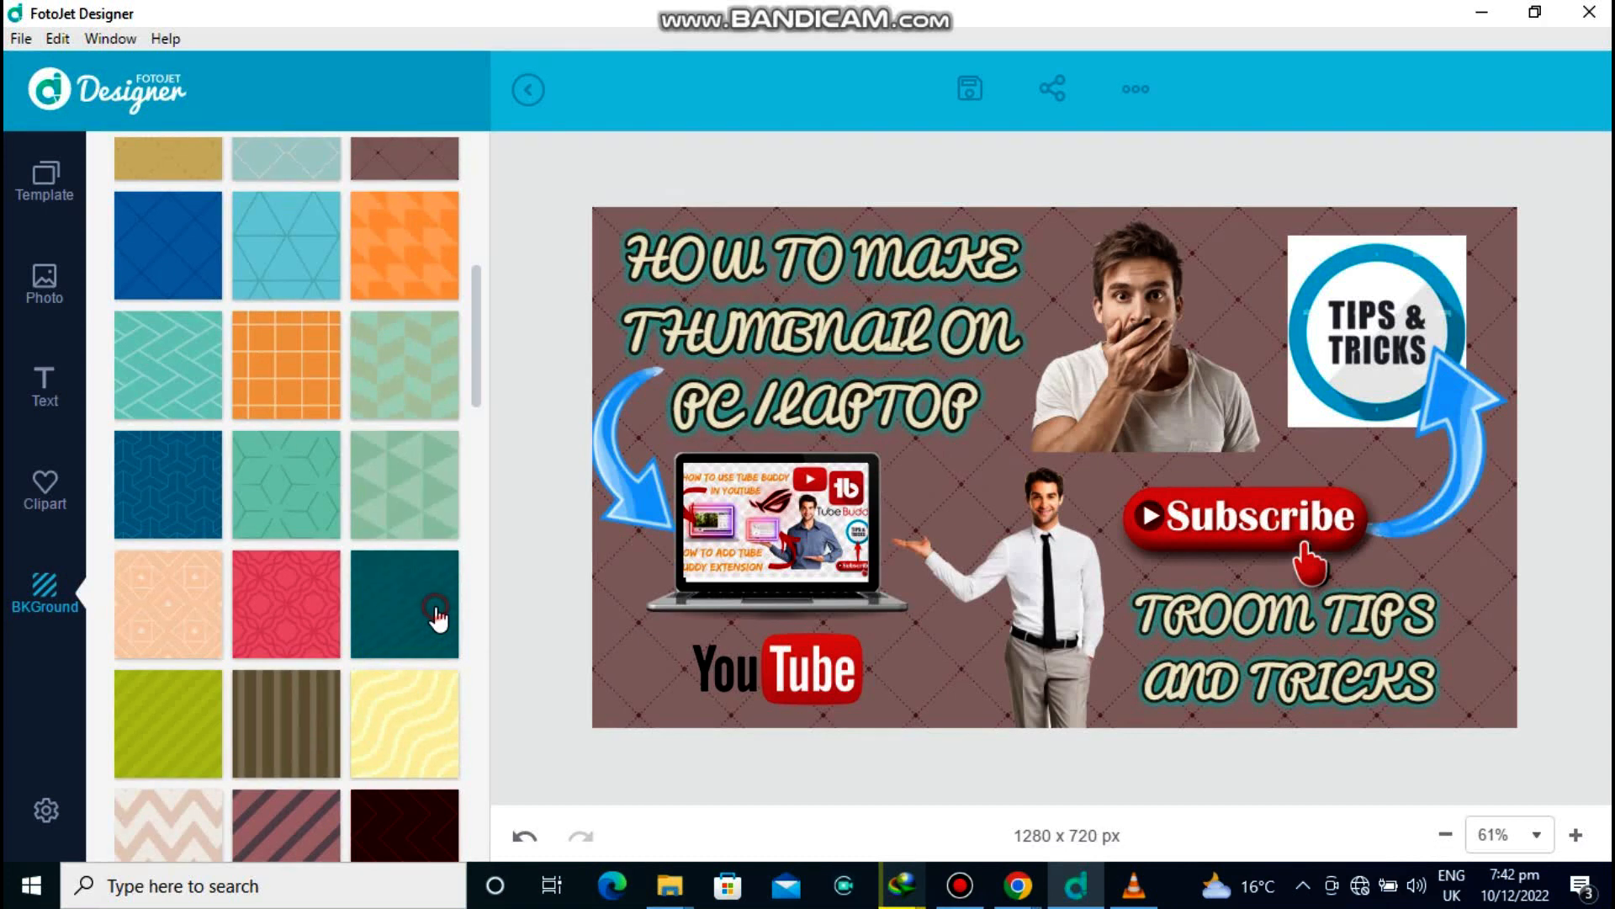
left_click(287, 604)
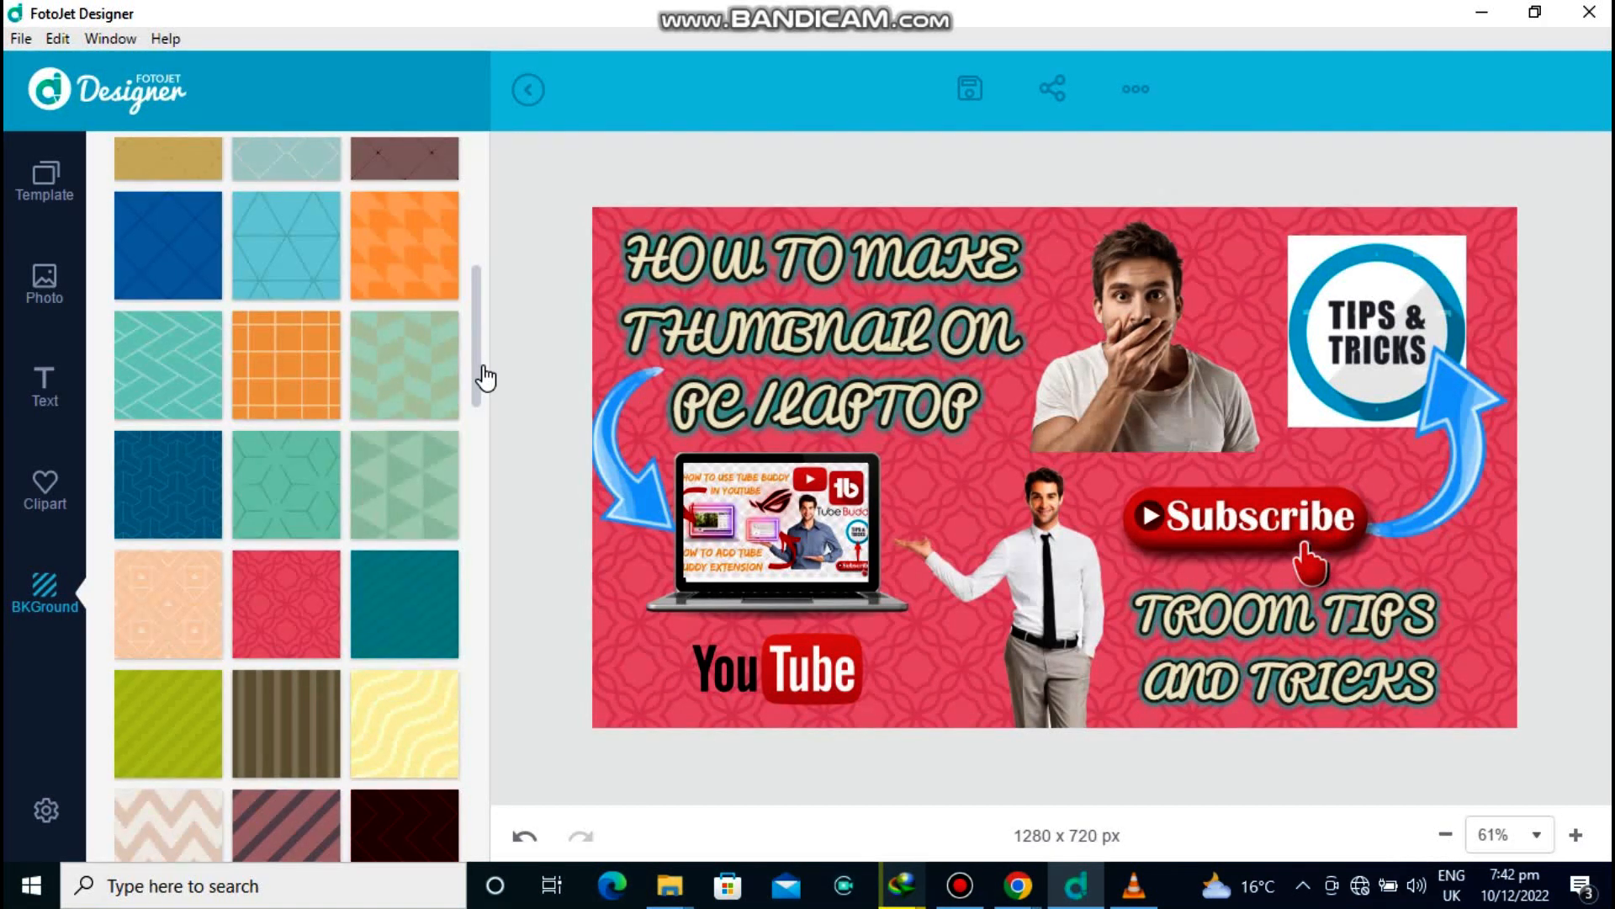
Apply the dark red radial gradient to the canvas and create a custom gradient from it with light cyan replacing the black.
left_click_drag(484, 377, 483, 166)
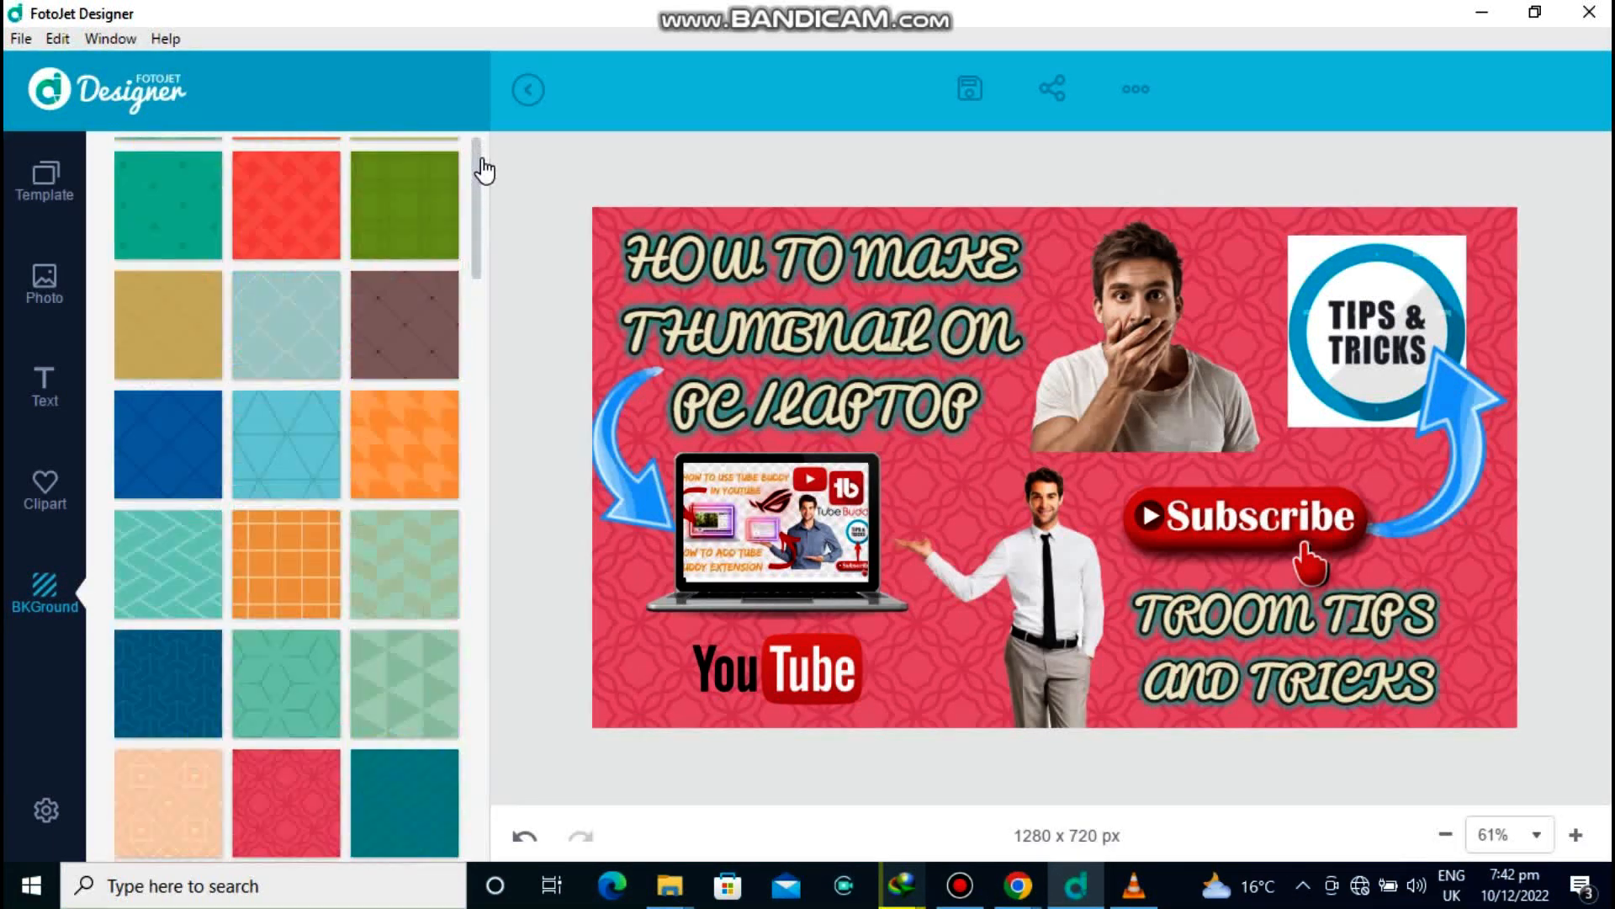
left_click(437, 350)
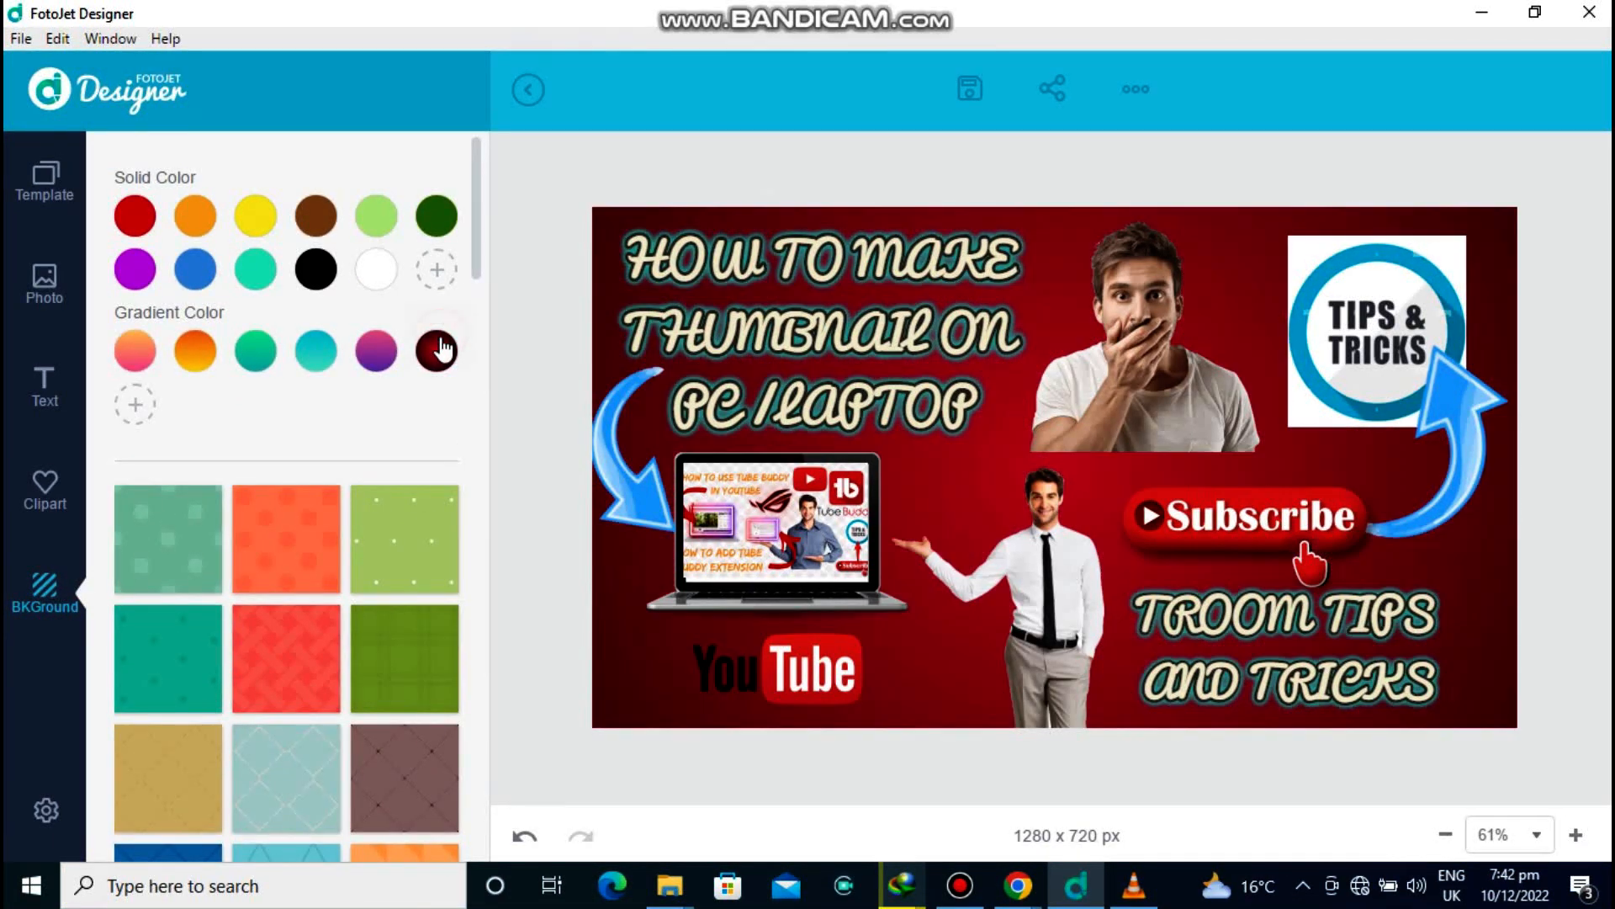
left_click(133, 405)
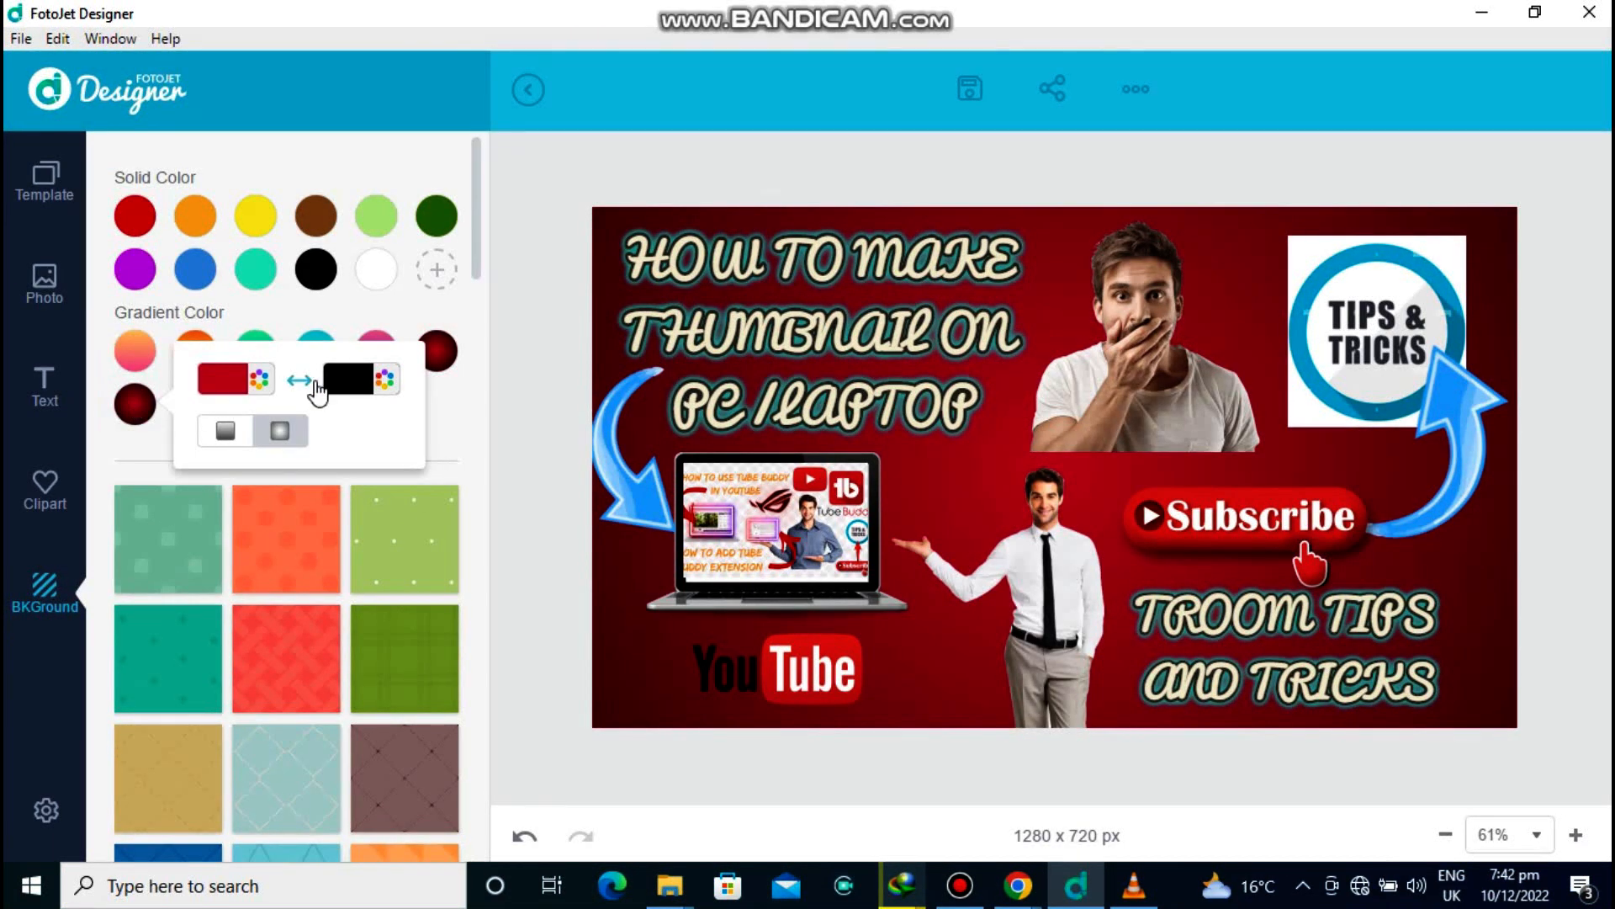
left_click(376, 392)
left_click(382, 476)
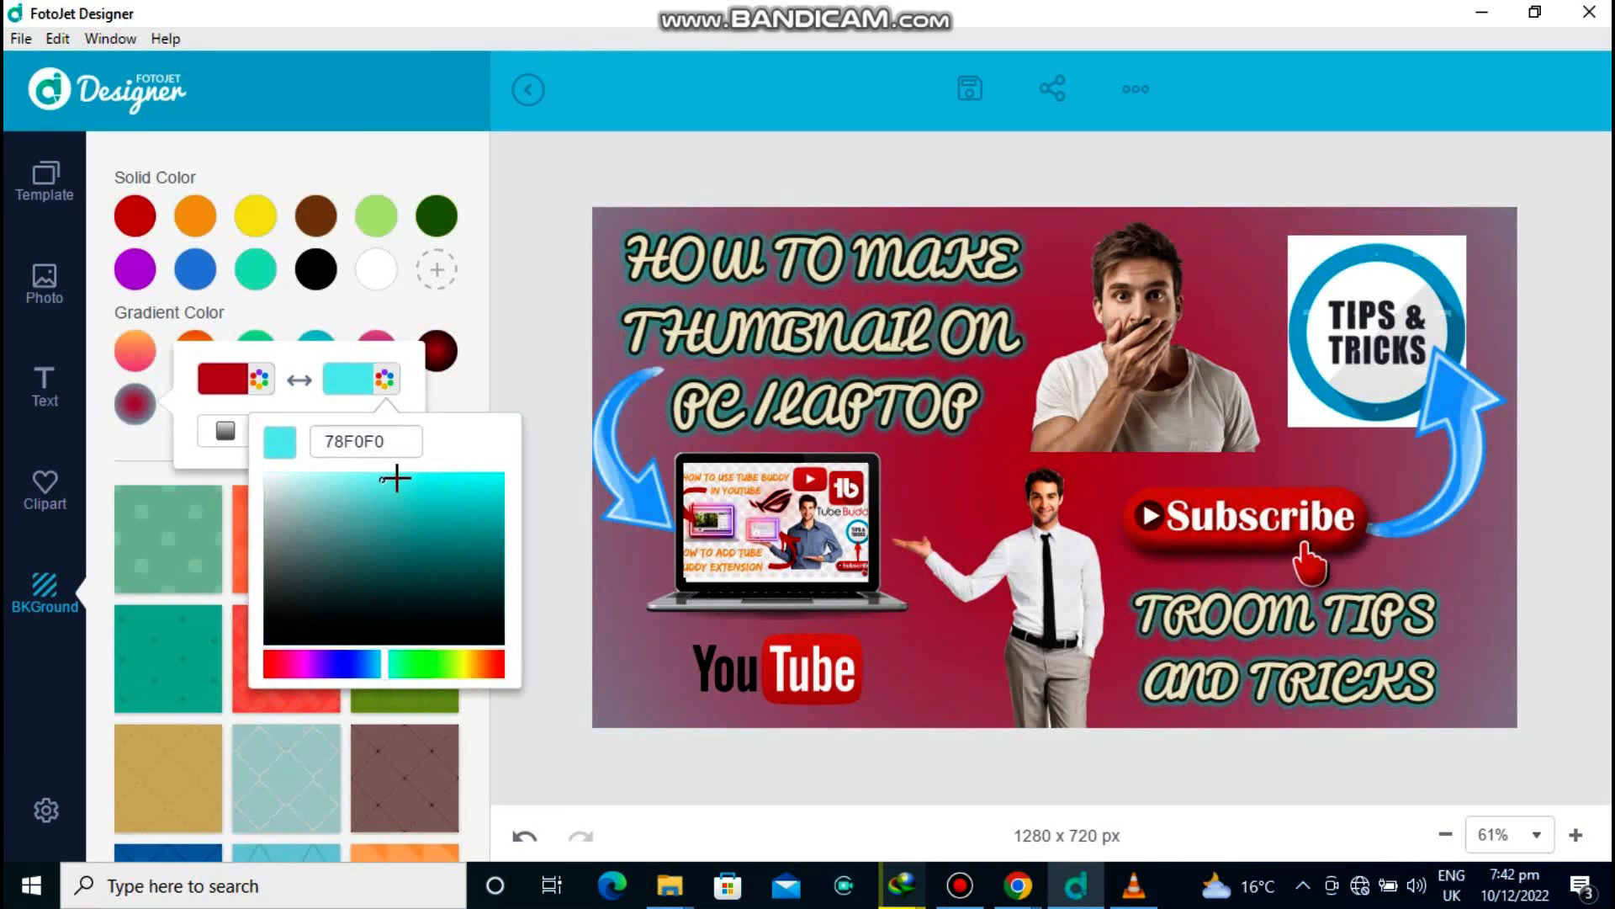
Change the custom gradient's red colour to light orange and close the gradient settings.
left_click(258, 369)
left_click(234, 386)
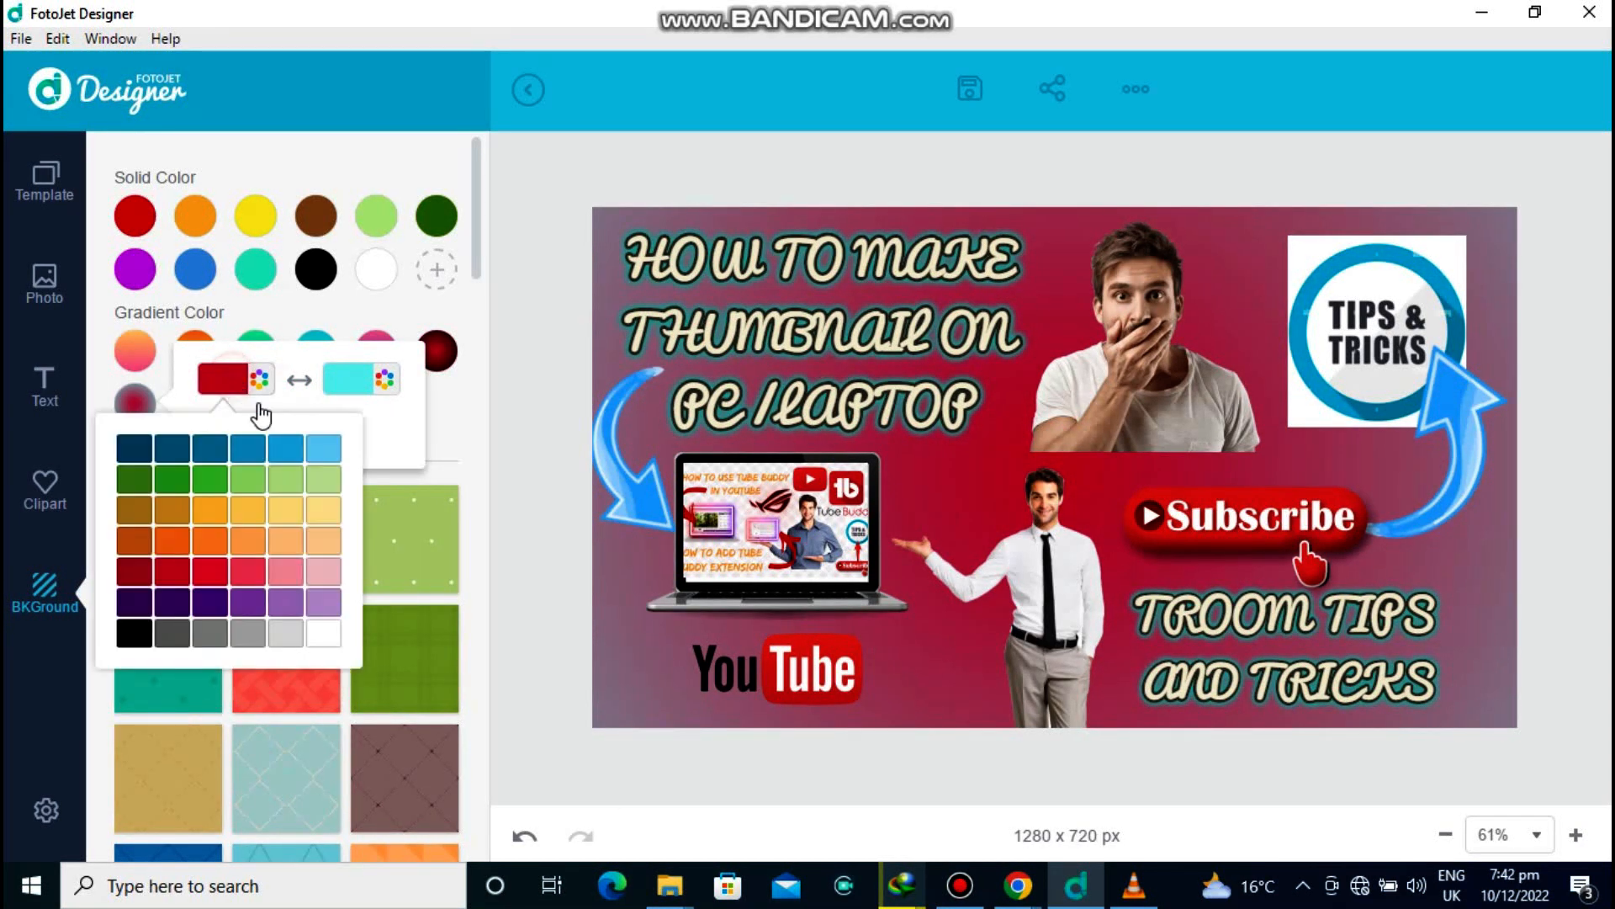
left_click(287, 546)
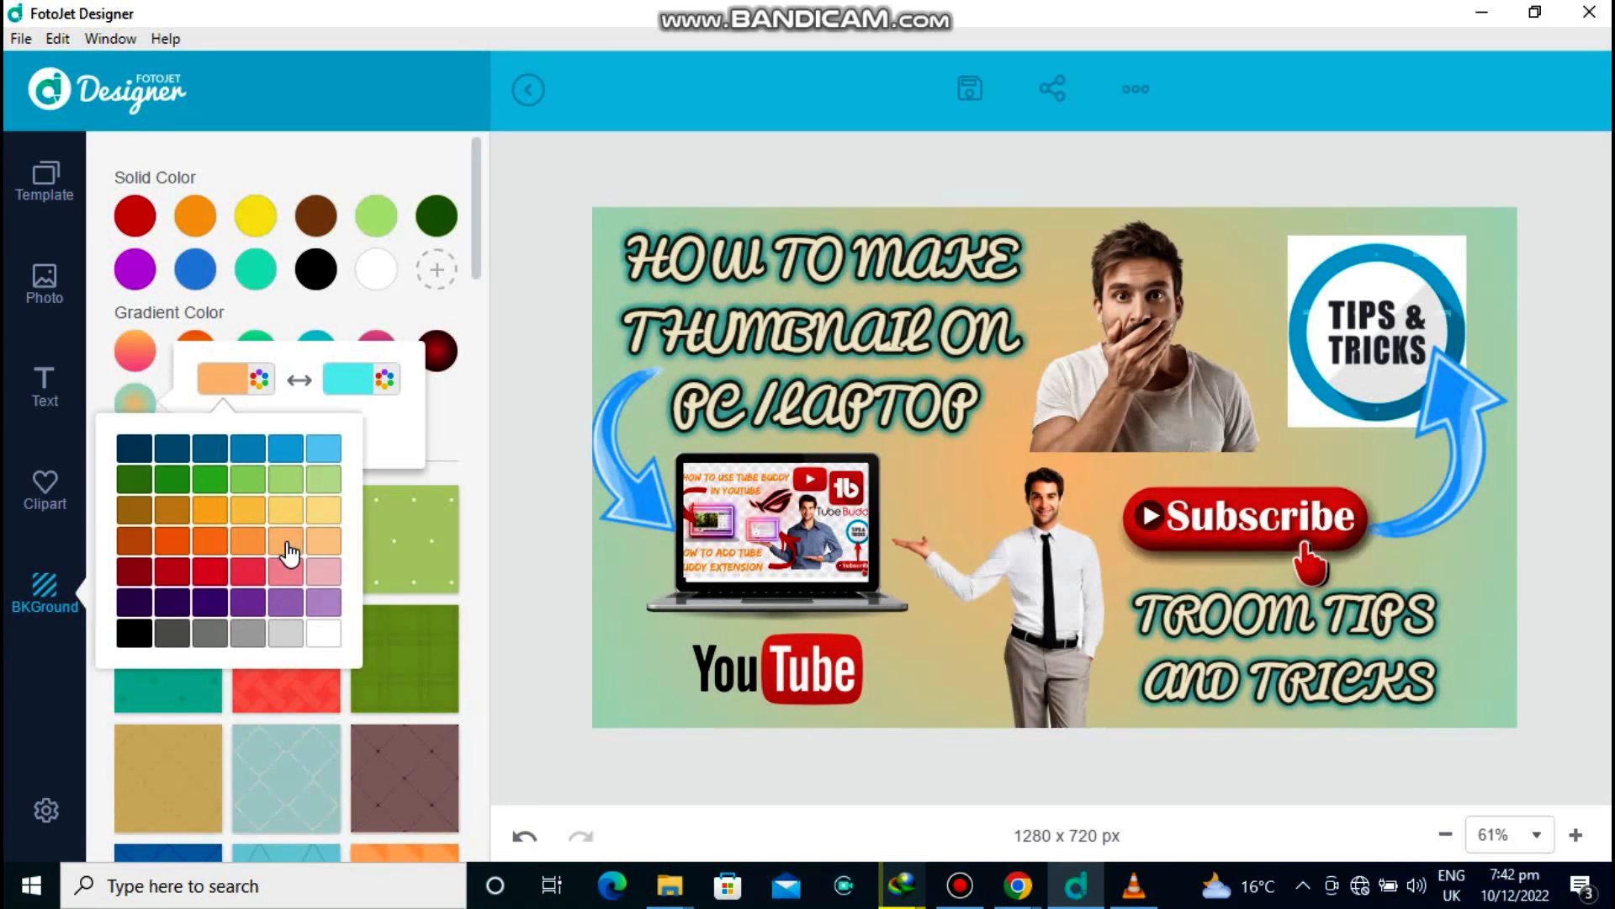
left_click(484, 488)
scroll(484, 488, "down", 7)
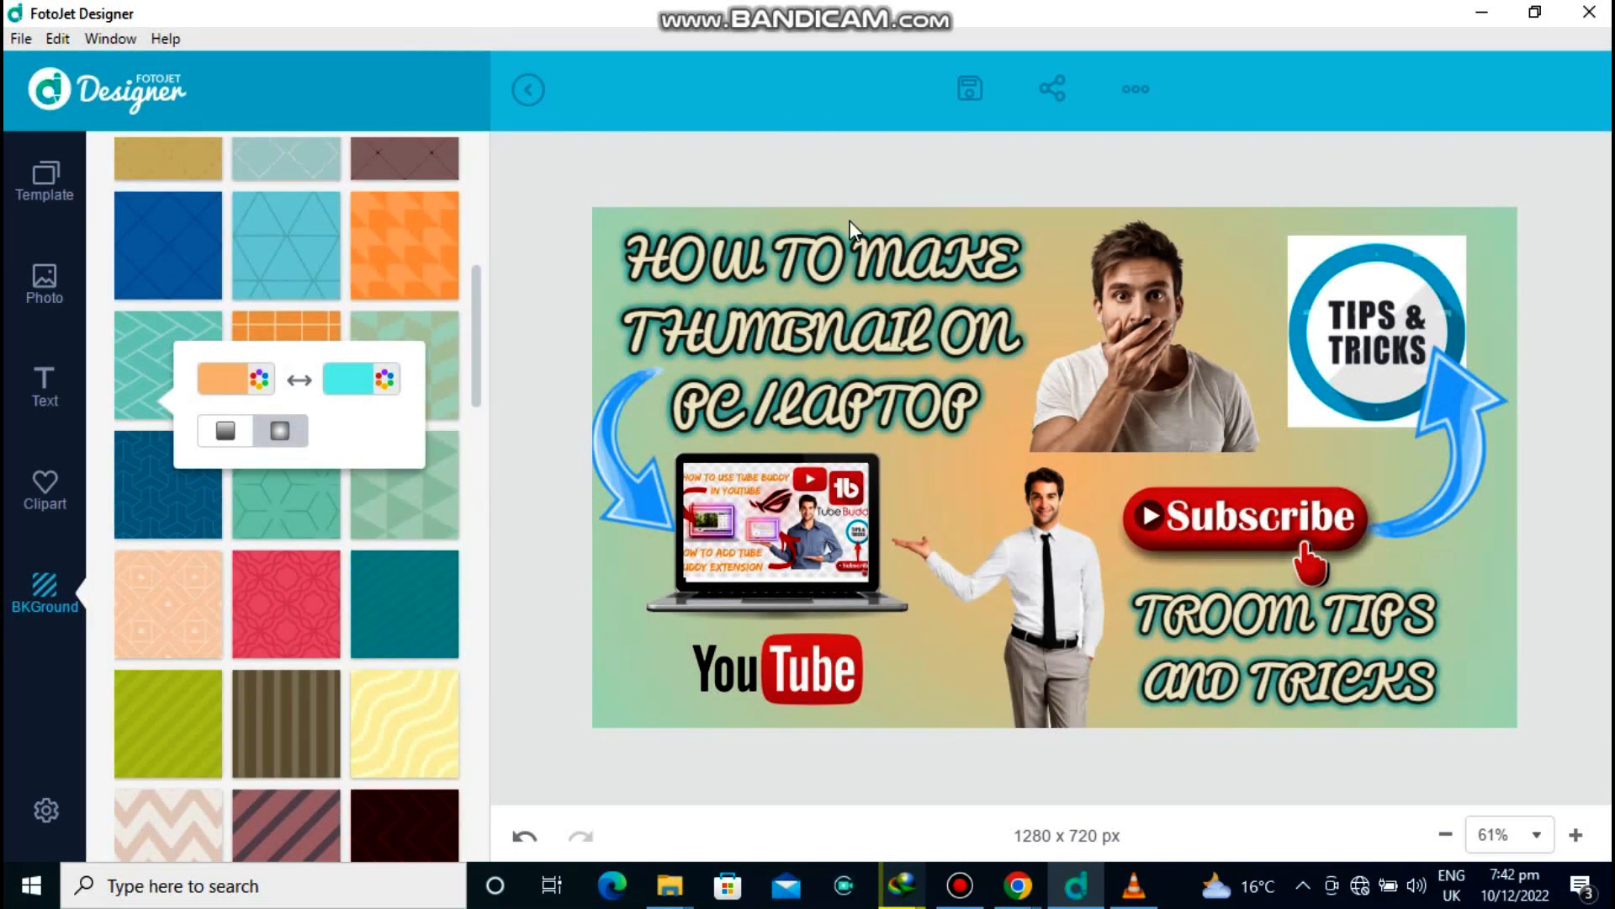
left_click(826, 169)
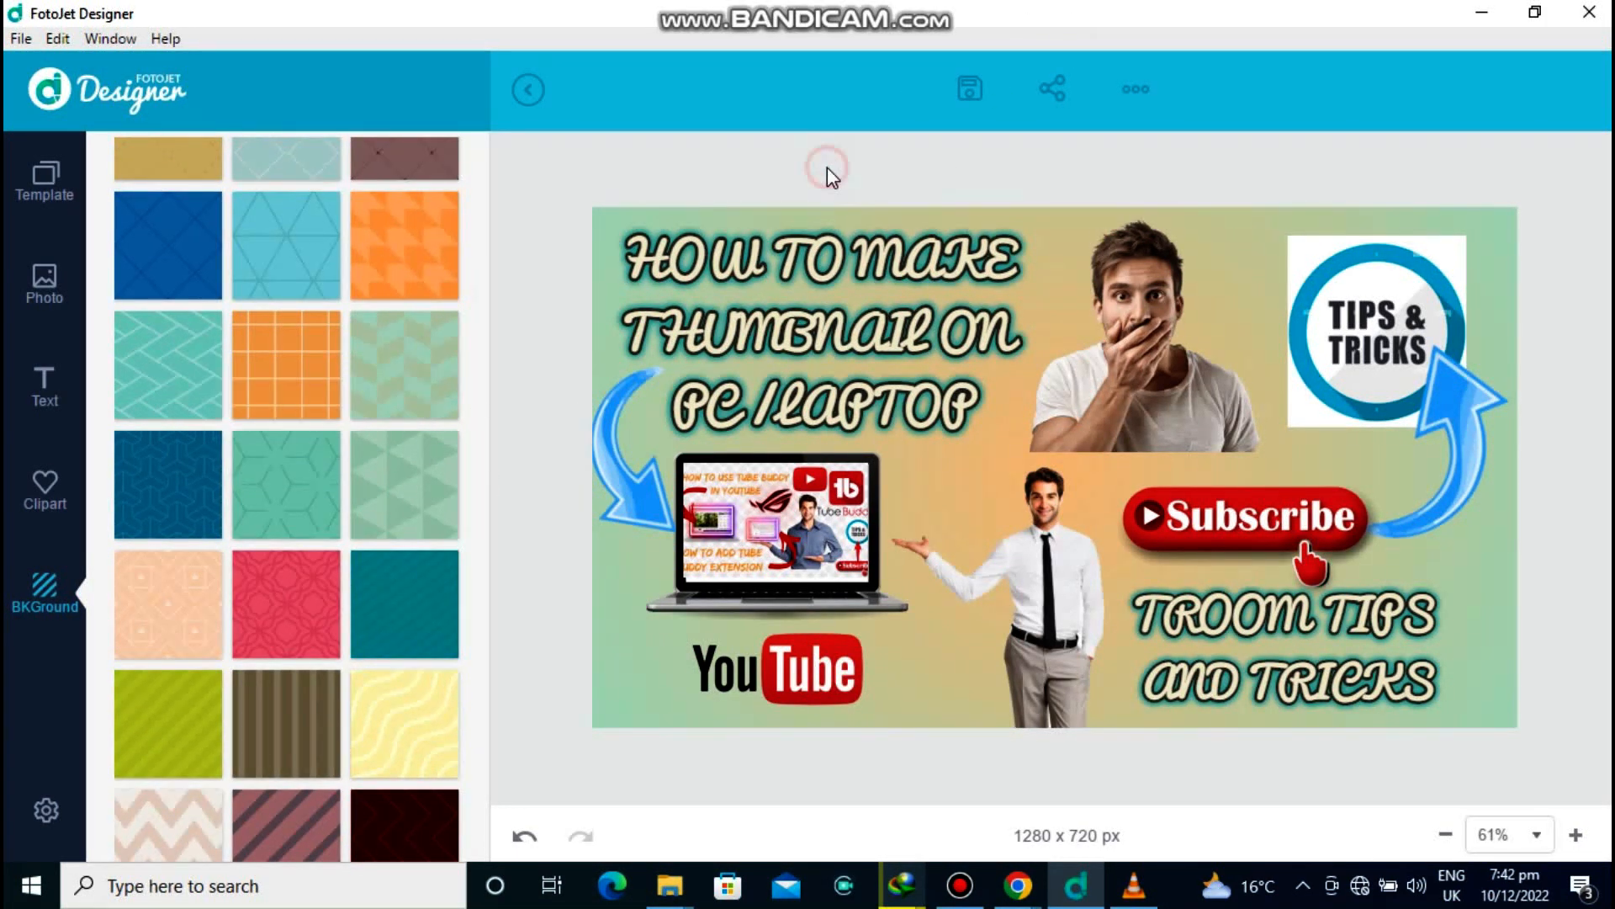
Save the project in the Downloads folder under the name FotoJetMMM.
left_click(1129, 91)
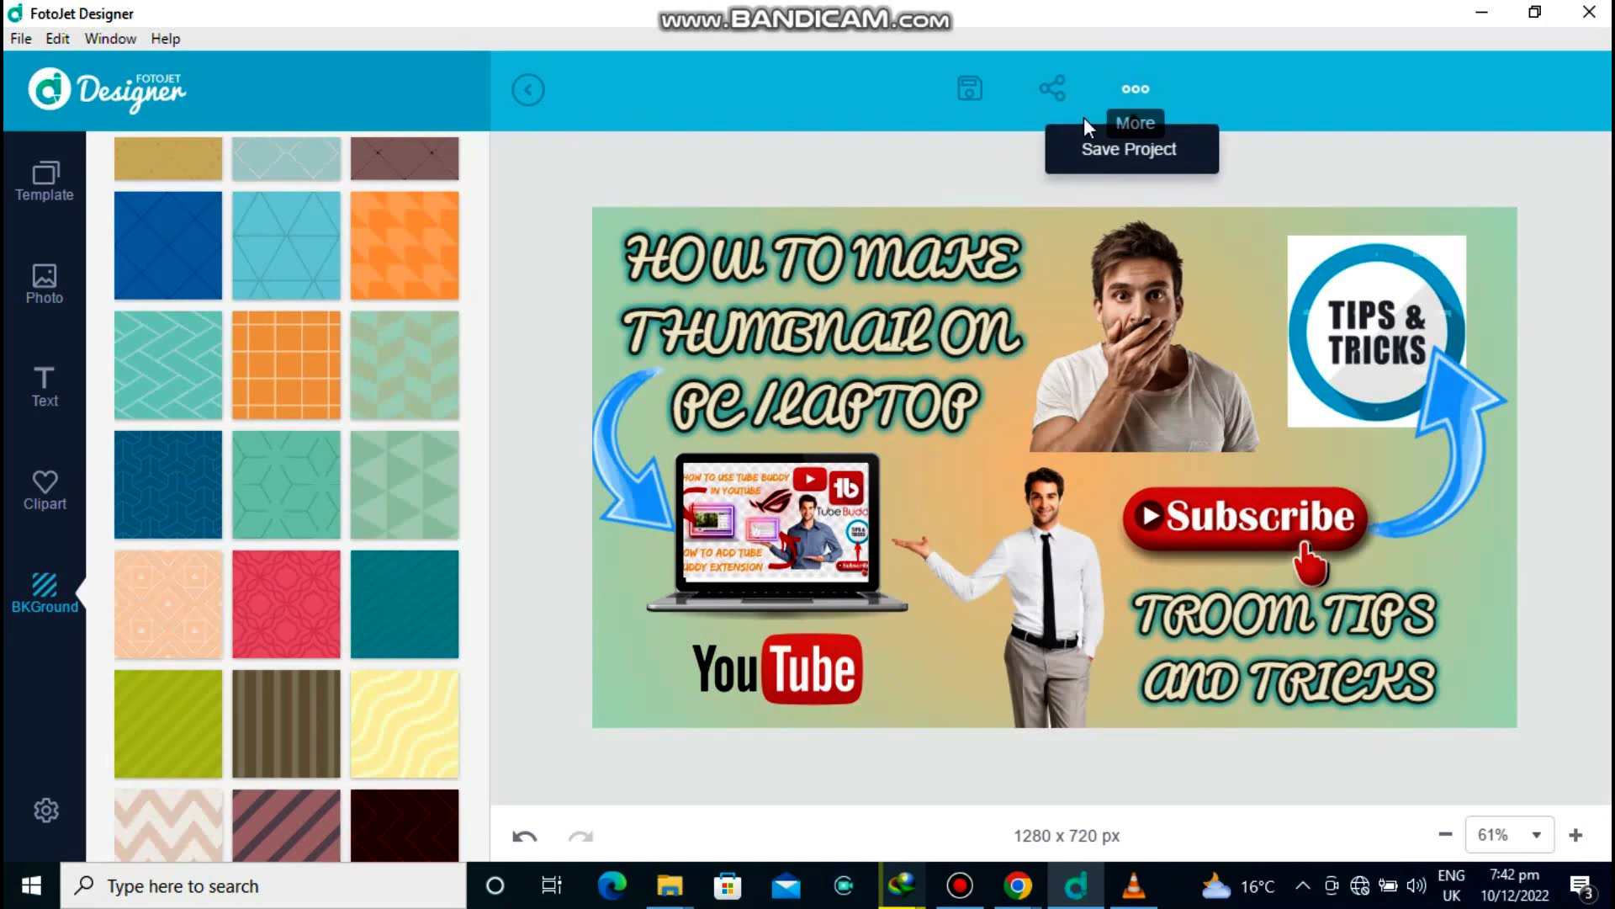
left_click(1144, 148)
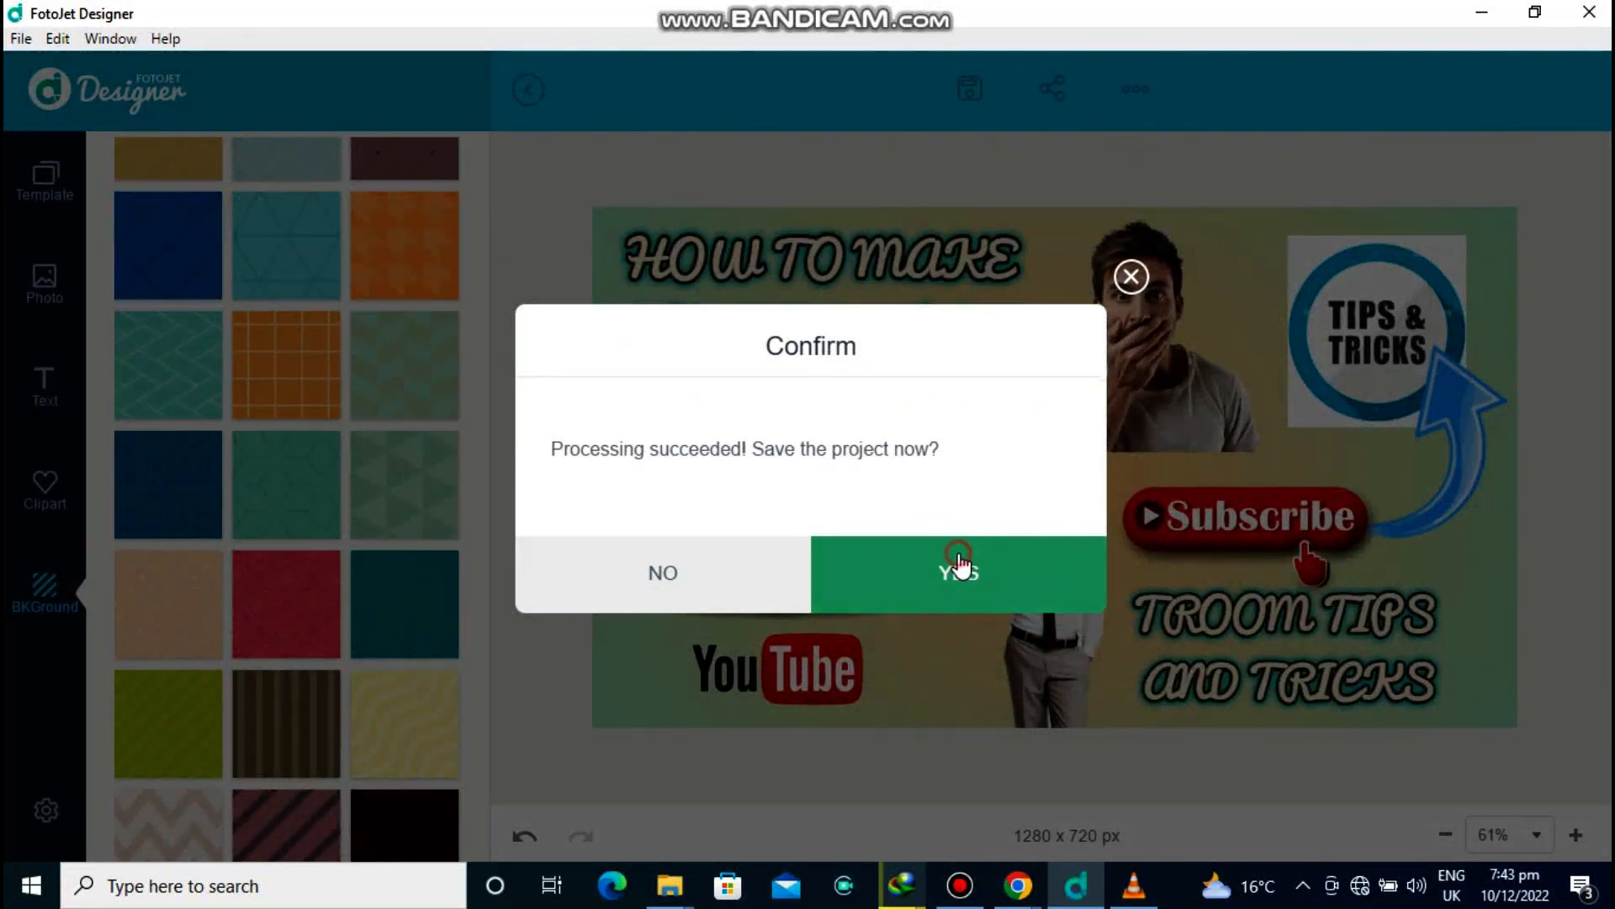
left_click(962, 566)
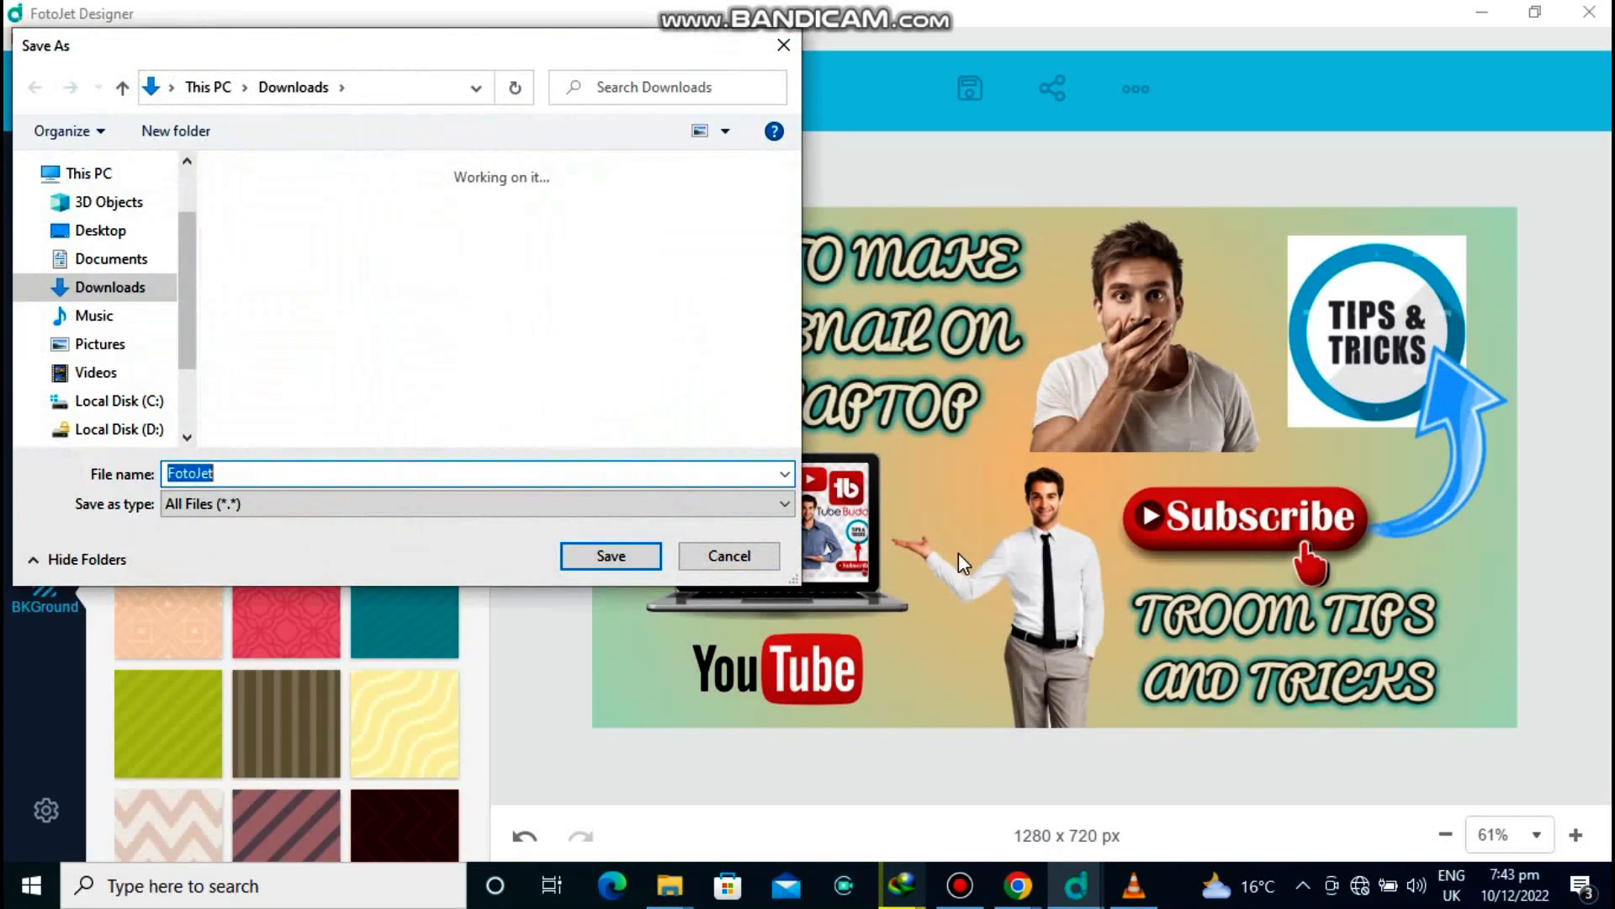
left_click(386, 468)
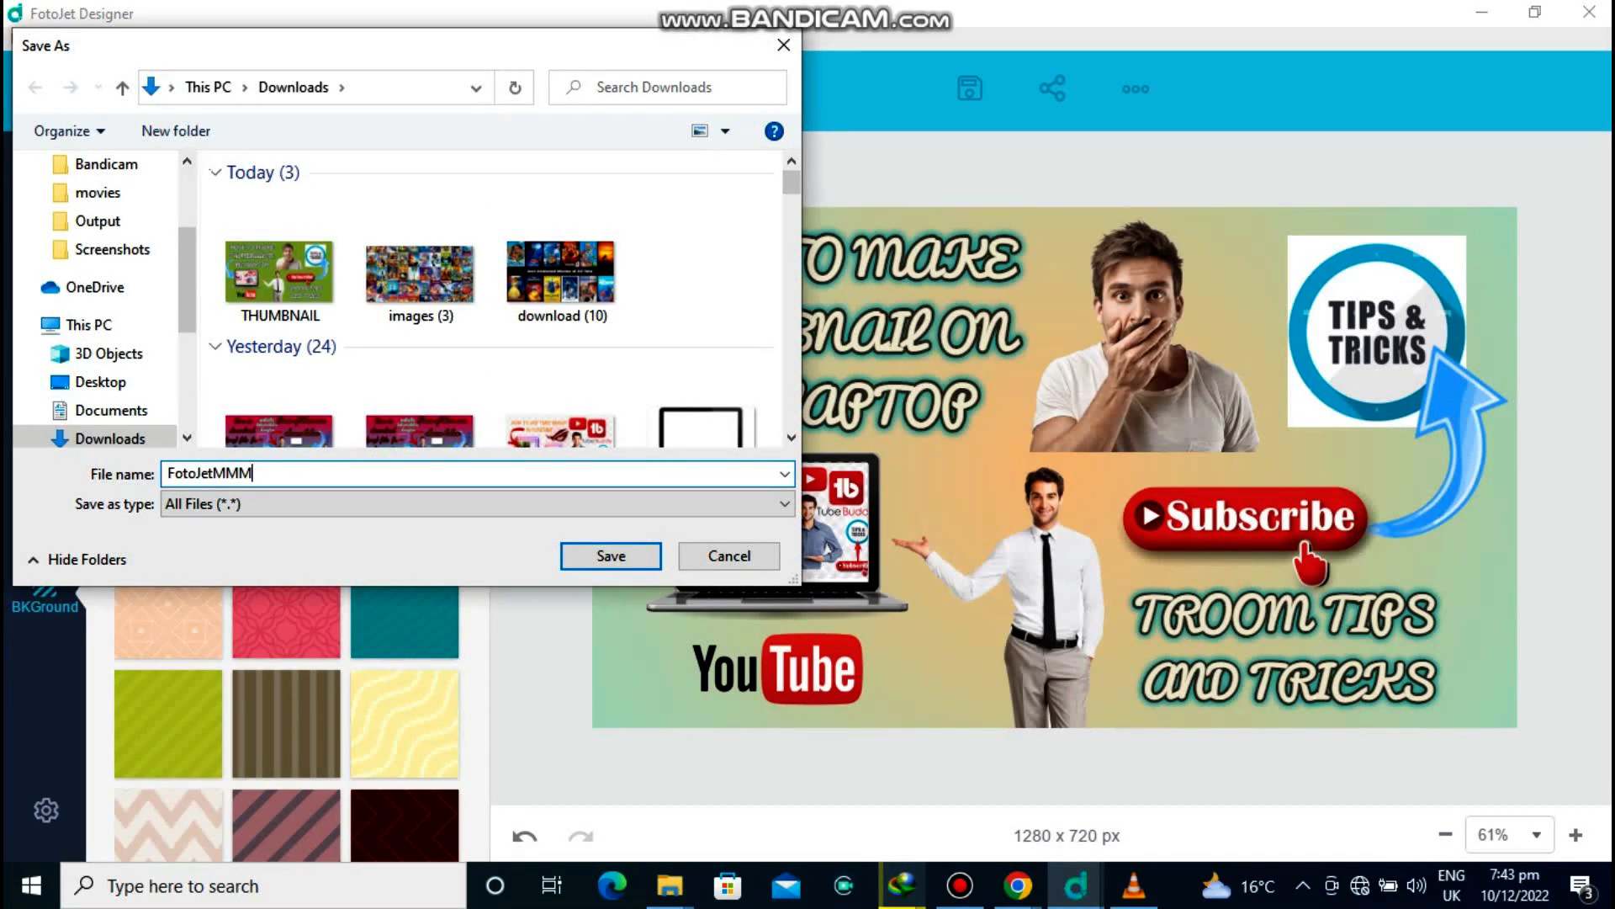
left_click(613, 559)
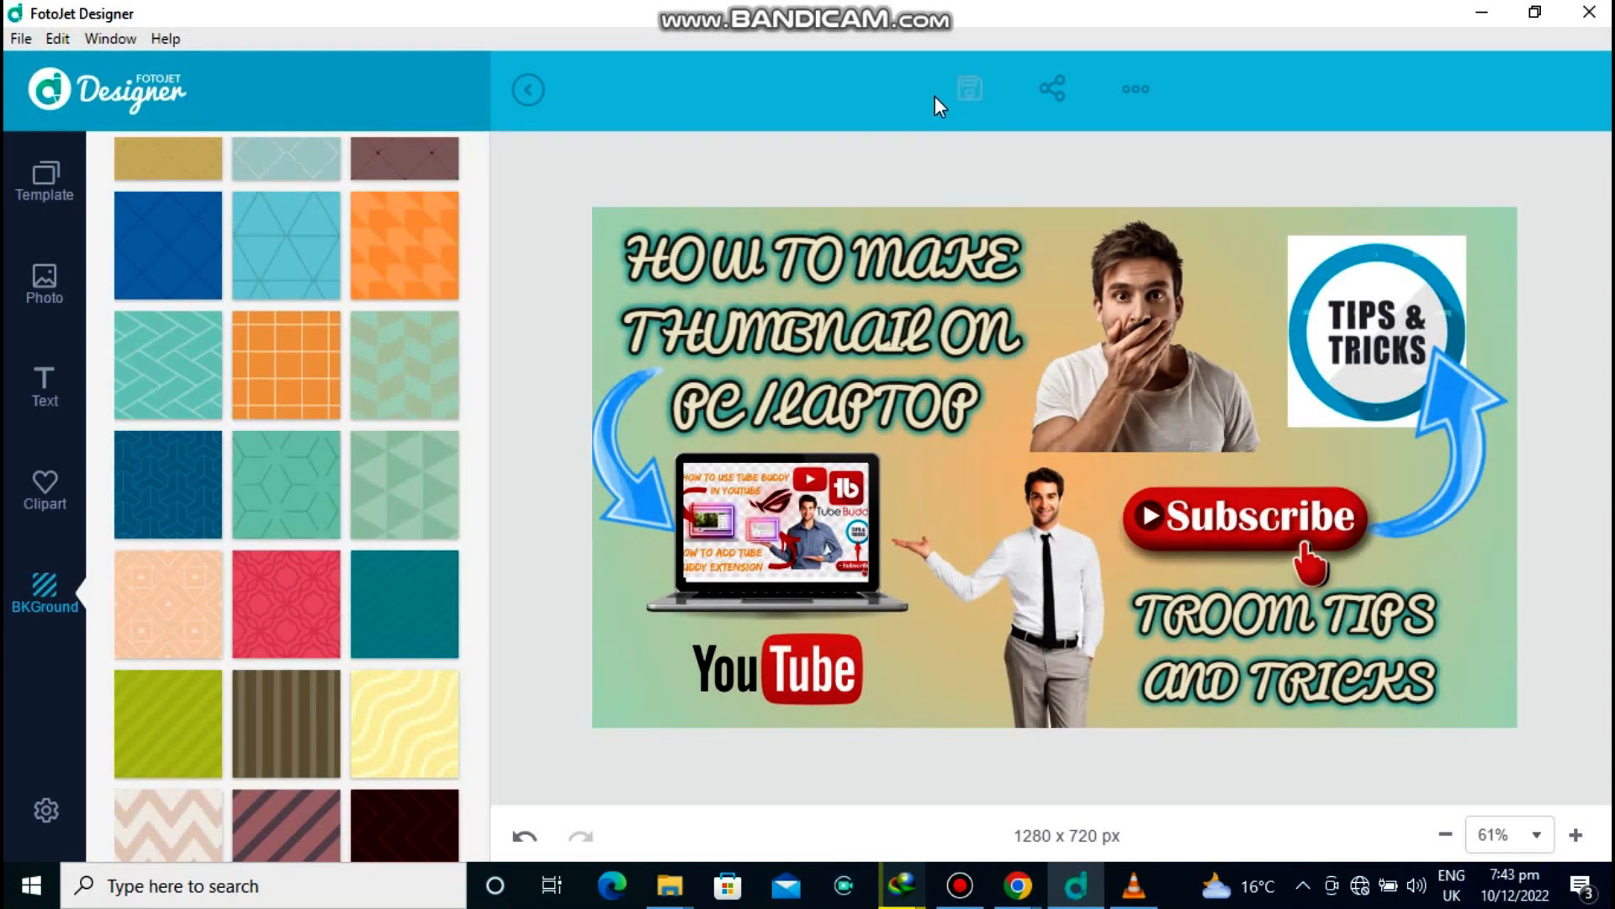
Save the design as a JPG named "FotoJet YOUTUBE" in the Downloads folder and dismiss the sharing dialog.
left_click(968, 102)
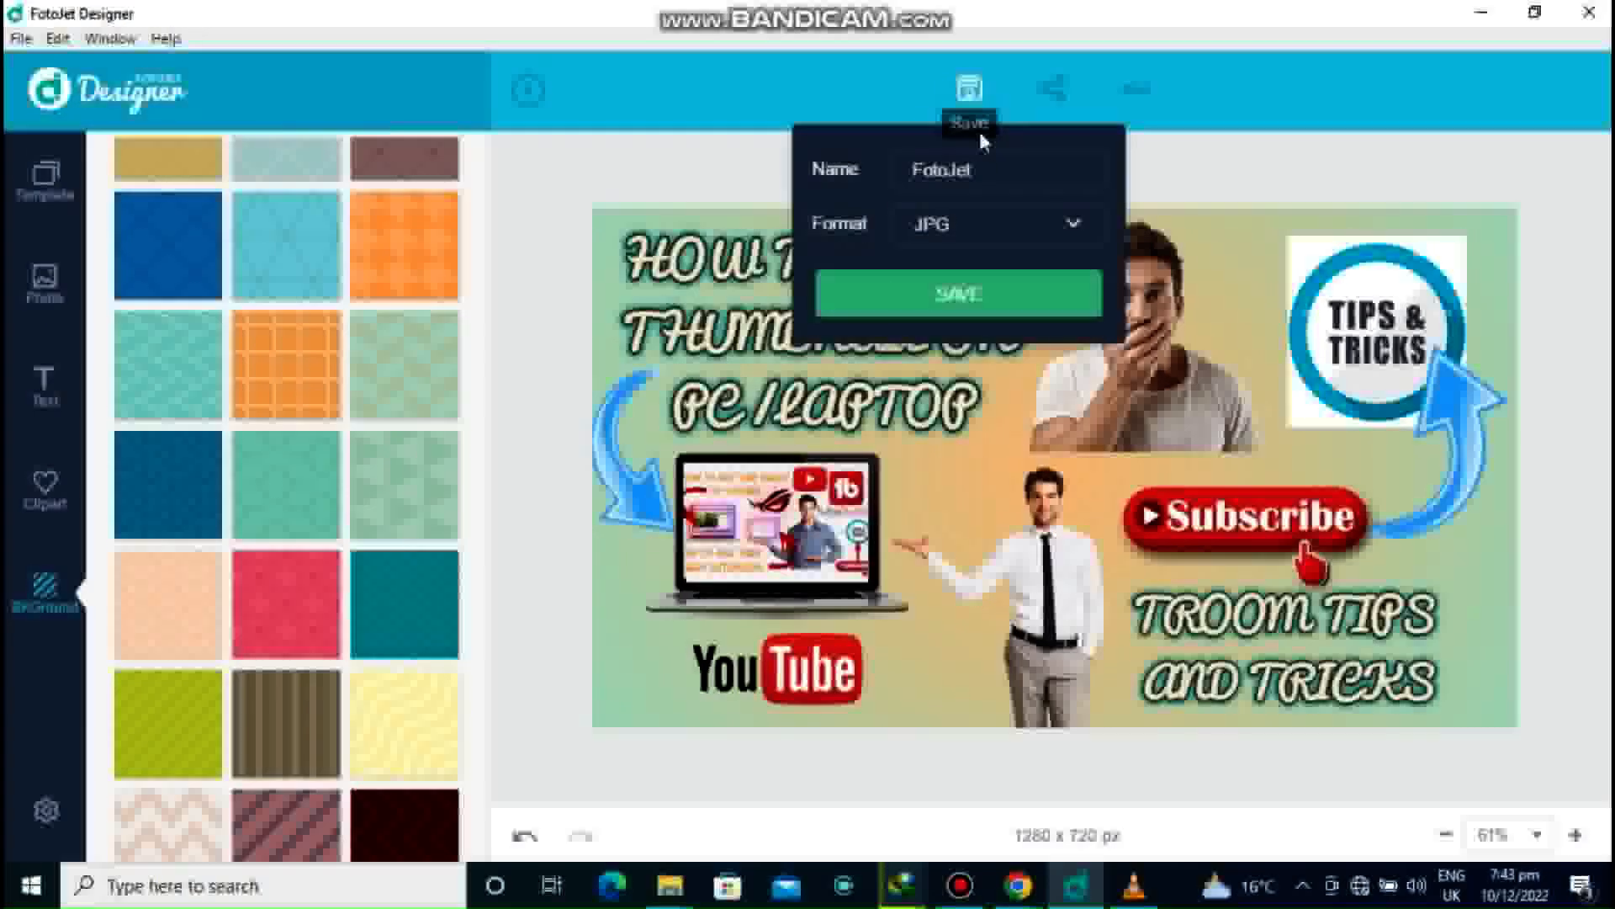
left_click(954, 293)
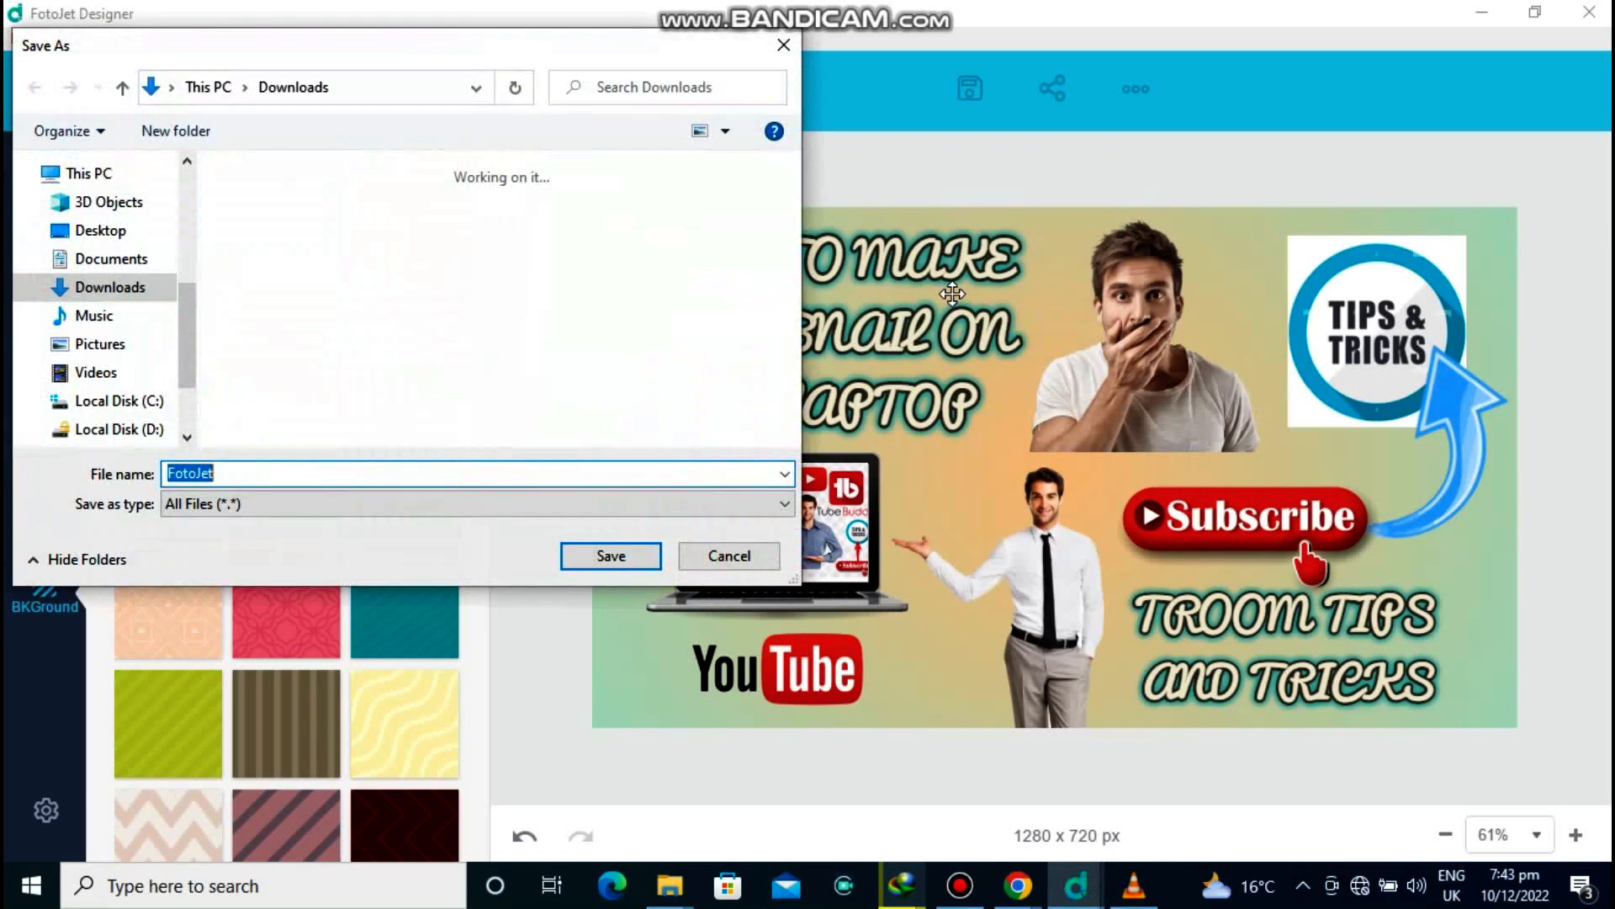
left_click(429, 476)
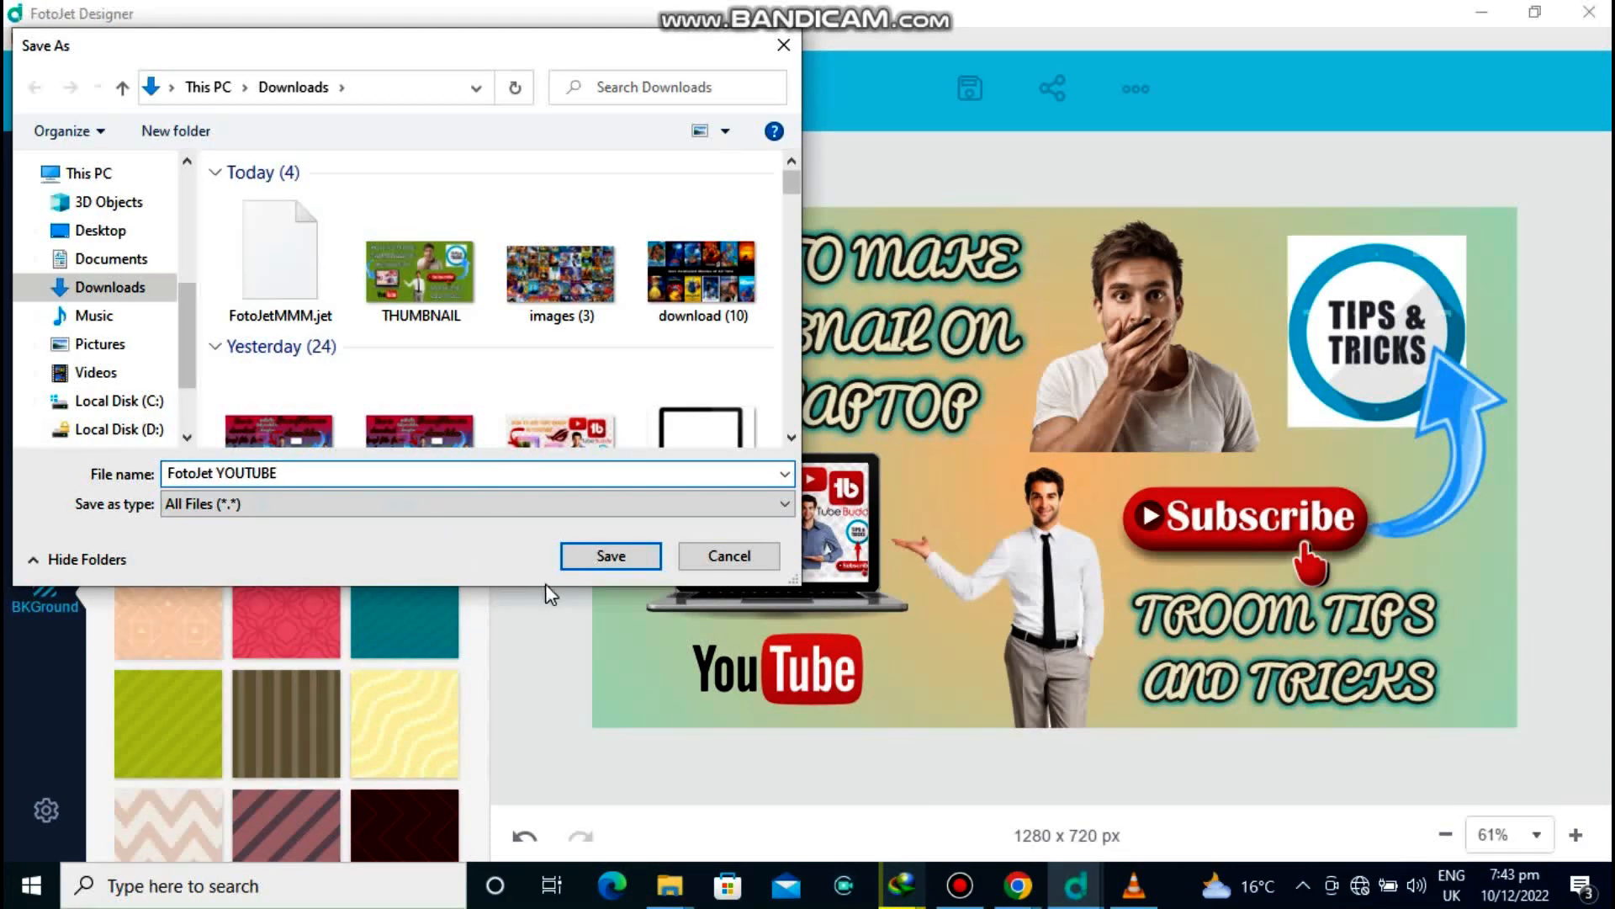
left_click(619, 552)
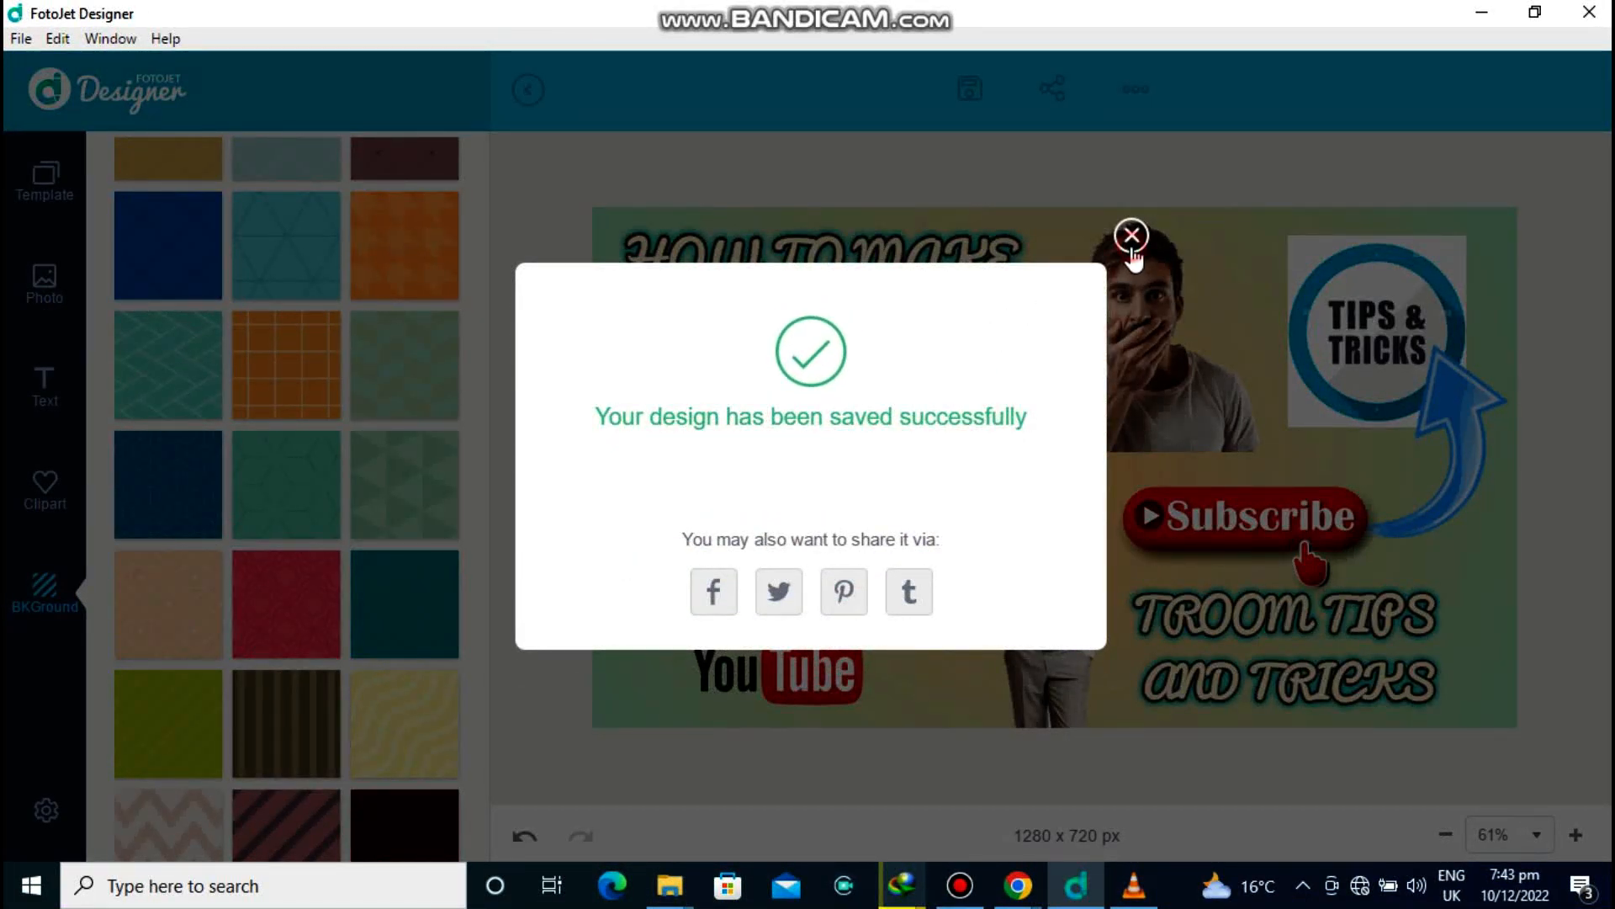
left_click(1132, 236)
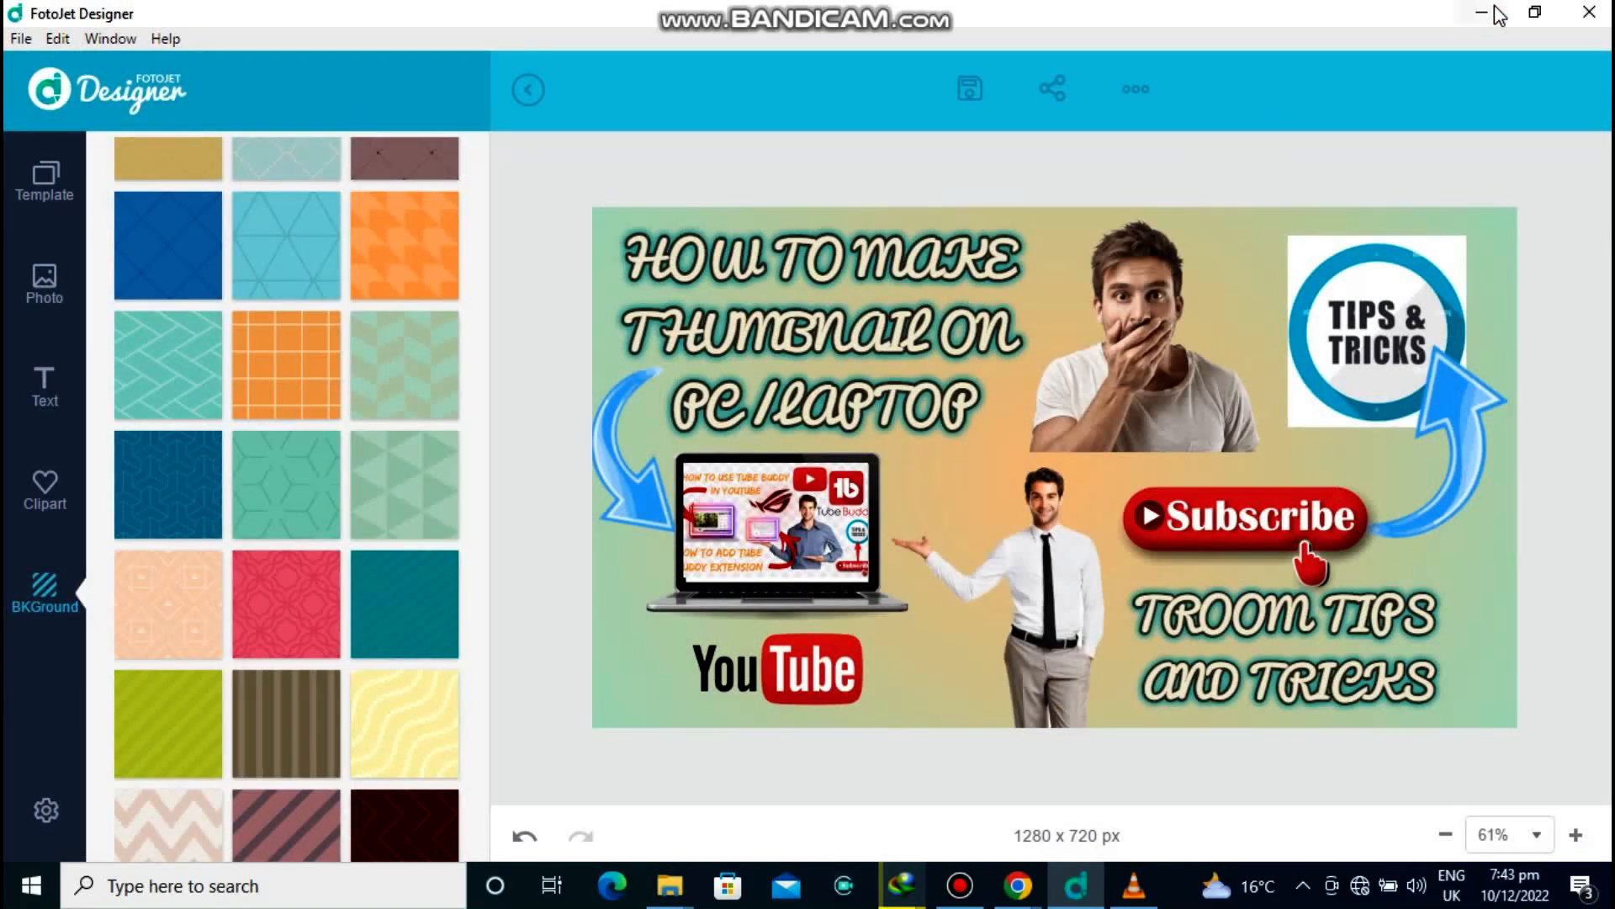